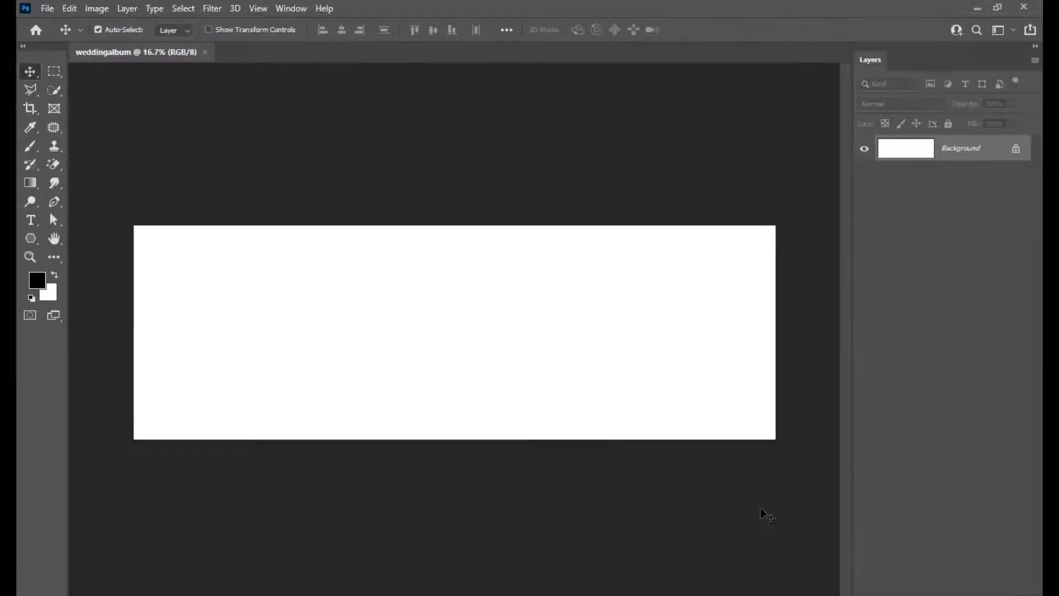
Step: Float the weddingalbum document in its own window and resize it to fit around the canvas
{"action": "left_click_drag", "start_coordinate": [131, 54], "coordinate": [231, 108]}
{"action": "left_click_drag", "start_coordinate": [763, 344], "coordinate": [846, 478]}
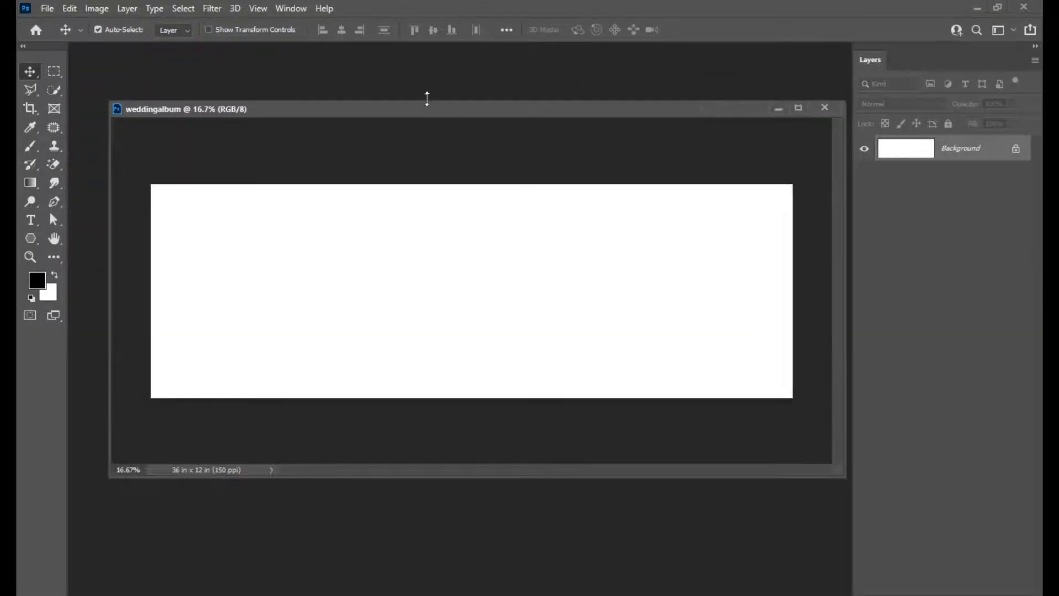
{"action": "left_click_drag", "start_coordinate": [419, 110], "coordinate": [428, 111]}
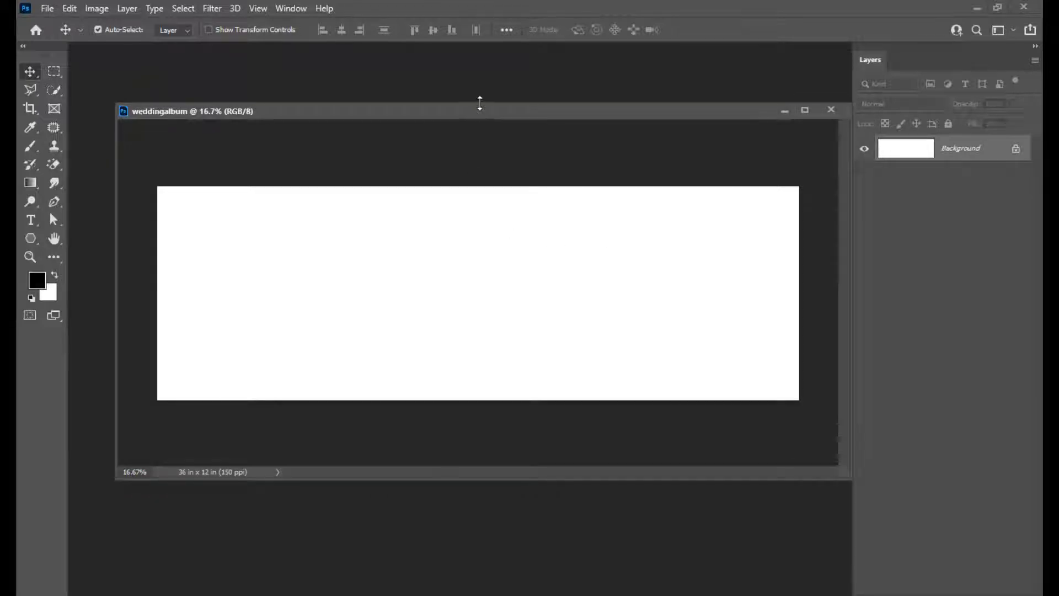
{"action": "left_click_drag", "start_coordinate": [479, 111], "coordinate": [468, 114]}
Step: Browse the photos in the desktop's wedding folder, including the wa album sample, and return to Photoshop
{"action": "left_click", "coordinate": [975, 9]}
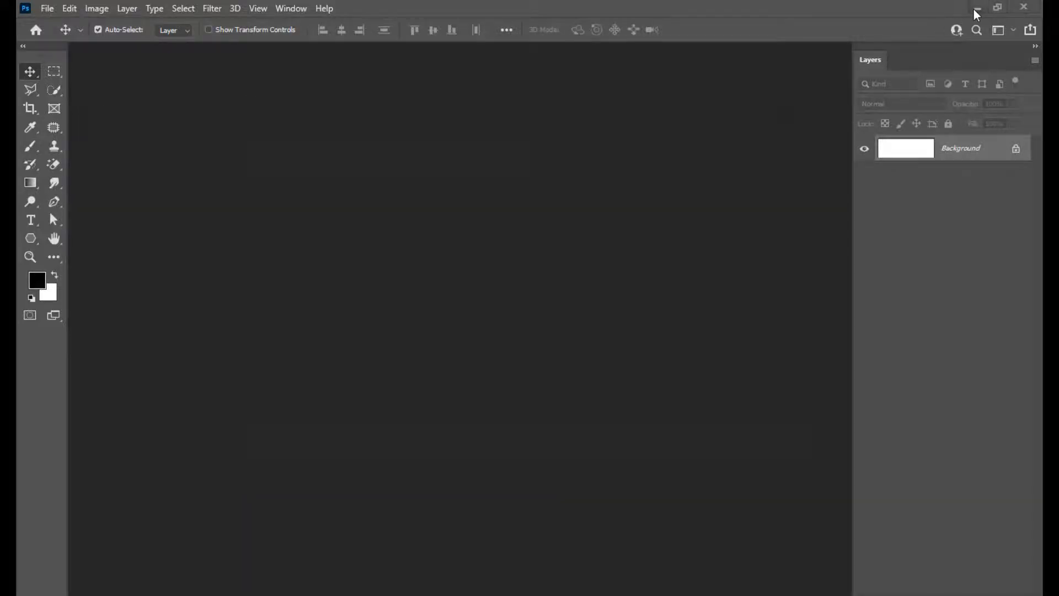
{"action": "double_click", "coordinate": [582, 204]}
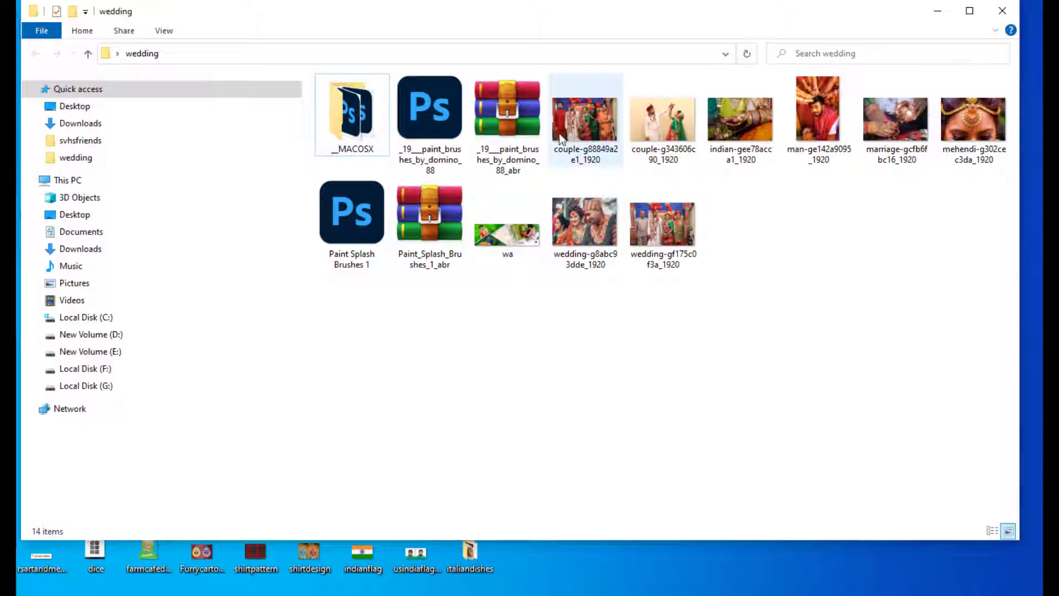
{"action": "double_click", "coordinate": [591, 130]}
{"action": "key", "text": "Right"}
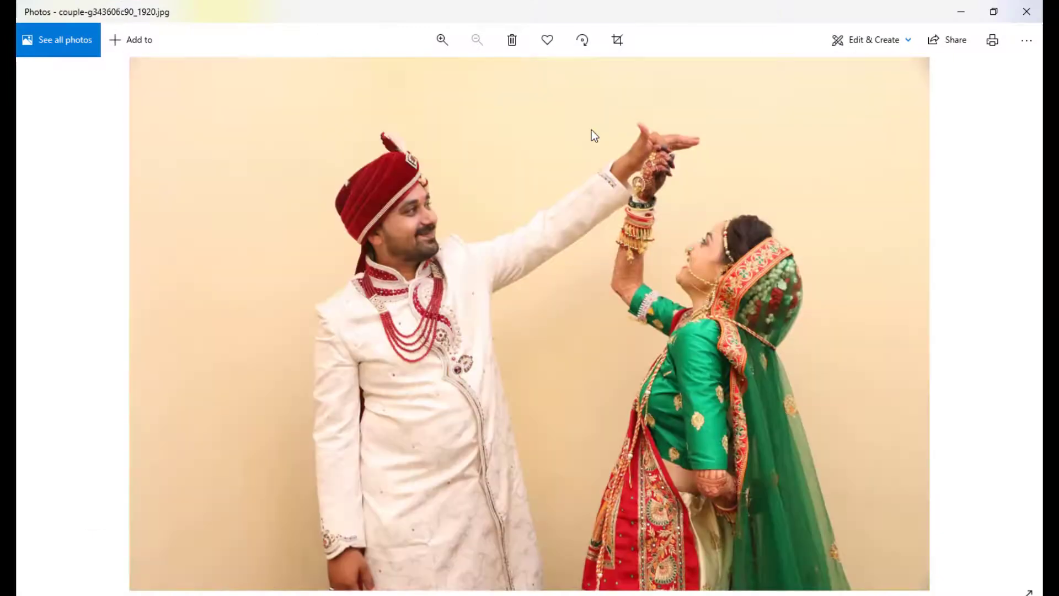
{"action": "key", "text": "Right"}
{"action": "key", "text": "Right"}
{"action": "key", "text": "Right"}
{"action": "key", "text": "Right"}
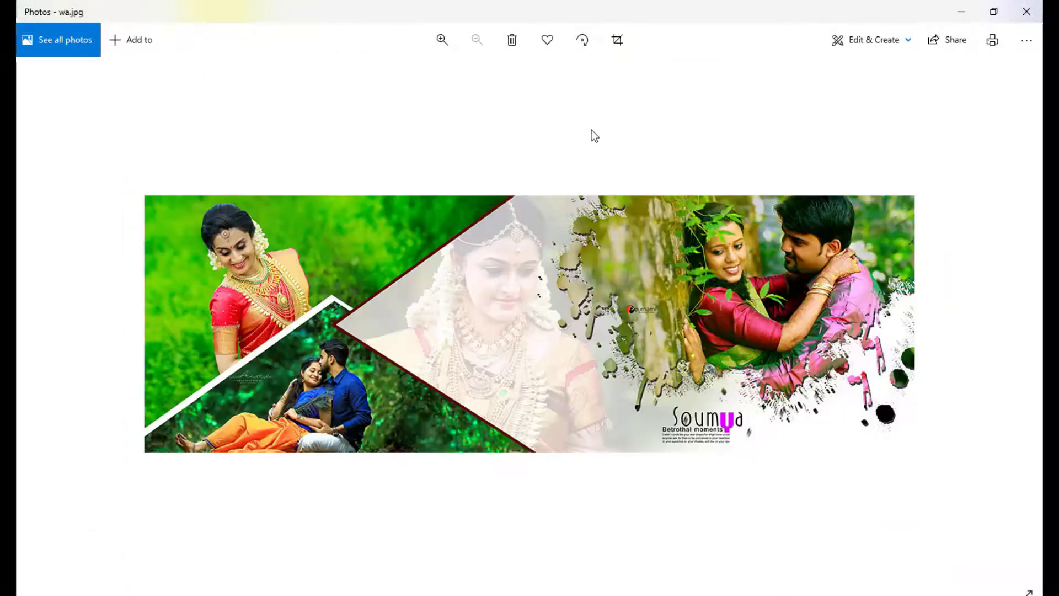
{"action": "key", "text": "Left"}
{"action": "left_click", "coordinate": [964, 10]}
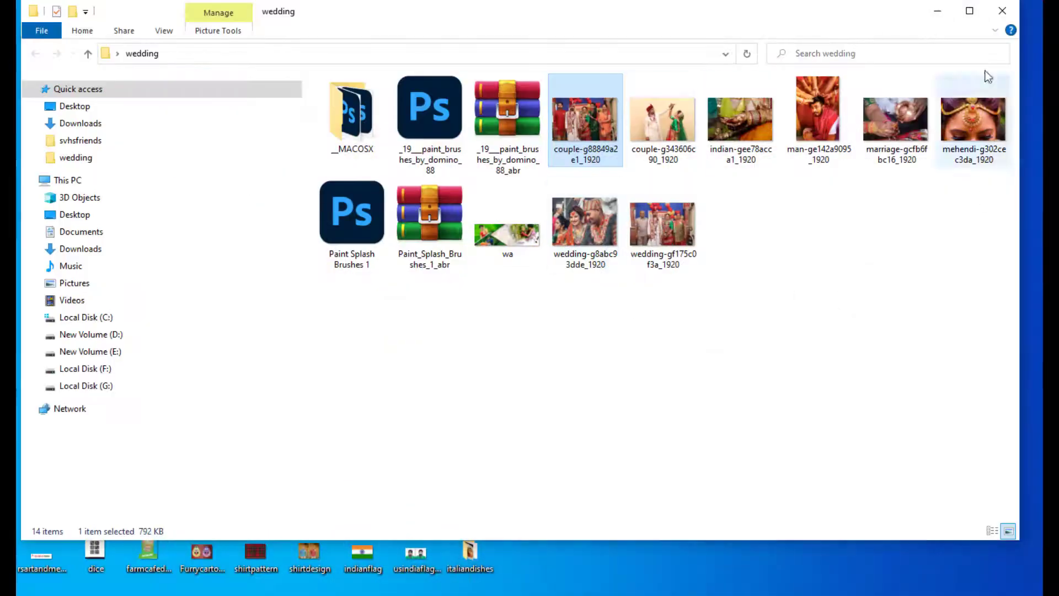
{"action": "left_click", "coordinate": [938, 12]}
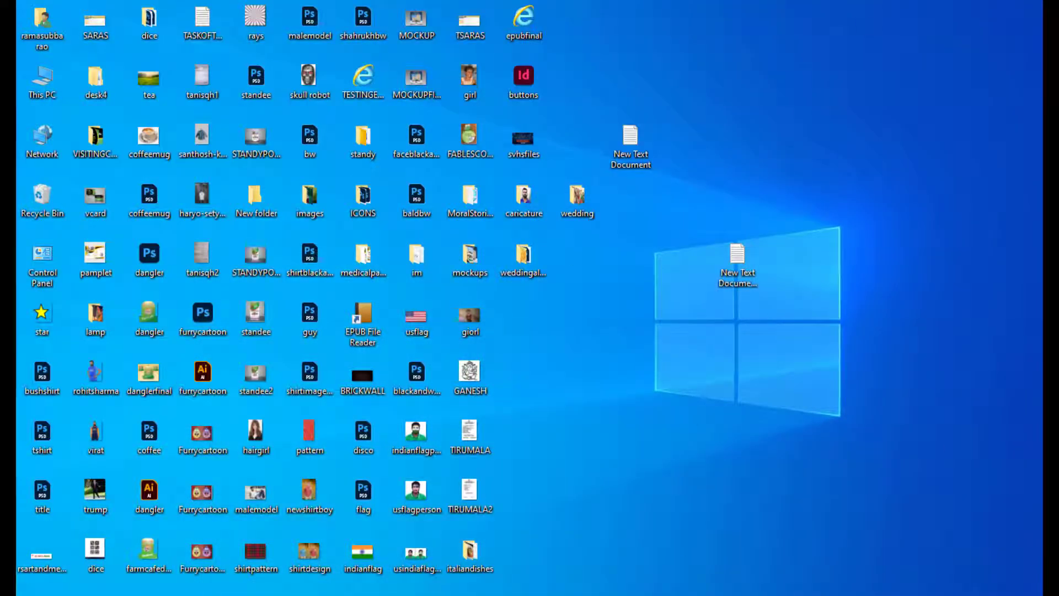
{"action": "mouse_move", "coordinate": [733, 595]}
{"action": "left_click", "coordinate": [738, 546]}
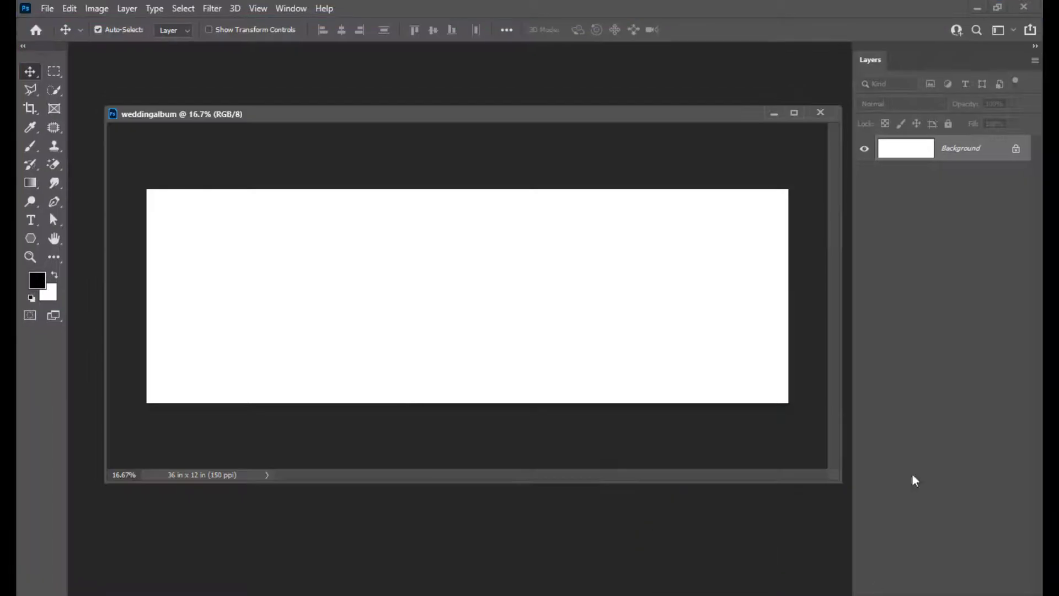
Step: Enlarge and reposition the floating document window, and convert the locked Background into a regular layer
{"action": "mouse_move", "coordinate": [469, 119]}
{"action": "left_mouse_down"}
{"action": "mouse_move", "coordinate": [428, 130]}
{"action": "mouse_move", "coordinate": [464, 116]}
{"action": "left_mouse_up"}
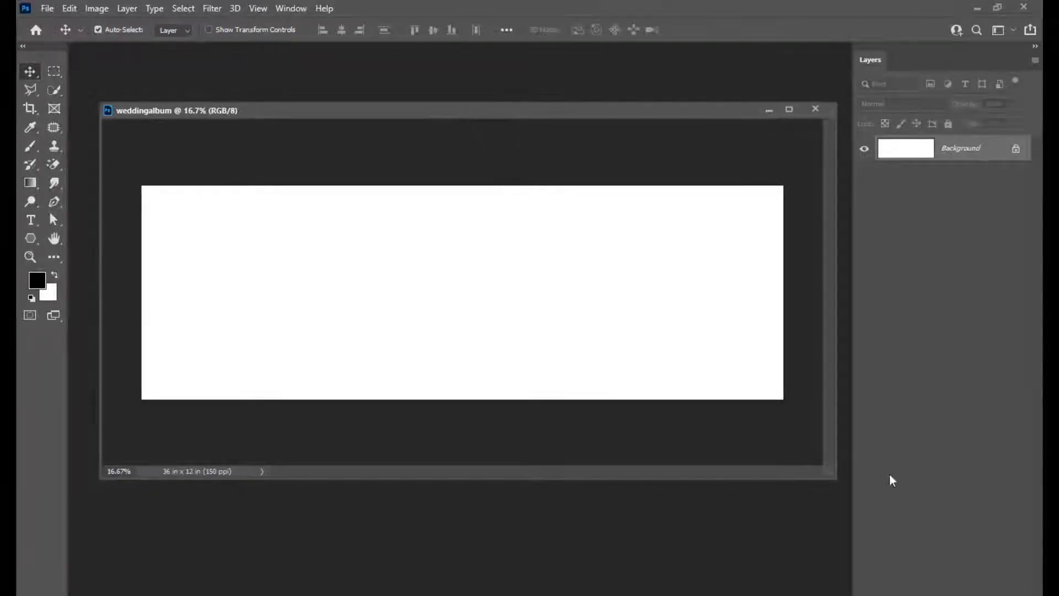
{"action": "left_click_drag", "start_coordinate": [834, 468], "coordinate": [821, 521]}
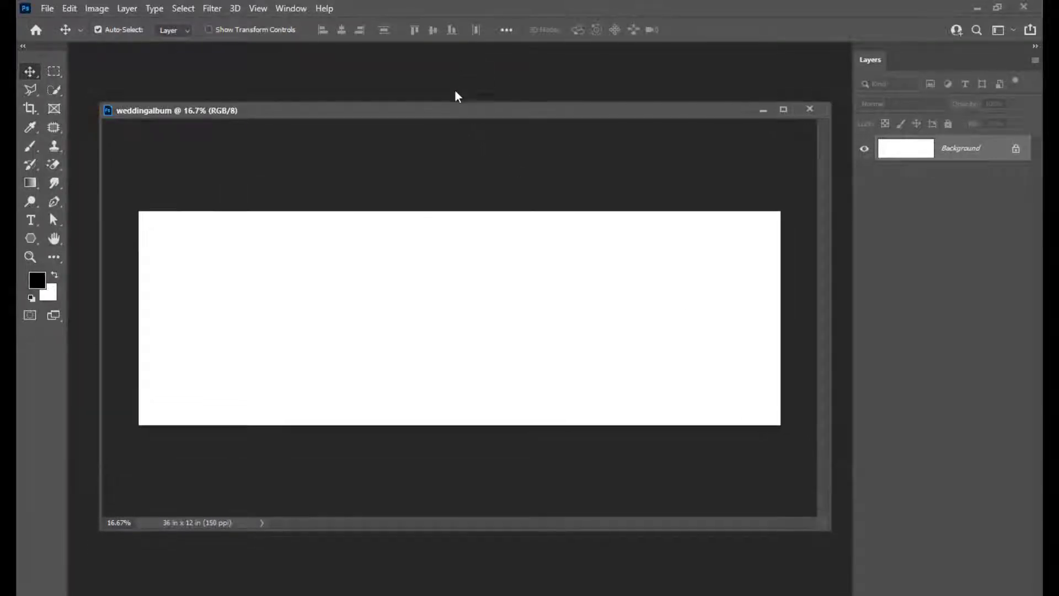
{"action": "left_click_drag", "start_coordinate": [468, 113], "coordinate": [515, 108]}
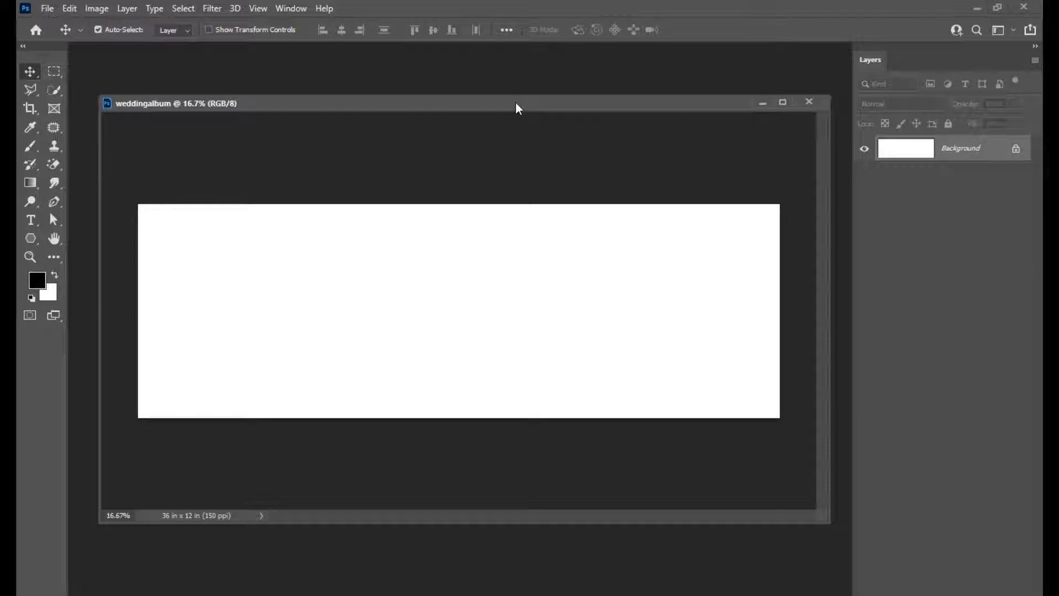
{"action": "left_click_drag", "start_coordinate": [466, 103], "coordinate": [457, 92]}
{"action": "left_click", "coordinate": [1016, 150]}
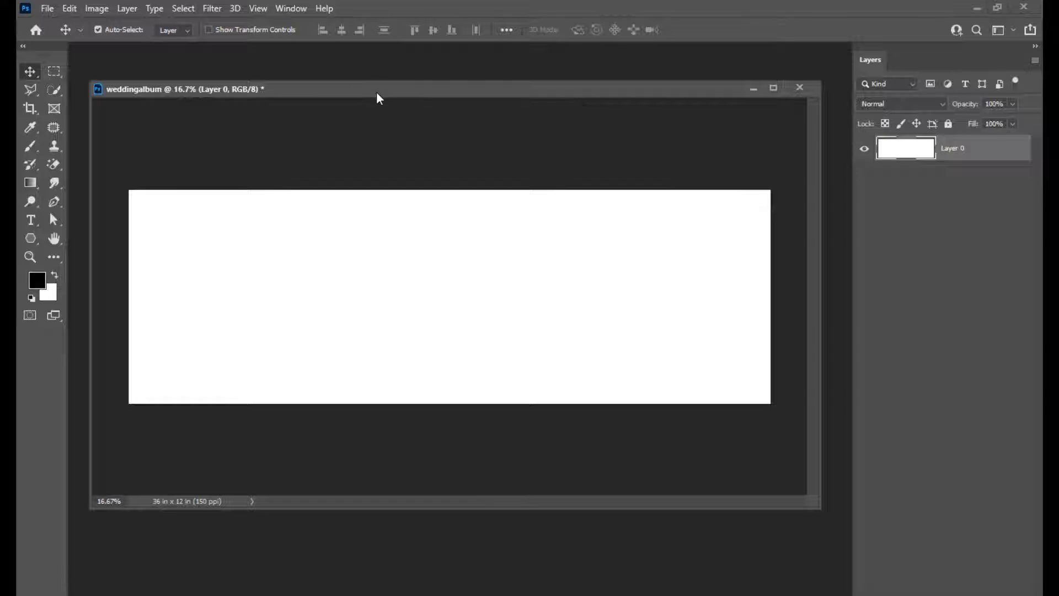
{"action": "mouse_move", "coordinate": [376, 97]}
{"action": "left_mouse_down"}
{"action": "mouse_move", "coordinate": [405, 95]}
{"action": "mouse_move", "coordinate": [383, 107]}
{"action": "left_mouse_up"}
Step: Draw a closed, right-pointing Pen tool shape about 3096 by 1938 px over the canvas's left part, with its tip near the centre
{"action": "left_click", "coordinate": [54, 202]}
{"action": "left_click_drag", "start_coordinate": [451, 106], "coordinate": [426, 96]}
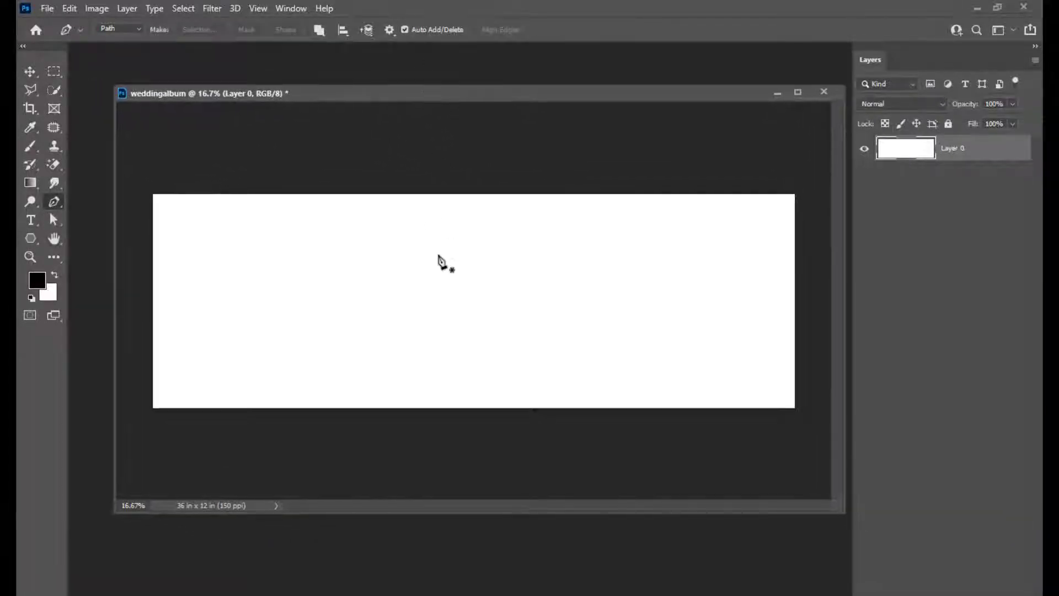
{"action": "left_click", "coordinate": [117, 30]}
{"action": "left_click", "coordinate": [117, 42]}
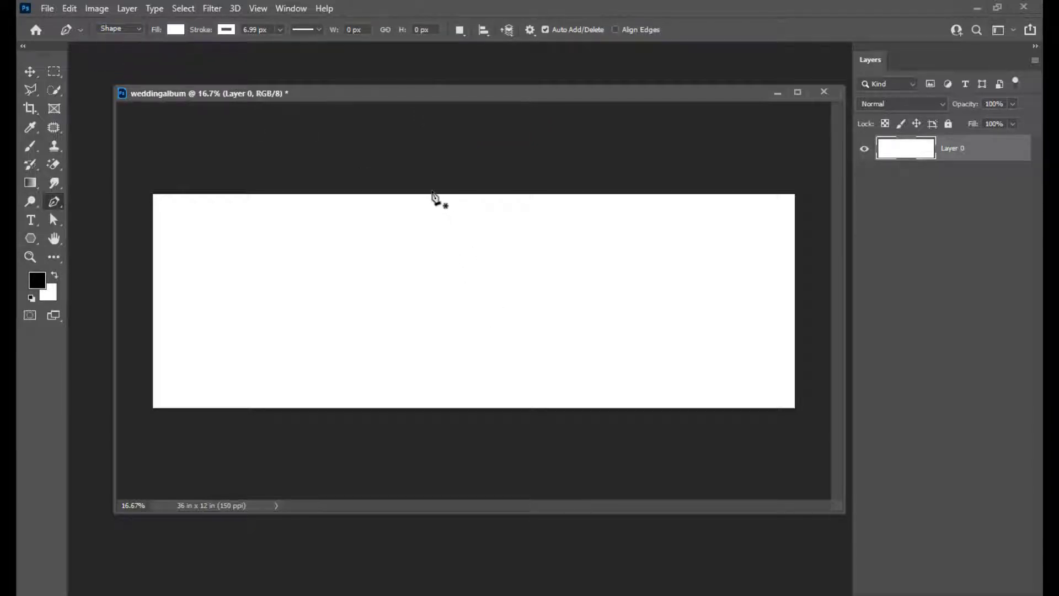
{"action": "left_click", "coordinate": [409, 189]}
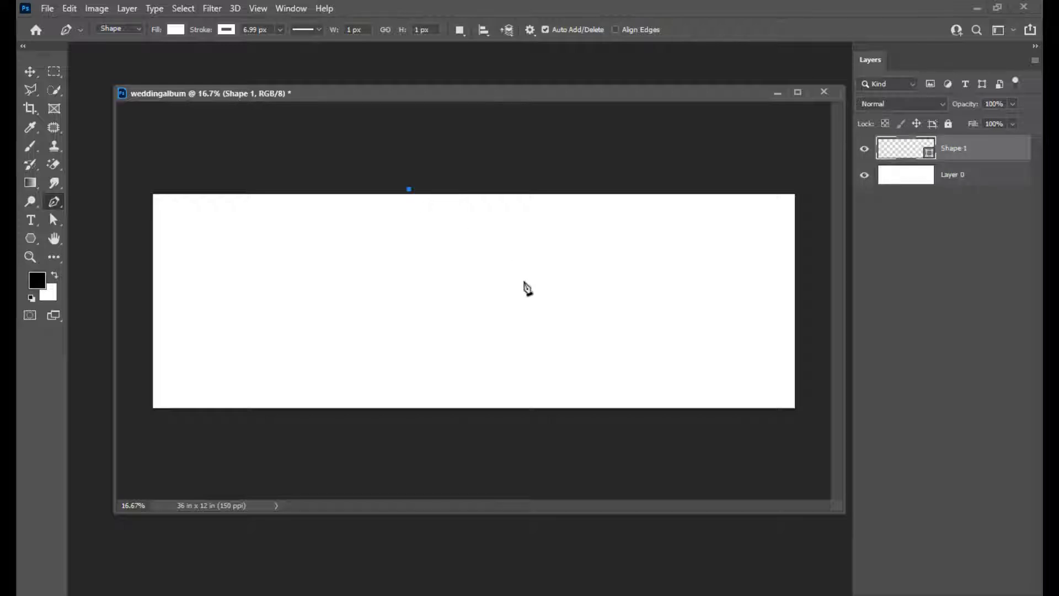
{"action": "left_click", "coordinate": [512, 301]}
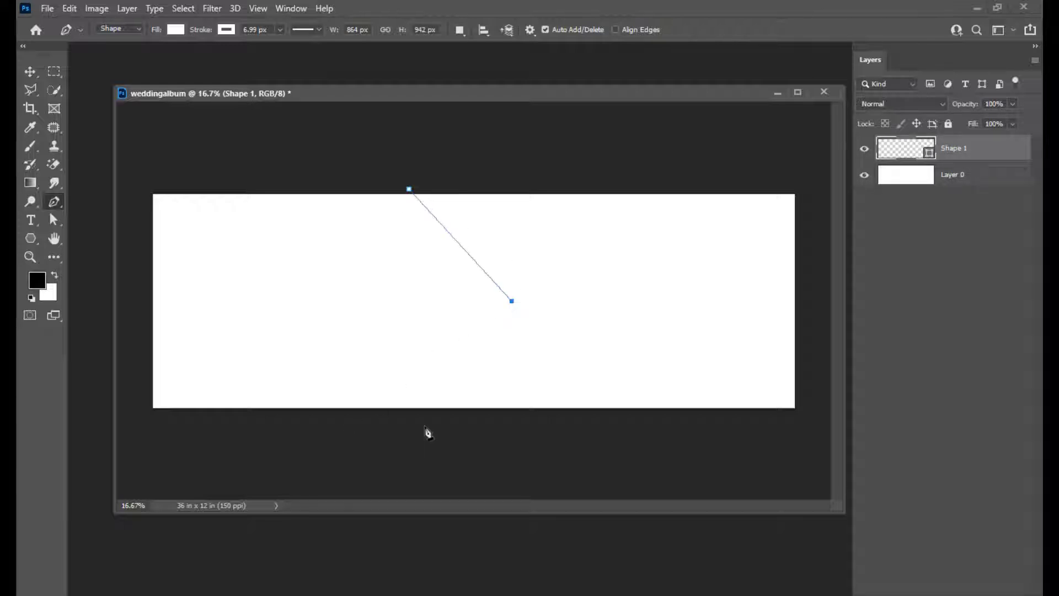
{"action": "left_click", "coordinate": [431, 415]}
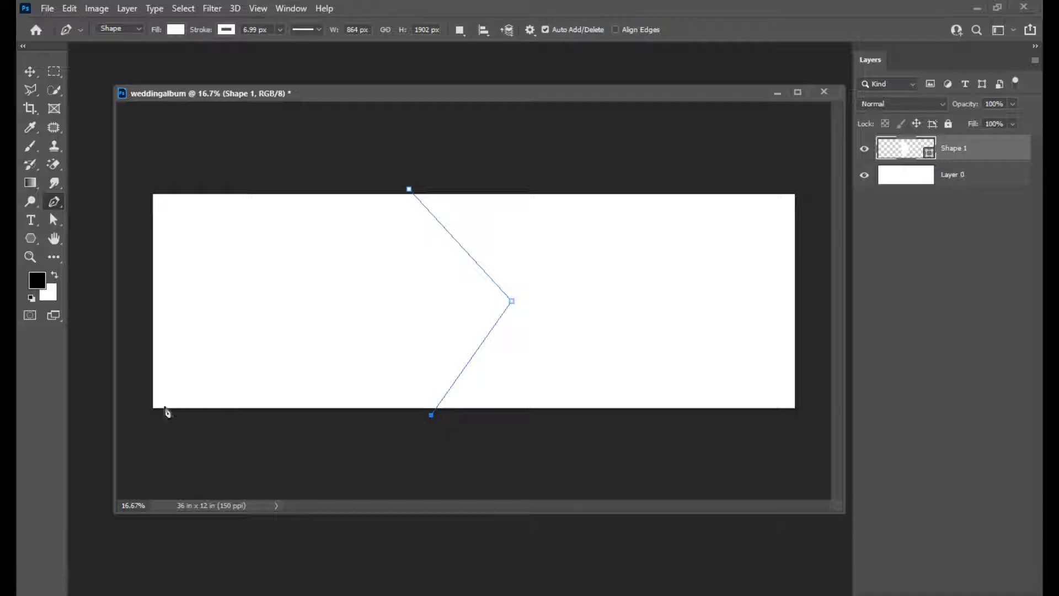
{"action": "left_click", "coordinate": [143, 414]}
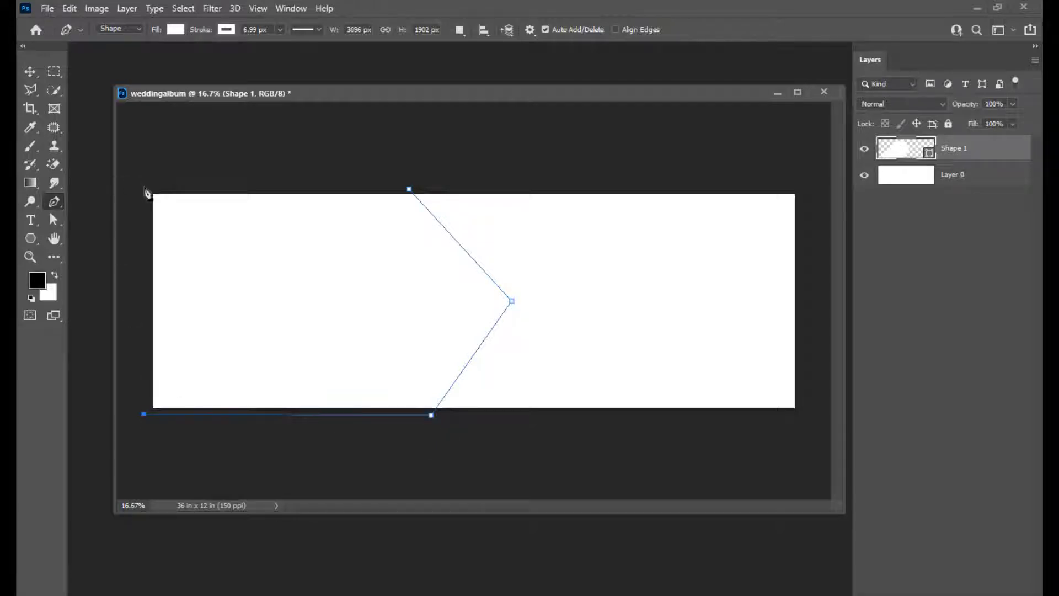
{"action": "left_click", "coordinate": [145, 184]}
{"action": "left_click", "coordinate": [410, 189]}
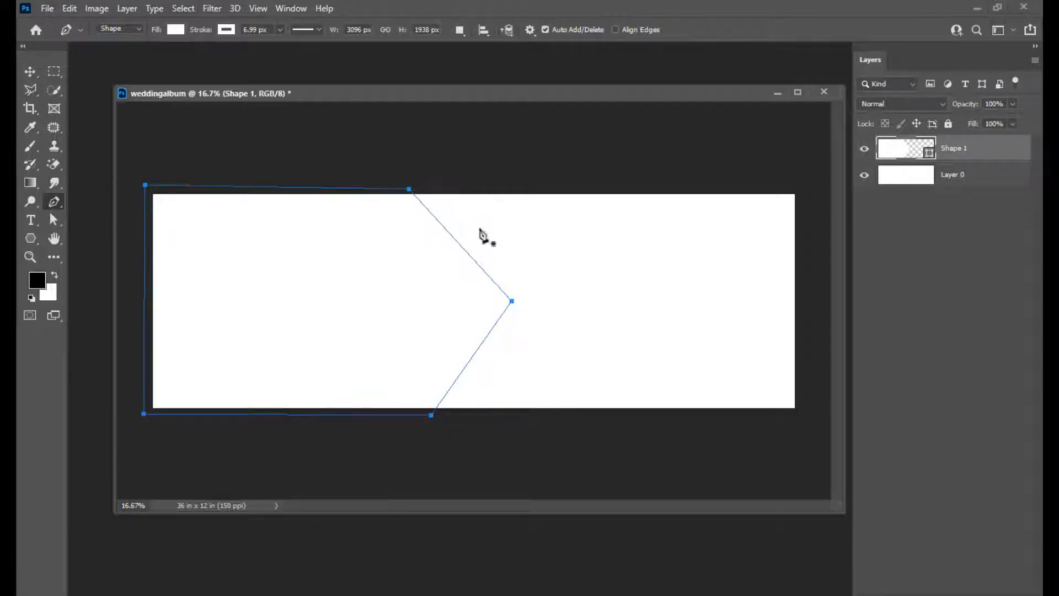
Step: Nudge the shape's upper-right anchor point upward and fill the shape with yellow
{"action": "left_click", "coordinate": [53, 221]}
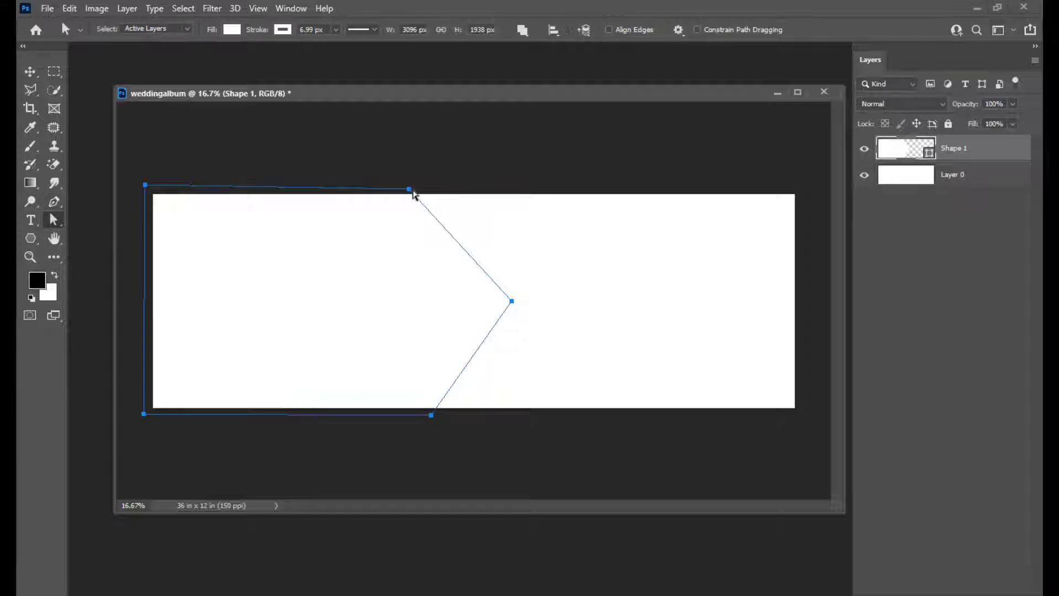
{"action": "left_click_drag", "start_coordinate": [409, 190], "coordinate": [408, 187]}
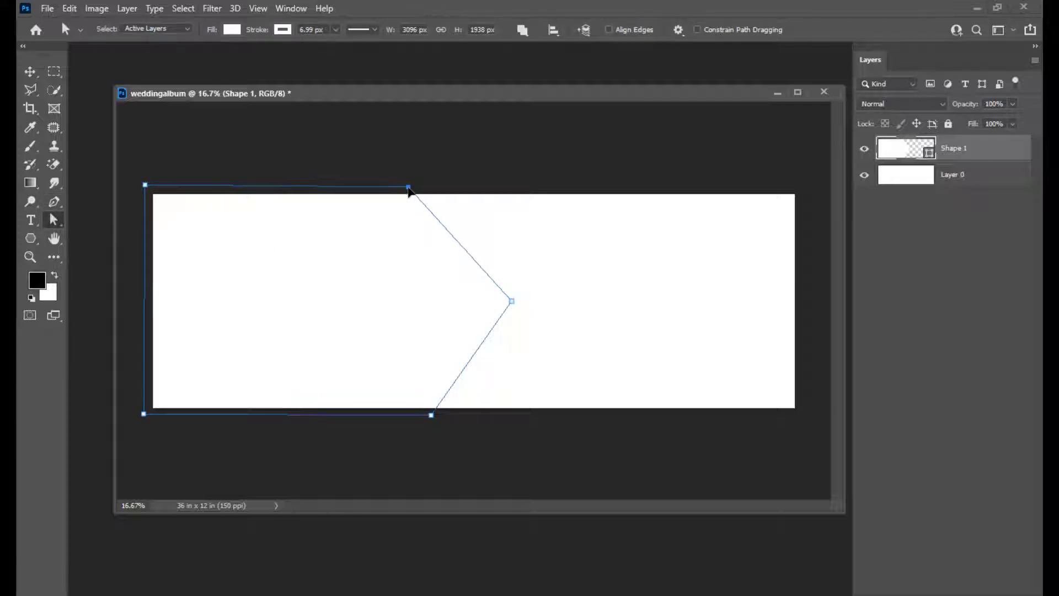
{"action": "left_click", "coordinate": [231, 31]}
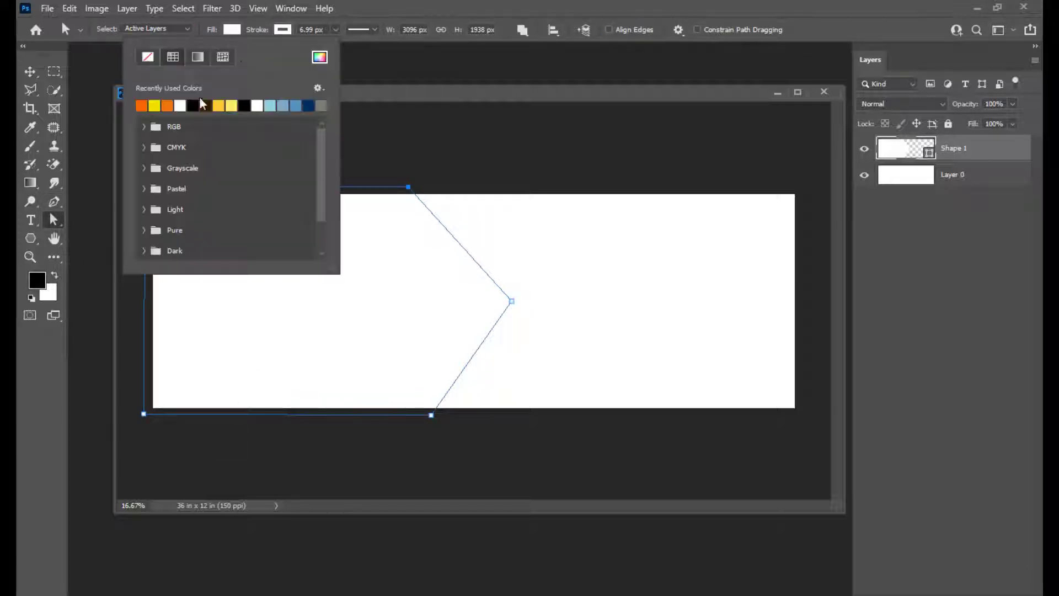
{"action": "left_click", "coordinate": [157, 104]}
{"action": "left_click", "coordinate": [456, 88]}
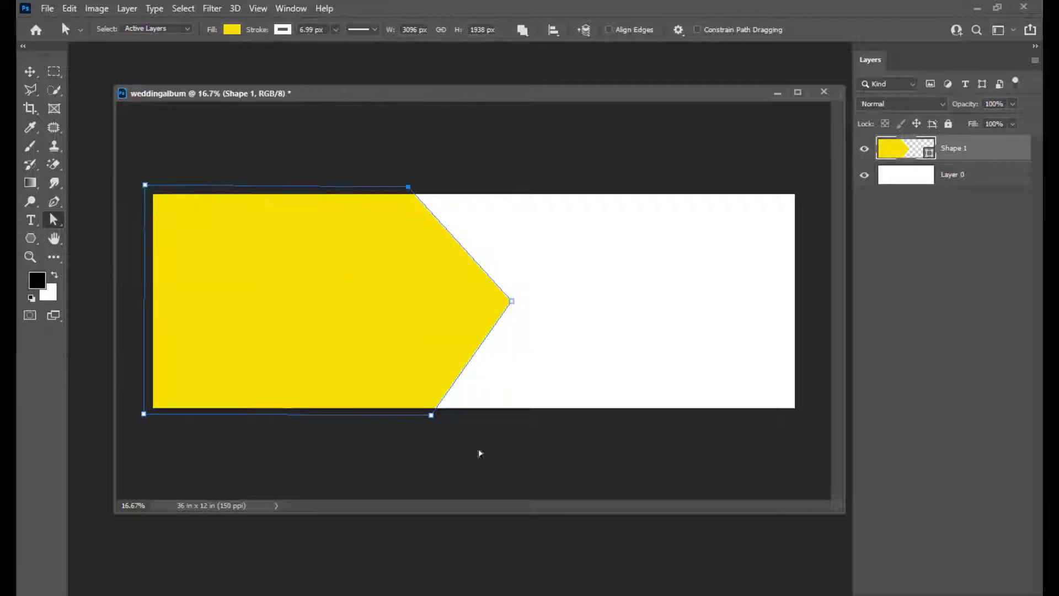
Step: Move the yellow shape's lower-right anchor point leftward to even out the arrow, and level its top edge
{"action": "left_click_drag", "start_coordinate": [433, 417], "coordinate": [399, 423]}
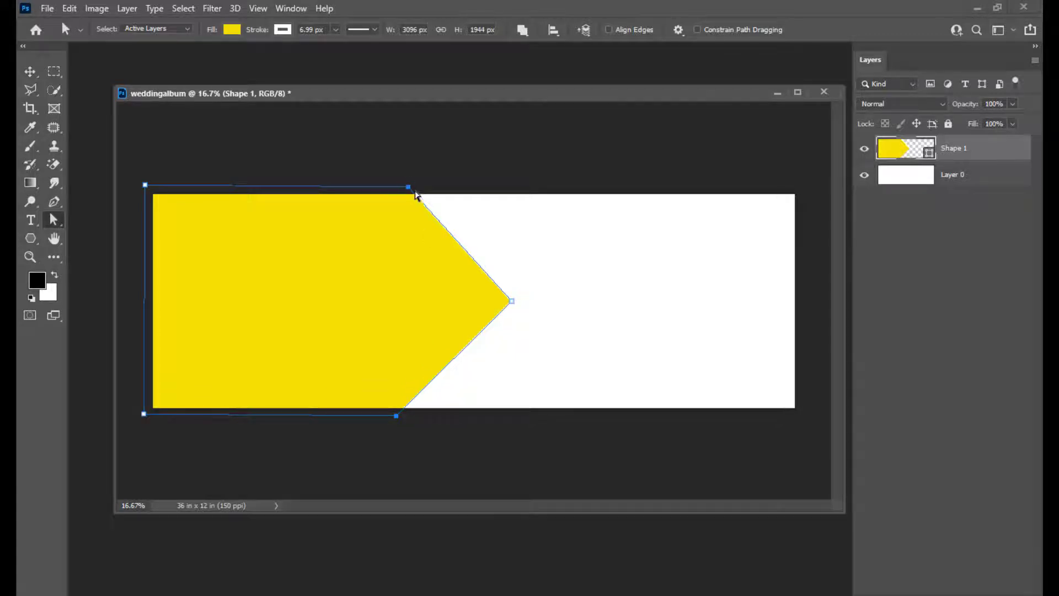
{"action": "left_click_drag", "start_coordinate": [412, 191], "coordinate": [412, 191]}
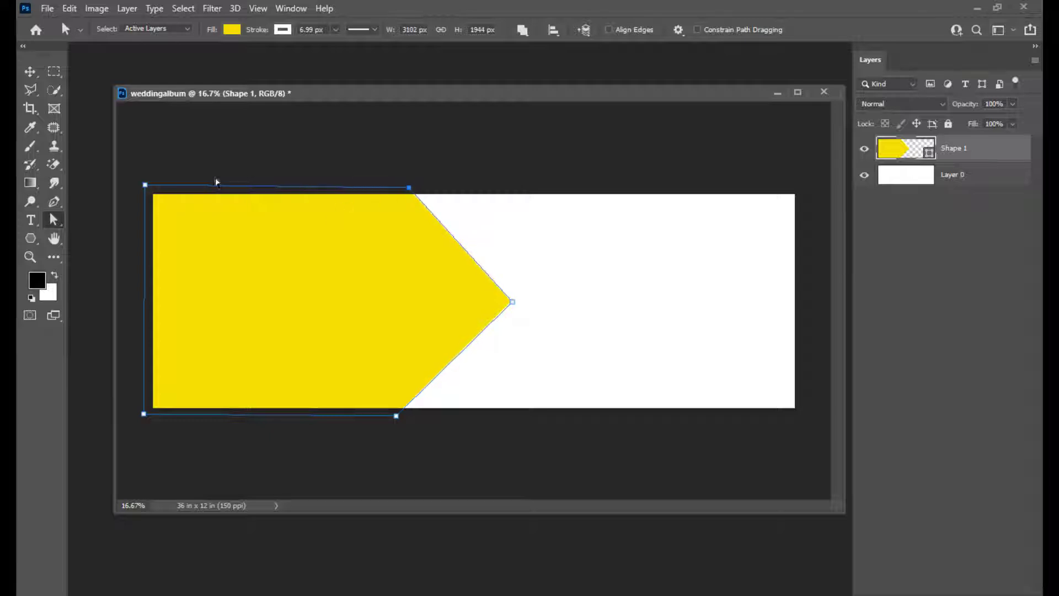
{"action": "left_click_drag", "start_coordinate": [145, 186], "coordinate": [146, 189]}
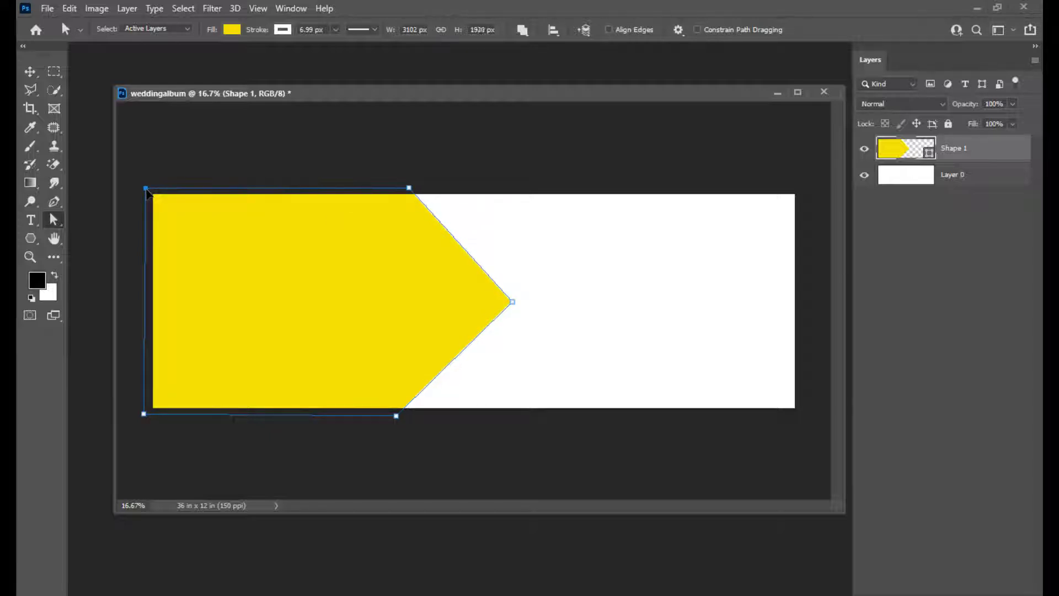
{"action": "left_click", "coordinate": [30, 71]}
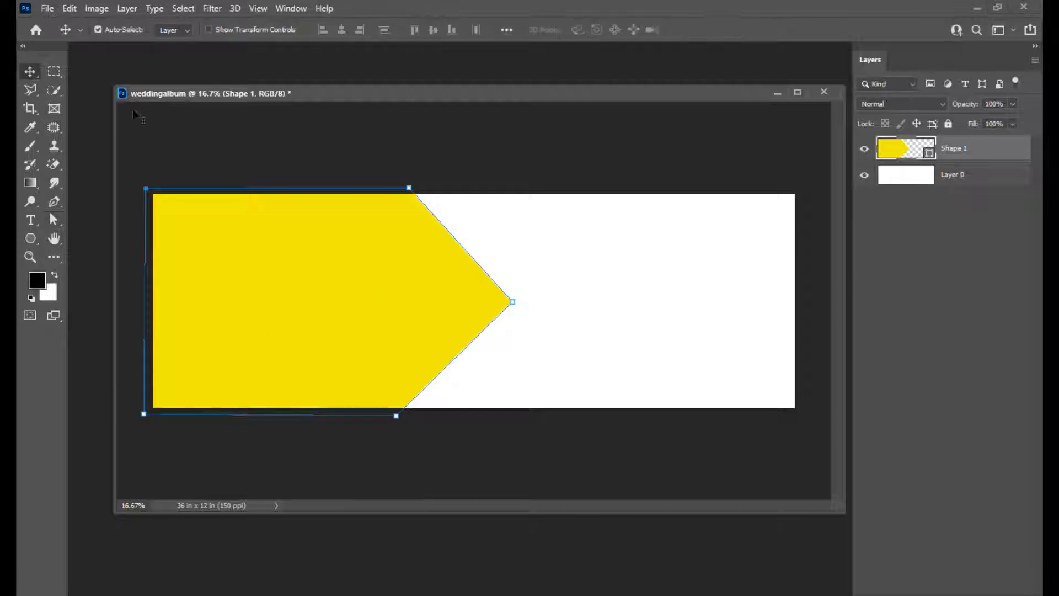
{"action": "left_click", "coordinate": [377, 167]}
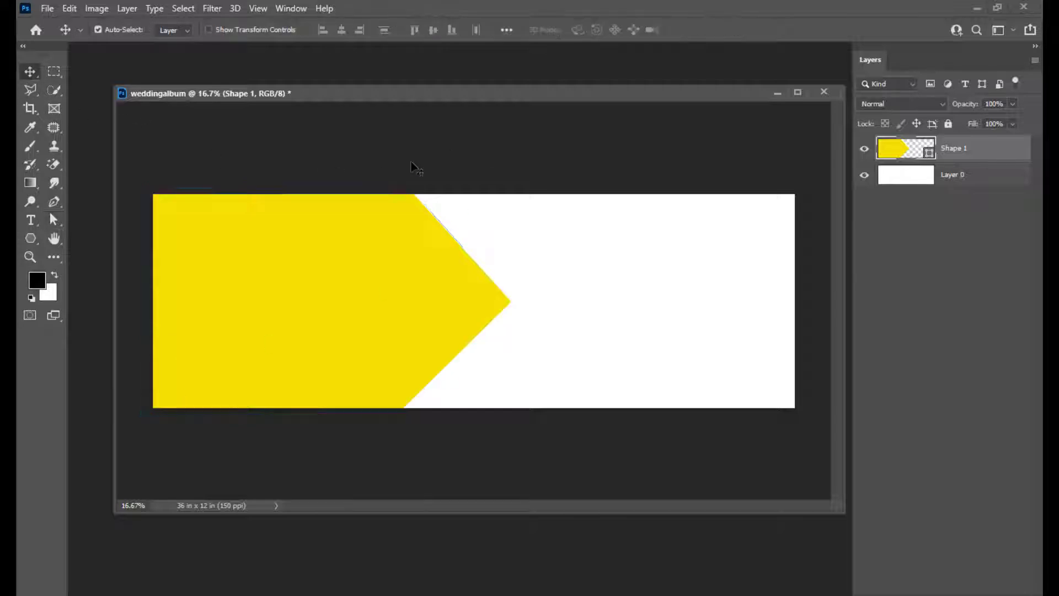
Step: Give the yellow arrow shape a dark brown stroke 16.38 px wide
{"action": "left_click", "coordinate": [985, 148]}
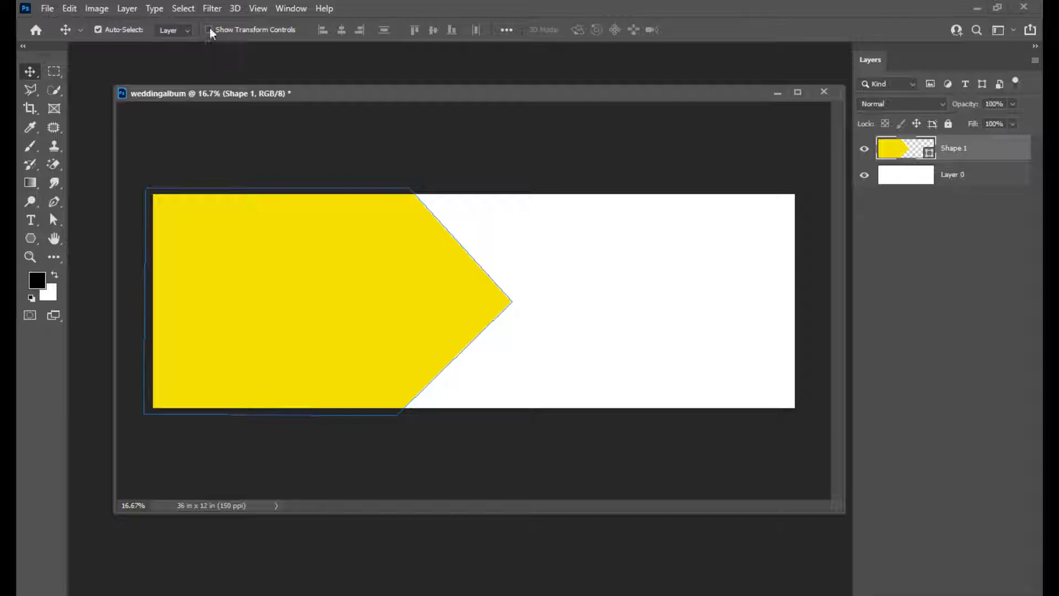
{"action": "left_click", "coordinate": [31, 238]}
{"action": "left_click", "coordinate": [226, 29]}
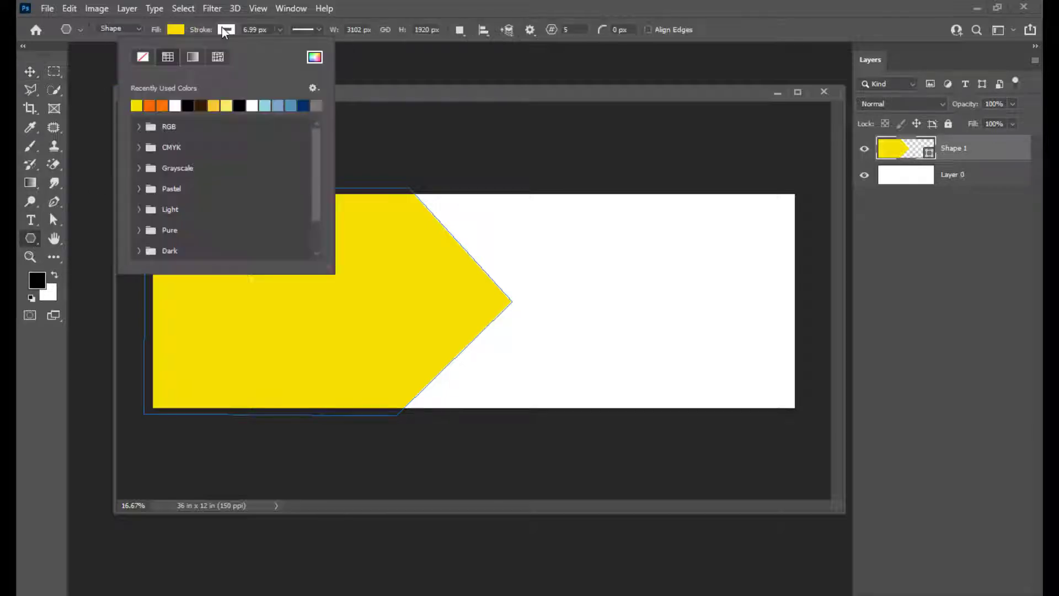
{"action": "left_click", "coordinate": [203, 103]}
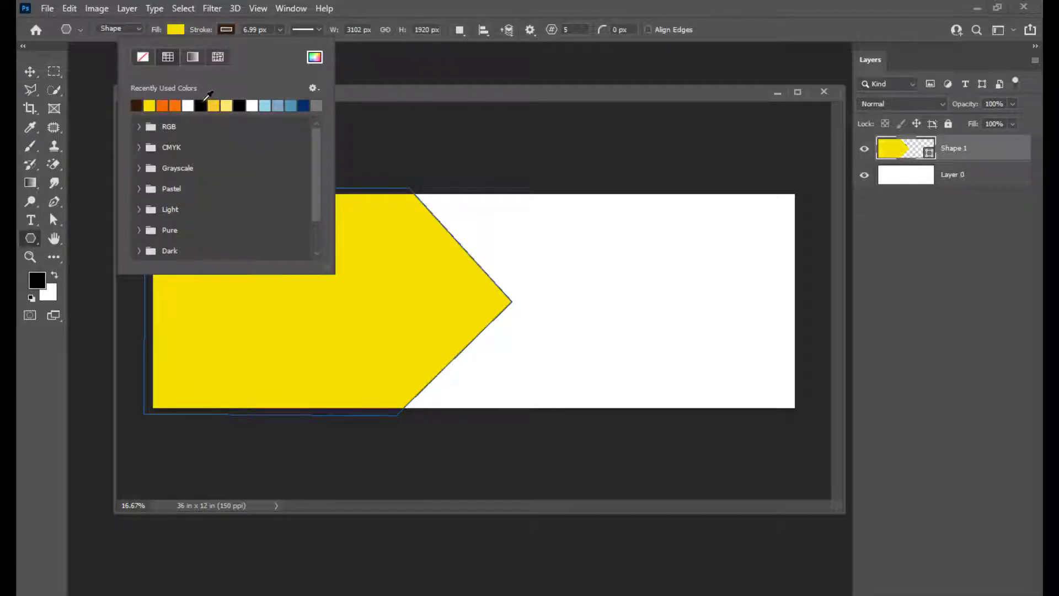
{"action": "left_click", "coordinate": [392, 82]}
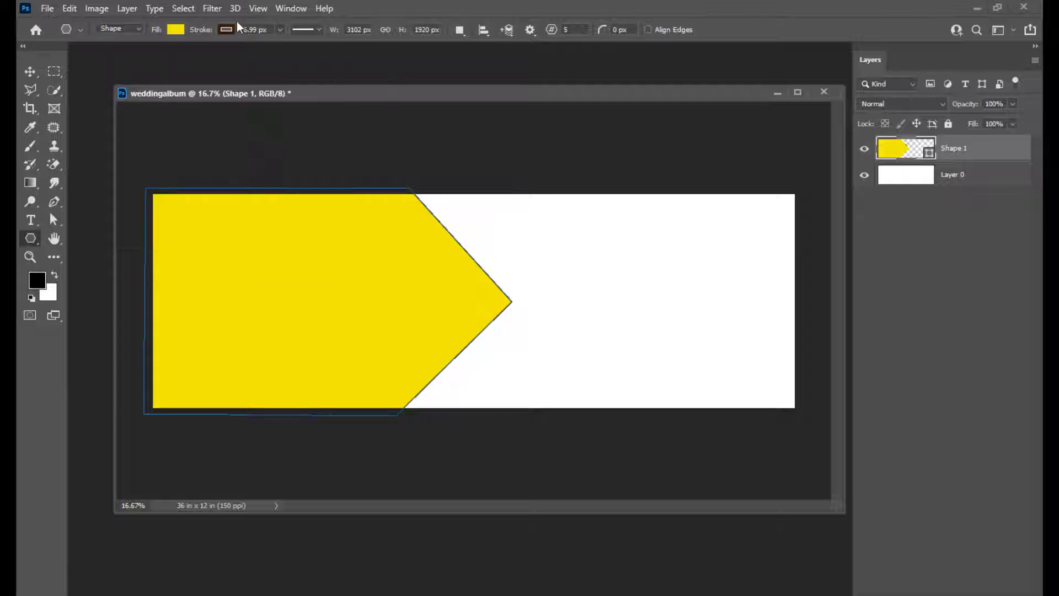
{"action": "left_click", "coordinate": [280, 29]}
{"action": "left_click_drag", "start_coordinate": [281, 47], "coordinate": [286, 46]}
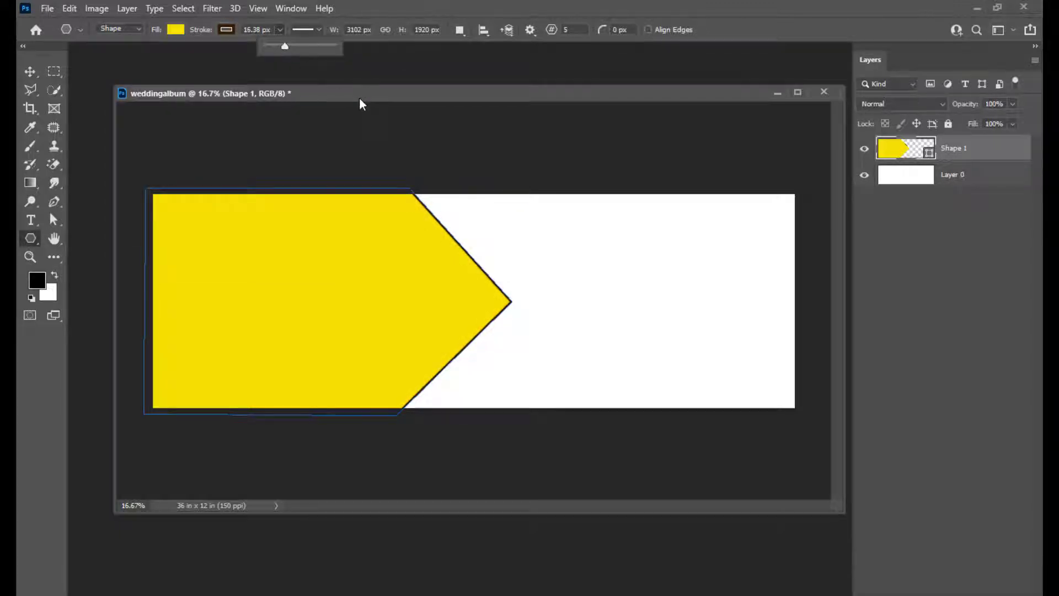
{"action": "left_click_drag", "start_coordinate": [360, 100], "coordinate": [364, 100]}
Step: Move the yellow arrow's tip anchor point slightly downward, bringing the shape's width to about 3090 px
{"action": "key", "text": "v"}
{"action": "left_click_drag", "start_coordinate": [452, 101], "coordinate": [460, 99]}
{"action": "left_click", "coordinate": [53, 219]}
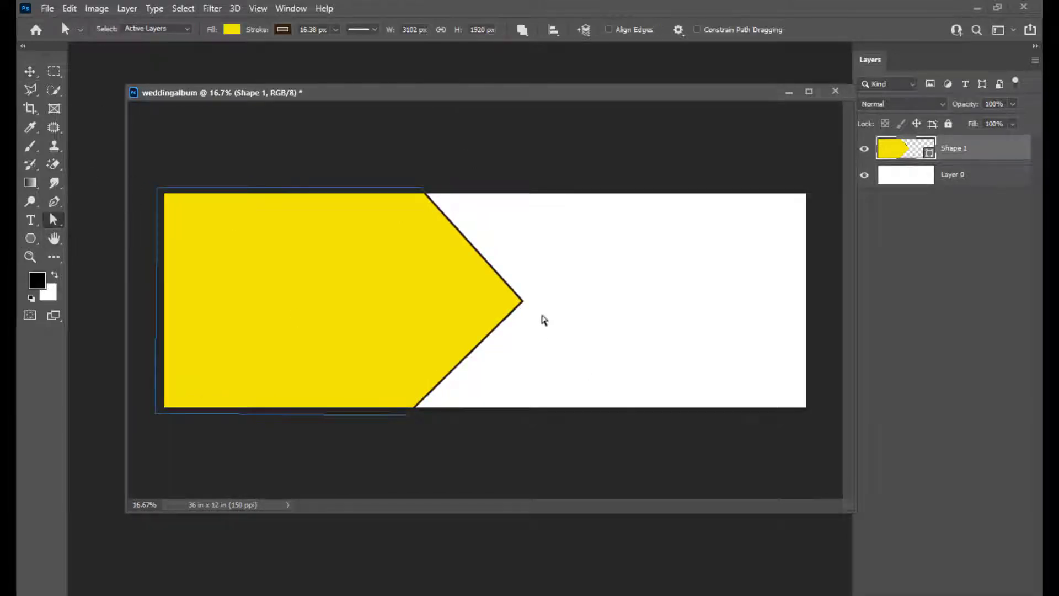
{"action": "left_click_drag", "start_coordinate": [524, 303], "coordinate": [523, 310]}
{"action": "left_click", "coordinate": [545, 178]}
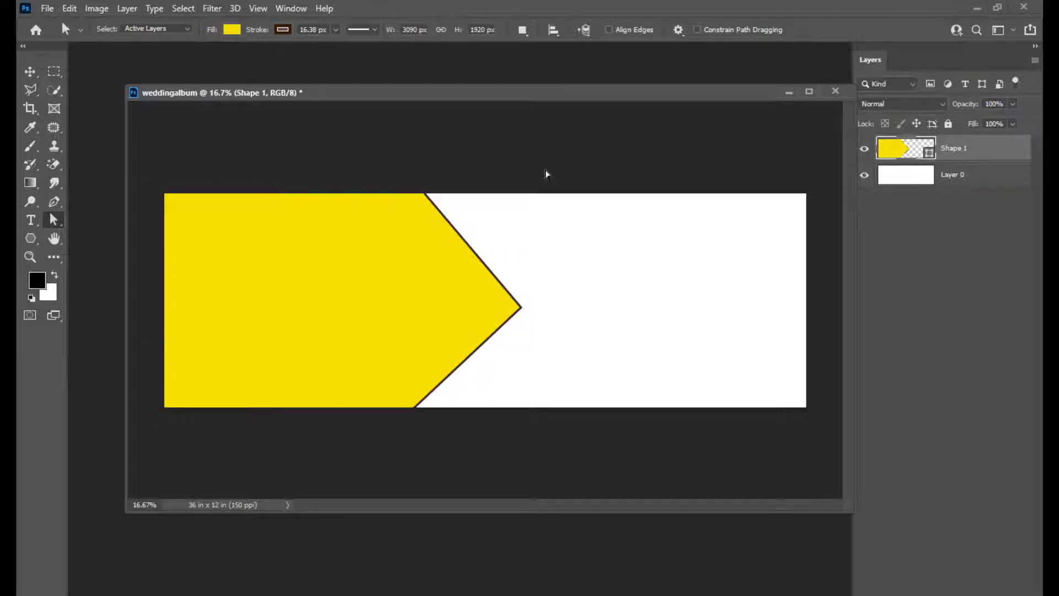
{"action": "mouse_move", "coordinate": [426, 94]}
{"action": "left_mouse_down"}
{"action": "mouse_move", "coordinate": [449, 94]}
{"action": "mouse_move", "coordinate": [439, 97]}
{"action": "left_mouse_up"}
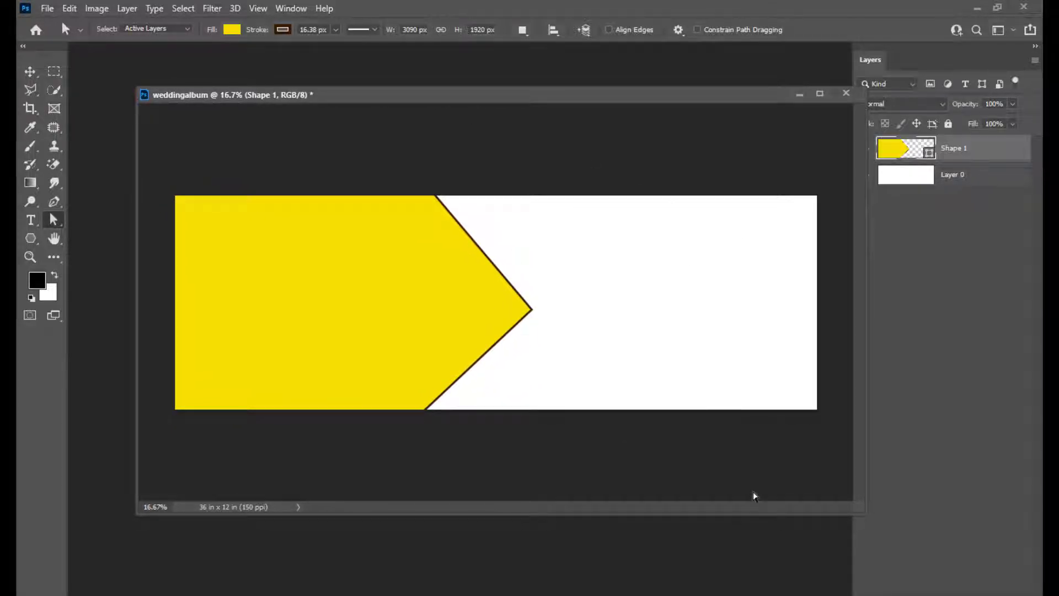
Step: Open the couple photo couple-g343606c90_1920 from the wedding folder
{"action": "key", "text": "ctrl+o"}
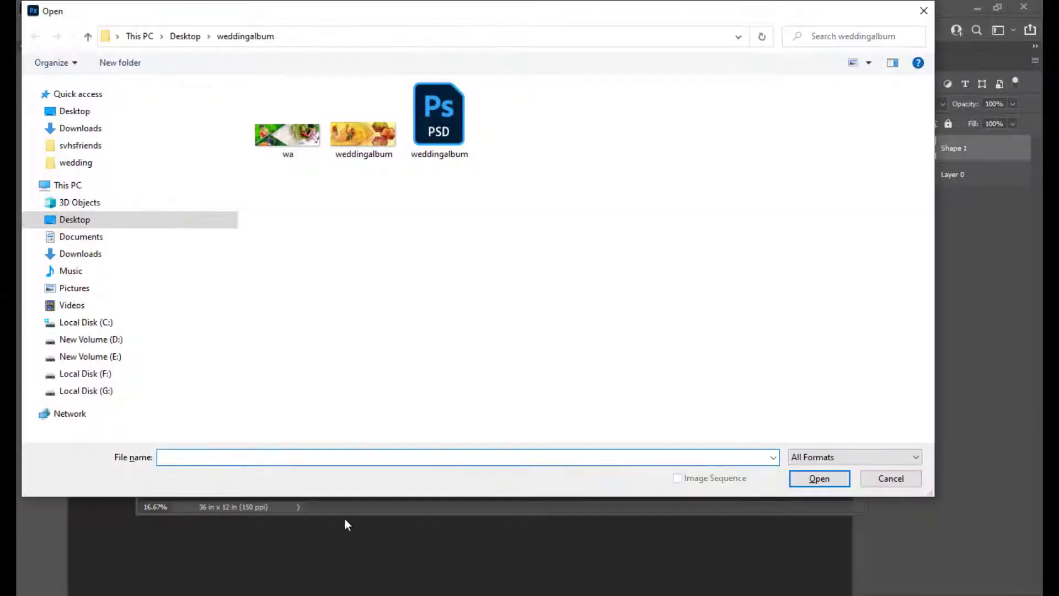
{"action": "left_click", "coordinate": [83, 164]}
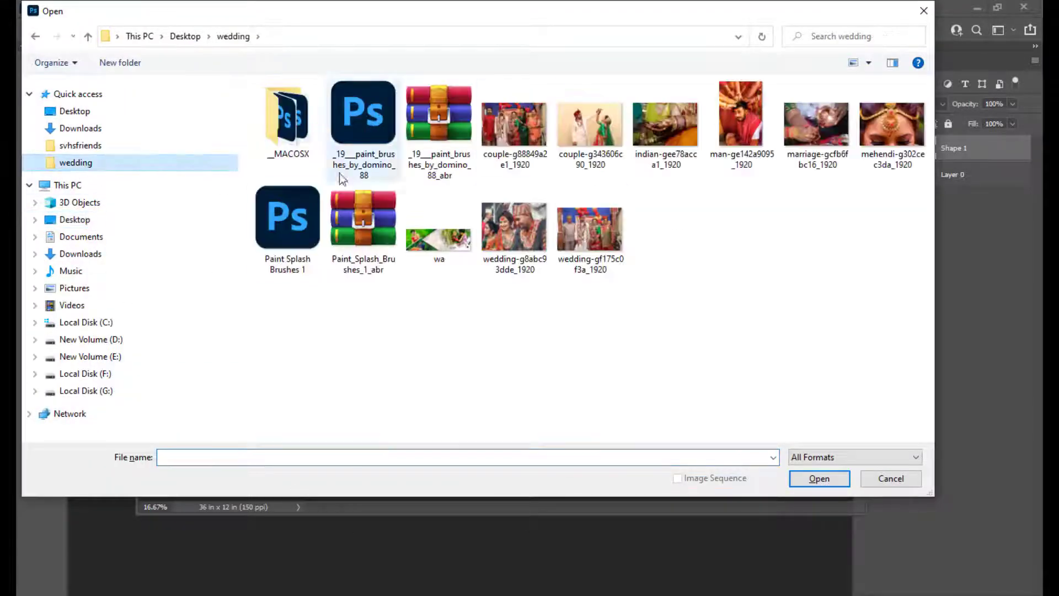
{"action": "left_click_drag", "start_coordinate": [557, 21], "coordinate": [592, 26]}
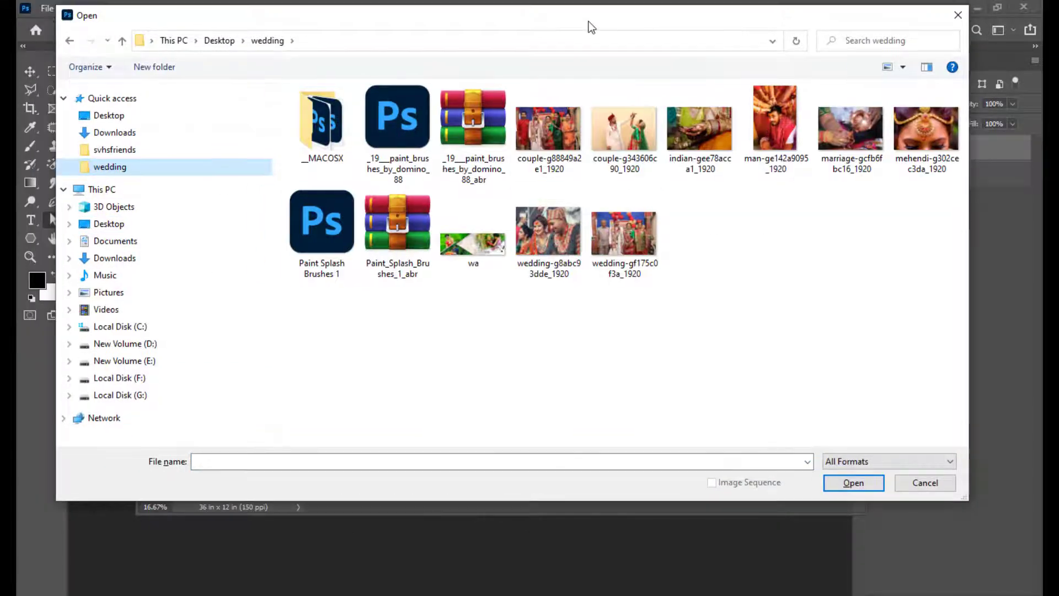
{"action": "left_click", "coordinate": [633, 144]}
{"action": "left_click", "coordinate": [844, 484]}
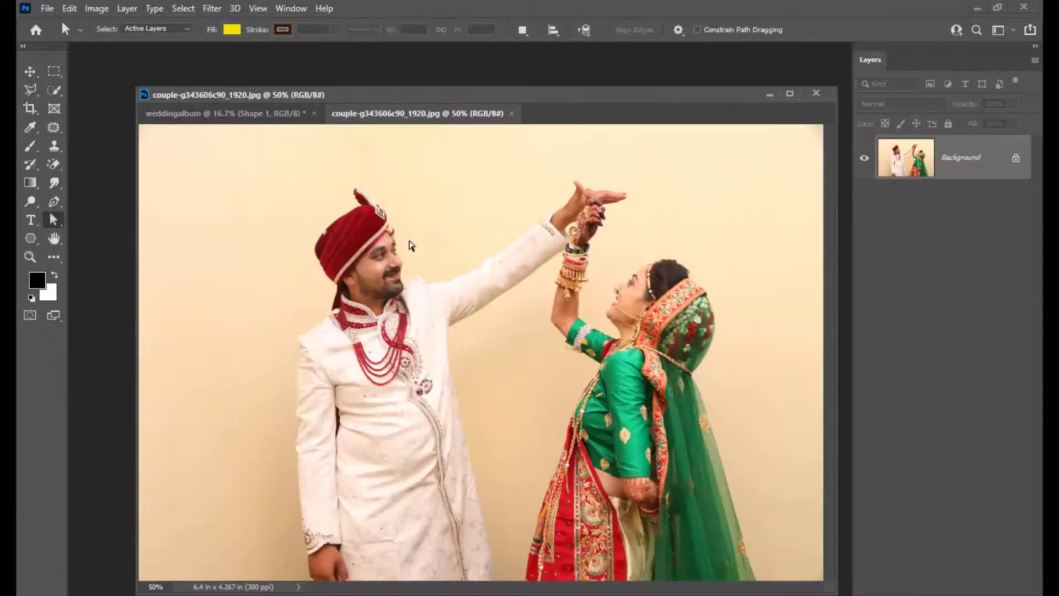
Step: Copy the couple photo into the weddingalbum document and position it over the yellow arrow shape
{"action": "left_click", "coordinate": [30, 71]}
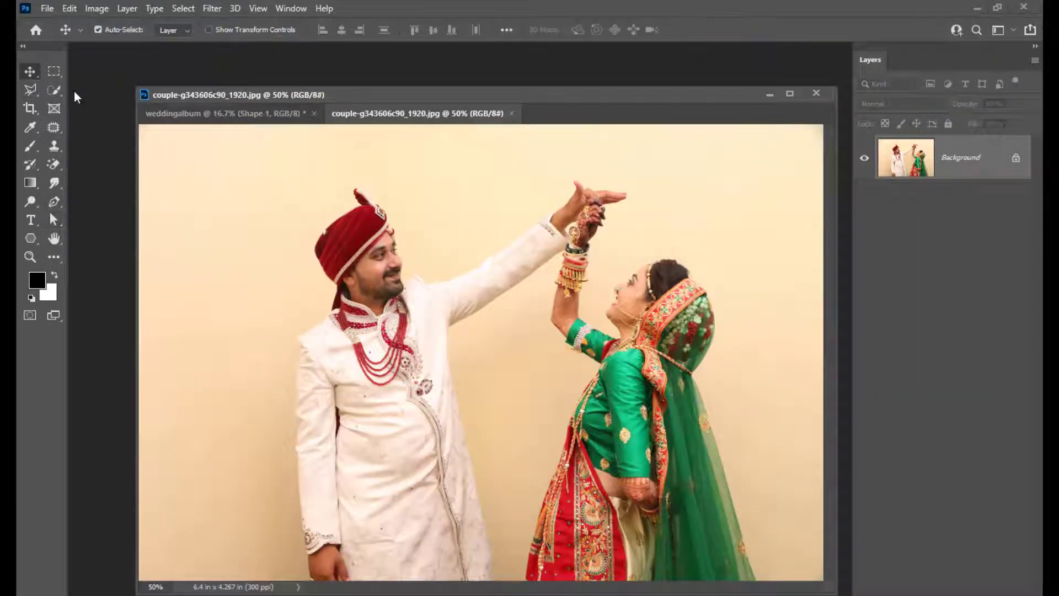
{"action": "left_click_drag", "start_coordinate": [500, 260], "coordinate": [337, 353]}
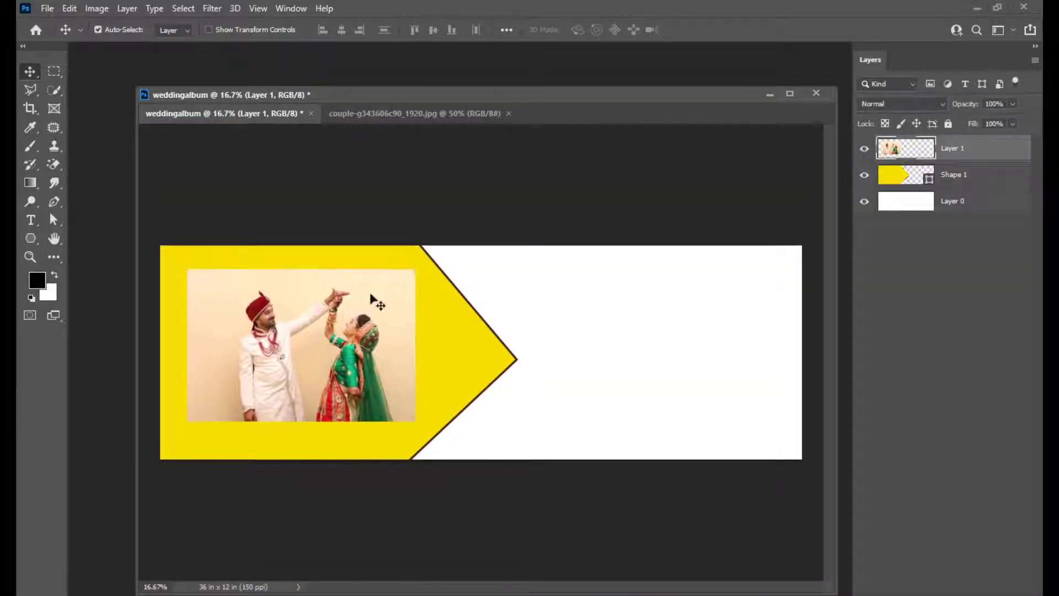
{"action": "left_click_drag", "start_coordinate": [426, 98], "coordinate": [470, 73]}
{"action": "left_click_drag", "start_coordinate": [383, 313], "coordinate": [394, 291]}
Step: Enlarge the couple photo proportionally and position it over most of the yellow arrow, leaving the tip uncovered
{"action": "key", "text": "ctrl+t"}
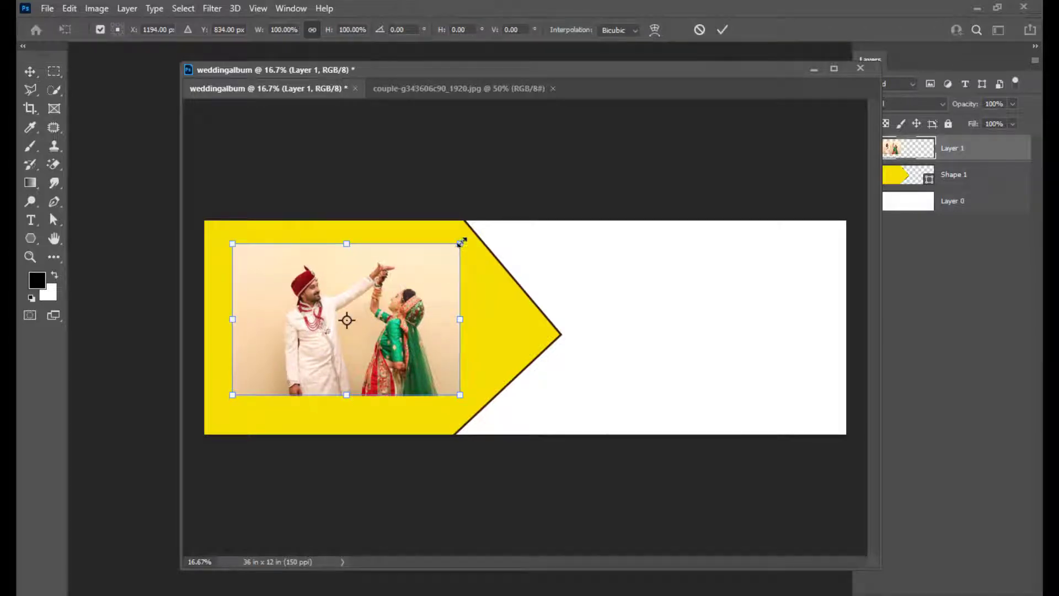
{"action": "left_click_drag", "start_coordinate": [460, 244], "coordinate": [515, 205]}
{"action": "left_click_drag", "start_coordinate": [439, 281], "coordinate": [422, 285]}
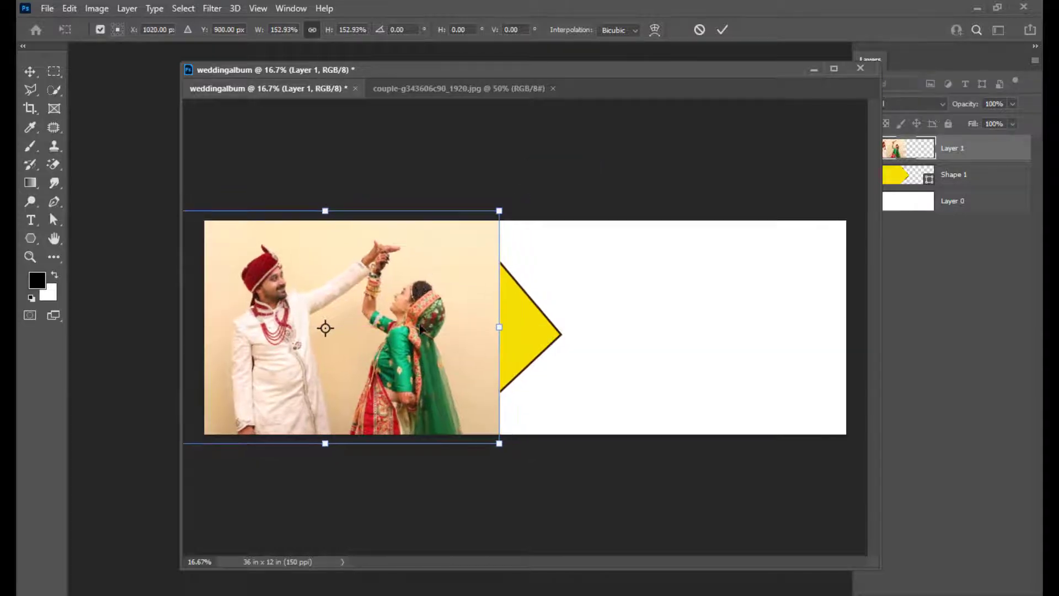
{"action": "mouse_move", "coordinate": [430, 322]}
{"action": "left_mouse_down"}
{"action": "mouse_move", "coordinate": [439, 319]}
{"action": "mouse_move", "coordinate": [425, 319]}
{"action": "left_mouse_up"}
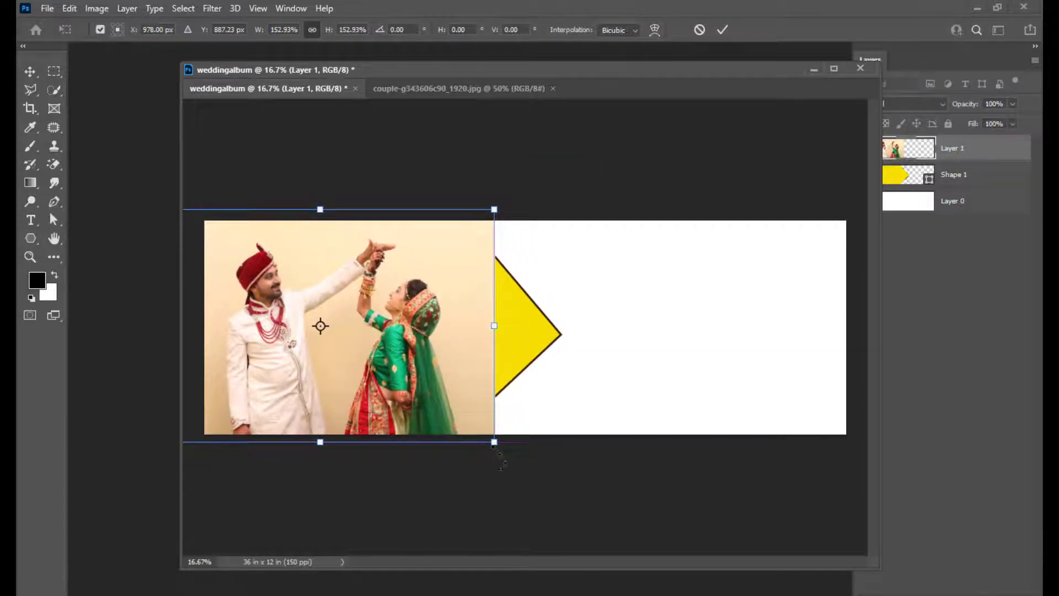
{"action": "left_click_drag", "start_coordinate": [494, 442], "coordinate": [475, 431]}
{"action": "key", "text": "Return"}
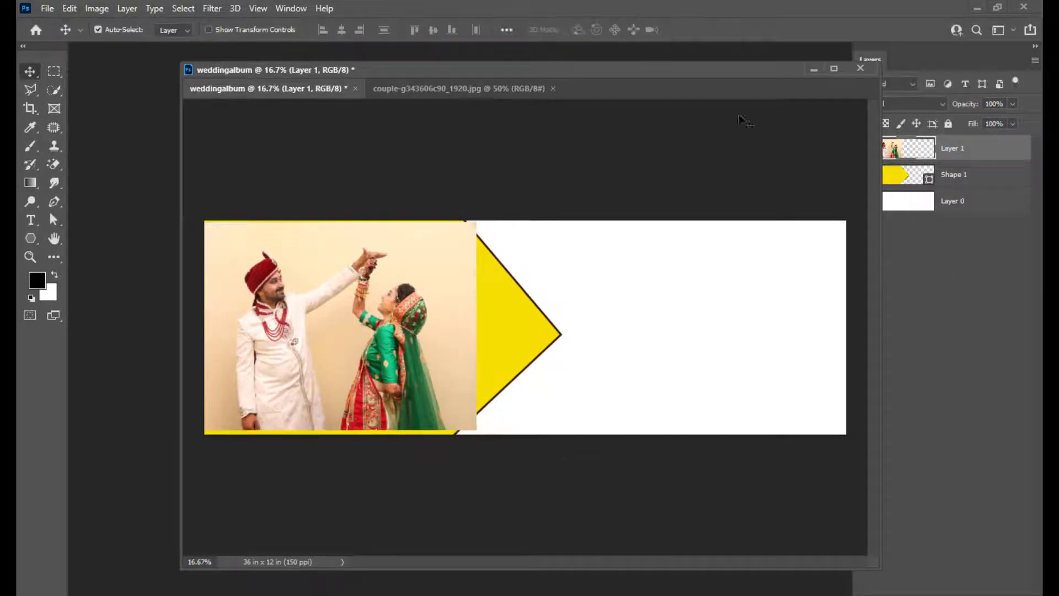
Step: Add a black layer mask to the couple photo layer that hides the whole photo
{"action": "left_click_drag", "start_coordinate": [520, 72], "coordinate": [432, 75]}
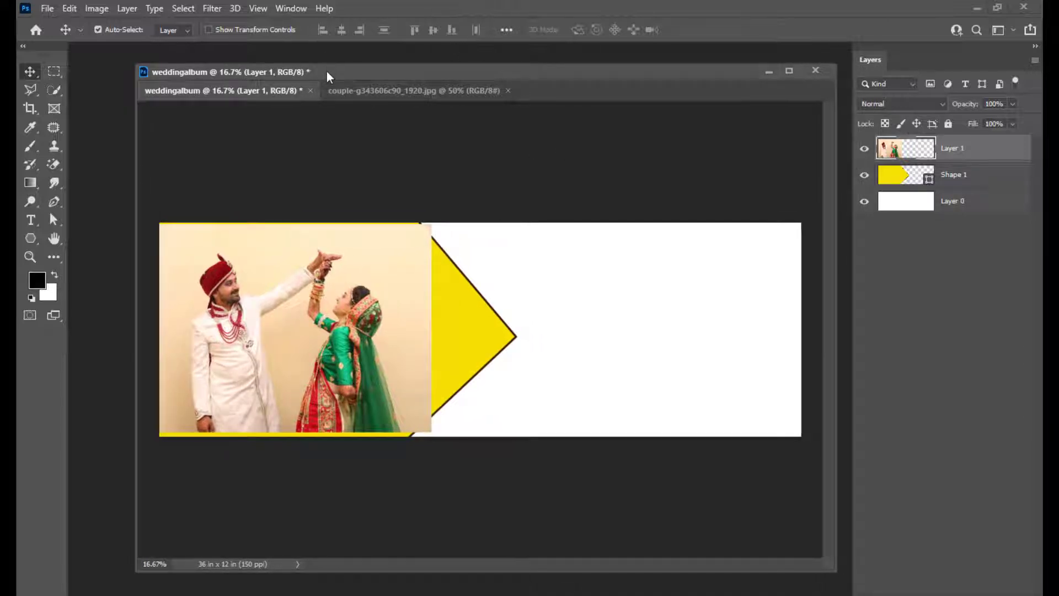
{"action": "left_click_drag", "start_coordinate": [327, 71], "coordinate": [305, 71]}
{"action": "mouse_move", "coordinate": [869, 48]}
{"action": "left_mouse_down"}
{"action": "mouse_move", "coordinate": [826, 51]}
{"action": "mouse_move", "coordinate": [851, 44]}
{"action": "left_mouse_up"}
{"action": "left_click_drag", "start_coordinate": [970, 403], "coordinate": [997, 452]}
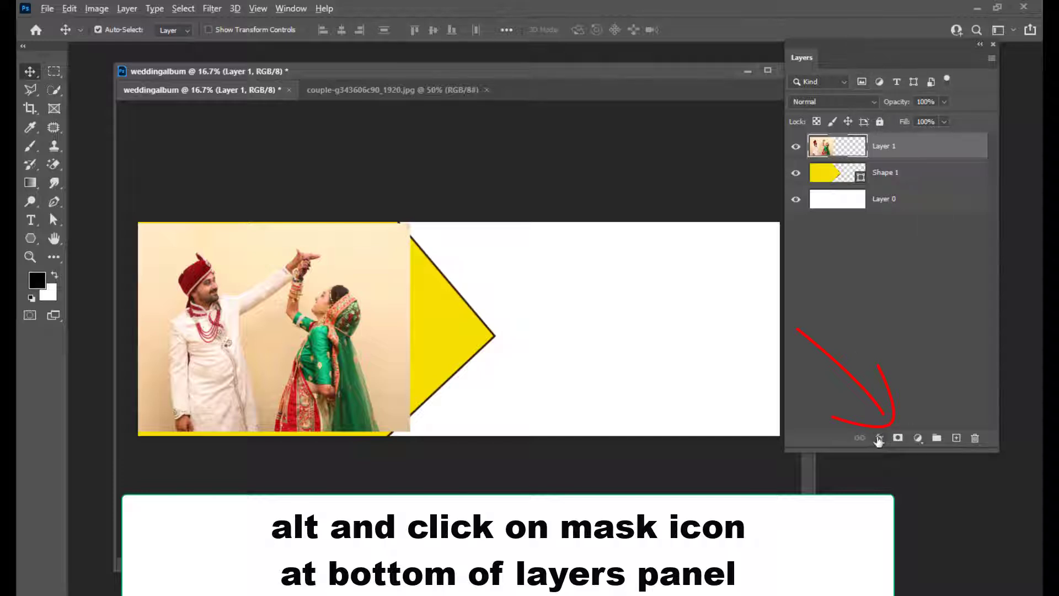
{"action": "left_click", "coordinate": [899, 438], "text": "alt"}
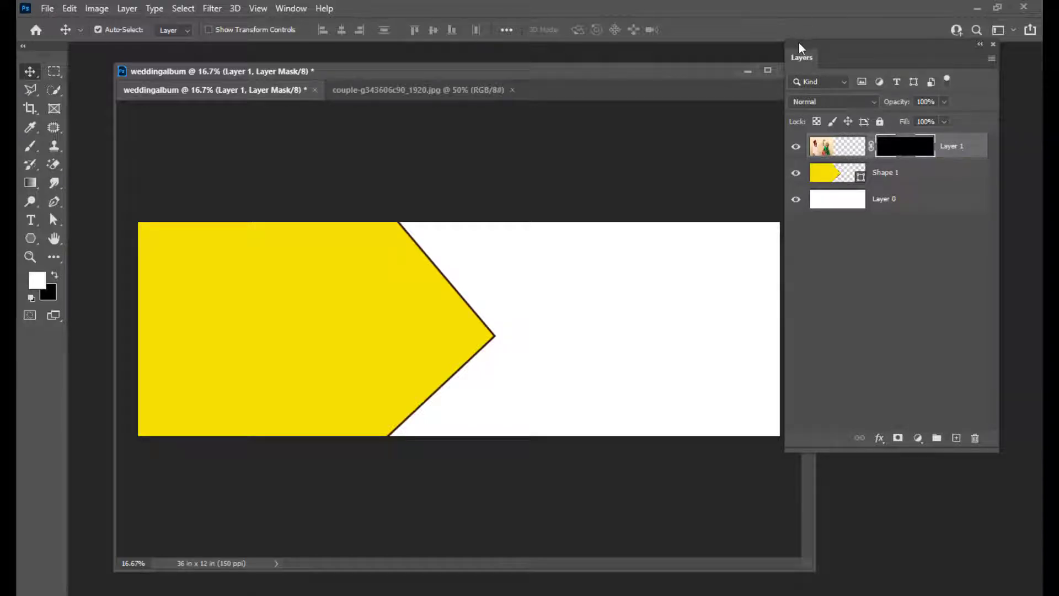
{"action": "left_click_drag", "start_coordinate": [799, 44], "coordinate": [815, 49]}
{"action": "left_click_drag", "start_coordinate": [338, 73], "coordinate": [362, 76]}
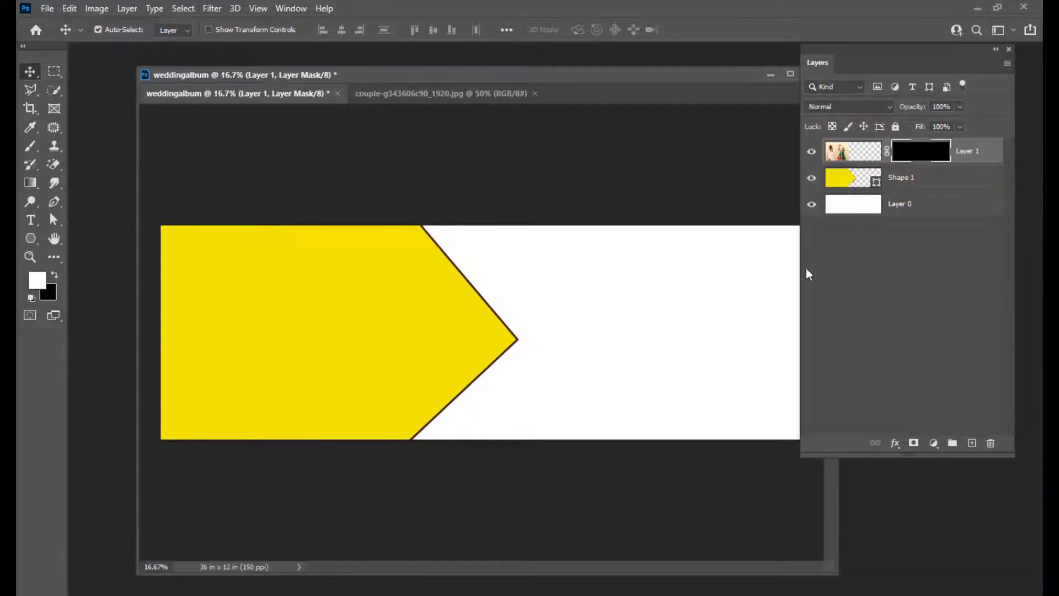
Step: Choose brush 4 from the Paint Splash Brushes 1 set for the Brush tool
{"action": "left_click", "coordinate": [30, 146]}
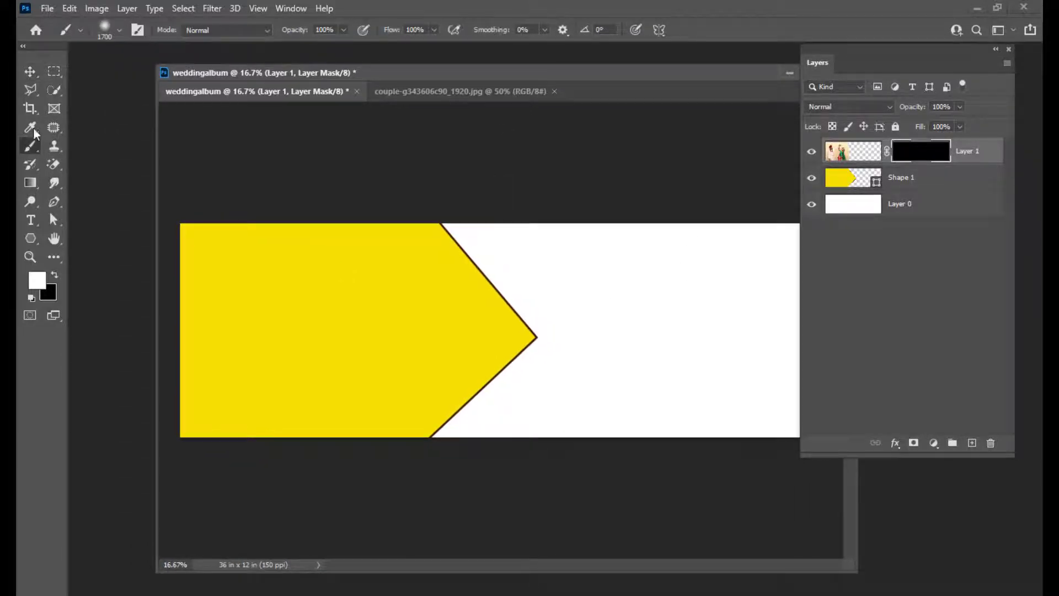
{"action": "left_click", "coordinate": [118, 29]}
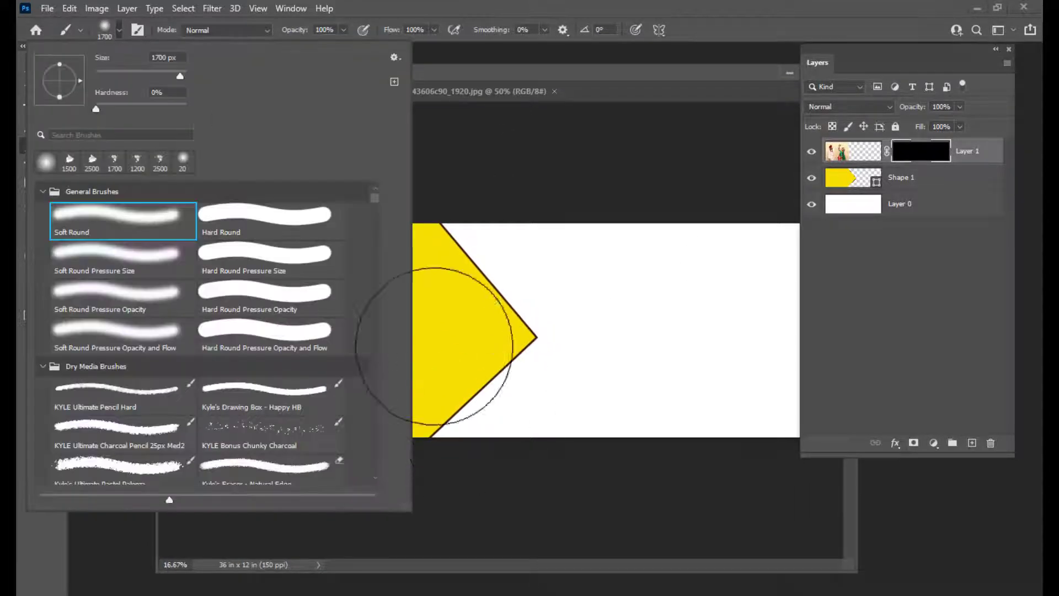
{"action": "mouse_move", "coordinate": [374, 198]}
{"action": "left_mouse_down"}
{"action": "mouse_move", "coordinate": [368, 489]}
{"action": "mouse_move", "coordinate": [379, 465]}
{"action": "left_mouse_up"}
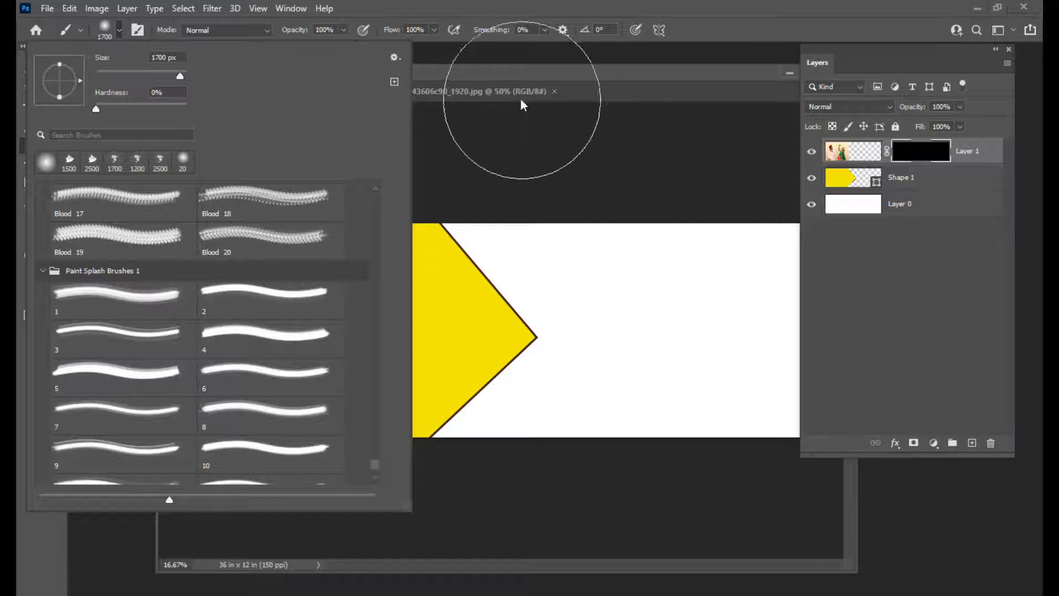
{"action": "left_click_drag", "start_coordinate": [495, 77], "coordinate": [489, 83]}
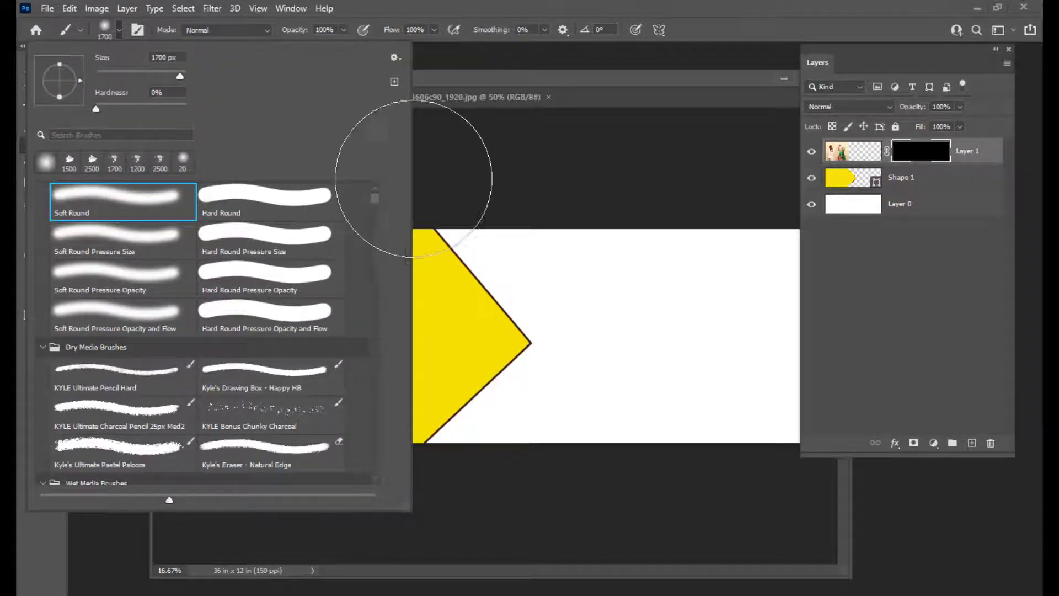
{"action": "mouse_move", "coordinate": [374, 196]}
{"action": "left_mouse_down"}
{"action": "mouse_move", "coordinate": [370, 499]}
{"action": "mouse_move", "coordinate": [377, 463]}
{"action": "left_mouse_up"}
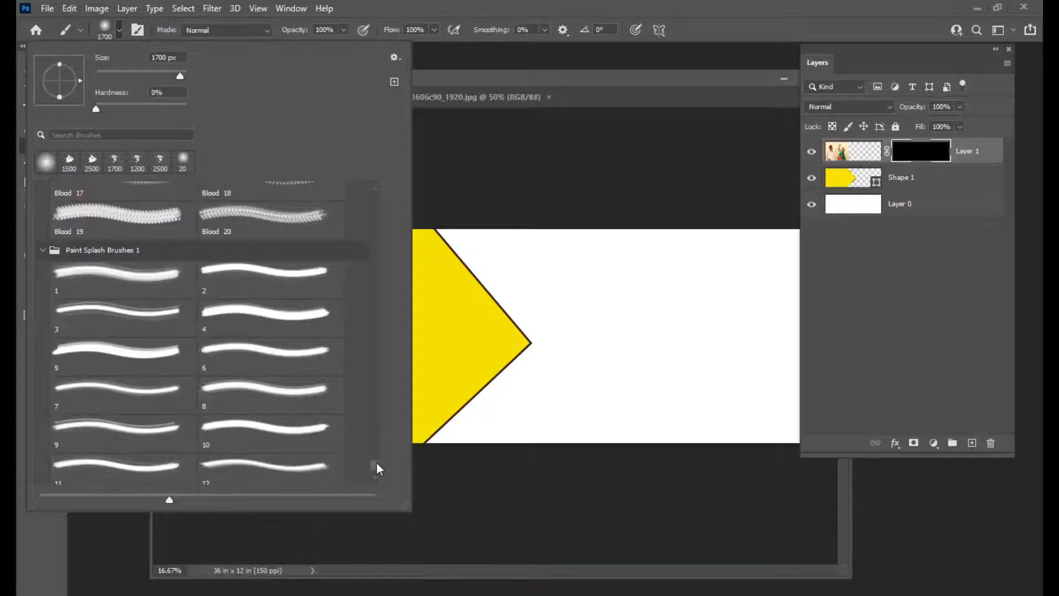
{"action": "left_click", "coordinate": [122, 279]}
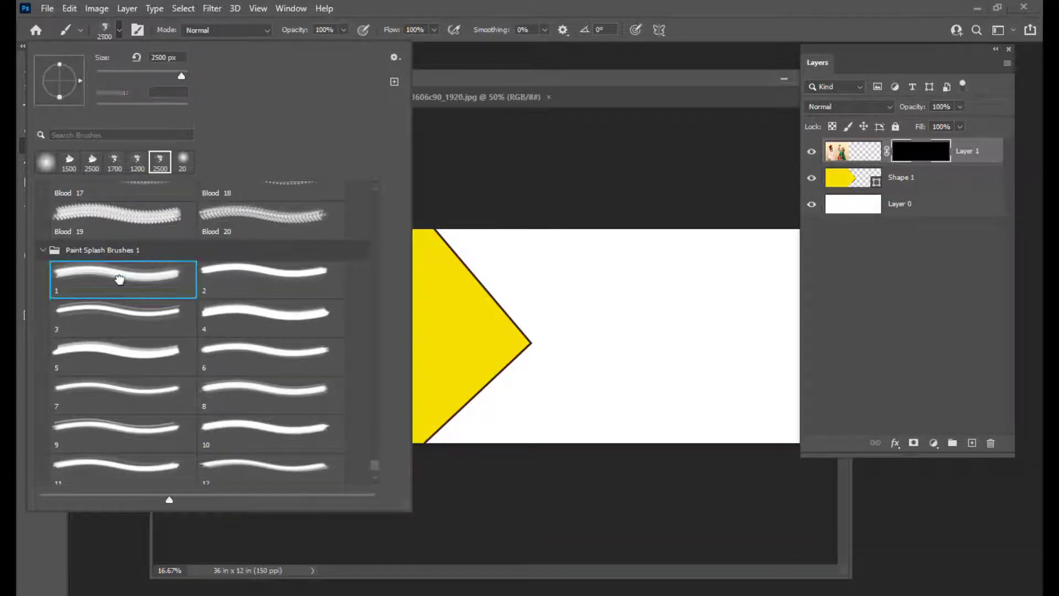
{"action": "left_click", "coordinate": [252, 284]}
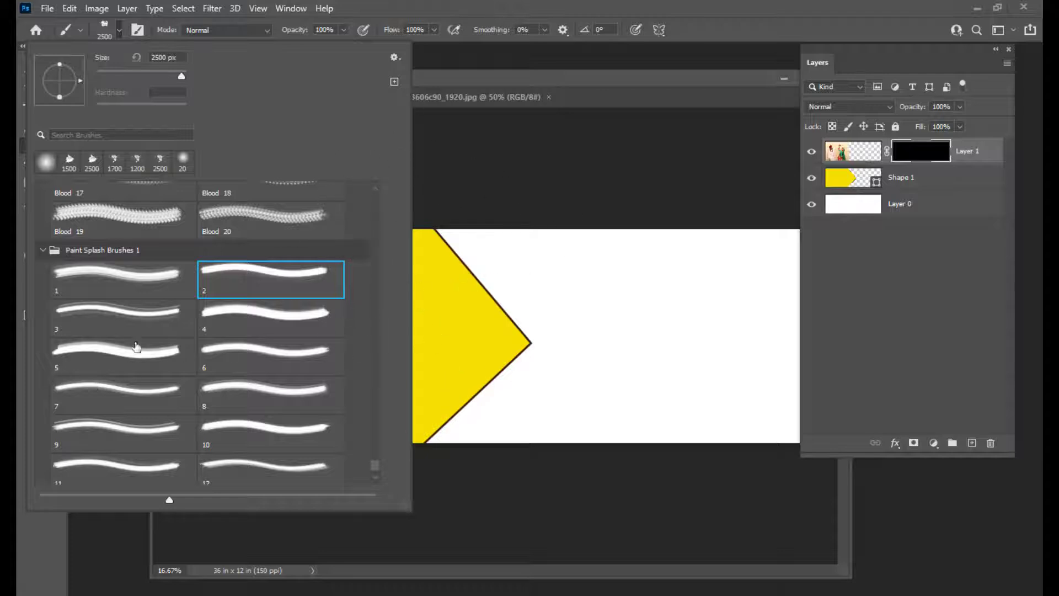
{"action": "left_click", "coordinate": [132, 326]}
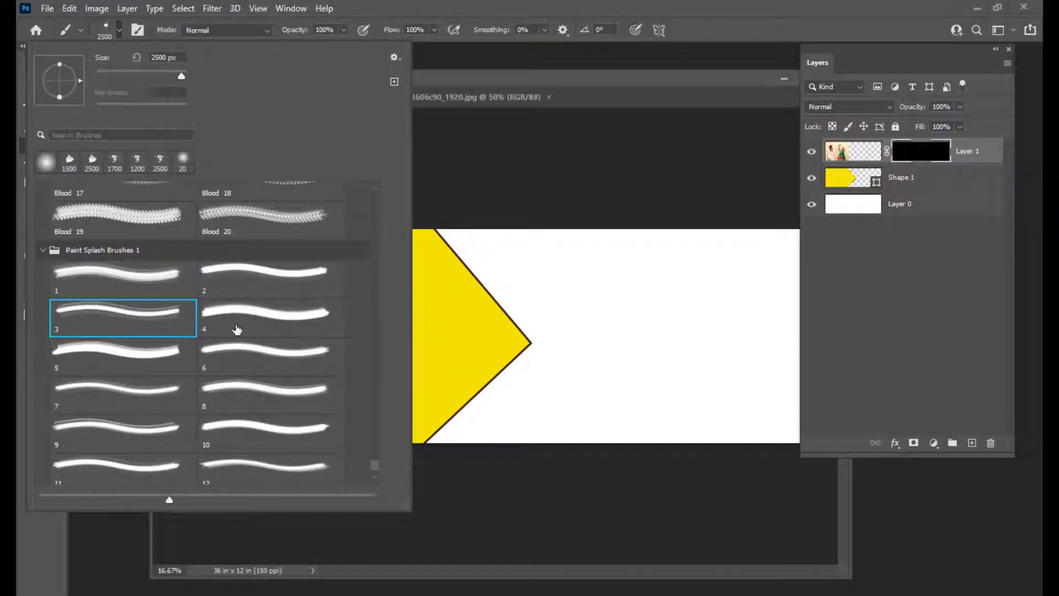
{"action": "left_click", "coordinate": [251, 314]}
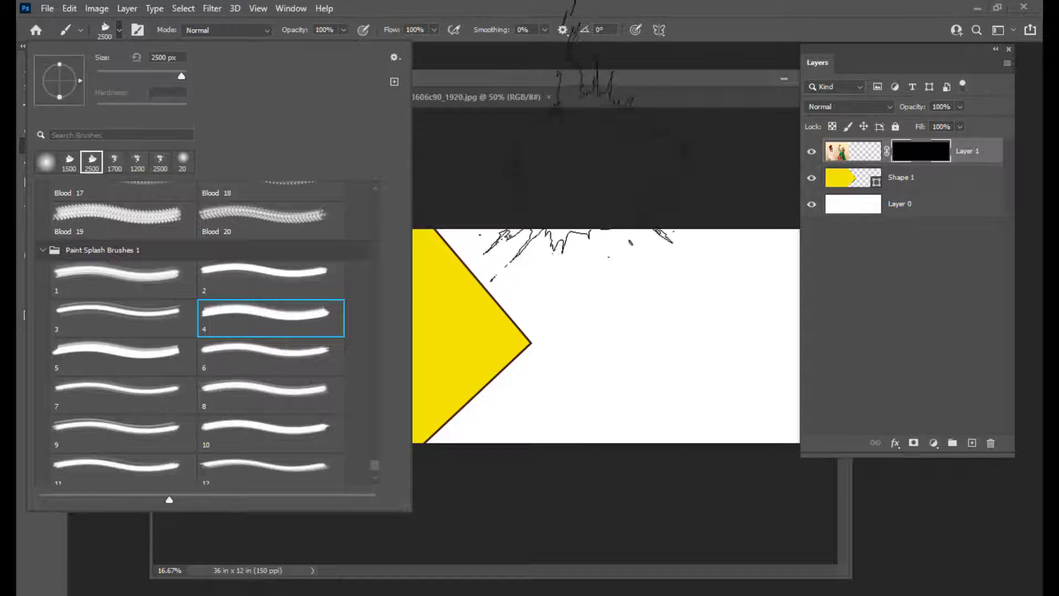
{"action": "left_click", "coordinate": [495, 78]}
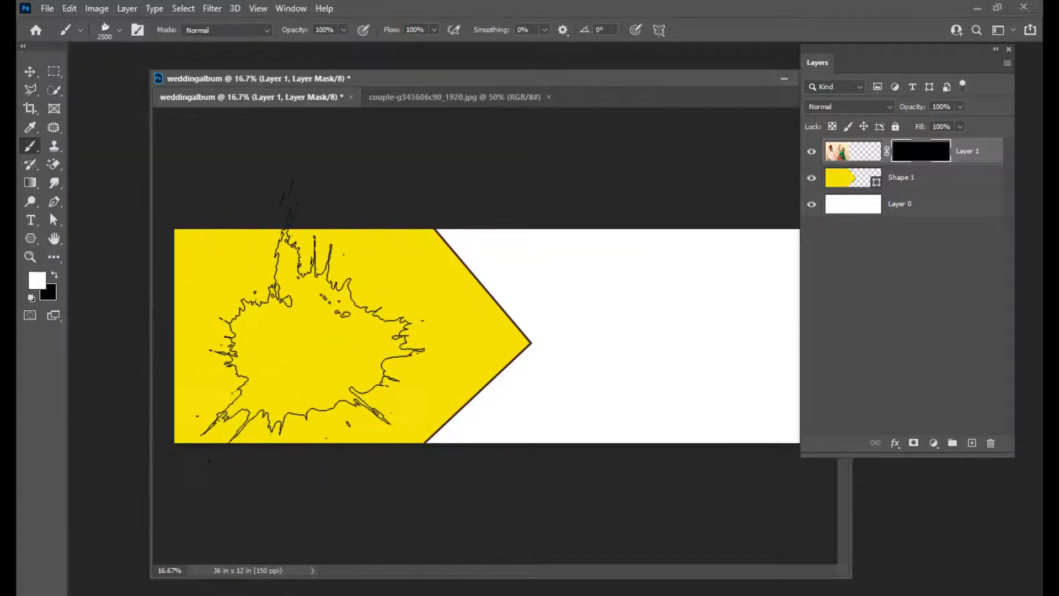
Step: Set the splash brush to 2600 px and stamp it once in white on the mask to reveal the couple
{"action": "key", "text": "bracketright"}
{"action": "key", "text": "bracketright"}
{"action": "key", "text": "bracketright"}
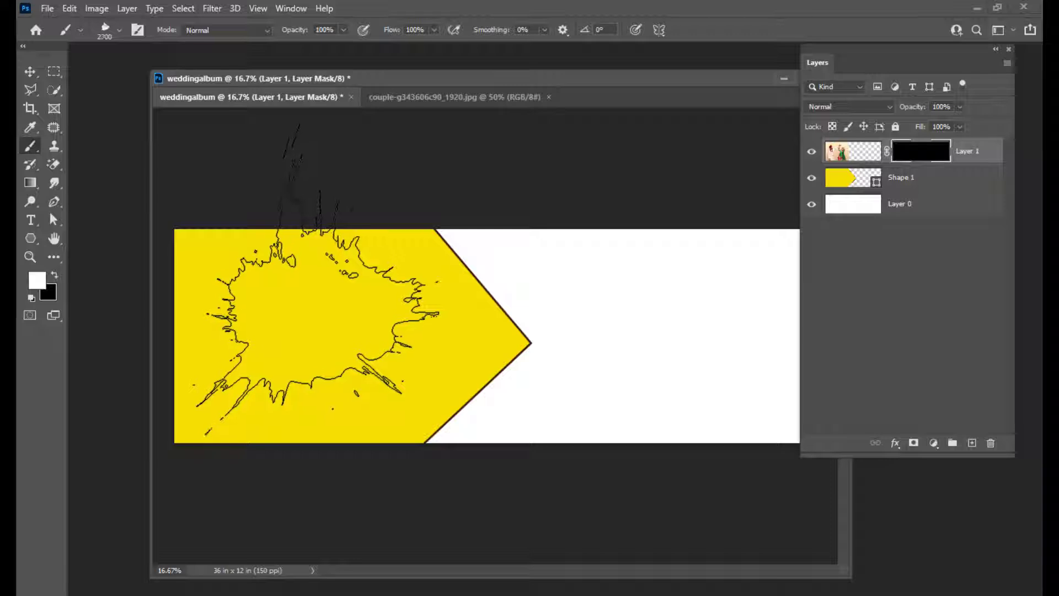
{"action": "key", "text": "bracketleft"}
{"action": "key", "text": "bracketleft"}
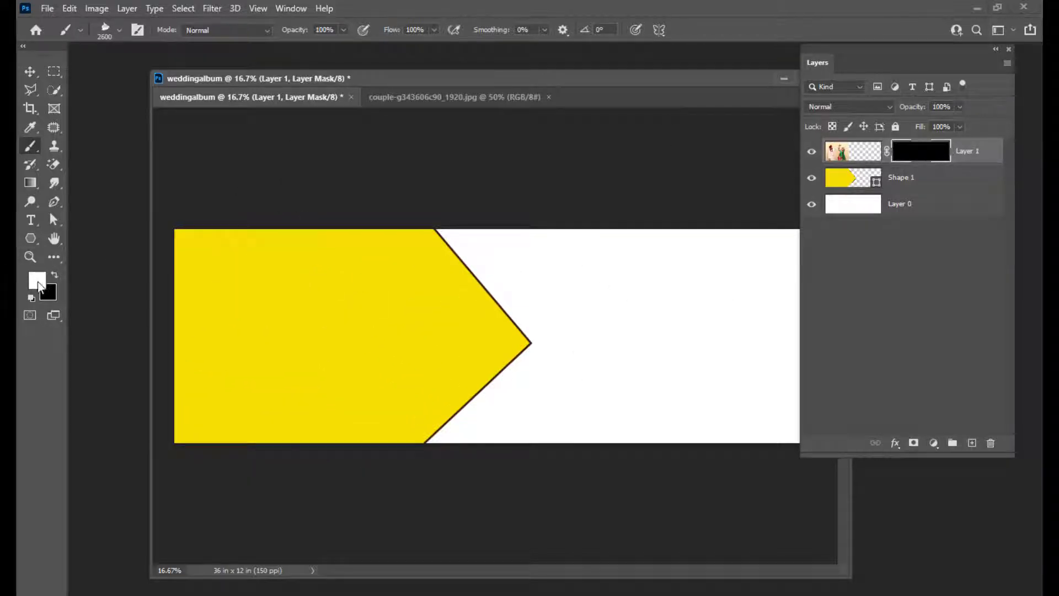
{"action": "left_click_drag", "start_coordinate": [401, 76], "coordinate": [414, 77]}
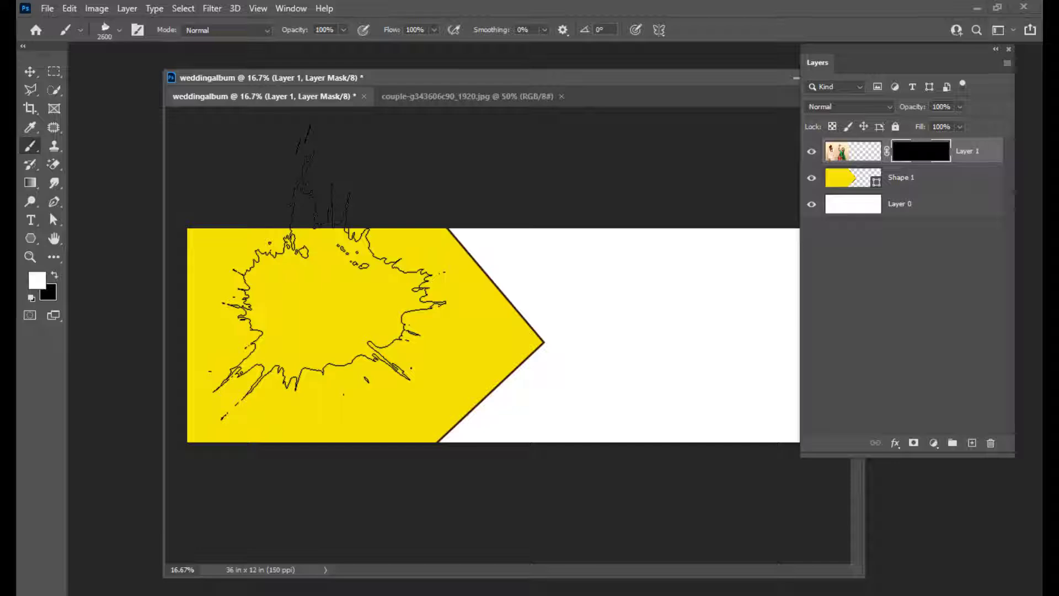
{"action": "left_click", "coordinate": [326, 320]}
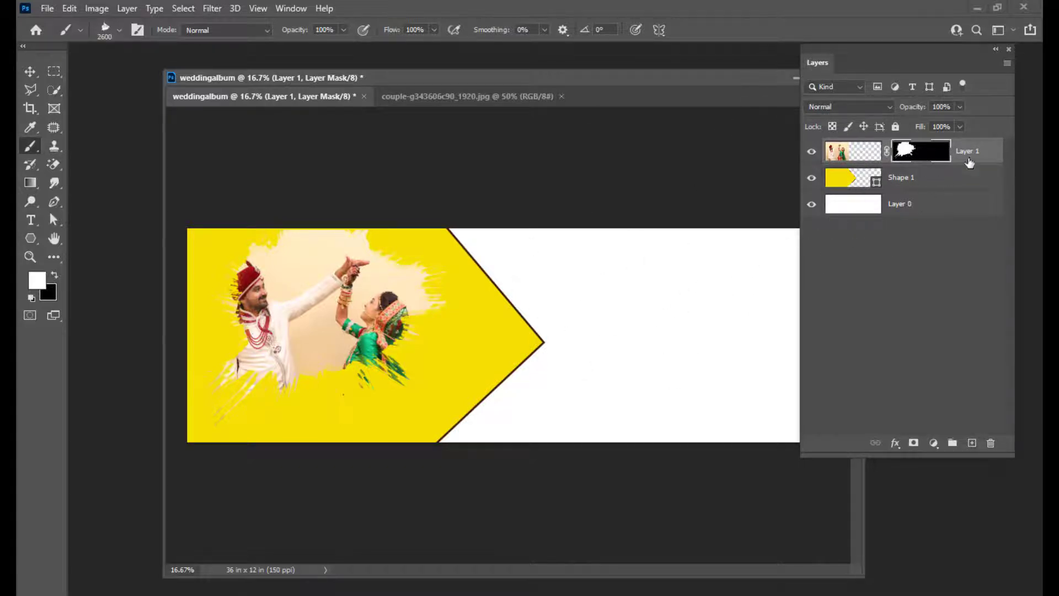
Step: Add an Inner Shadow layer style to the masked couple photo layer and show its settings
{"action": "left_click", "coordinate": [995, 148]}
{"action": "double_click", "coordinate": [995, 148]}
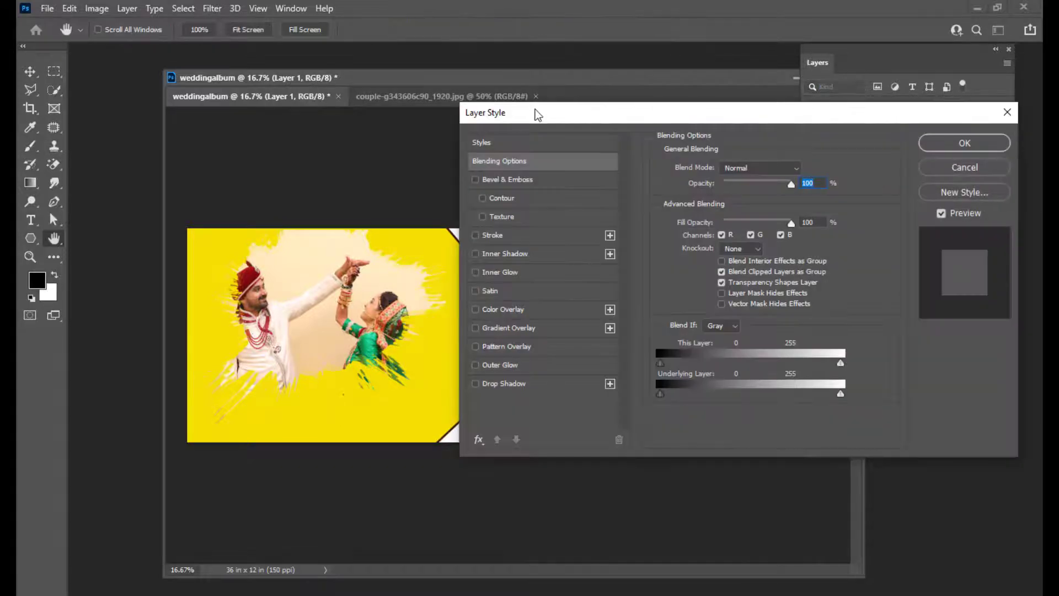
{"action": "left_click_drag", "start_coordinate": [535, 112], "coordinate": [371, 74]}
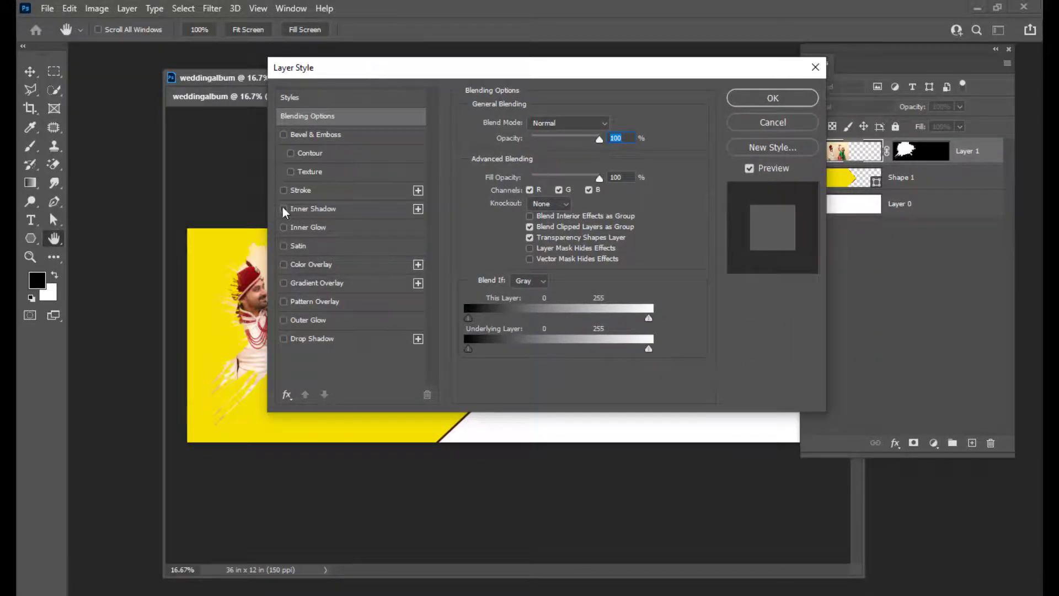
{"action": "left_click_drag", "start_coordinate": [382, 64], "coordinate": [343, 66]}
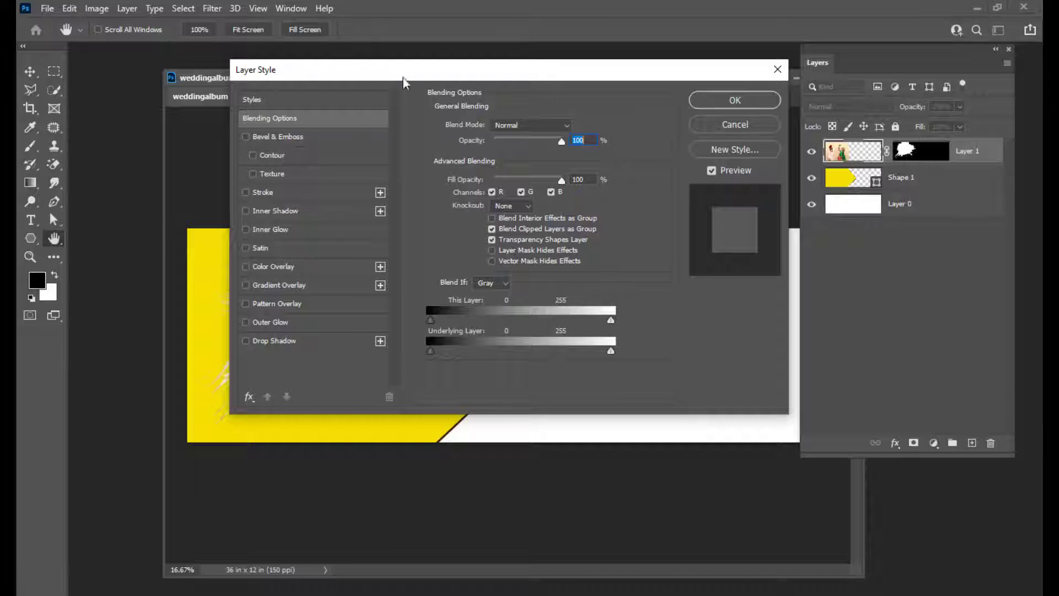
{"action": "left_click_drag", "start_coordinate": [403, 78], "coordinate": [618, 57]}
{"action": "left_click", "coordinate": [460, 190]}
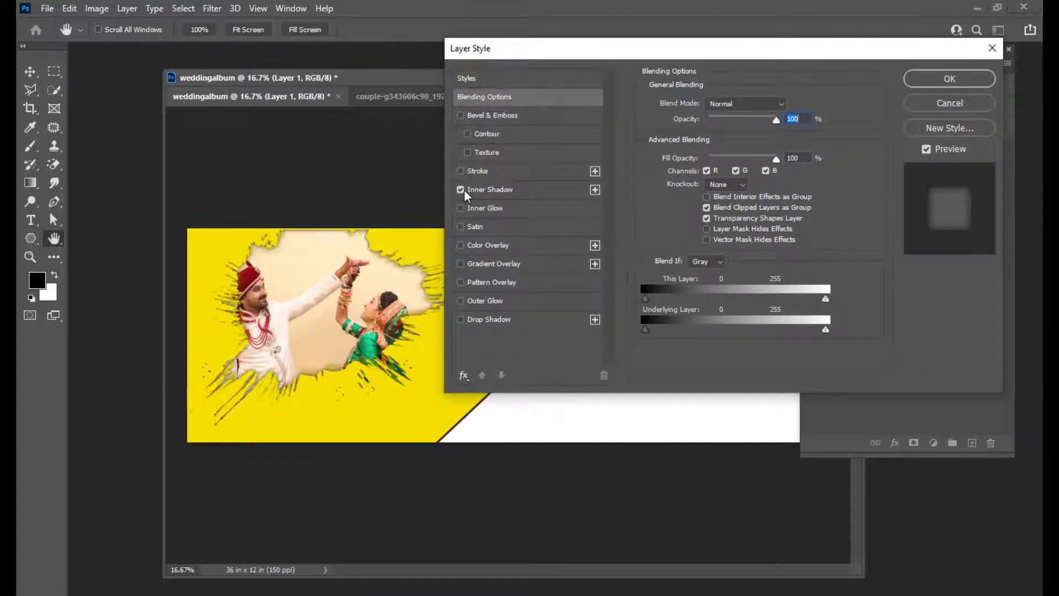
{"action": "left_click", "coordinate": [531, 188]}
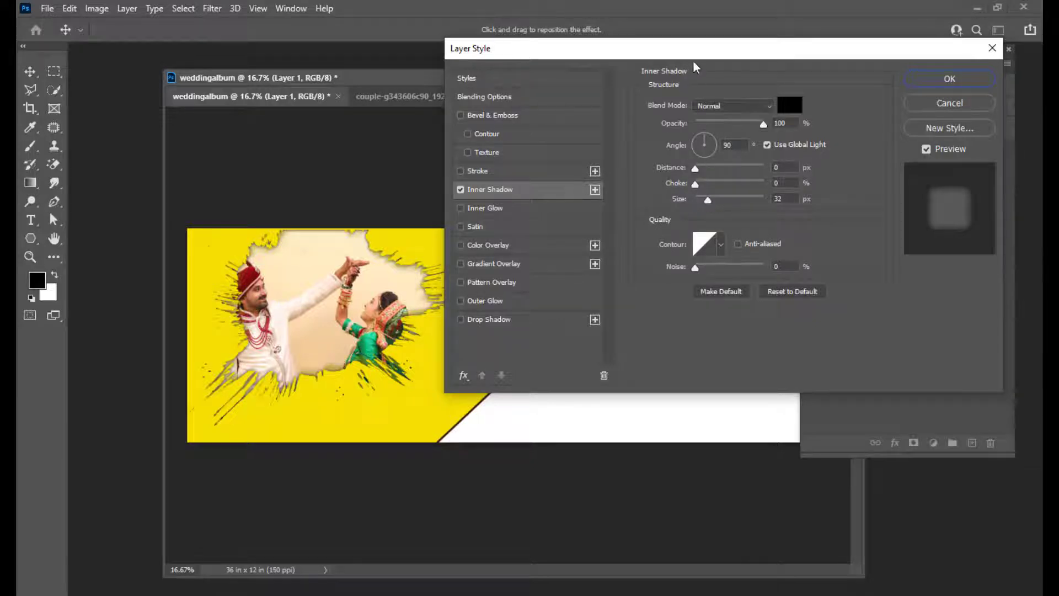
Step: Set the couple photo's inner shadow size to 35 px and apply the layer style
{"action": "left_click_drag", "start_coordinate": [694, 55], "coordinate": [676, 57]}
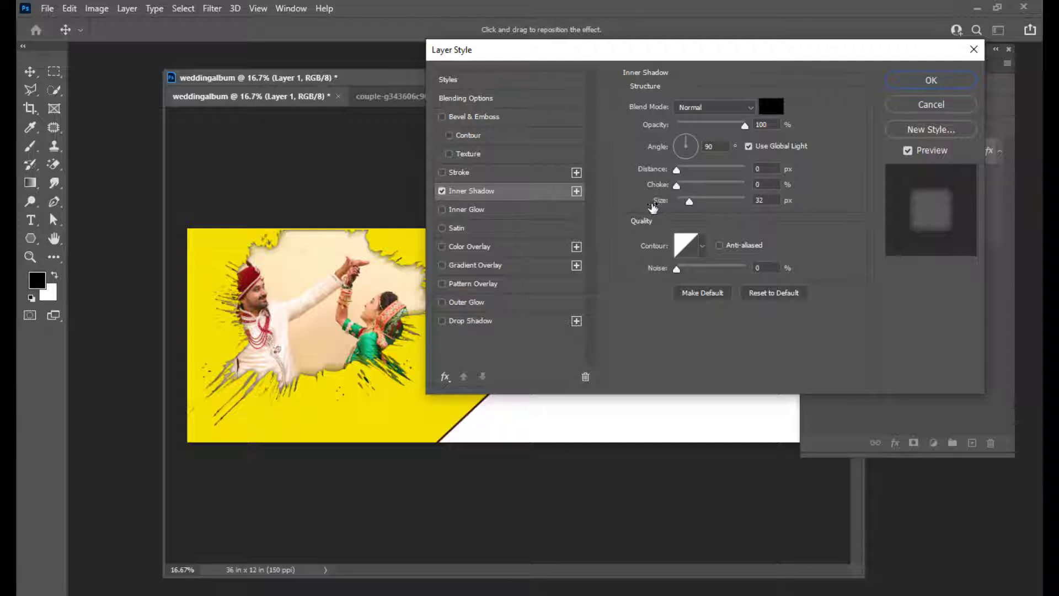
{"action": "double_click", "coordinate": [762, 199]}
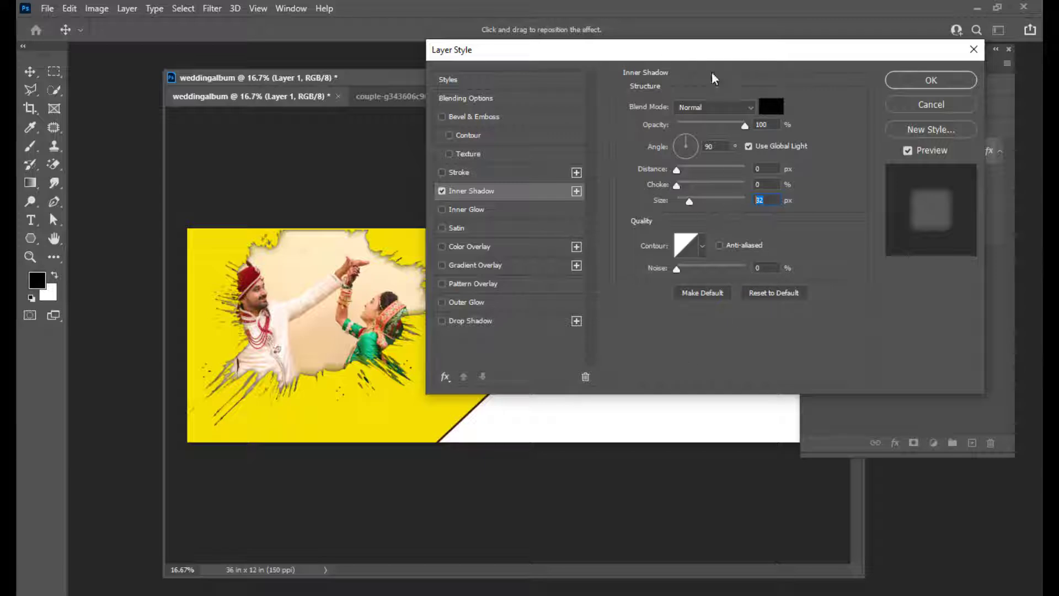
{"action": "mouse_move", "coordinate": [704, 56]}
{"action": "left_mouse_down"}
{"action": "mouse_move", "coordinate": [690, 58]}
{"action": "mouse_move", "coordinate": [703, 54]}
{"action": "left_mouse_up"}
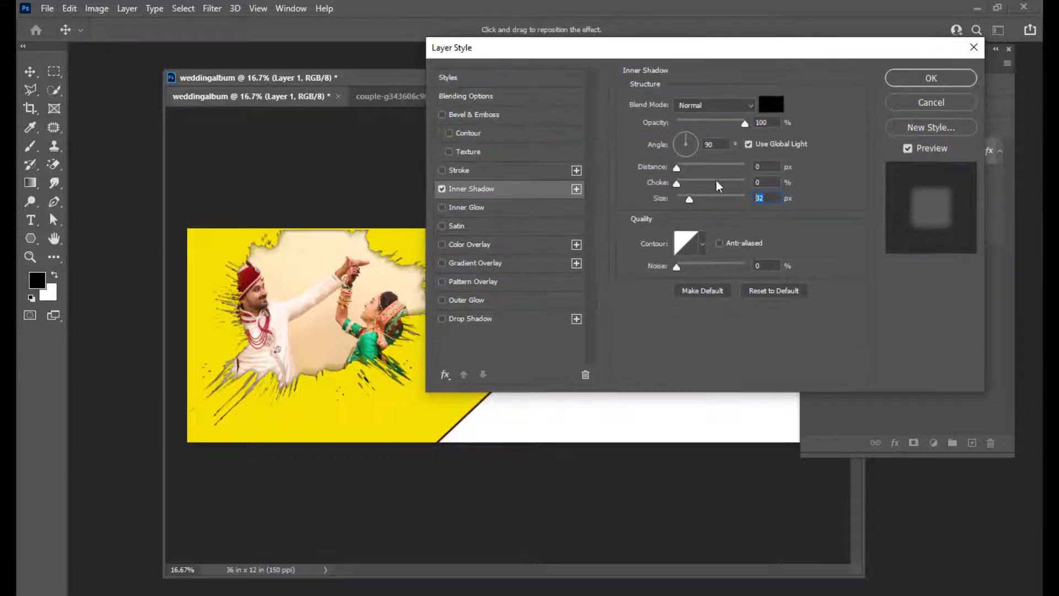
{"action": "left_click_drag", "start_coordinate": [690, 198], "coordinate": [691, 200]}
{"action": "left_click_drag", "start_coordinate": [624, 48], "coordinate": [571, 58]}
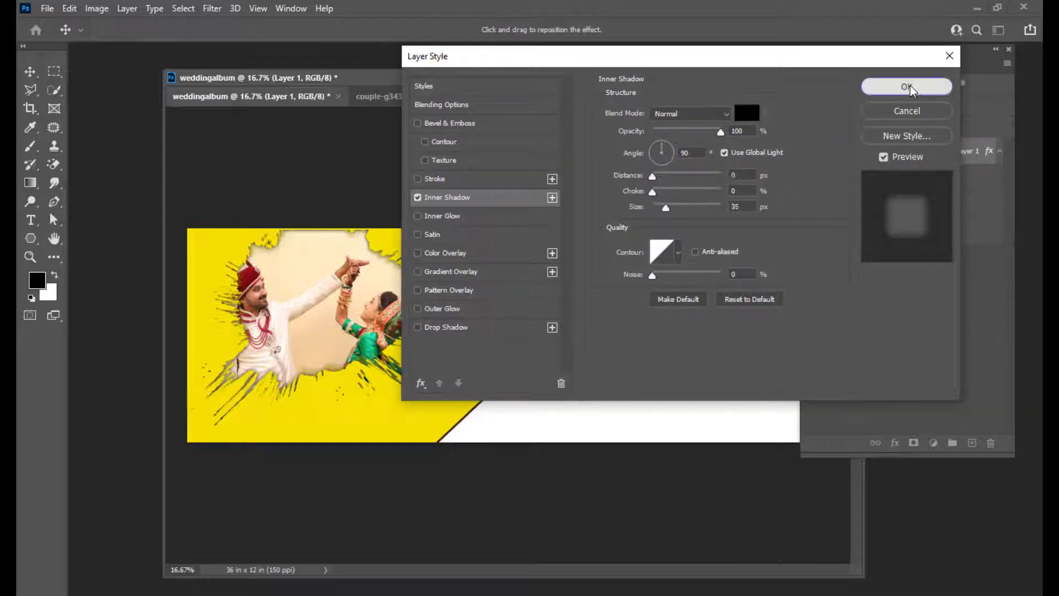
{"action": "left_click", "coordinate": [907, 87]}
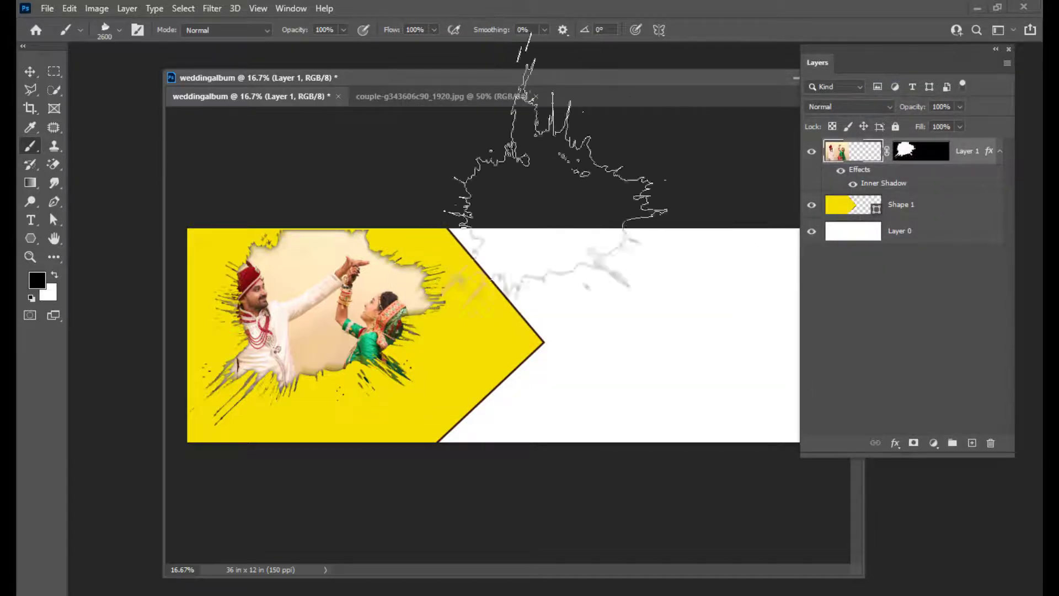
{"action": "left_click", "coordinate": [309, 127]}
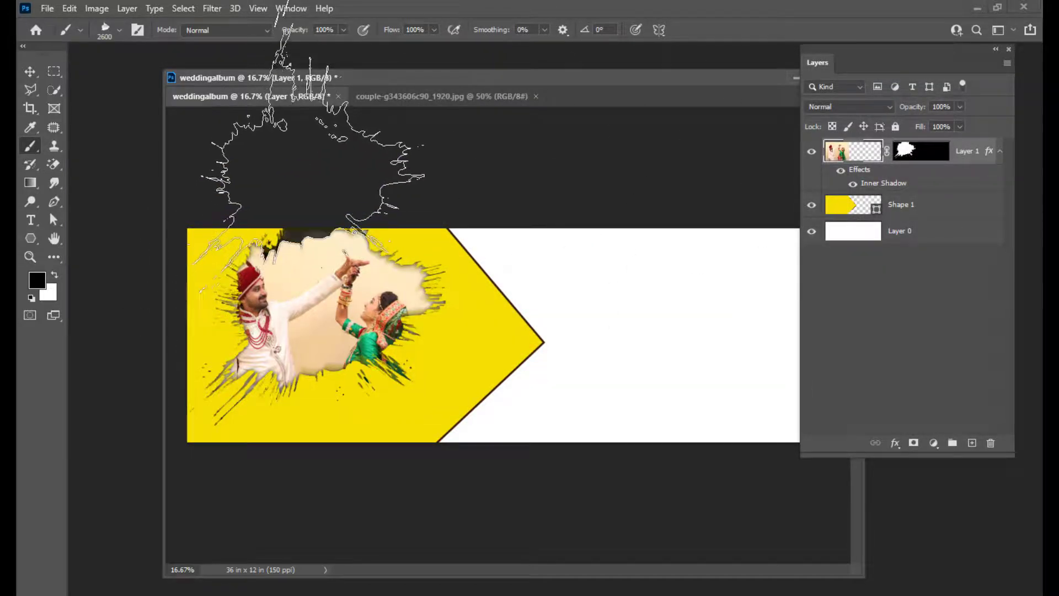
{"action": "left_click", "coordinate": [933, 155]}
{"action": "key", "text": "ctrl+z"}
Step: Make white the foreground color for the couple photo's mask and reduce the splash brush to 700 px
{"action": "key", "text": "x"}
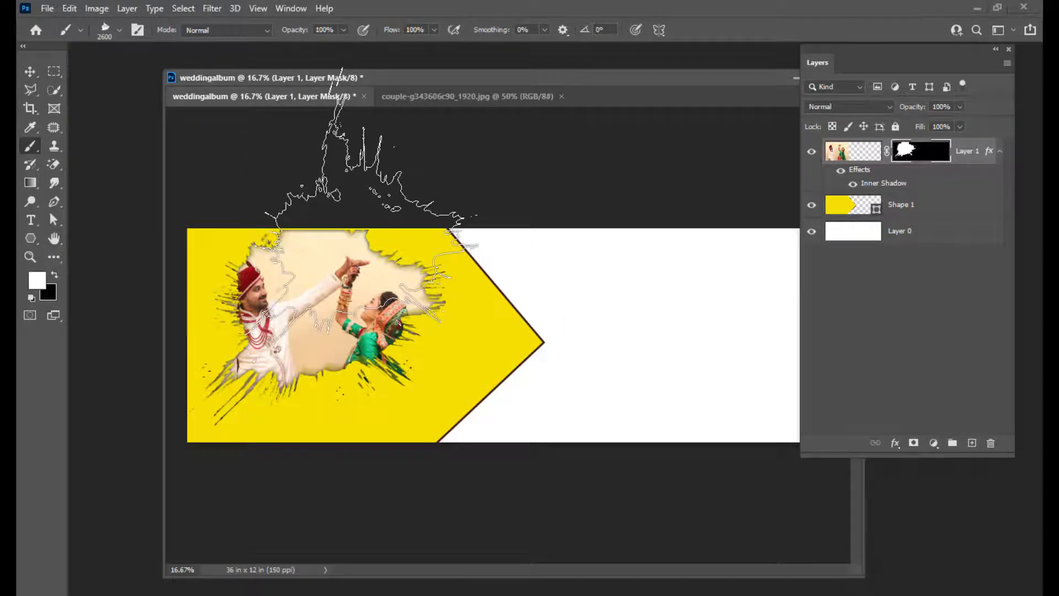
{"action": "key", "text": "bracketleft"}
{"action": "key", "text": "bracketleft"}
{"action": "key", "text": "bracketleft"}
{"action": "key", "text": "bracketleft"}
{"action": "key", "text": "bracketleft"}
{"action": "key", "text": "bracketleft"}
{"action": "key", "text": "bracketleft"}
{"action": "key", "text": "bracketleft"}
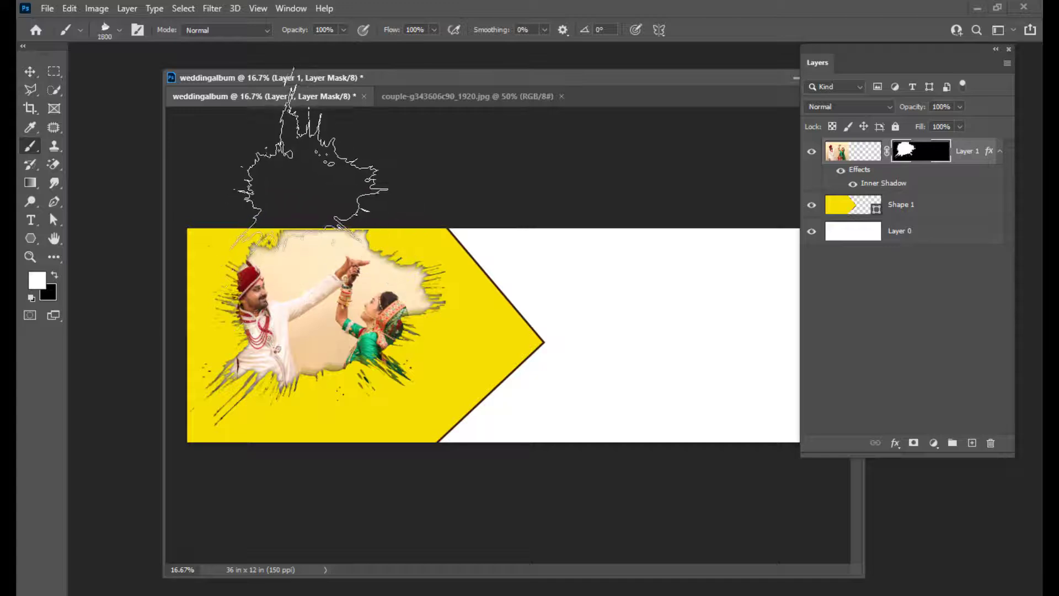
{"action": "key", "text": "bracketleft"}
{"action": "key", "text": "bracketleft"}
{"action": "key", "text": "bracketleft"}
{"action": "key", "text": "bracketleft"}
{"action": "key", "text": "bracketleft"}
{"action": "key", "text": "bracketleft"}
{"action": "key", "text": "bracketleft"}
{"action": "key", "text": "bracketleft"}
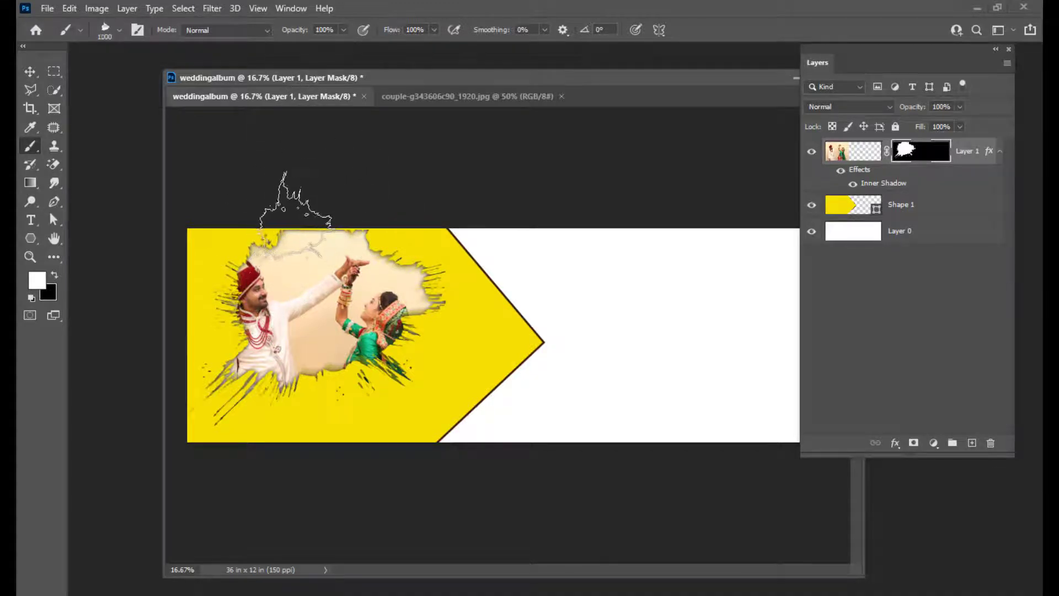
{"action": "key", "text": "bracketleft"}
{"action": "key", "text": "bracketleft"}
{"action": "key", "text": "bracketleft"}
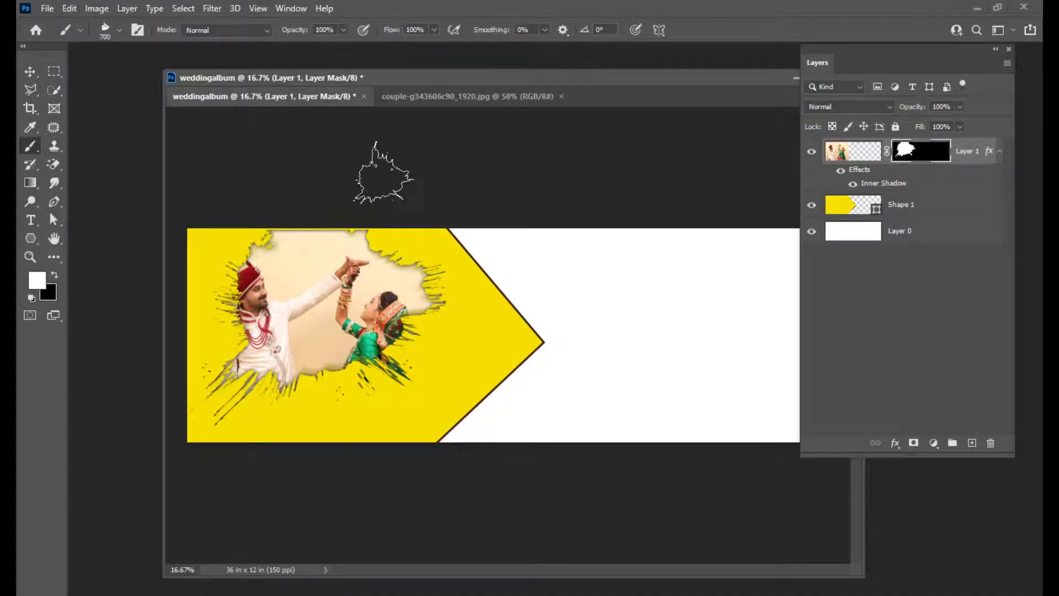
Step: Set the opacity of the yellow arrow shape layer to 50%
{"action": "left_click", "coordinate": [38, 69]}
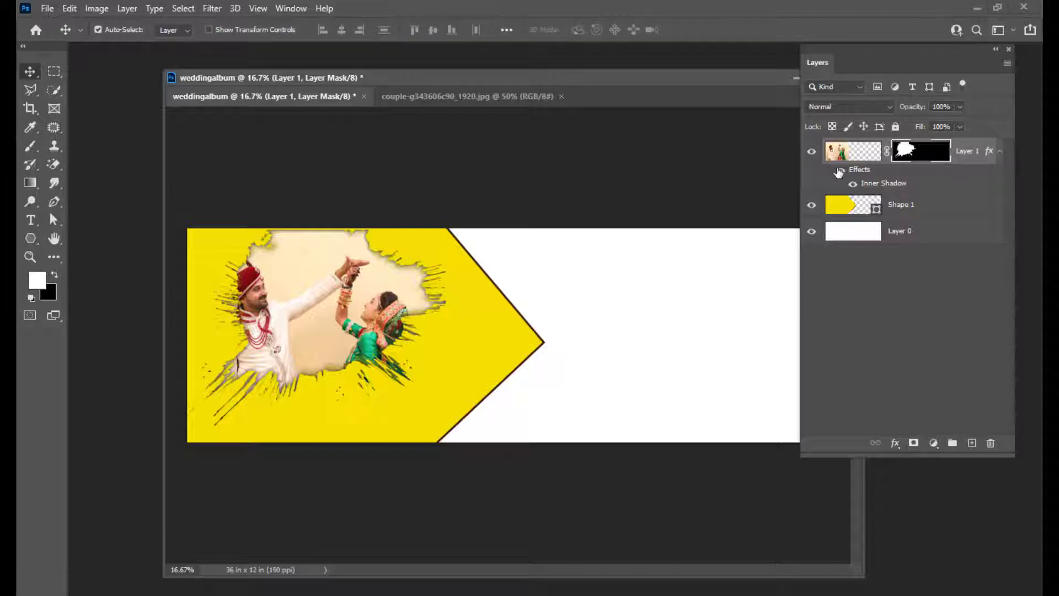
{"action": "left_click", "coordinate": [949, 217]}
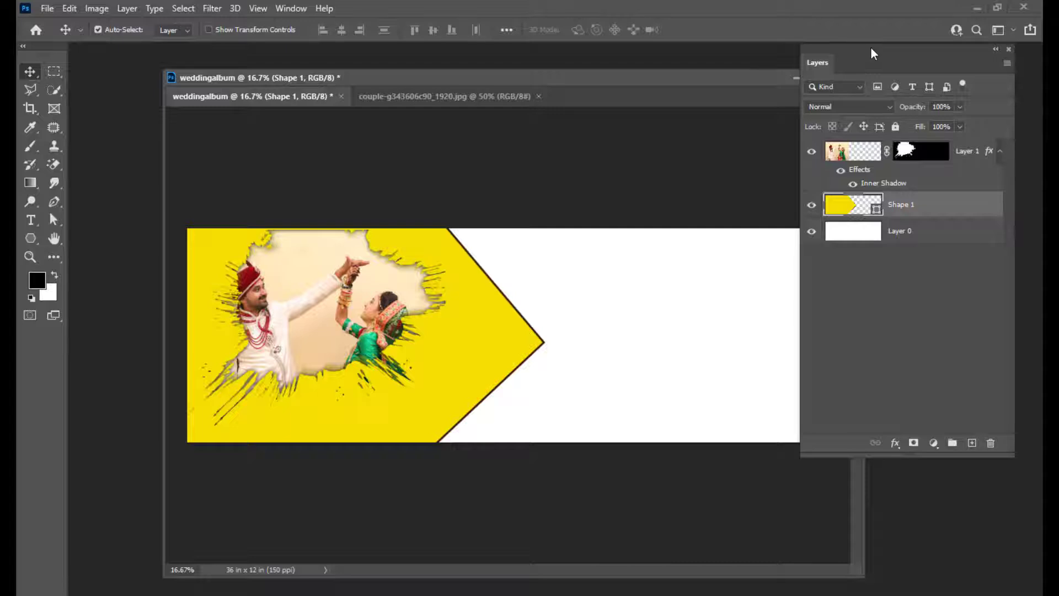
{"action": "left_click_drag", "start_coordinate": [874, 54], "coordinate": [824, 78]}
{"action": "left_click", "coordinate": [910, 132]}
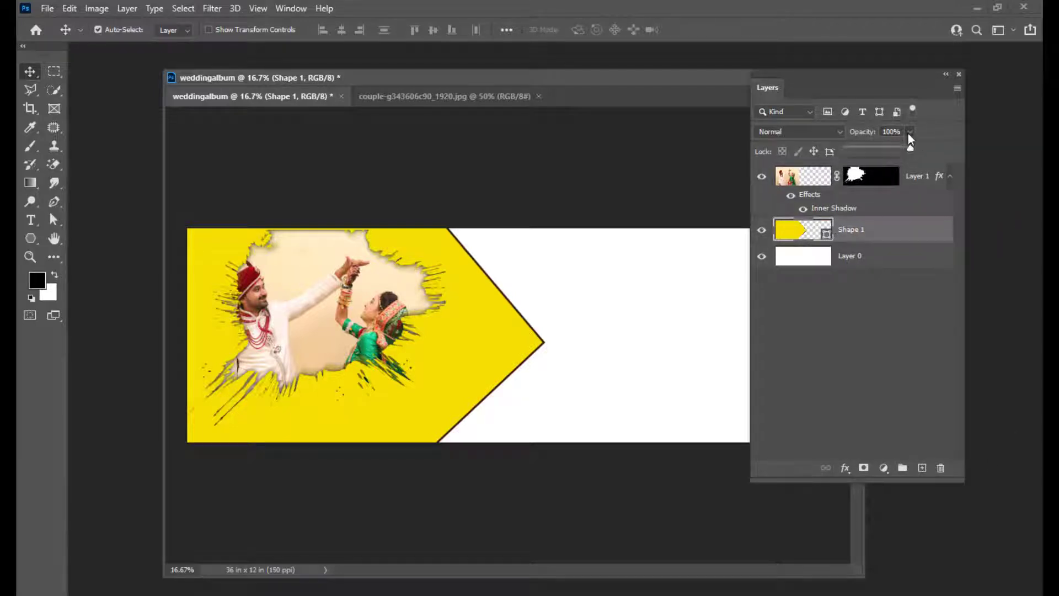
{"action": "left_click_drag", "start_coordinate": [899, 148], "coordinate": [873, 151]}
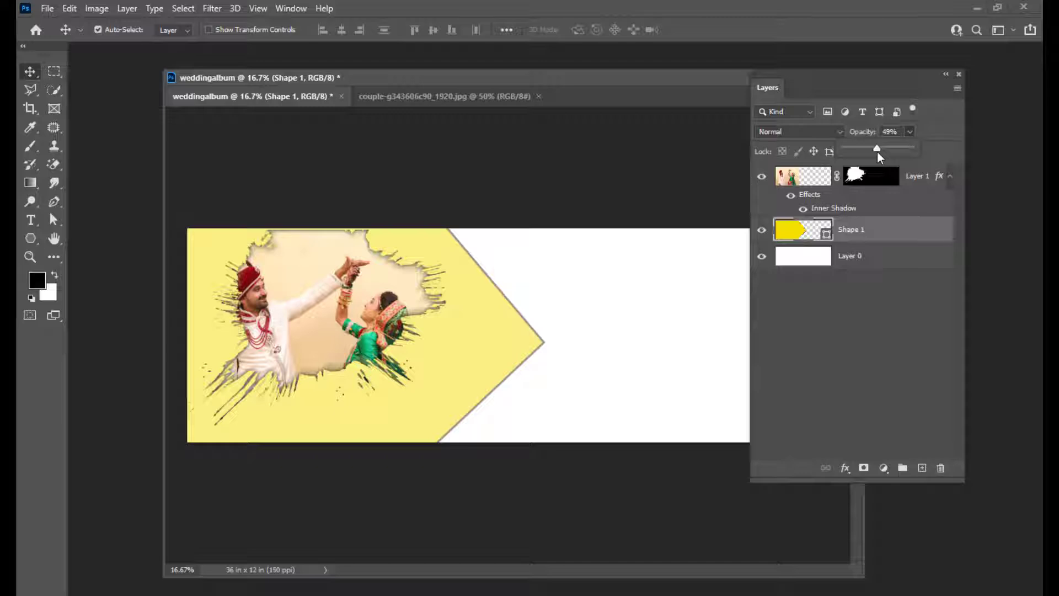
{"action": "left_click_drag", "start_coordinate": [878, 151], "coordinate": [878, 150]}
{"action": "left_click", "coordinate": [933, 113]}
{"action": "left_click_drag", "start_coordinate": [793, 77], "coordinate": [831, 72]}
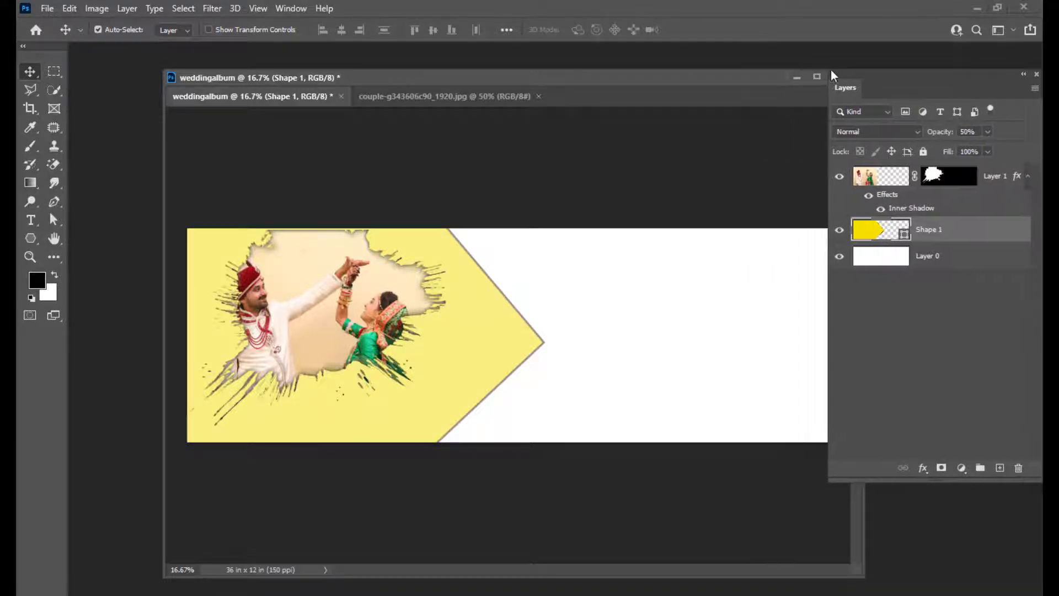
Step: Reposition and resize the floating document window so the whole album spread is visible
{"action": "left_click_drag", "start_coordinate": [508, 69], "coordinate": [507, 78]}
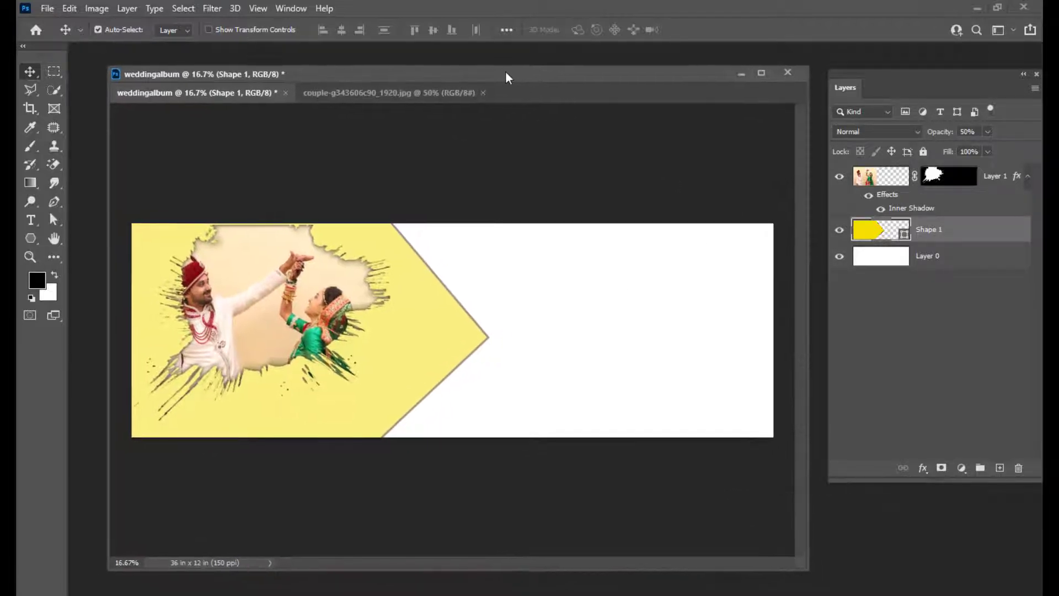
{"action": "left_click_drag", "start_coordinate": [799, 562], "coordinate": [810, 533]}
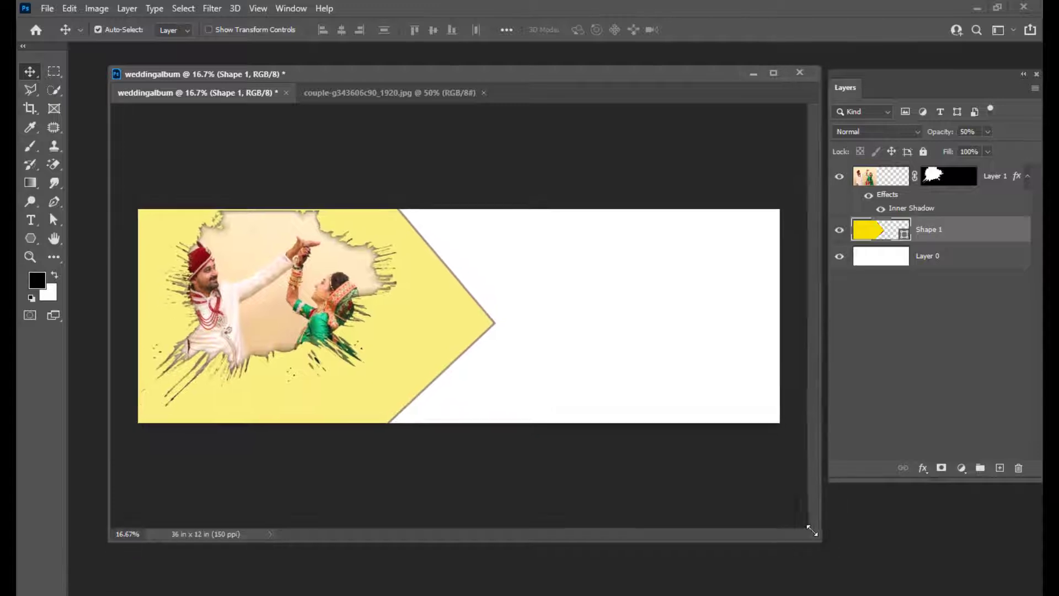
{"action": "left_click_drag", "start_coordinate": [598, 75], "coordinate": [577, 74]}
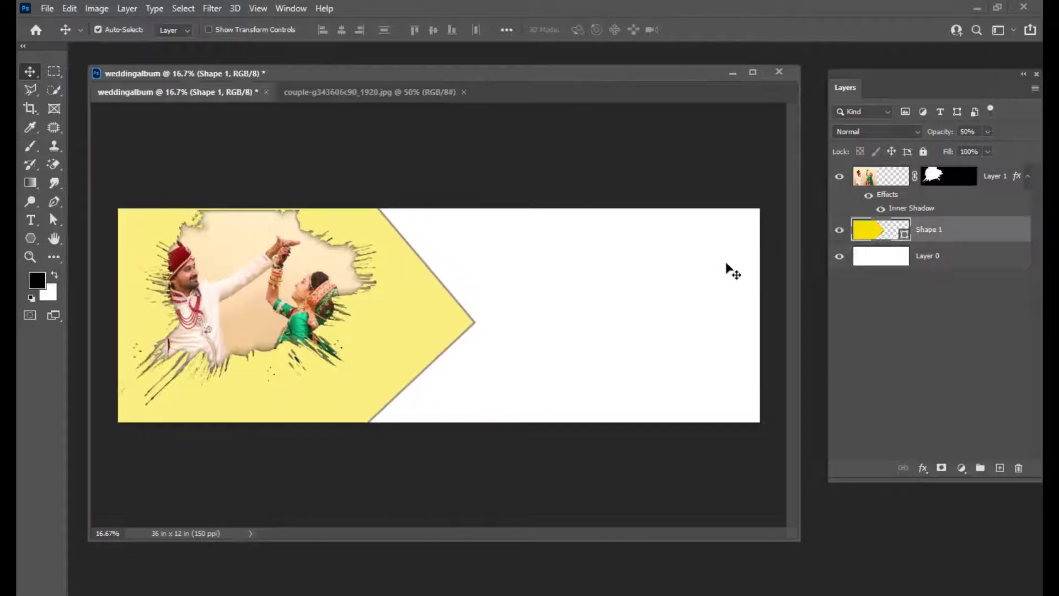
{"action": "left_click_drag", "start_coordinate": [444, 75], "coordinate": [438, 98]}
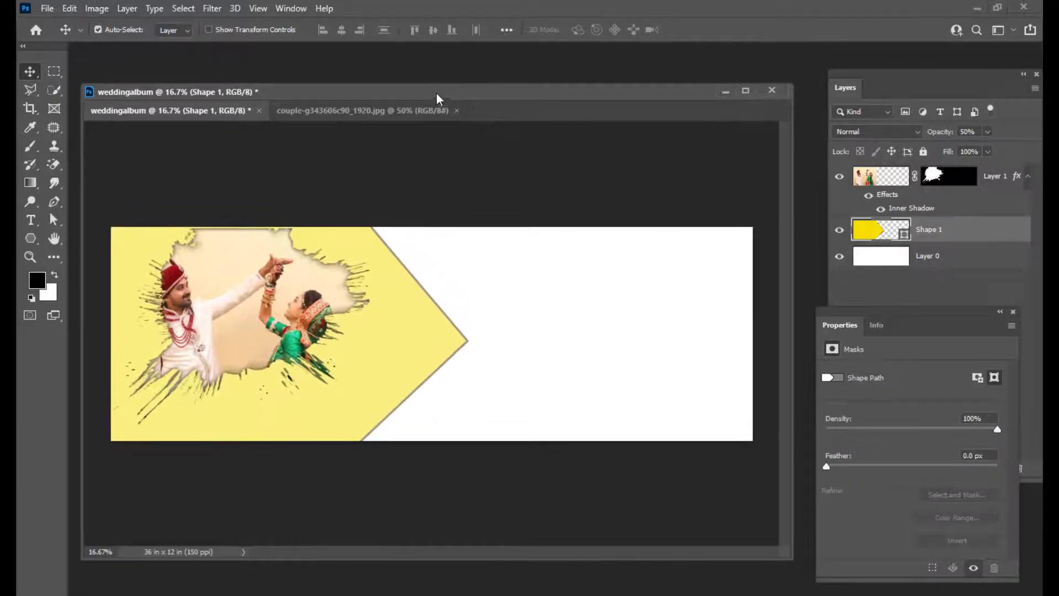
{"action": "left_click_drag", "start_coordinate": [371, 95], "coordinate": [378, 92]}
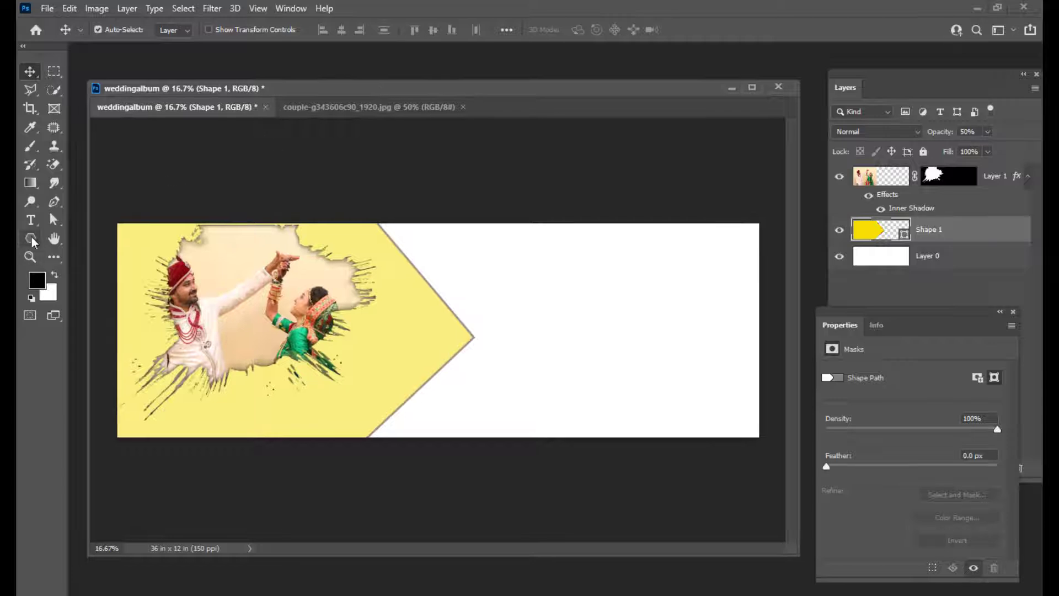
Step: Draw a yellow five-pointed star about 1008 x 1140 px with the Polygon tool on the spread's white right part
{"action": "left_click", "coordinate": [31, 238]}
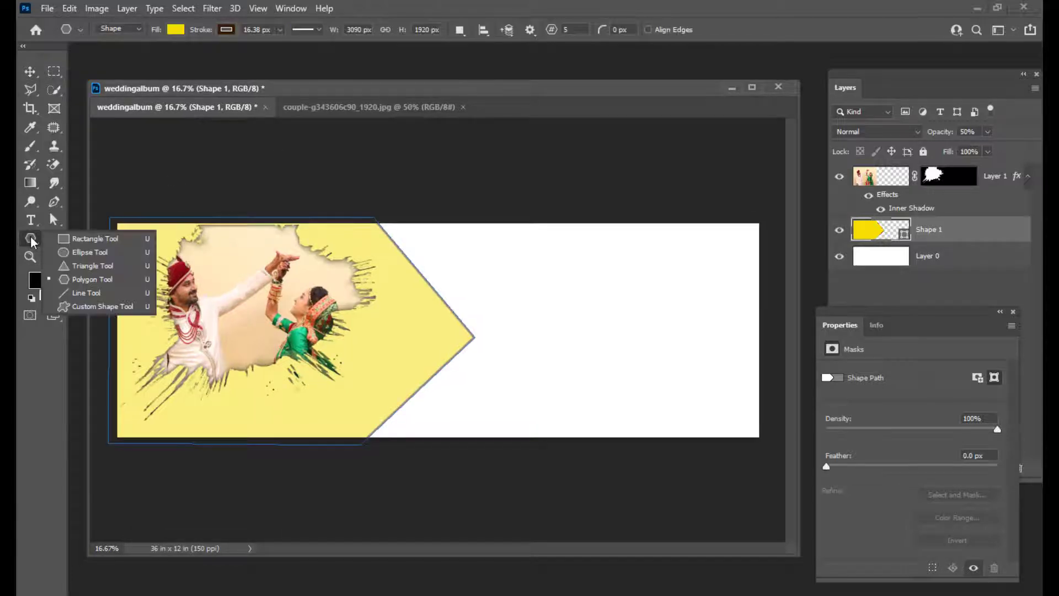
{"action": "left_click", "coordinate": [92, 282]}
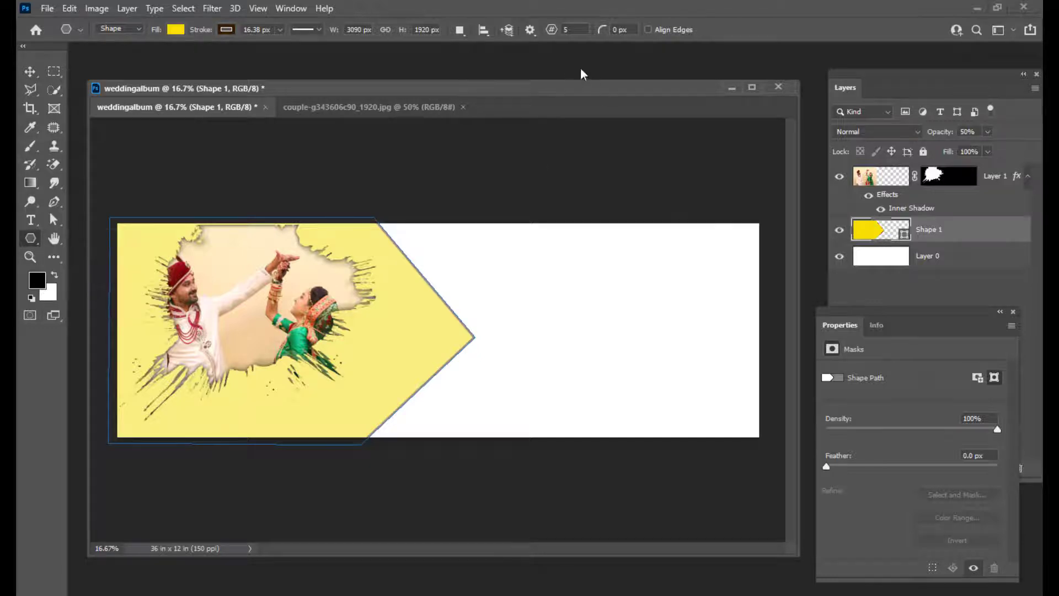
{"action": "left_click_drag", "start_coordinate": [571, 92], "coordinate": [545, 94]}
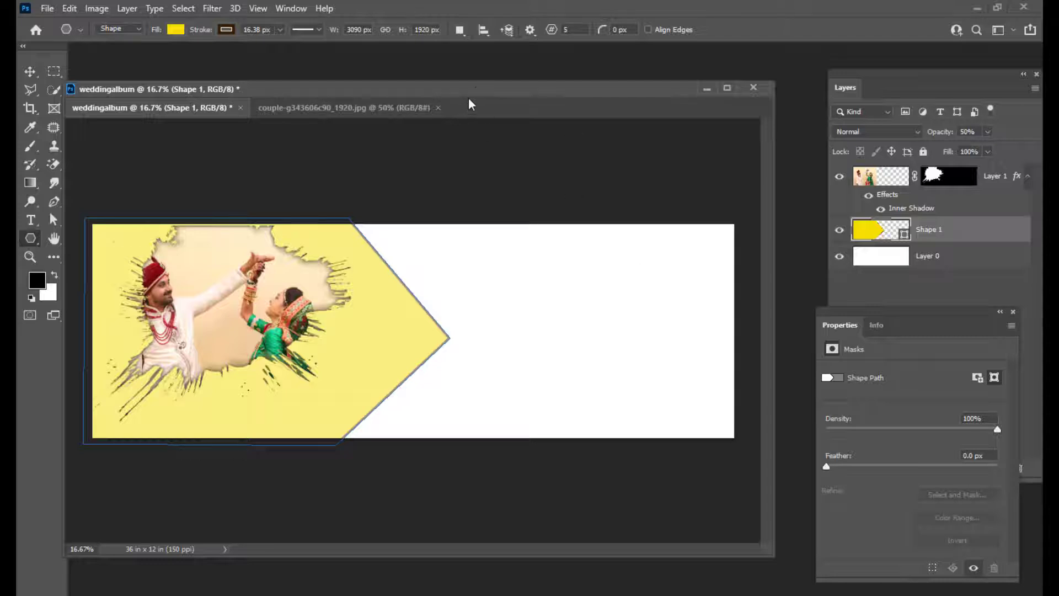
{"action": "left_click_drag", "start_coordinate": [478, 89], "coordinate": [487, 85]}
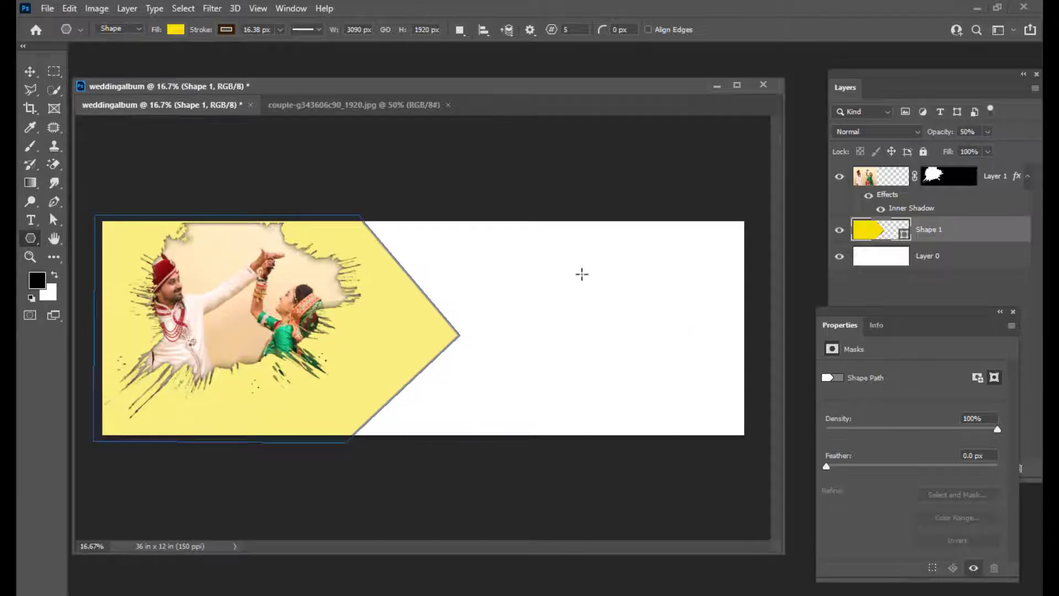
{"action": "left_click_drag", "start_coordinate": [570, 267], "coordinate": [689, 403]}
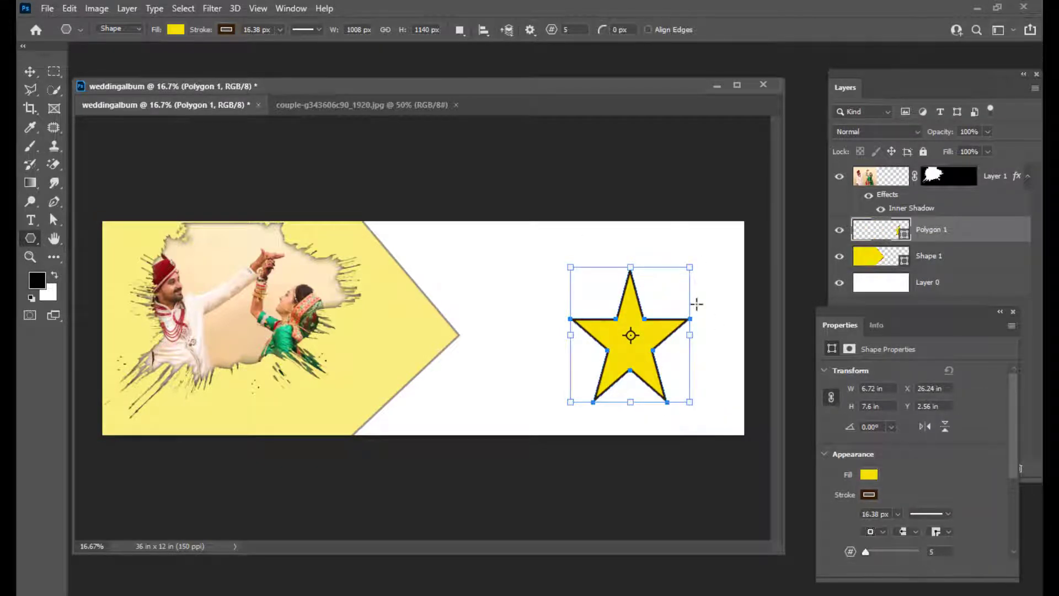
Step: Set the star ratio of the yellow star shape to 100% so it becomes a pentagon
{"action": "left_click_drag", "start_coordinate": [830, 309], "coordinate": [781, 211]}
{"action": "left_click", "coordinate": [291, 8]}
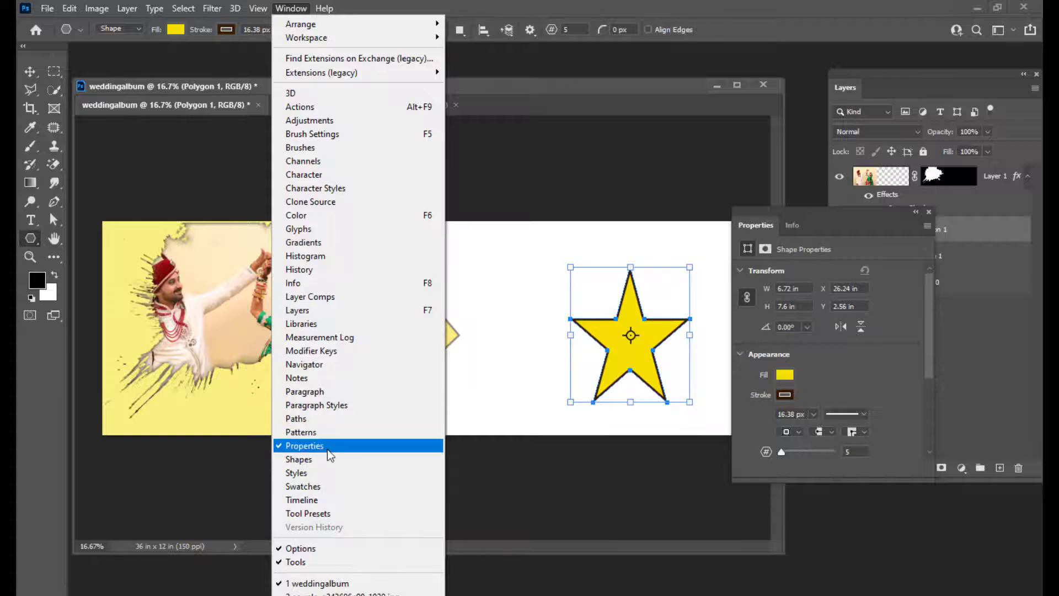
{"action": "left_click_drag", "start_coordinate": [783, 211], "coordinate": [768, 179]}
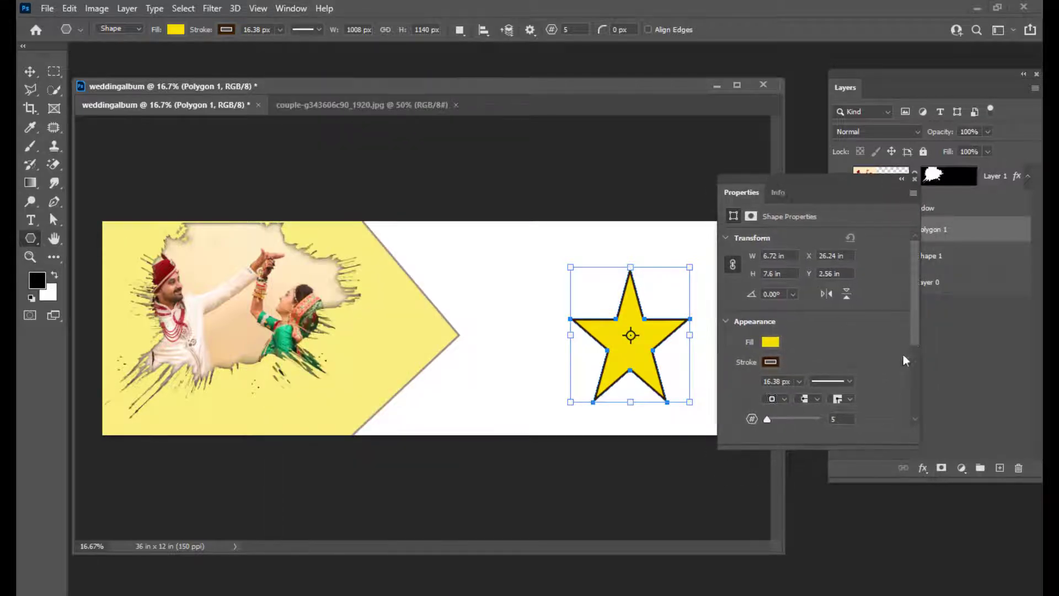
{"action": "left_click_drag", "start_coordinate": [911, 313], "coordinate": [912, 382]}
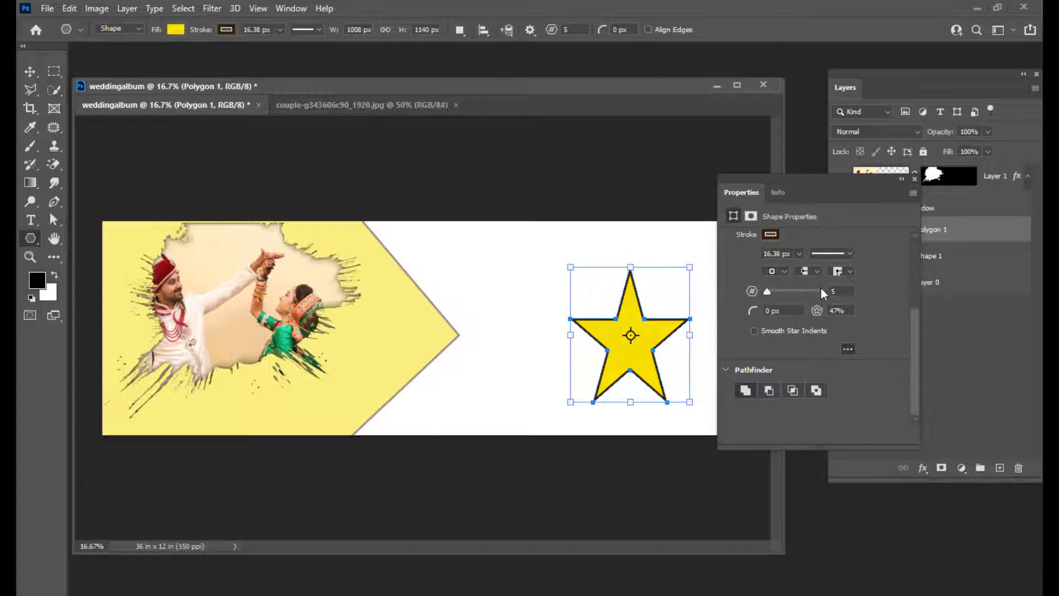
{"action": "left_click_drag", "start_coordinate": [798, 180], "coordinate": [806, 180]}
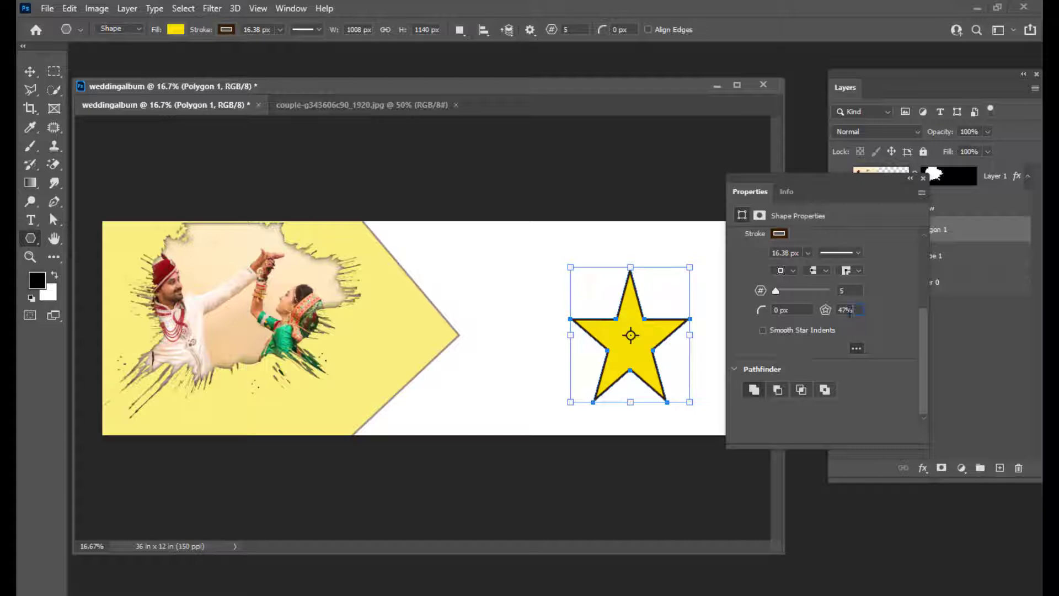
{"action": "left_click_drag", "start_coordinate": [852, 311], "coordinate": [826, 315]}
{"action": "type", "text": "100"}
Step: Set the yellow polygon's number of sides to 6 to make it a hexagon
{"action": "left_click", "coordinate": [857, 291]}
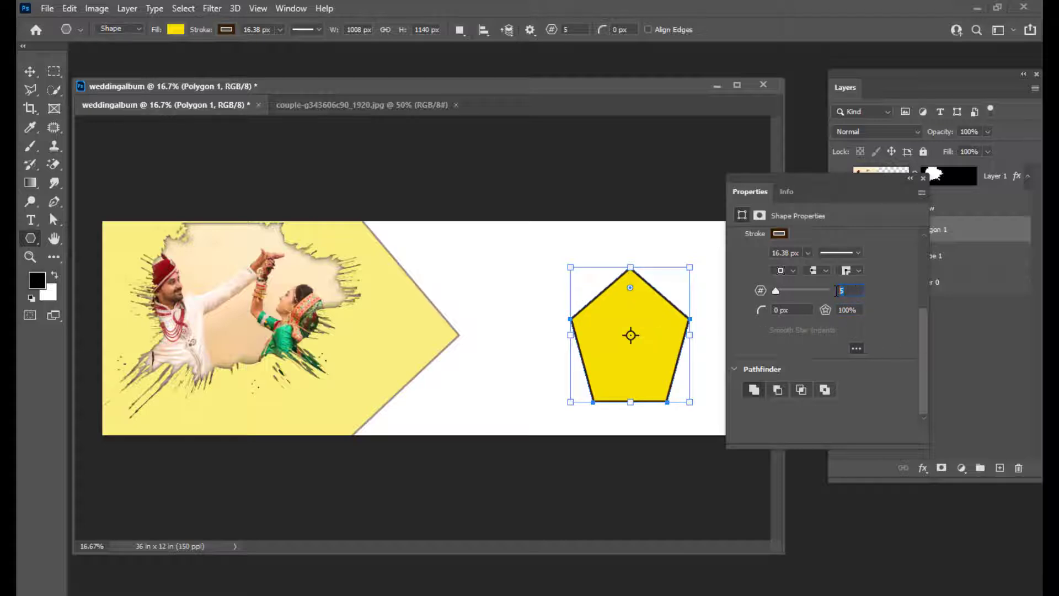
{"action": "type", "text": "6"}
{"action": "left_click", "coordinate": [861, 309]}
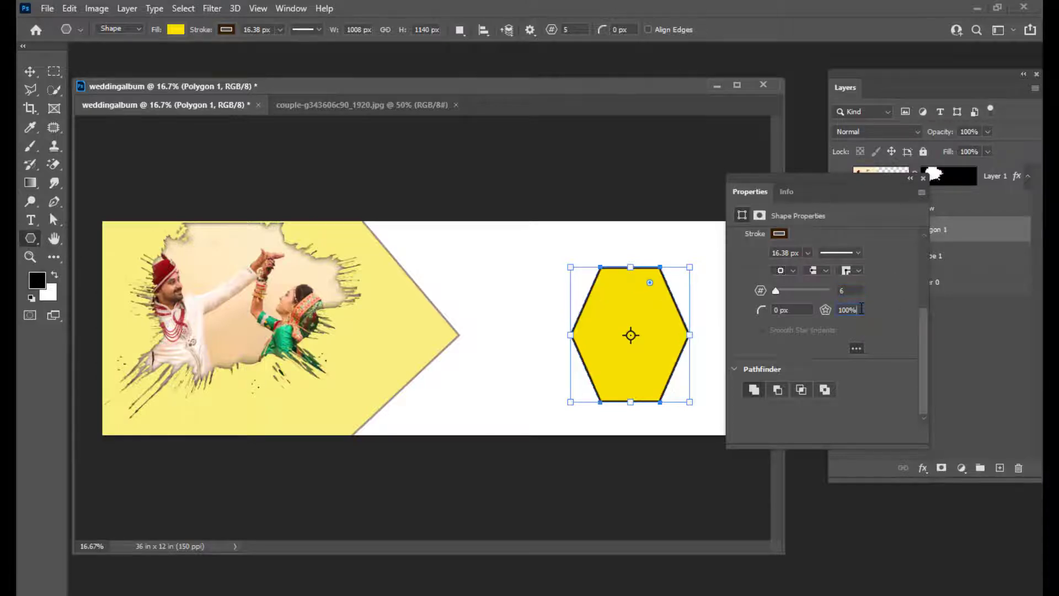
{"action": "left_click_drag", "start_coordinate": [763, 178], "coordinate": [800, 178]}
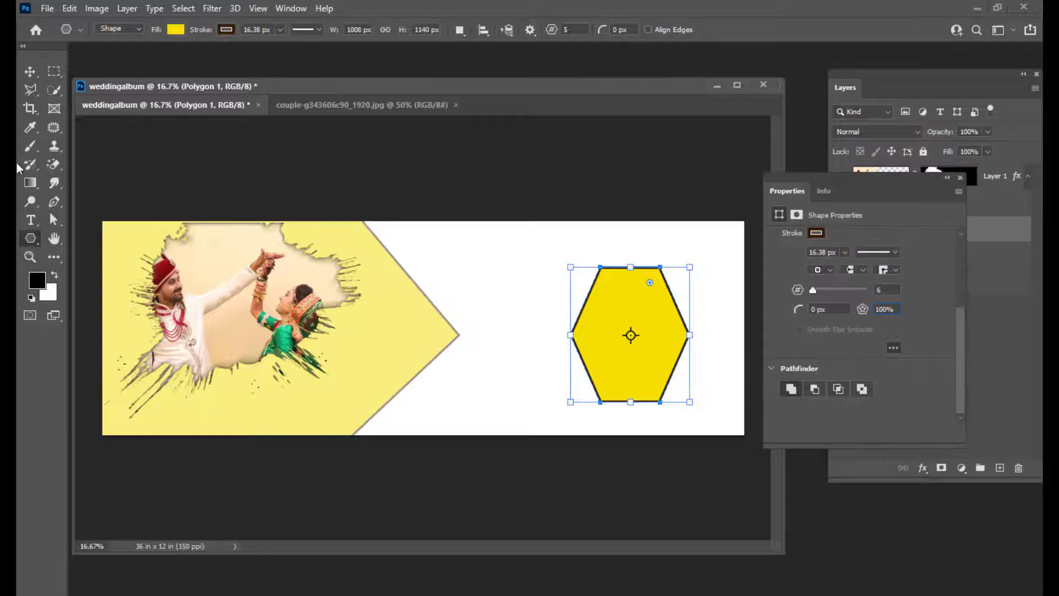
Step: Free-transform the yellow hexagon to about 105% width and 81% height at the spread's upper edge
{"action": "left_click", "coordinate": [30, 71]}
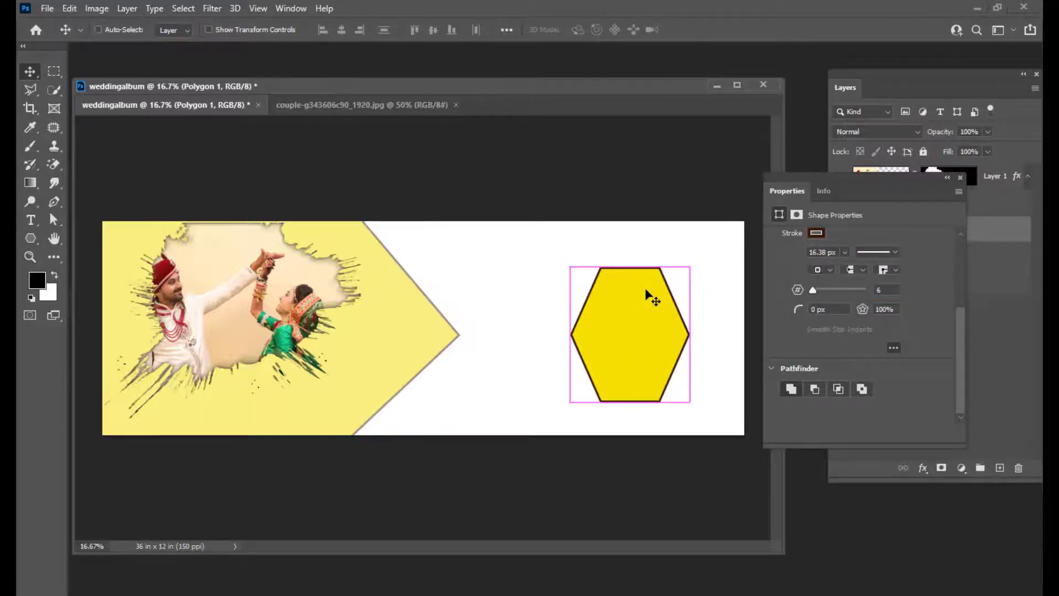
{"action": "key", "text": "ctrl+t"}
{"action": "left_click_drag", "start_coordinate": [632, 267], "coordinate": [662, 257]}
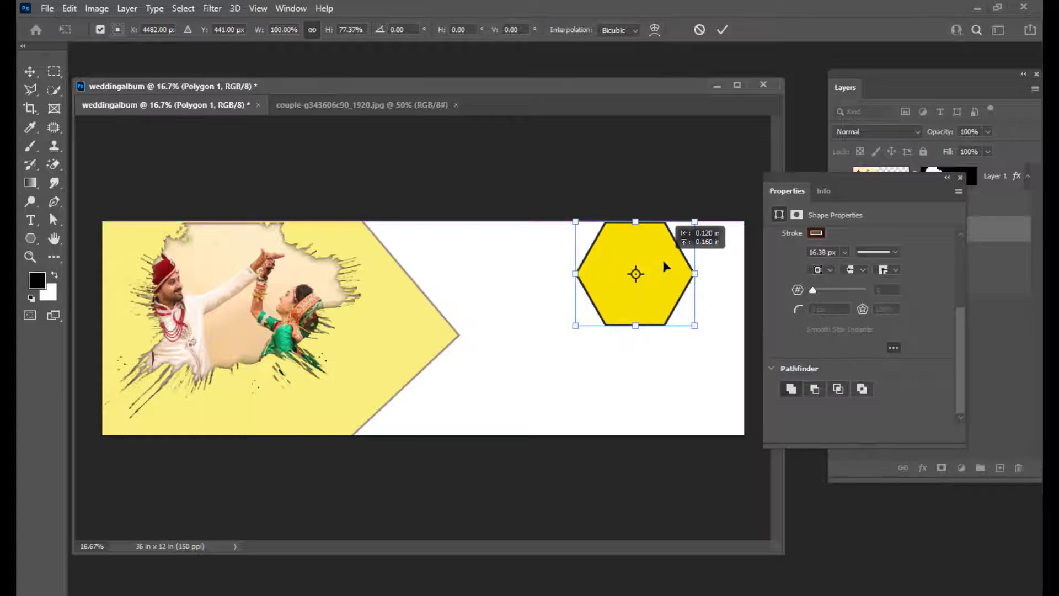
{"action": "left_click_drag", "start_coordinate": [696, 320], "coordinate": [698, 327]}
Step: Shift the hexagon slightly left with its top overhanging the spread's upper edge, and commit the transform
{"action": "left_click_drag", "start_coordinate": [667, 293], "coordinate": [662, 291]}
{"action": "key", "text": "Left"}
{"action": "key", "text": "Left"}
{"action": "key", "text": "Left"}
{"action": "key", "text": "Left"}
{"action": "key", "text": "Left"}
{"action": "key", "text": "Left"}
{"action": "key", "text": "Left"}
{"action": "key", "text": "Left"}
{"action": "key", "text": "Left"}
{"action": "key", "text": "Left"}
{"action": "key", "text": "Left"}
{"action": "key", "text": "Left"}
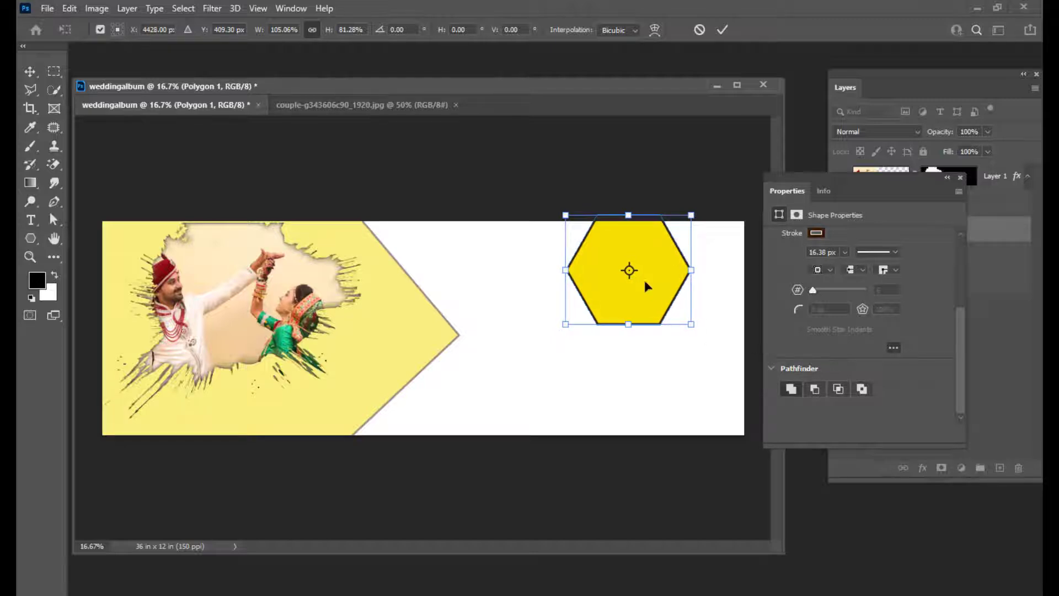
{"action": "left_click_drag", "start_coordinate": [643, 277], "coordinate": [635, 278]}
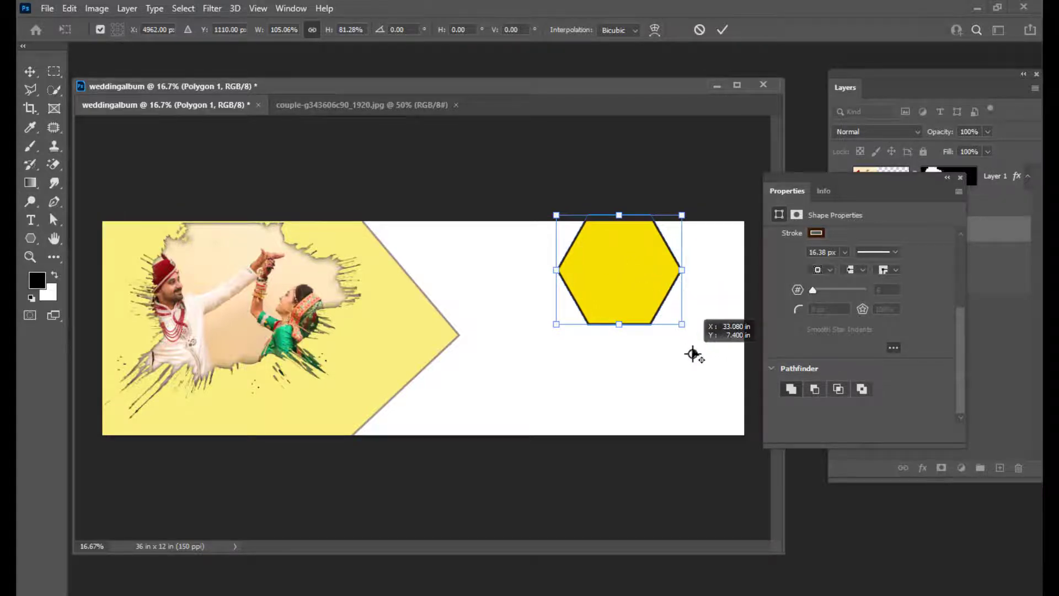
{"action": "left_click", "coordinate": [23, 72]}
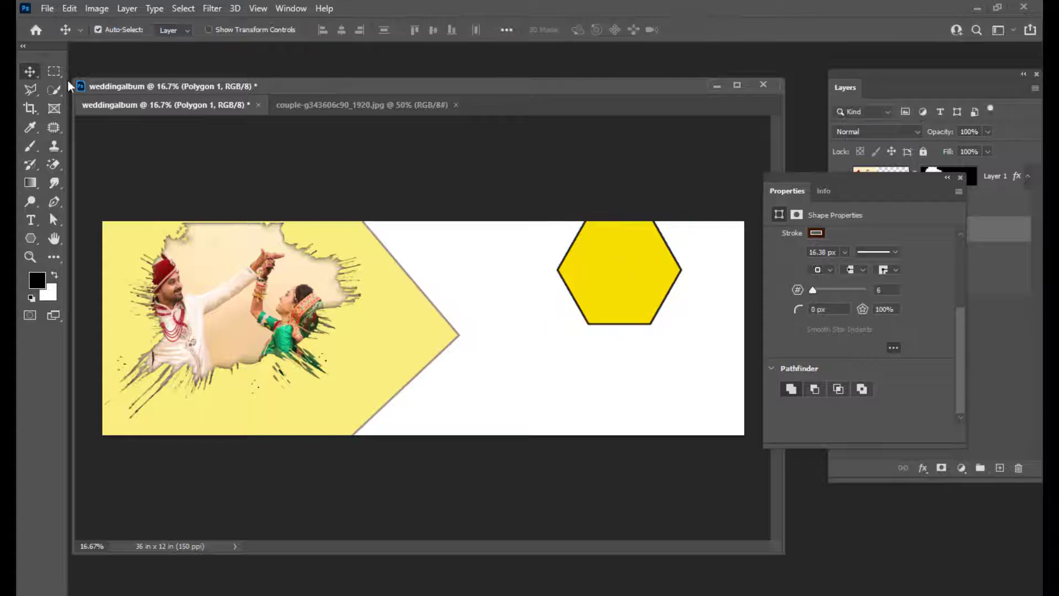
Step: Rename the hexagon's layer as topimage
{"action": "left_click_drag", "start_coordinate": [783, 172], "coordinate": [736, 445]}
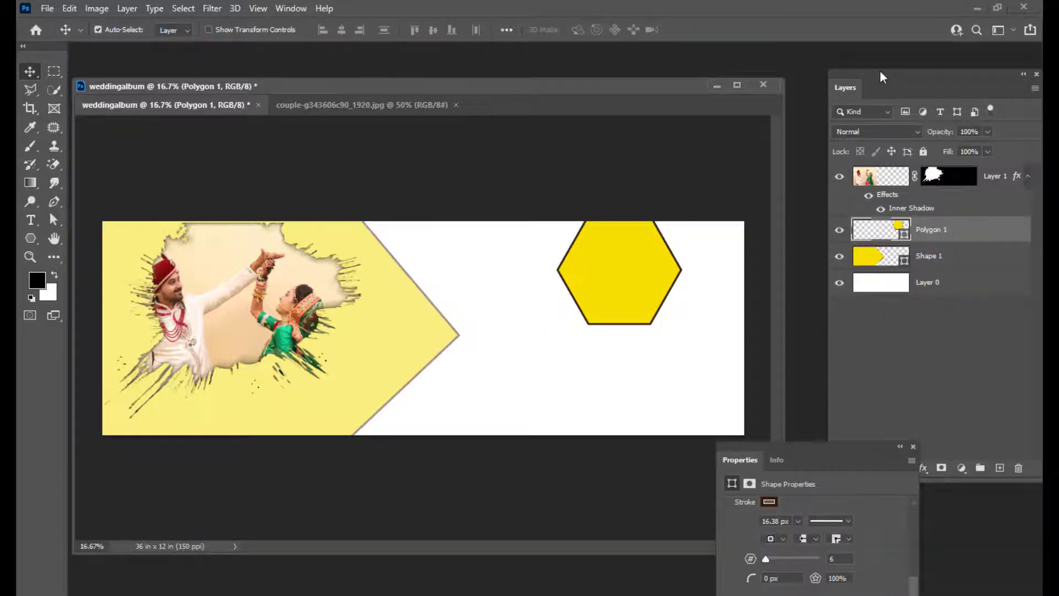
{"action": "left_click_drag", "start_coordinate": [877, 76], "coordinate": [846, 86]}
{"action": "double_click", "coordinate": [910, 242]}
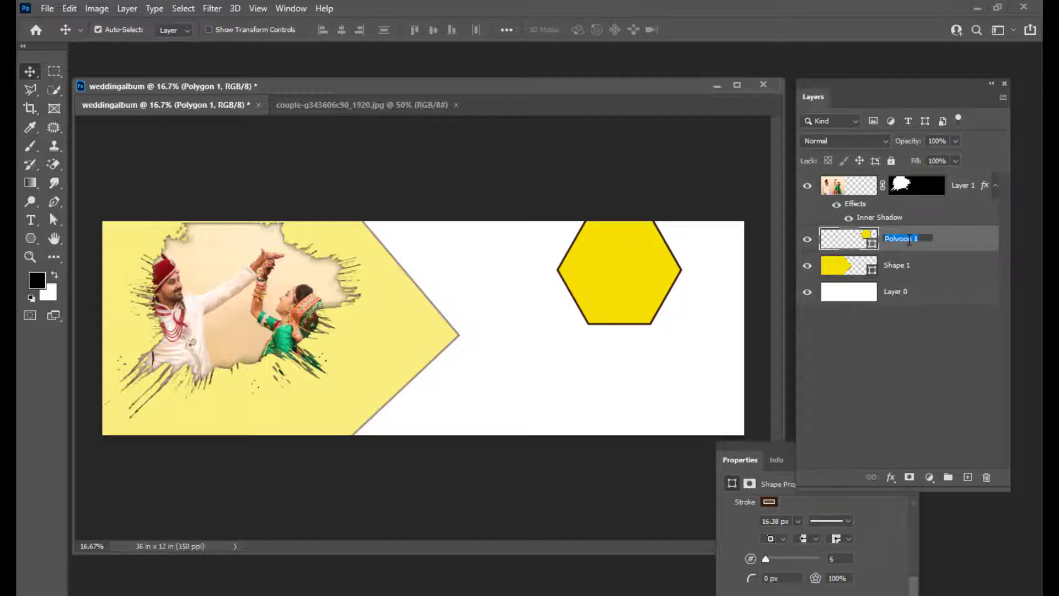
{"action": "type", "text": "topimage"}
{"action": "key", "text": "Return"}
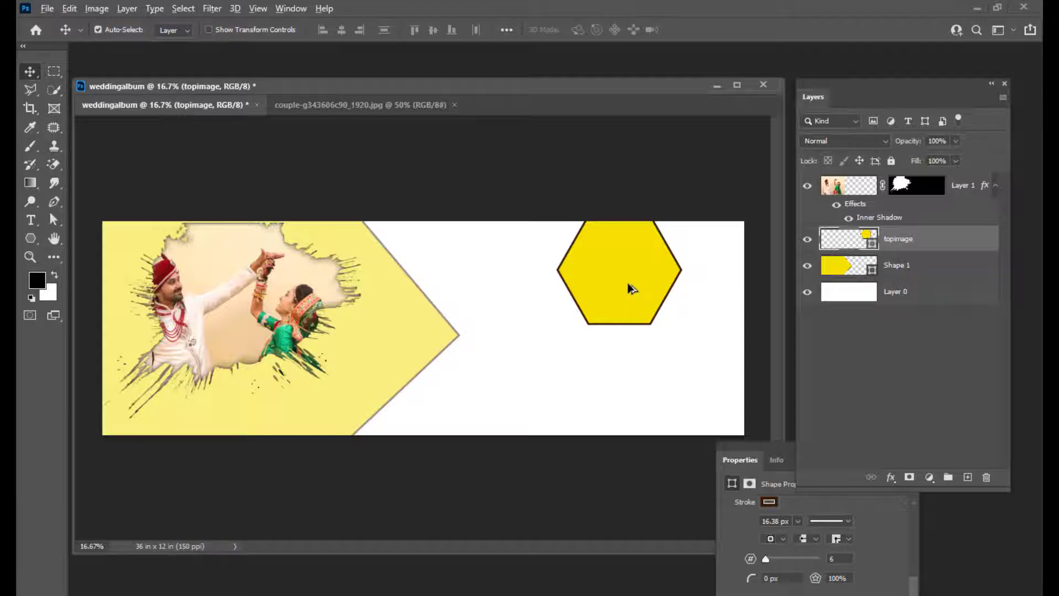
Step: Duplicate the hexagon twice, toward the spread's right edge and lower edge, and shrink the lower copy slightly
{"action": "left_click_drag", "start_coordinate": [619, 276], "coordinate": [619, 383]}
{"action": "key", "text": "ctrl+t"}
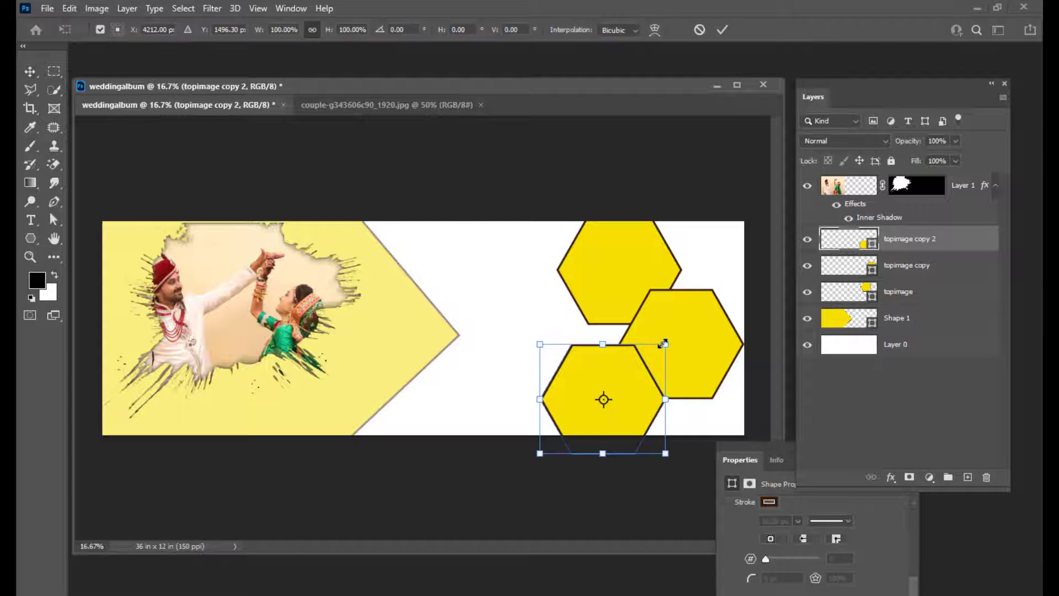
{"action": "left_click_drag", "start_coordinate": [665, 344], "coordinate": [628, 366]}
{"action": "left_click_drag", "start_coordinate": [664, 445], "coordinate": [666, 448]}
{"action": "key", "text": "Return"}
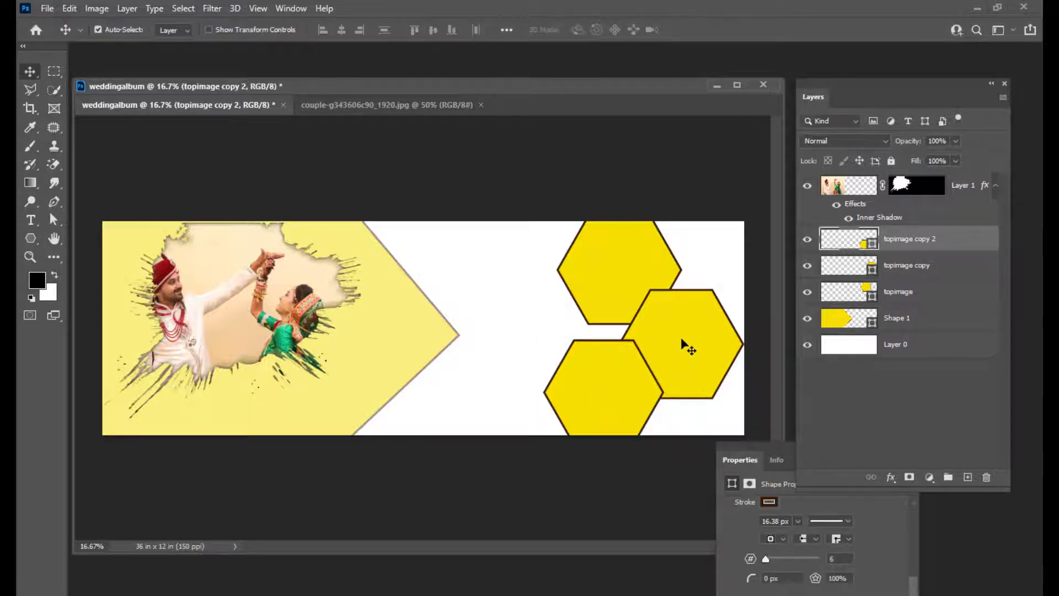
Step: Move the middle hexagon slightly up and right so it runs past the spread's right edge
{"action": "right_click", "coordinate": [687, 347]}
{"action": "left_click", "coordinate": [712, 278]}
{"action": "mouse_move", "coordinate": [697, 343]}
{"action": "left_mouse_down"}
{"action": "mouse_move", "coordinate": [706, 337]}
{"action": "mouse_move", "coordinate": [695, 333]}
{"action": "left_mouse_up"}
Step: Move the upper hexagon left to line up above the lower one and scale it to about 97%
{"action": "right_click", "coordinate": [620, 260]}
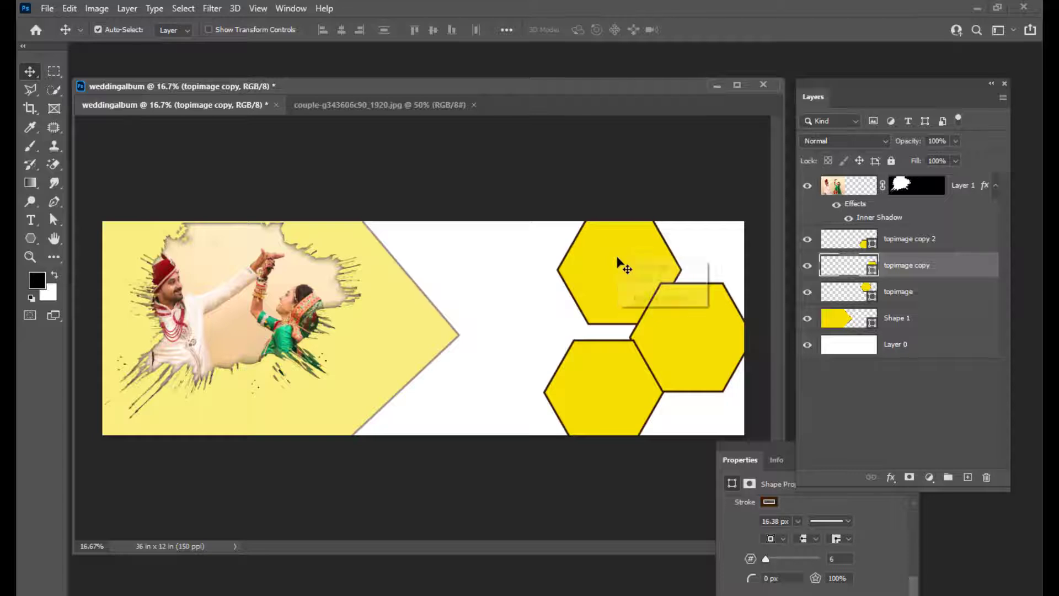
{"action": "left_click", "coordinate": [622, 266]}
{"action": "left_click_drag", "start_coordinate": [622, 267], "coordinate": [605, 275]}
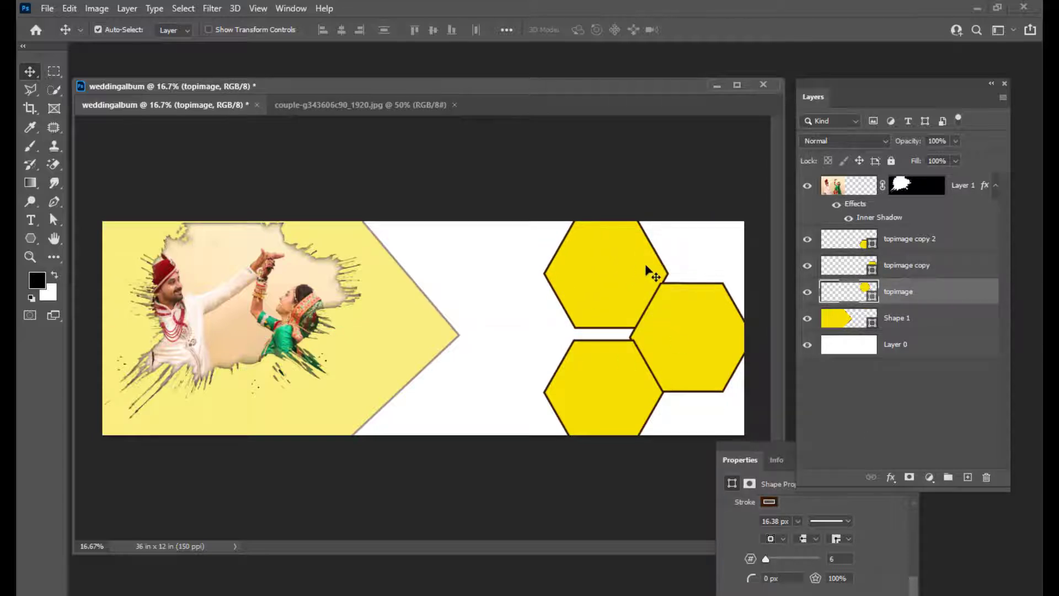
{"action": "key", "text": "ctrl+t"}
{"action": "left_click_drag", "start_coordinate": [669, 219], "coordinate": [668, 219]}
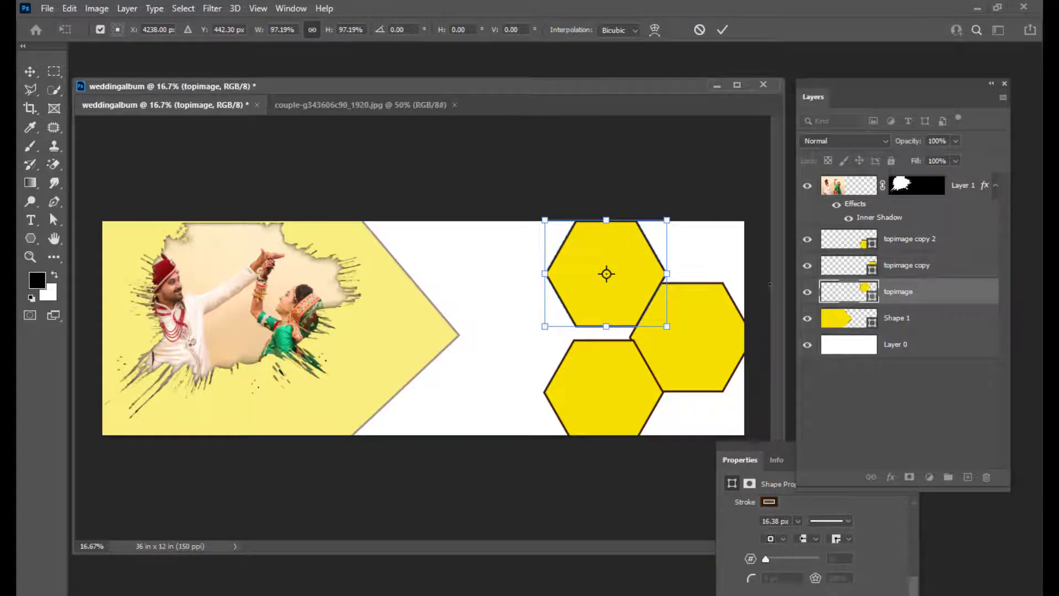
{"action": "key", "text": "Return"}
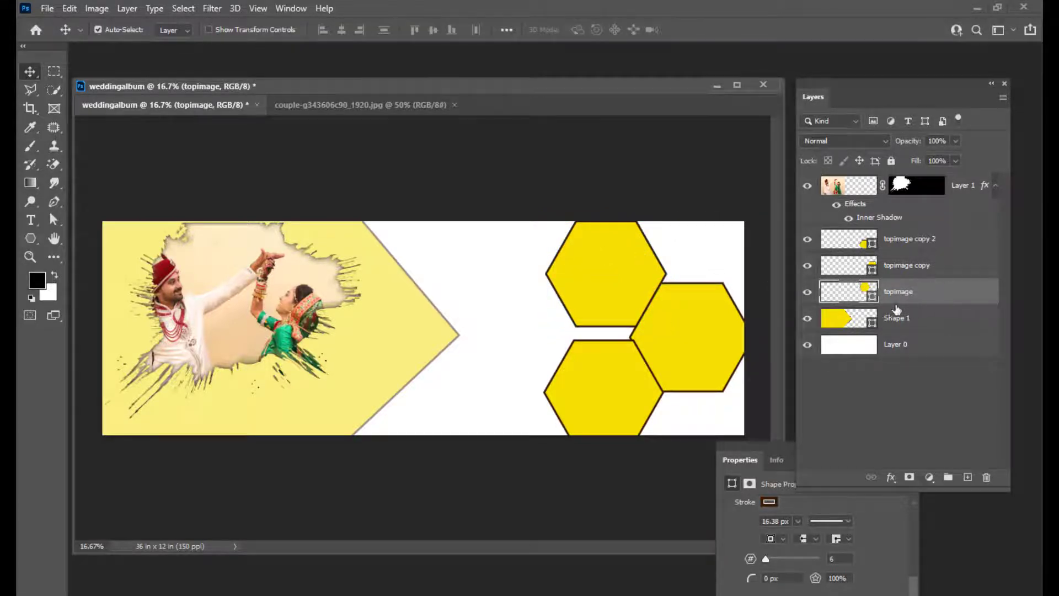
Step: Rename the middle hexagon's layer as middleshape, toggling its visibility to identify it
{"action": "right_click", "coordinate": [610, 393]}
{"action": "left_click", "coordinate": [619, 409]}
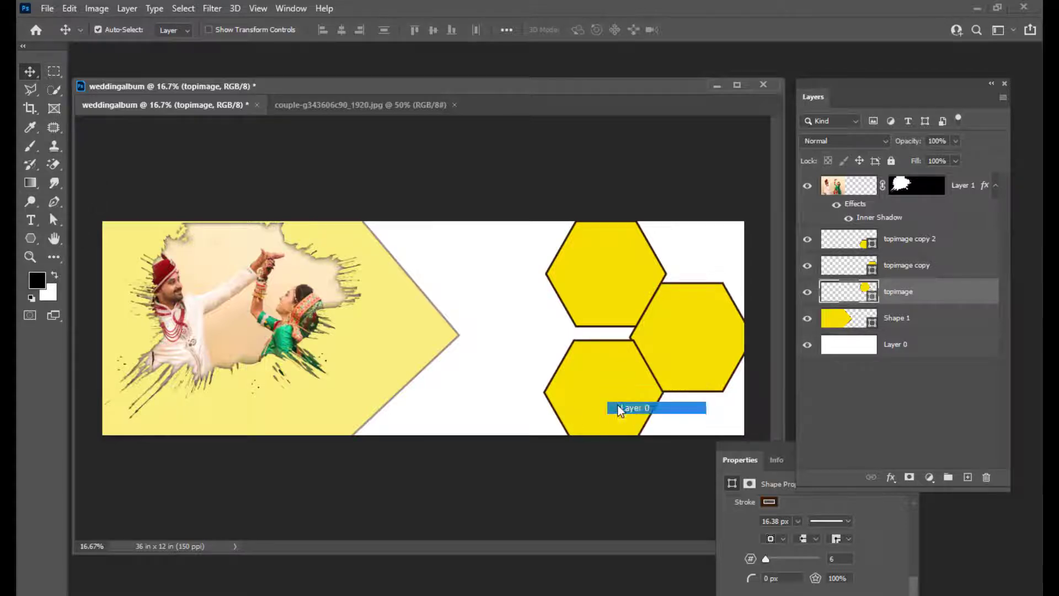
{"action": "left_click", "coordinate": [909, 295]}
{"action": "left_click", "coordinate": [901, 267]}
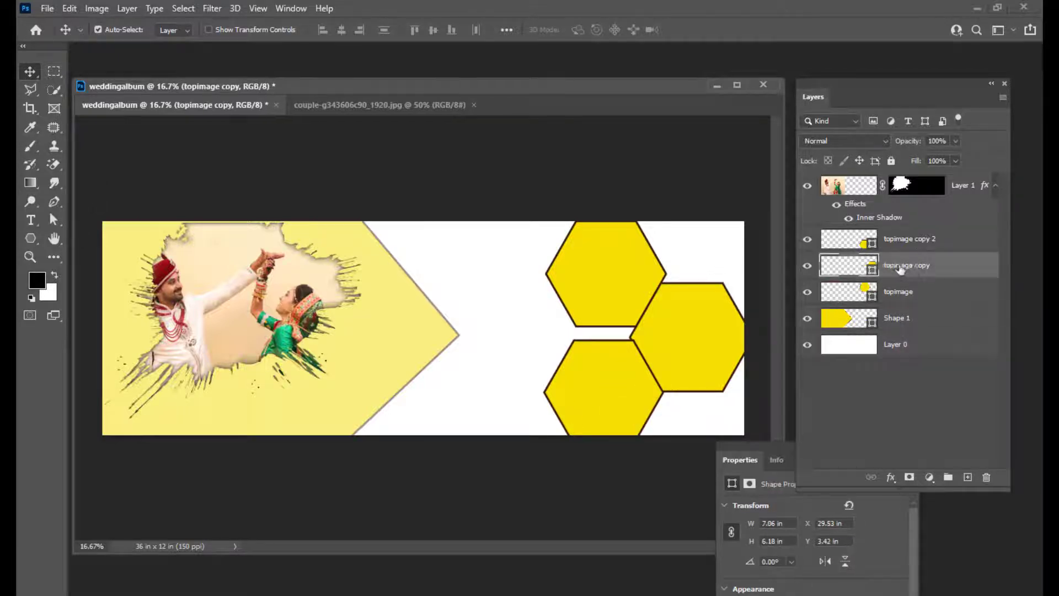
{"action": "left_click", "coordinate": [807, 266]}
{"action": "left_click", "coordinate": [808, 266]}
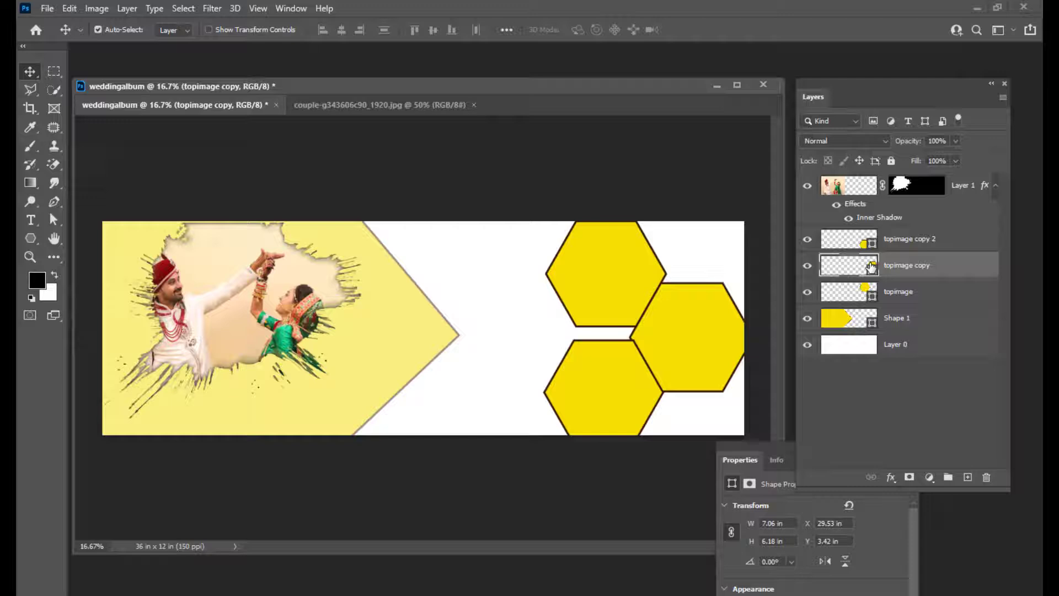
{"action": "double_click", "coordinate": [904, 265]}
{"action": "type", "text": "mid"}
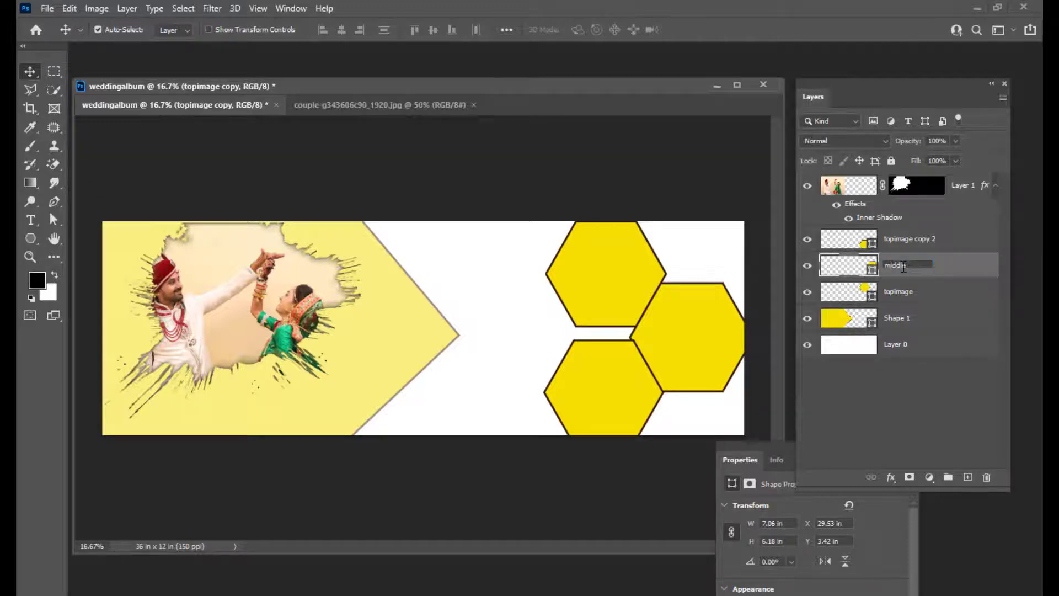
{"action": "type", "text": "dleshape"}
{"action": "key", "text": "Return"}
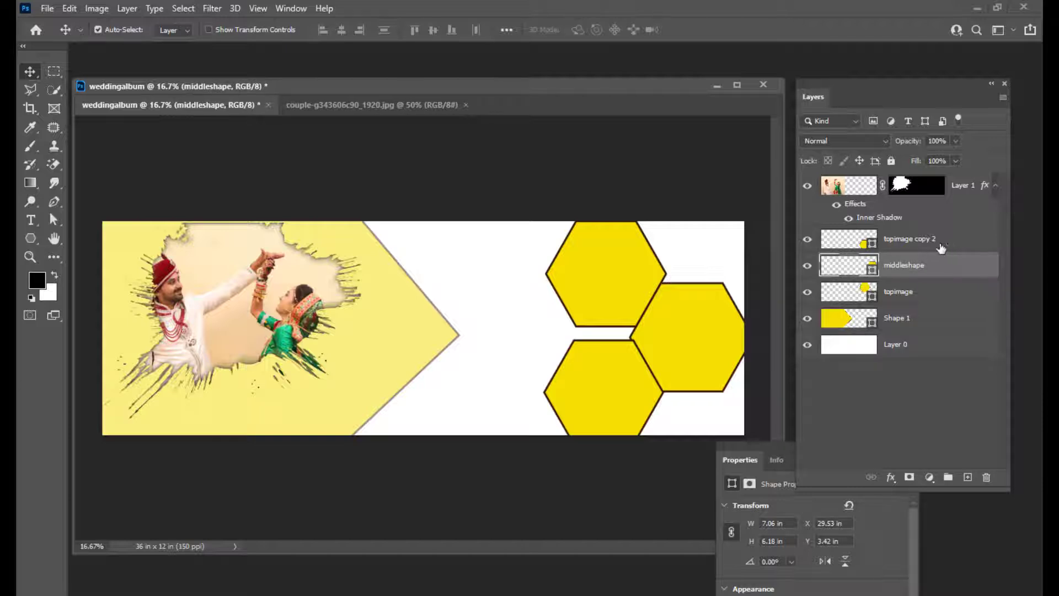
Step: Rename the lower hexagon's layer as bottomshape, toggling its visibility to identify it
{"action": "double_click", "coordinate": [934, 240]}
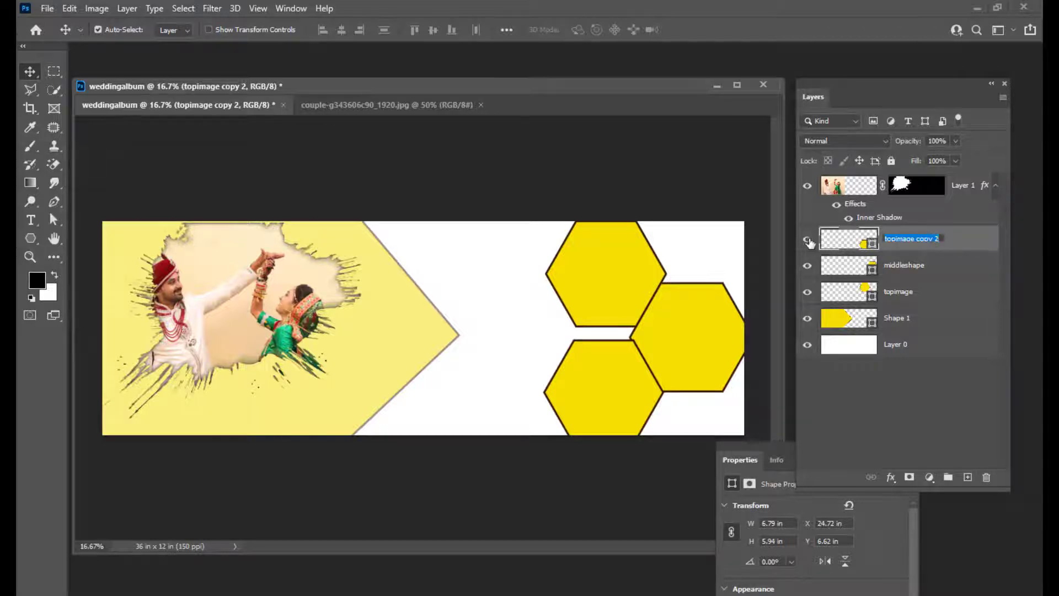
{"action": "left_click", "coordinate": [808, 240]}
{"action": "left_click", "coordinate": [808, 240]}
{"action": "type", "text": "bottomshape"}
{"action": "left_click", "coordinate": [970, 270]}
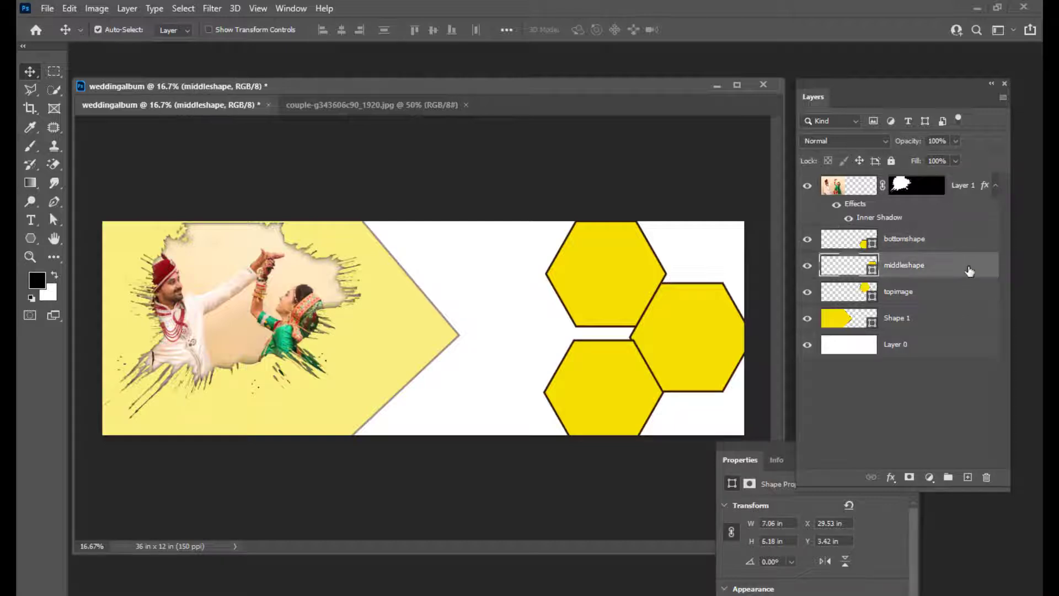
Step: Select the topimage layer and open the photo mehendi-g302cec3da_1920 from the wedding folder
{"action": "left_click", "coordinate": [951, 289]}
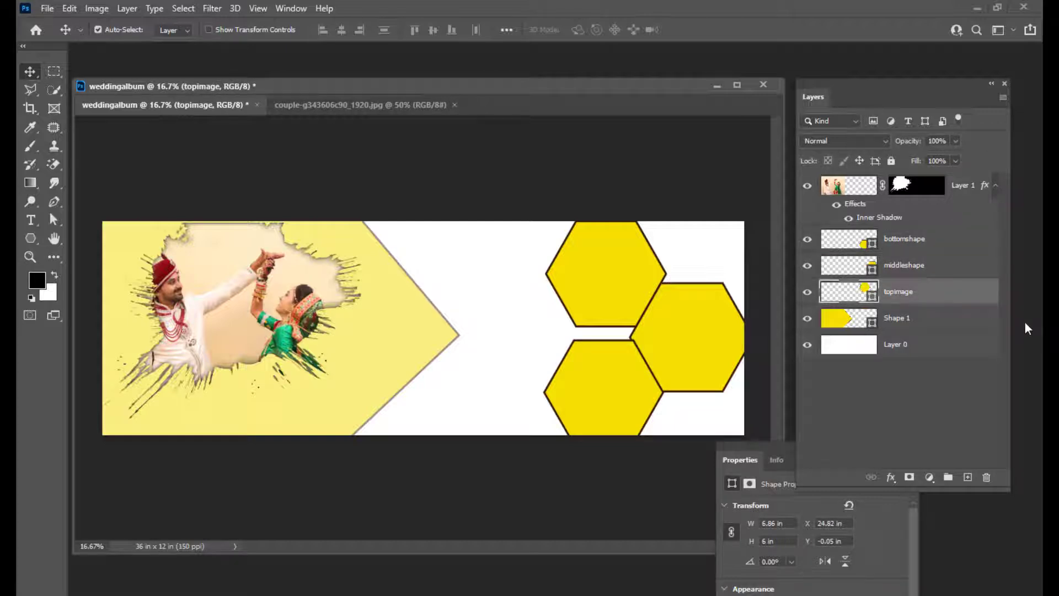
{"action": "key", "text": "ctrl+o"}
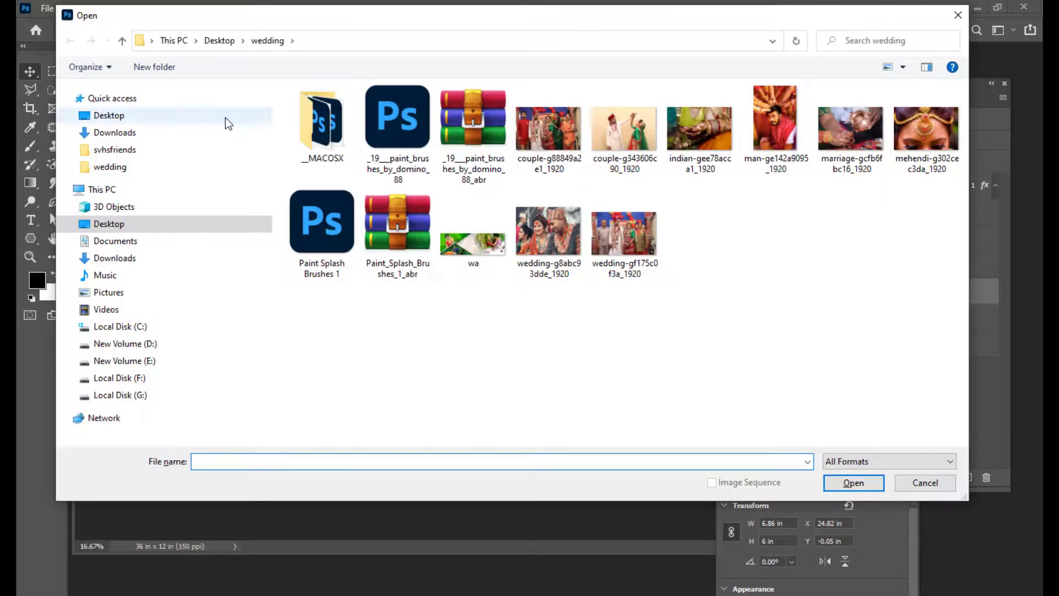
{"action": "left_click", "coordinate": [934, 123]}
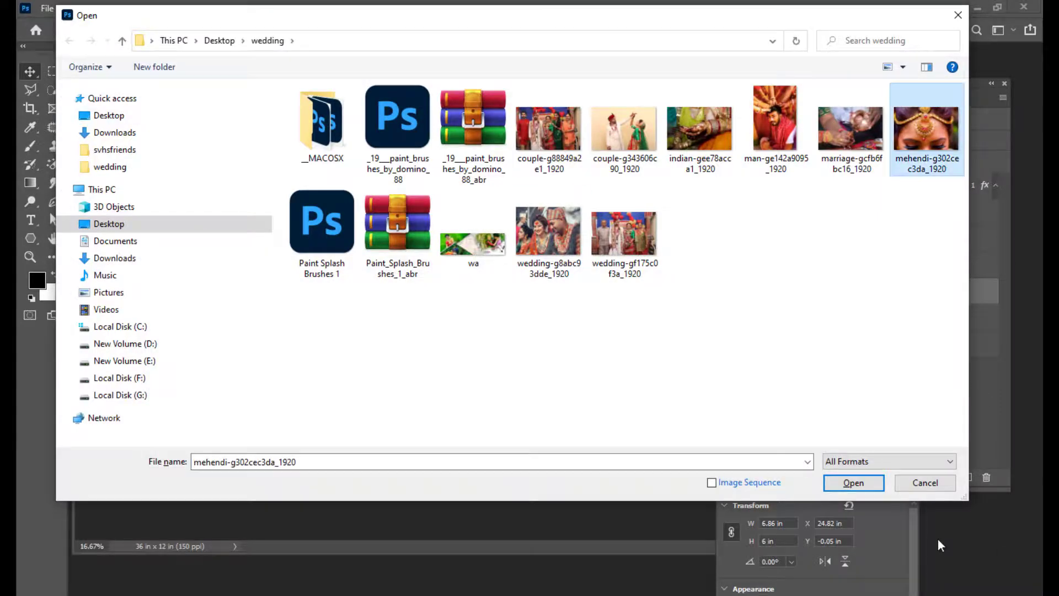
{"action": "left_click", "coordinate": [872, 489]}
Step: Copy the mehendi photo into the album directly above the topimage layer, close its source file, and place it left of the hexagons
{"action": "left_click_drag", "start_coordinate": [552, 107], "coordinate": [488, 389]}
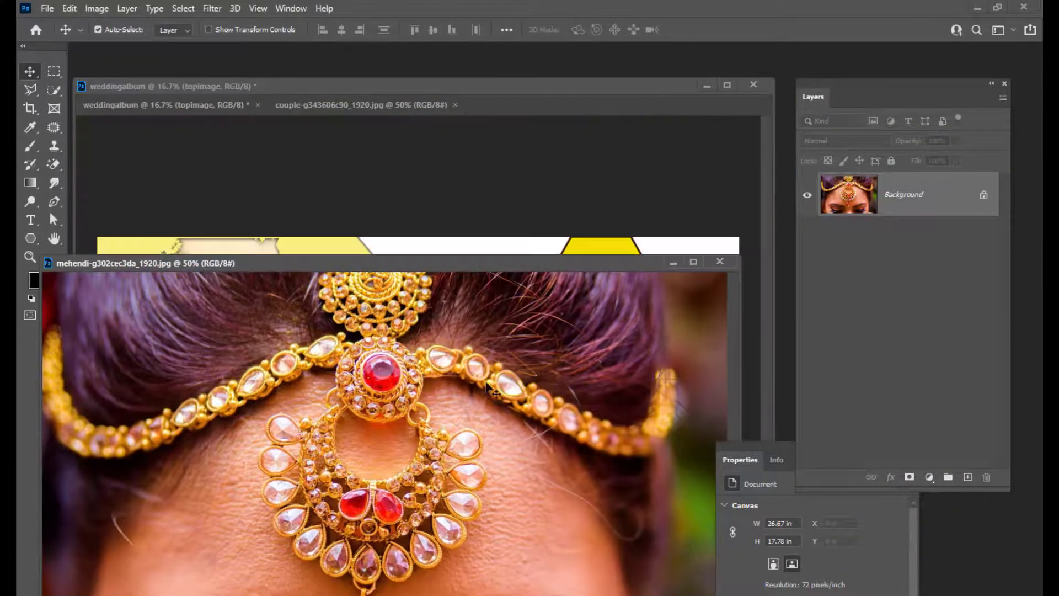
{"action": "left_click_drag", "start_coordinate": [473, 260], "coordinate": [253, 261]}
{"action": "left_click_drag", "start_coordinate": [325, 262], "coordinate": [230, 264]}
{"action": "left_click_drag", "start_coordinate": [299, 324], "coordinate": [575, 292]}
{"action": "left_click", "coordinate": [41, 291]}
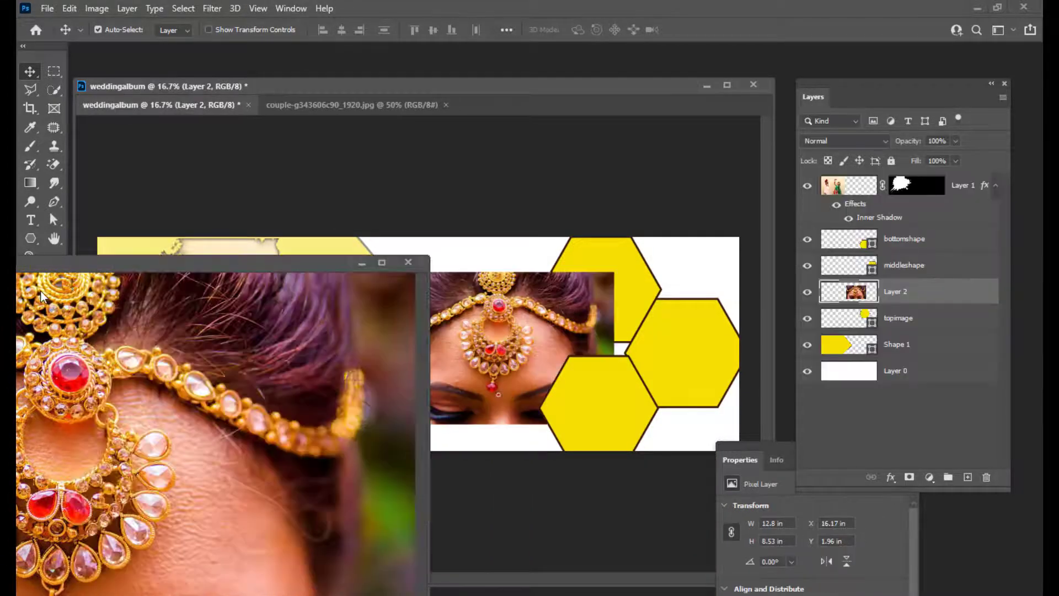
{"action": "left_click", "coordinate": [409, 262]}
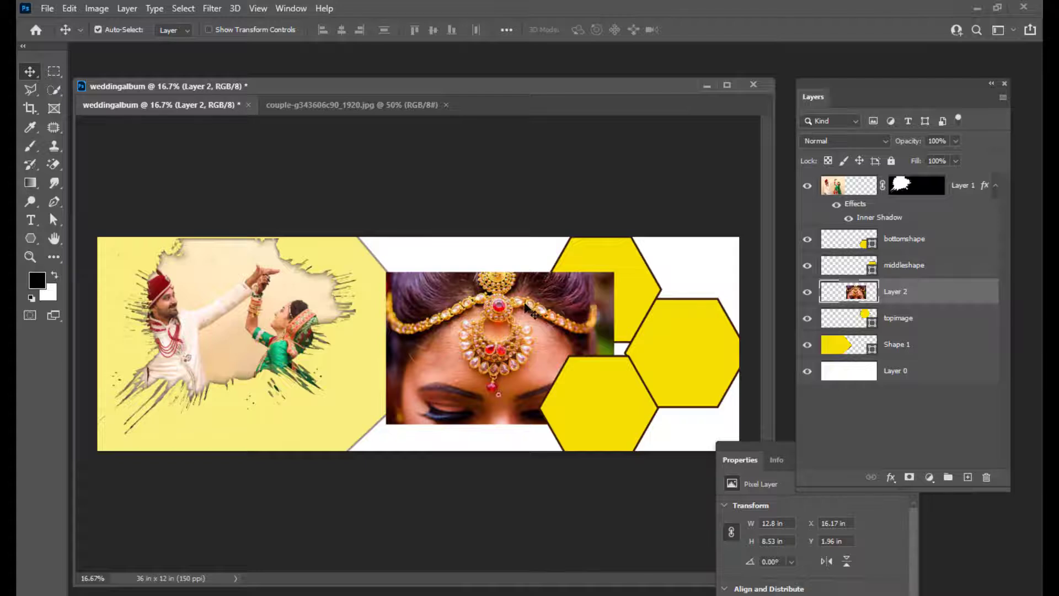
{"action": "left_click_drag", "start_coordinate": [528, 311], "coordinate": [441, 285]}
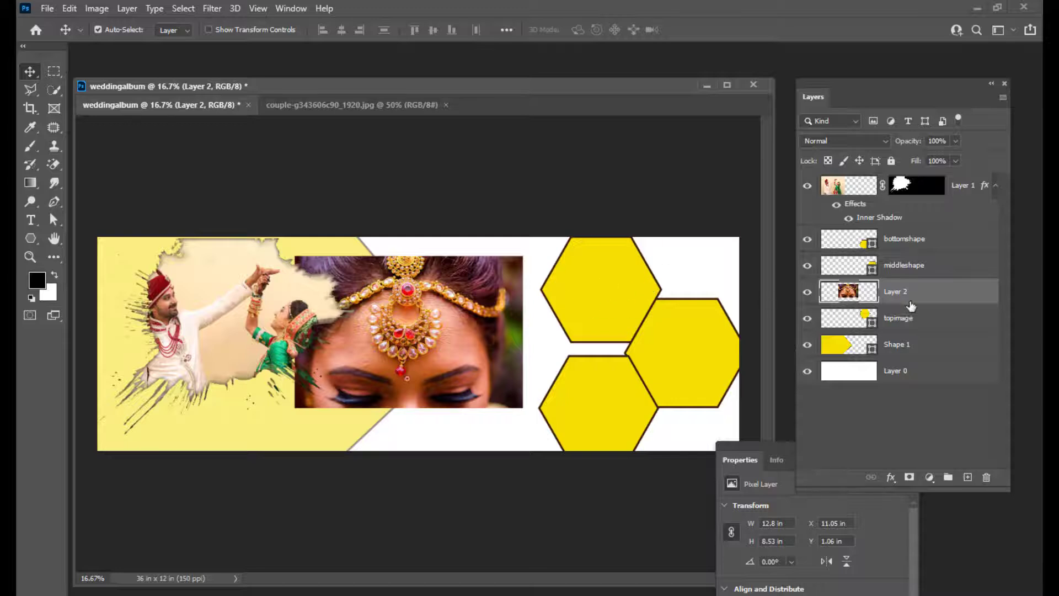
Step: Move the mehendi photo over the upper hexagon and clip it to the topimage layer
{"action": "left_click_drag", "start_coordinate": [480, 301], "coordinate": [645, 276]}
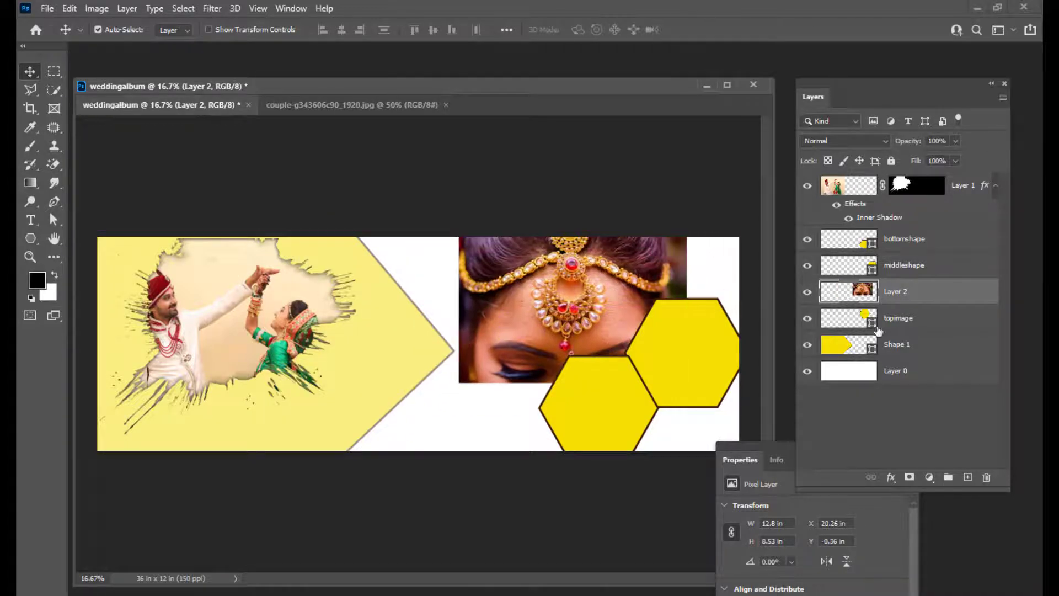
{"action": "left_click", "coordinate": [908, 318]}
{"action": "left_click", "coordinate": [807, 292]}
{"action": "left_click", "coordinate": [807, 292]}
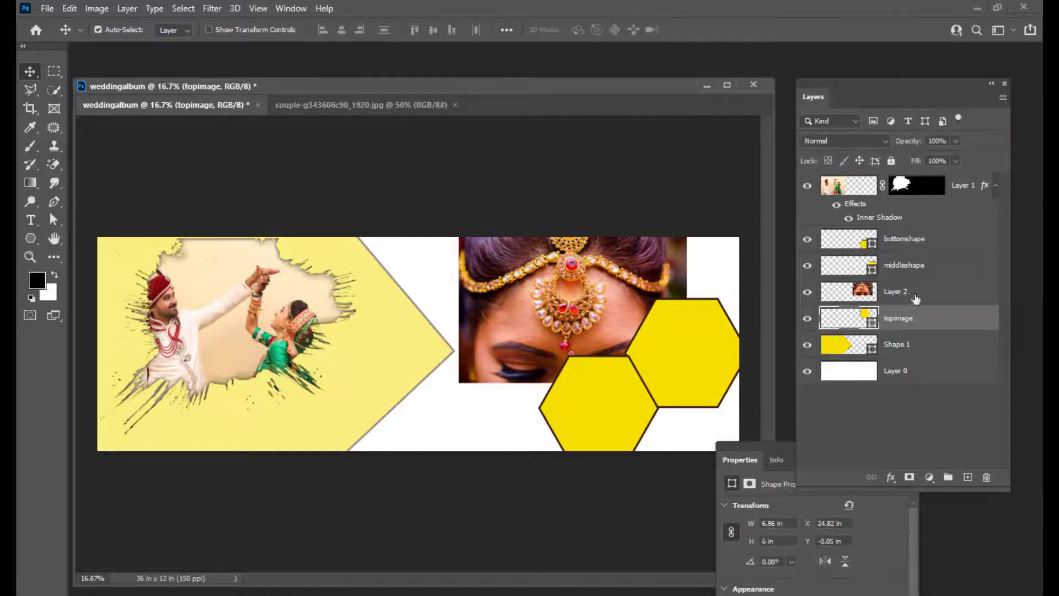
{"action": "left_click", "coordinate": [867, 297]}
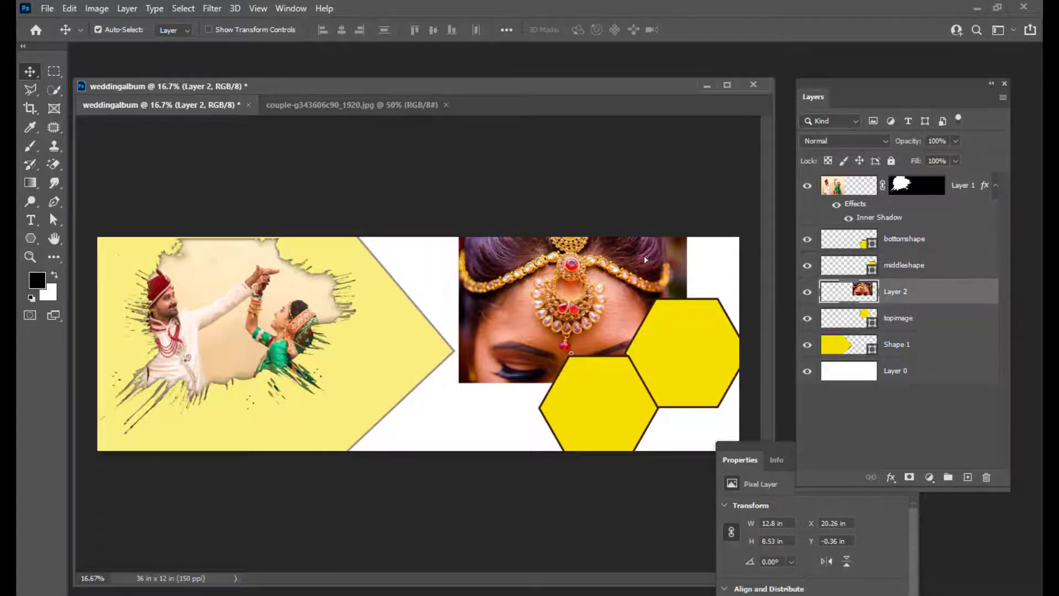
{"action": "left_click_drag", "start_coordinate": [644, 256], "coordinate": [652, 247]}
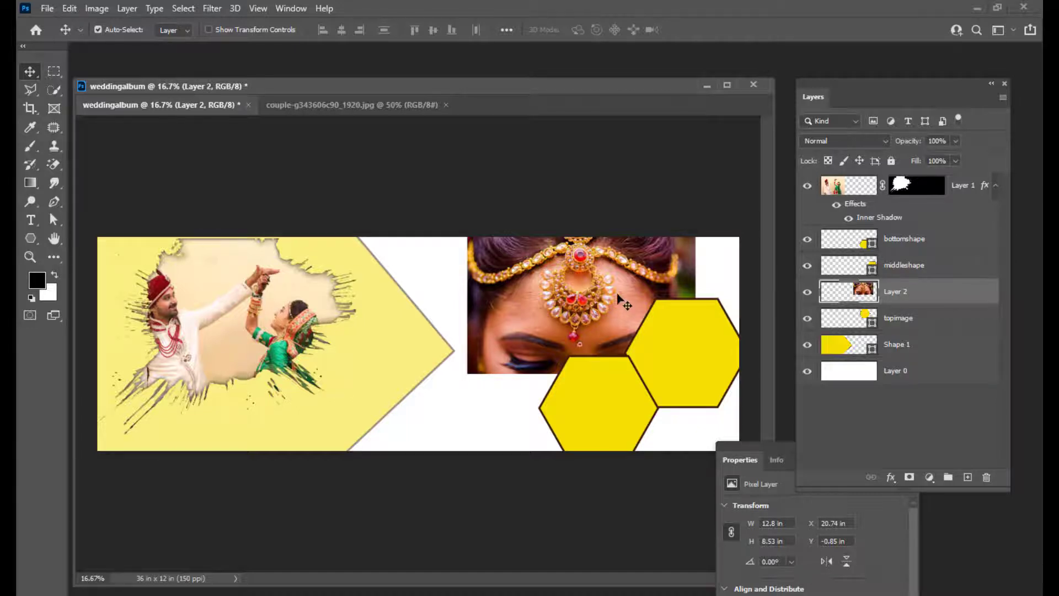
{"action": "left_click", "coordinate": [945, 303], "text": "alt"}
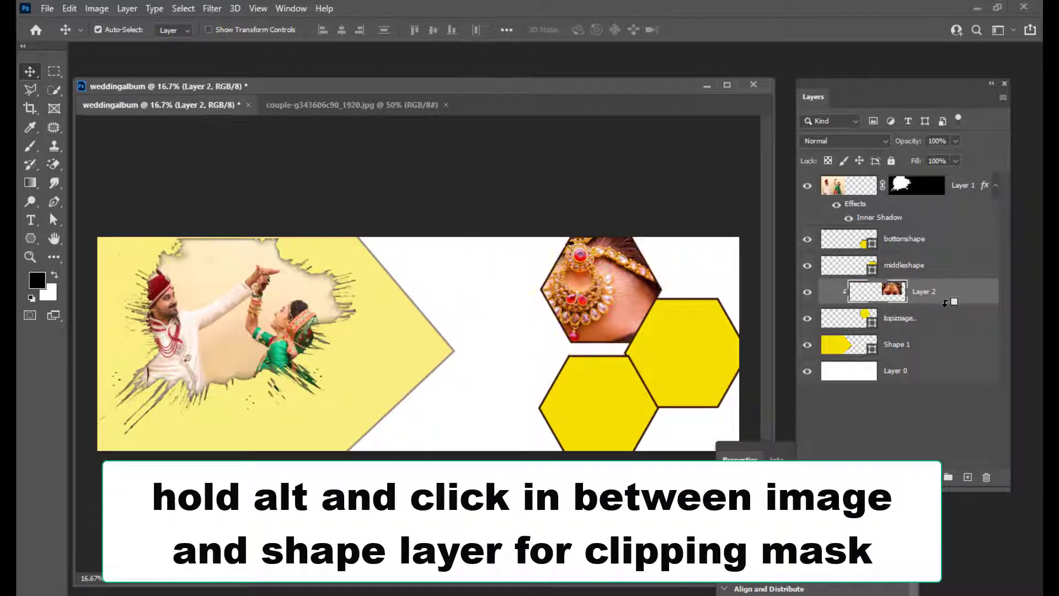
Step: Scale the clipped mehendi photo down to about 11.1 x 7.5 in and position the forehead jewellery within the upper hexagon
{"action": "key", "text": "ctrl"}
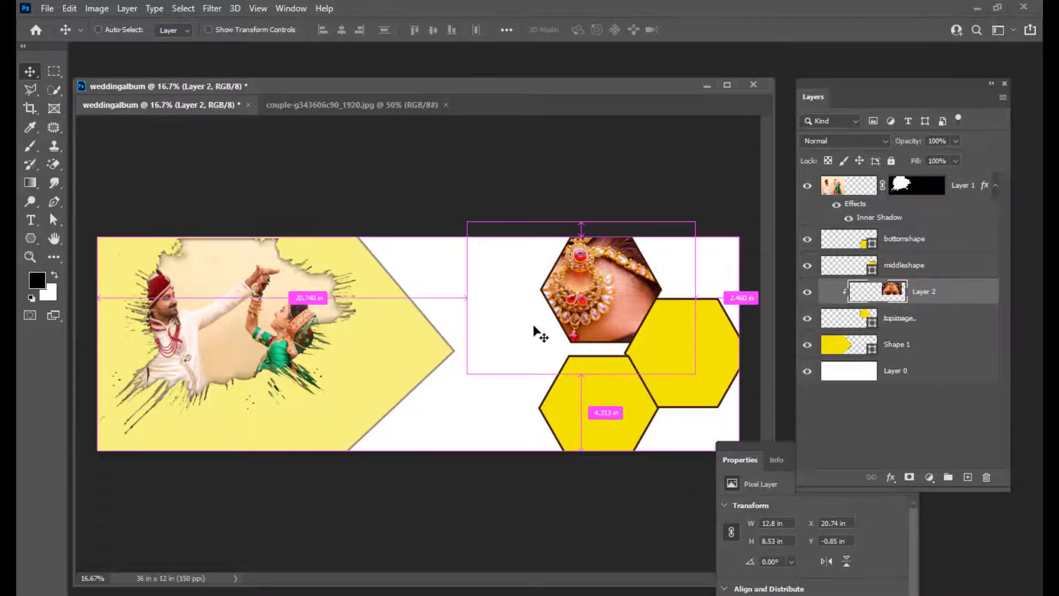
{"action": "key", "text": "ctrl+t"}
{"action": "left_click_drag", "start_coordinate": [608, 286], "coordinate": [637, 254]}
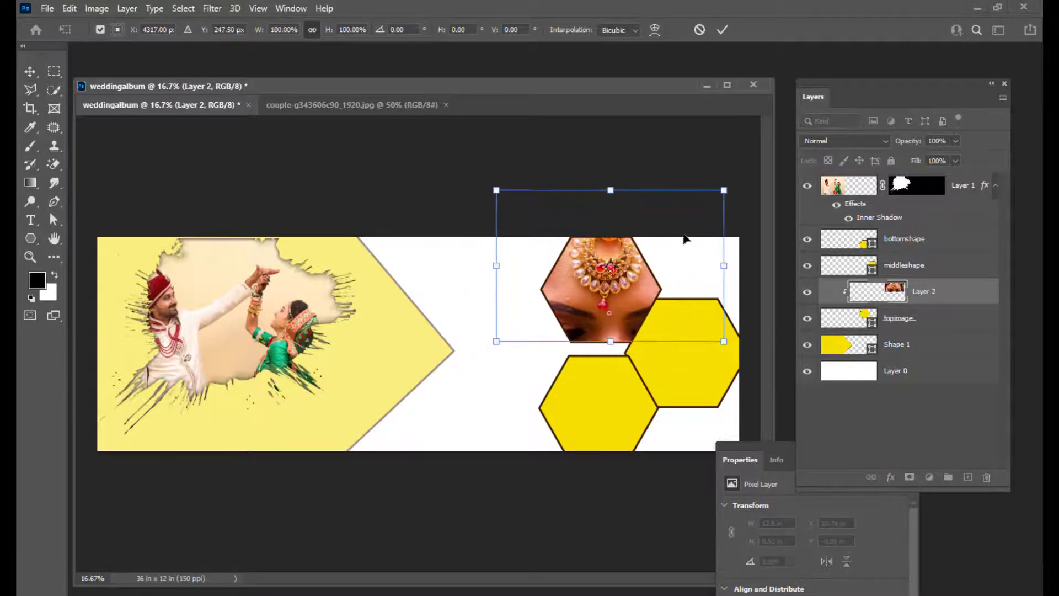
{"action": "mouse_move", "coordinate": [725, 189]}
{"action": "left_mouse_down"}
{"action": "mouse_move", "coordinate": [701, 208]}
{"action": "mouse_move", "coordinate": [709, 200]}
{"action": "left_mouse_up"}
{"action": "left_click_drag", "start_coordinate": [614, 253], "coordinate": [614, 265]}
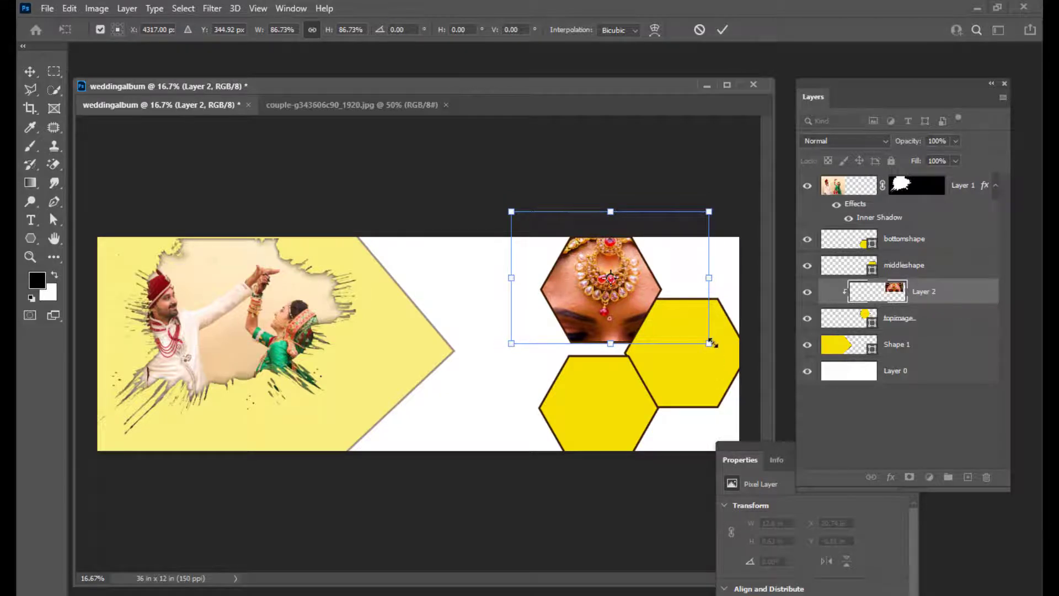
{"action": "mouse_move", "coordinate": [712, 343]}
{"action": "left_mouse_down"}
{"action": "mouse_move", "coordinate": [699, 331]}
{"action": "mouse_move", "coordinate": [721, 359]}
{"action": "mouse_move", "coordinate": [702, 339]}
{"action": "left_mouse_up"}
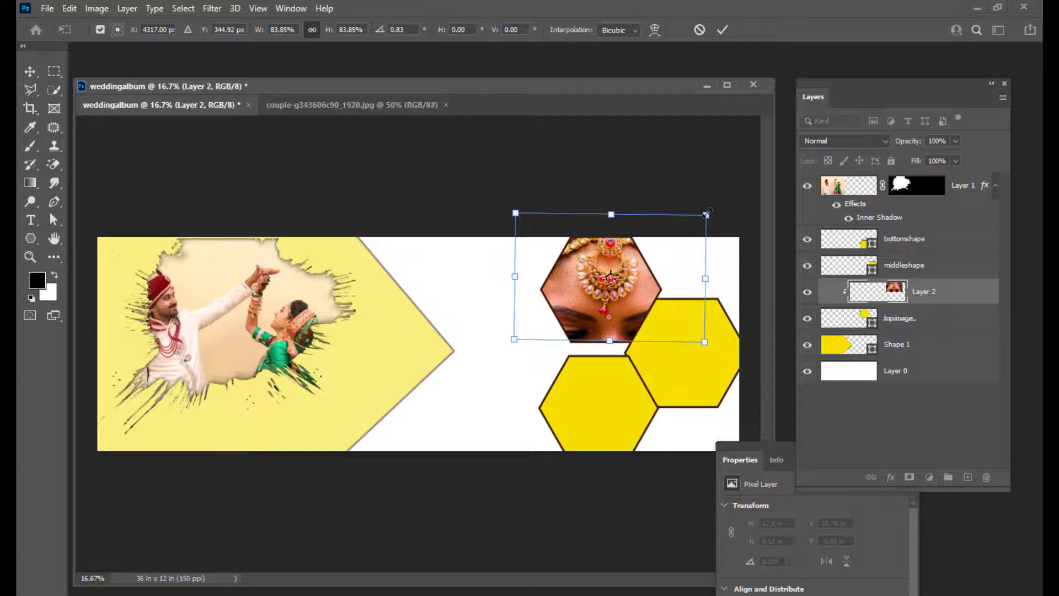
{"action": "mouse_move", "coordinate": [709, 211]}
{"action": "left_mouse_down"}
{"action": "mouse_move", "coordinate": [701, 215]}
{"action": "mouse_move", "coordinate": [711, 208]}
{"action": "left_mouse_up"}
{"action": "left_click_drag", "start_coordinate": [635, 270], "coordinate": [627, 263]}
{"action": "key", "text": "Return"}
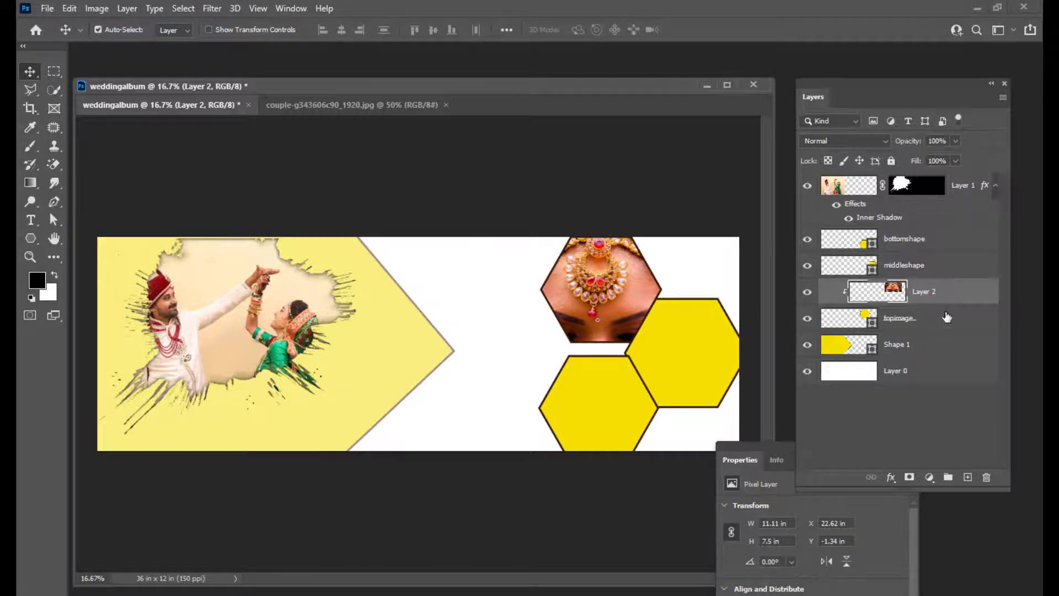
Step: Open marriage-gcfb6fbc16_1920 and copy it into the album directly above the middleshape layer, over the middle hexagon
{"action": "left_click", "coordinate": [960, 263]}
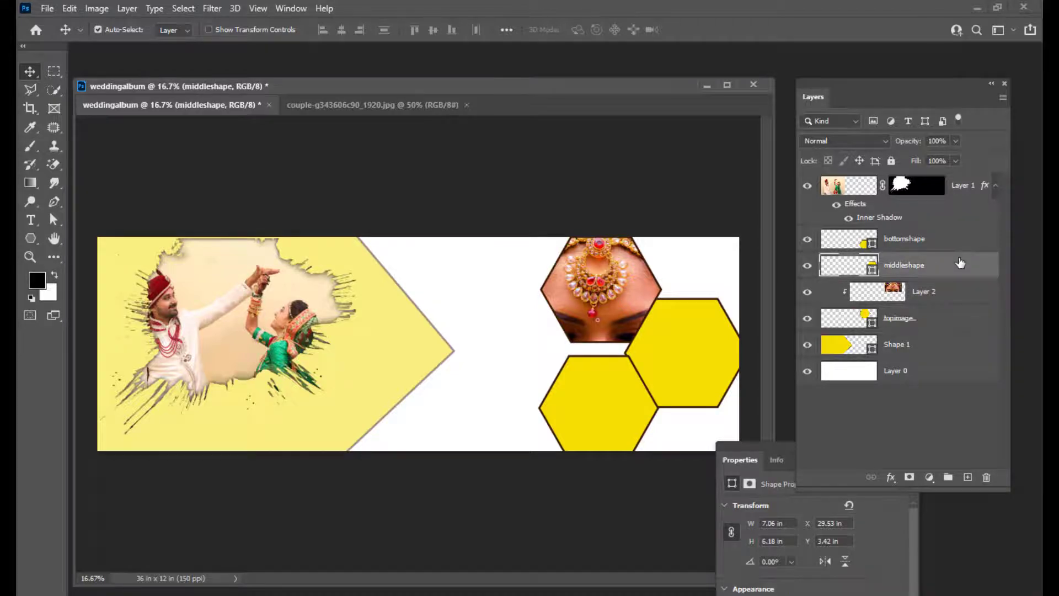
{"action": "key", "text": "ctrl+o"}
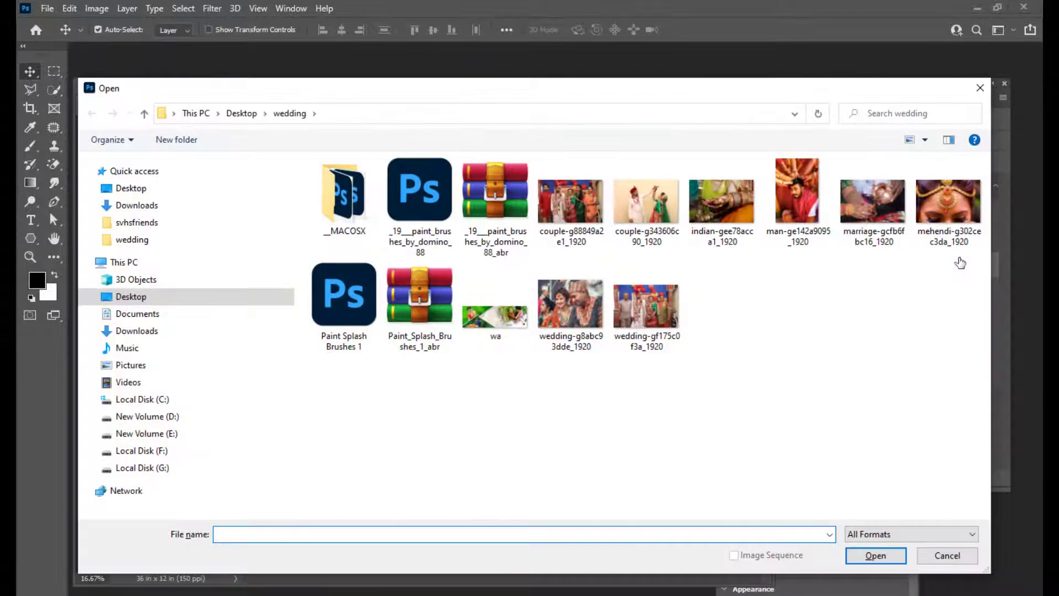
{"action": "left_click", "coordinate": [888, 206]}
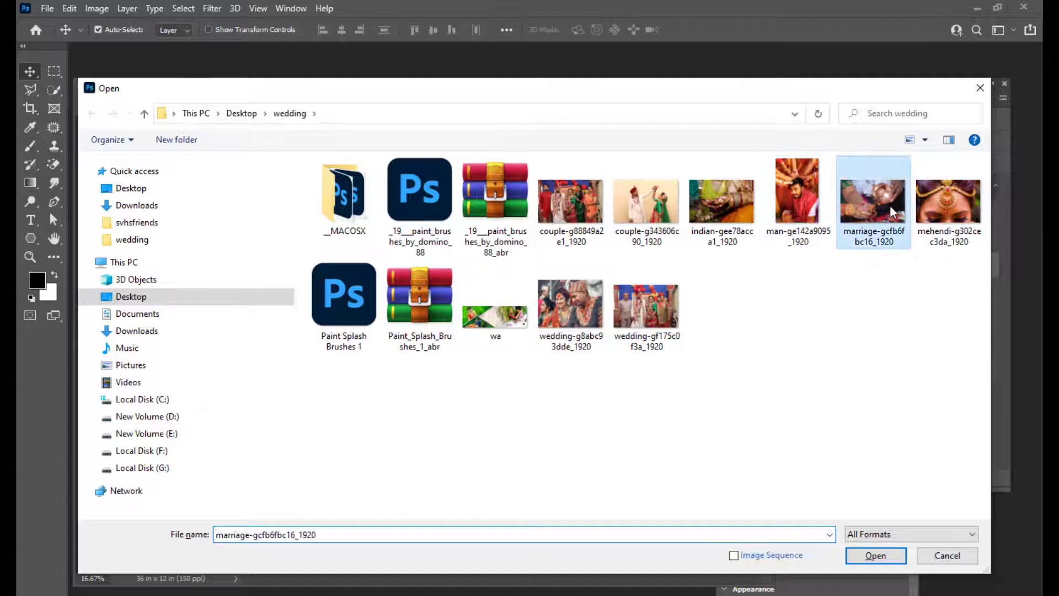
{"action": "left_click", "coordinate": [877, 553]}
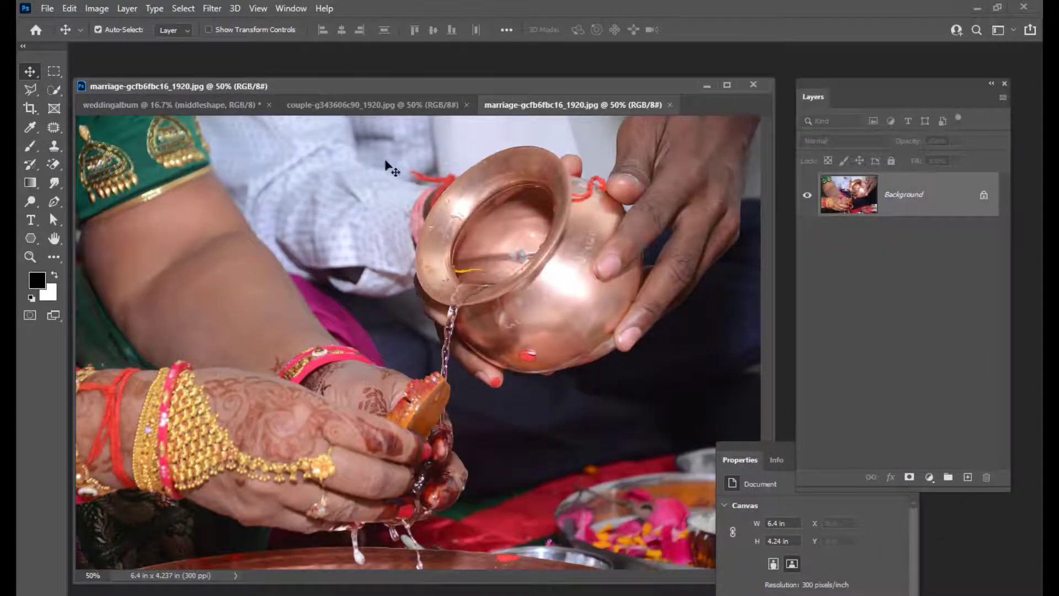
{"action": "left_click_drag", "start_coordinate": [527, 275], "coordinate": [705, 306]}
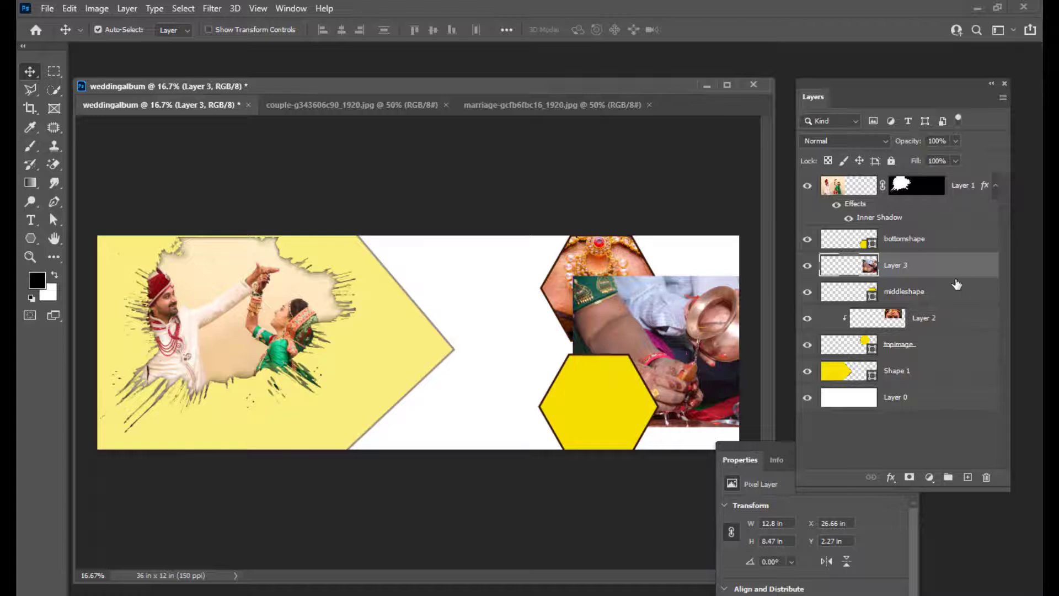
Step: Clip the marriage photo to the middleshape layer and shift it slightly up and left inside the hexagon
{"action": "mouse_move", "coordinate": [950, 272]}
{"action": "left_mouse_down"}
{"action": "mouse_move", "coordinate": [925, 272]}
{"action": "mouse_move", "coordinate": [934, 275]}
{"action": "left_mouse_up"}
{"action": "left_click", "coordinate": [930, 274], "text": "alt"}
{"action": "mouse_move", "coordinate": [701, 369]}
{"action": "left_mouse_down"}
{"action": "mouse_move", "coordinate": [705, 353]}
{"action": "mouse_move", "coordinate": [693, 358]}
{"action": "left_mouse_up"}
Step: Scale the marriage photo to about 71.5% and position the hands and copper pot within the middle hexagon
{"action": "key", "text": "ctrl+t"}
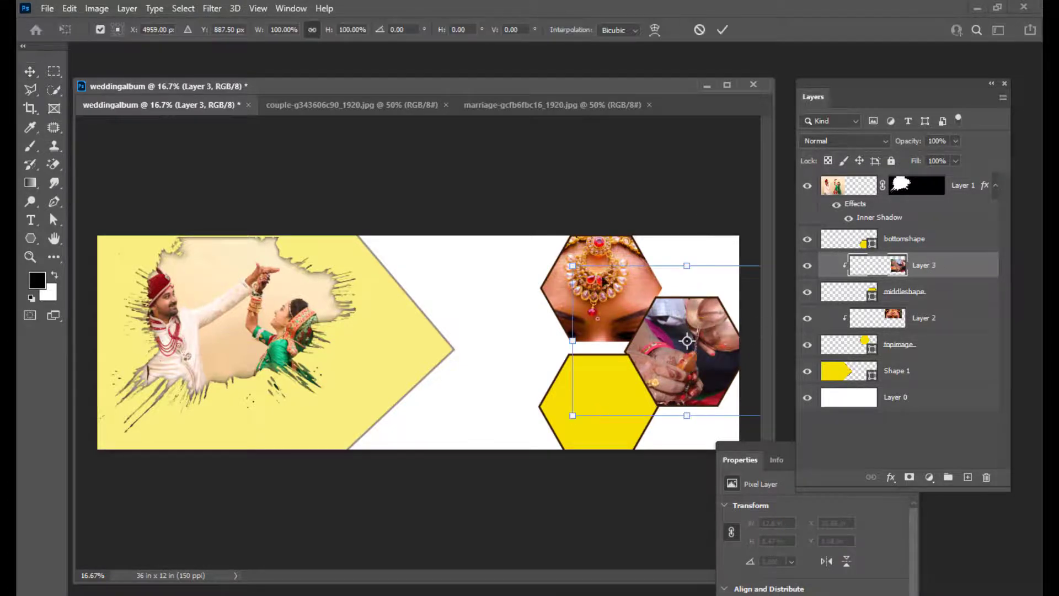
{"action": "left_click_drag", "start_coordinate": [572, 265], "coordinate": [591, 277]}
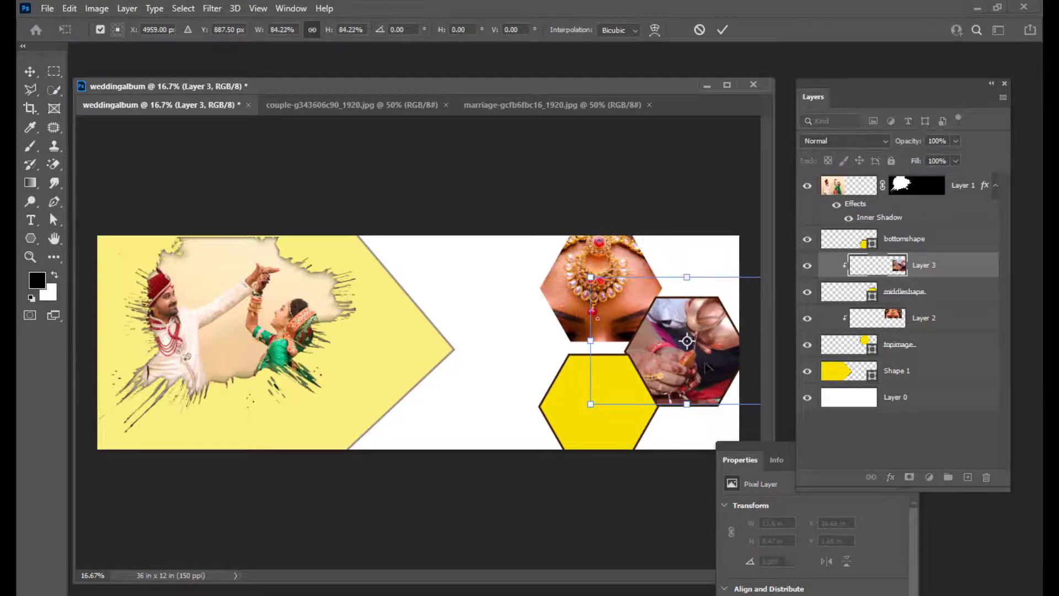
{"action": "left_click_drag", "start_coordinate": [705, 368], "coordinate": [703, 369]}
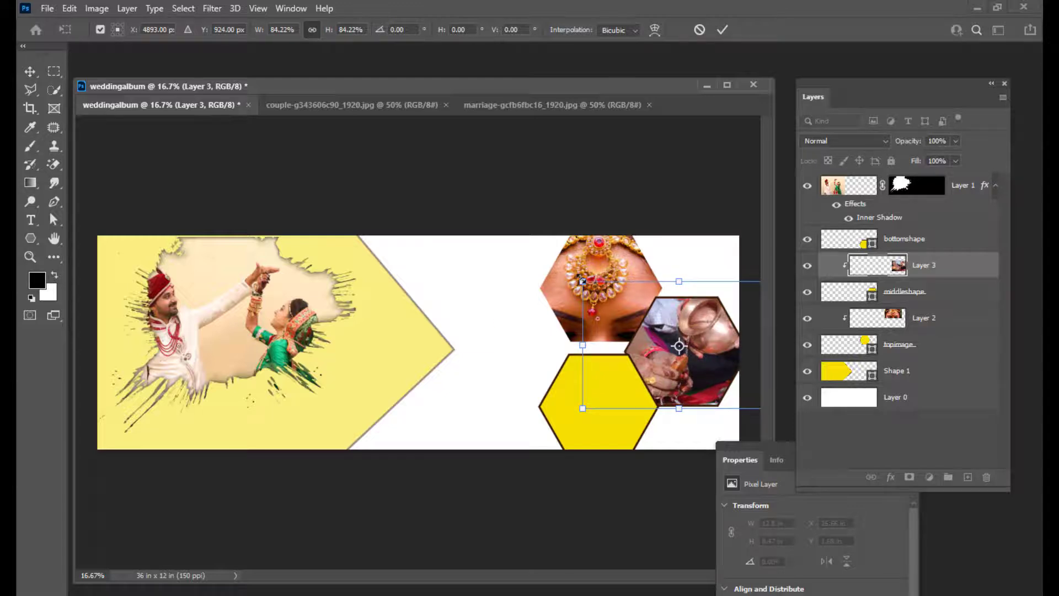
{"action": "left_click_drag", "start_coordinate": [583, 281], "coordinate": [598, 291]}
{"action": "mouse_move", "coordinate": [740, 367]}
{"action": "left_mouse_down"}
{"action": "mouse_move", "coordinate": [752, 333]}
{"action": "mouse_move", "coordinate": [737, 374]}
{"action": "left_mouse_up"}
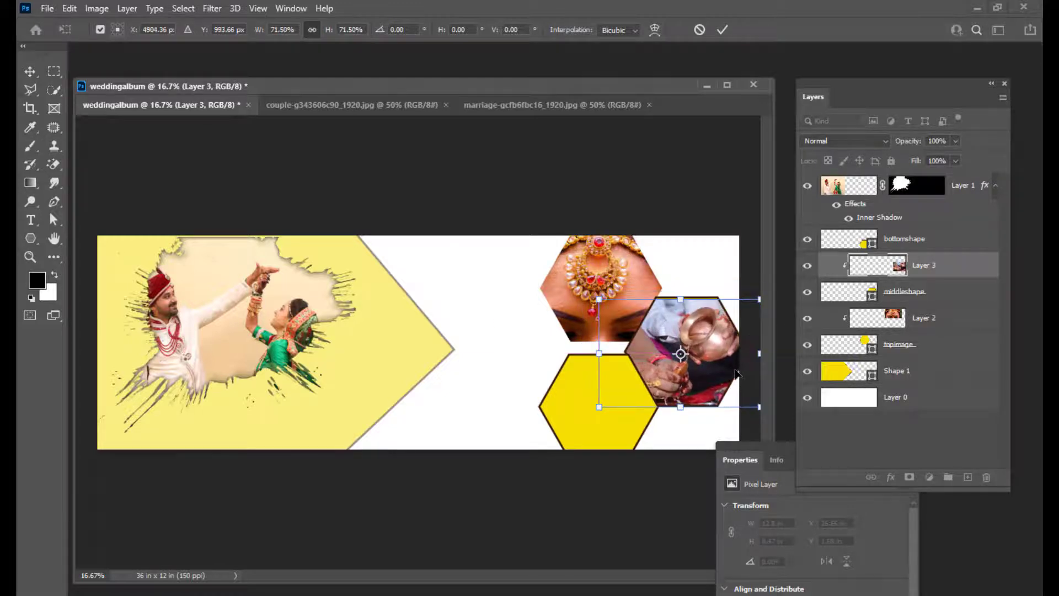
{"action": "key", "text": "Return"}
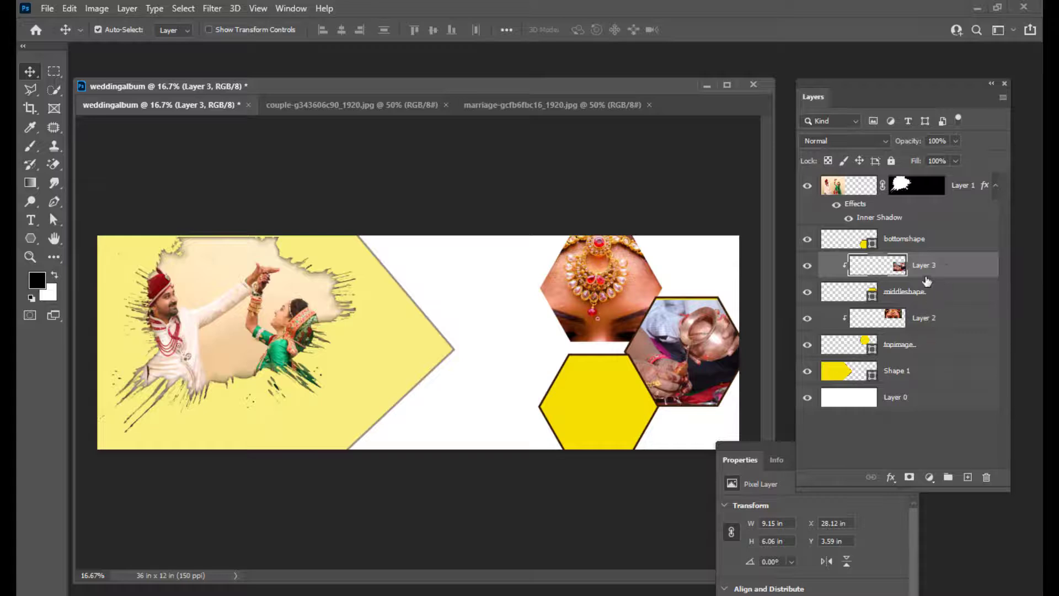
Step: Nudge the marriage photo up and right to about X 29 in, Y 3.51 in within the middle hexagon
{"action": "key", "text": "Up"}
{"action": "key", "text": "Up"}
{"action": "key", "text": "Up"}
{"action": "key", "text": "Up"}
{"action": "key", "text": "Up"}
{"action": "key", "text": "Up"}
{"action": "key", "text": "Up"}
{"action": "key", "text": "Up"}
{"action": "key", "text": "Up"}
{"action": "key", "text": "Up"}
{"action": "key", "text": "Up"}
{"action": "key", "text": "Up"}
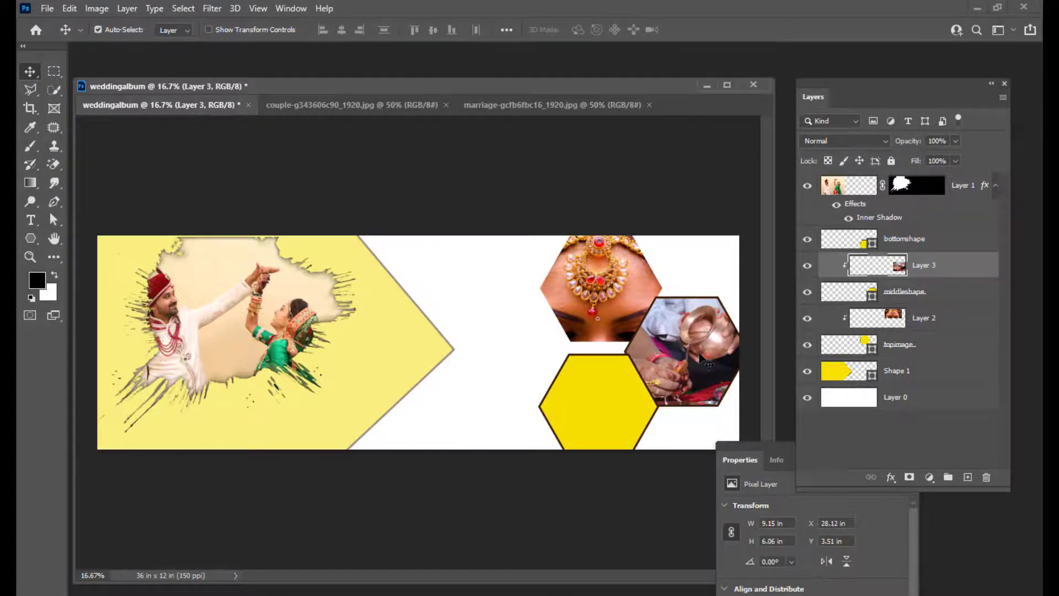
{"action": "key", "text": "Right"}
{"action": "key", "text": "Right"}
{"action": "key", "text": "Right"}
{"action": "key", "text": "Right"}
{"action": "key", "text": "Right"}
{"action": "key", "text": "Right"}
{"action": "key", "text": "Right"}
{"action": "key", "text": "Right"}
{"action": "key", "text": "Right"}
{"action": "key", "text": "Right"}
{"action": "key", "text": "Right"}
{"action": "key", "text": "Right"}
{"action": "key", "text": "Right"}
{"action": "key", "text": "Right"}
{"action": "key", "text": "Right"}
{"action": "key", "text": "Right"}
{"action": "key", "text": "Right"}
{"action": "key", "text": "Right"}
{"action": "key", "text": "Right"}
{"action": "key", "text": "Right"}
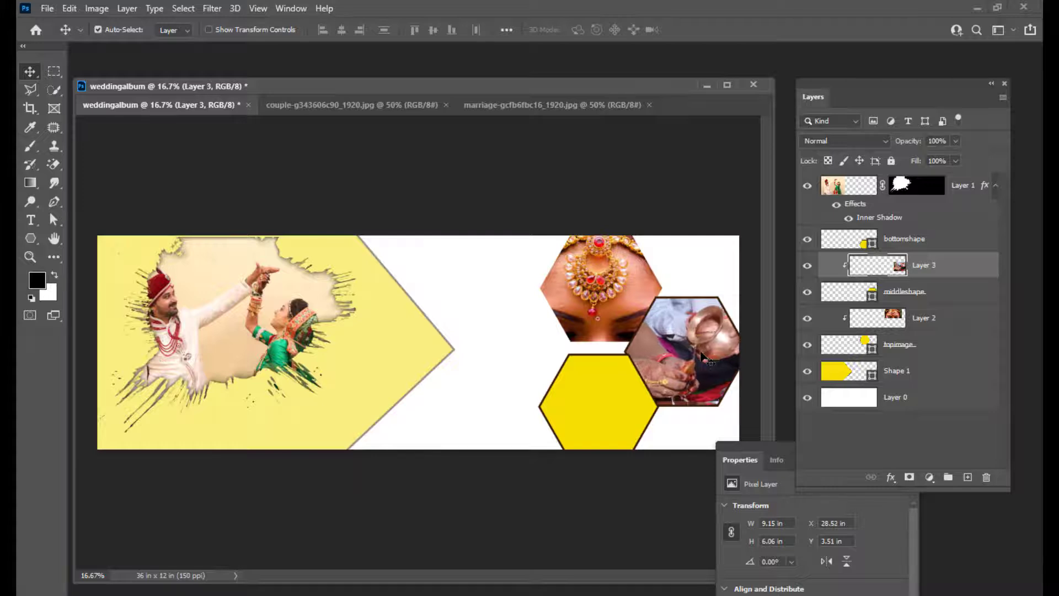
{"action": "key", "text": "Right"}
{"action": "key", "text": "Right"}
{"action": "key", "text": "Right"}
{"action": "key", "text": "Right"}
{"action": "key", "text": "Right"}
{"action": "key", "text": "Right"}
{"action": "key", "text": "Right"}
{"action": "key", "text": "Right"}
{"action": "key", "text": "Right"}
{"action": "key", "text": "Right"}
{"action": "key", "text": "Right"}
{"action": "key", "text": "Right"}
{"action": "left_click_drag", "start_coordinate": [709, 362], "coordinate": [710, 362]}
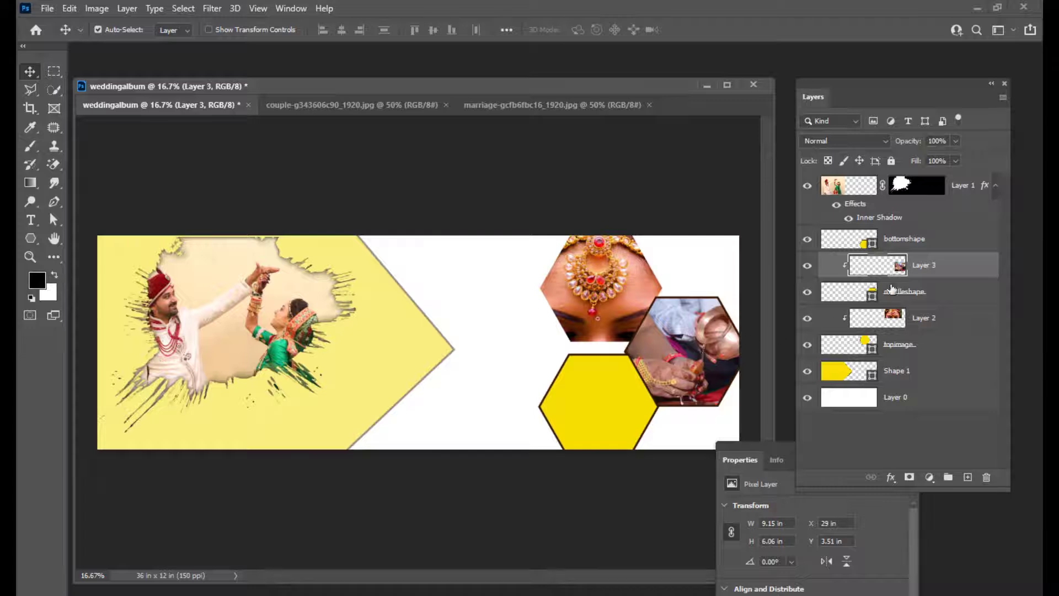
Step: Open wedding-gf175c0f3a_1920 and copy it into the album directly above the bottomshape layer, over the lower hexagon
{"action": "left_click", "coordinate": [932, 241]}
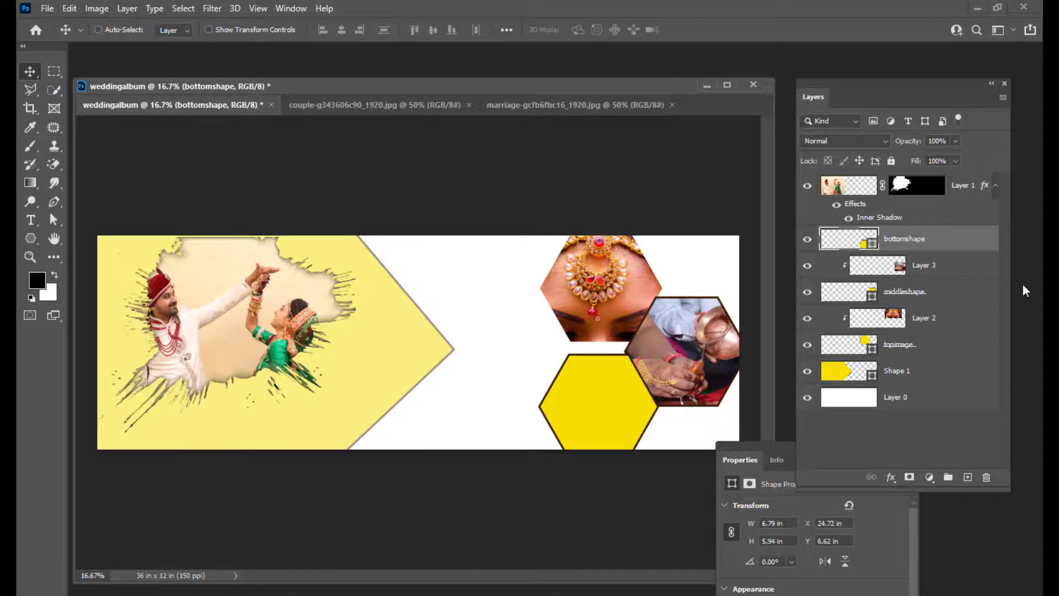
{"action": "key", "text": "ctrl+o"}
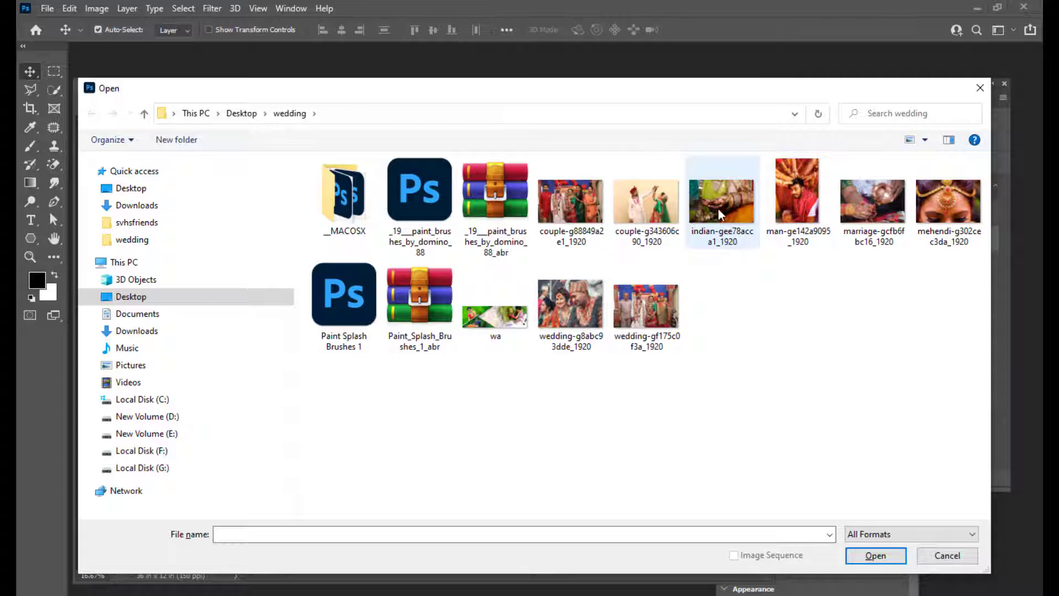
{"action": "left_click", "coordinate": [796, 204]}
{"action": "left_click", "coordinate": [646, 303]}
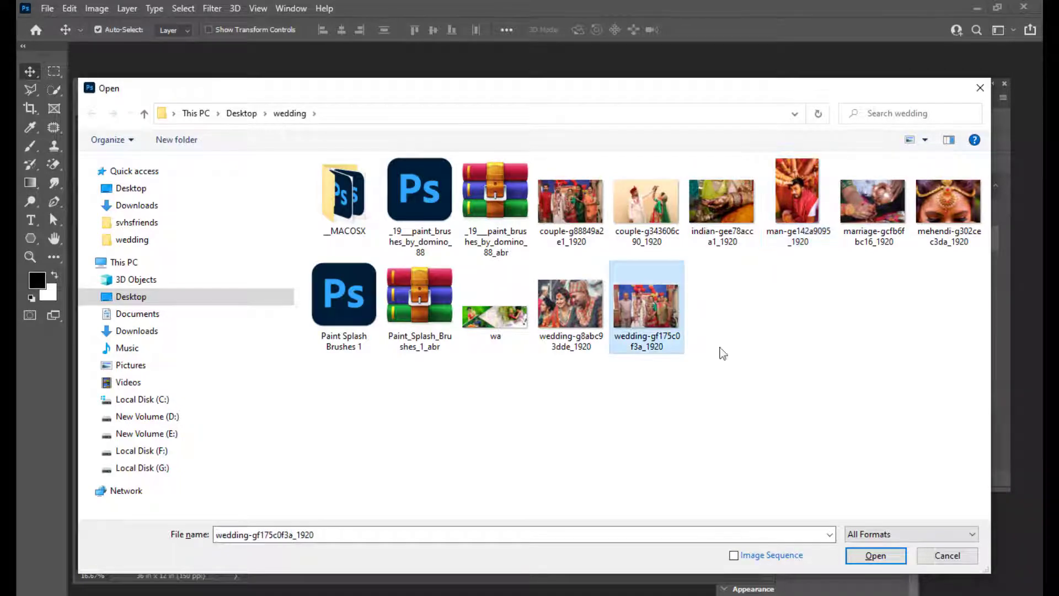
{"action": "left_click", "coordinate": [876, 555]}
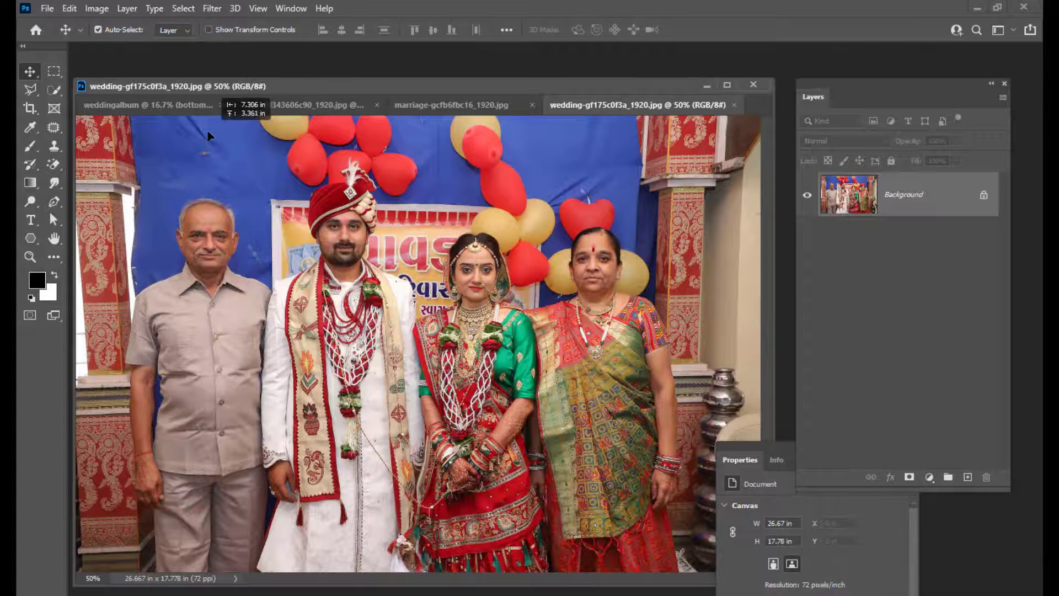
{"action": "left_click", "coordinate": [185, 105]}
{"action": "left_click_drag", "start_coordinate": [185, 105], "coordinate": [640, 407]}
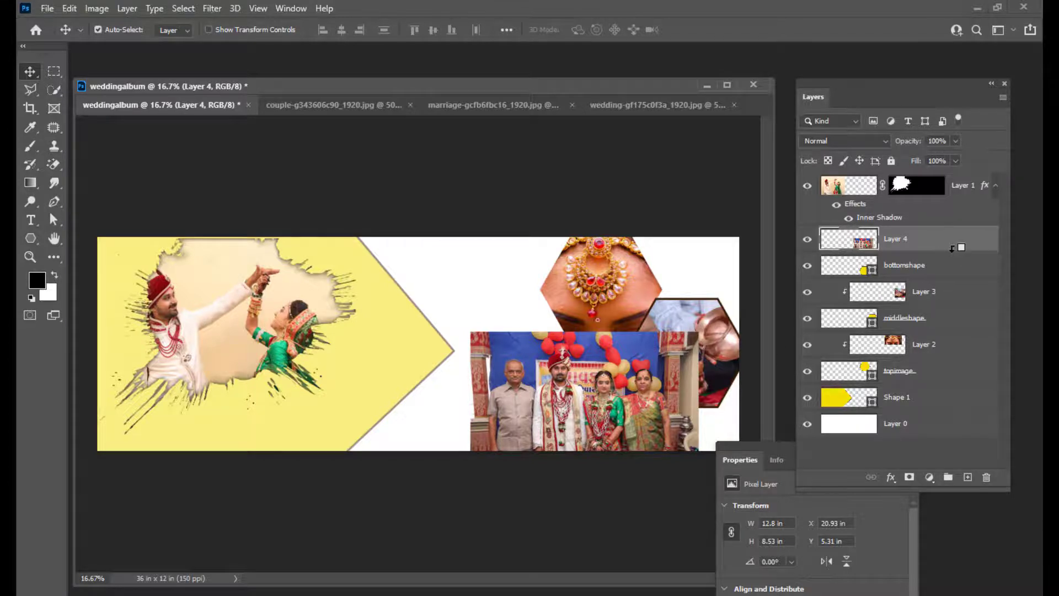
Step: Clip the family photo to the bottomshape layer and scale it to about 72%, framing the couple in the lower hexagon
{"action": "left_click", "coordinate": [960, 250], "text": "alt"}
{"action": "left_click_drag", "start_coordinate": [596, 416], "coordinate": [670, 421]}
{"action": "key", "text": "ctrl+t"}
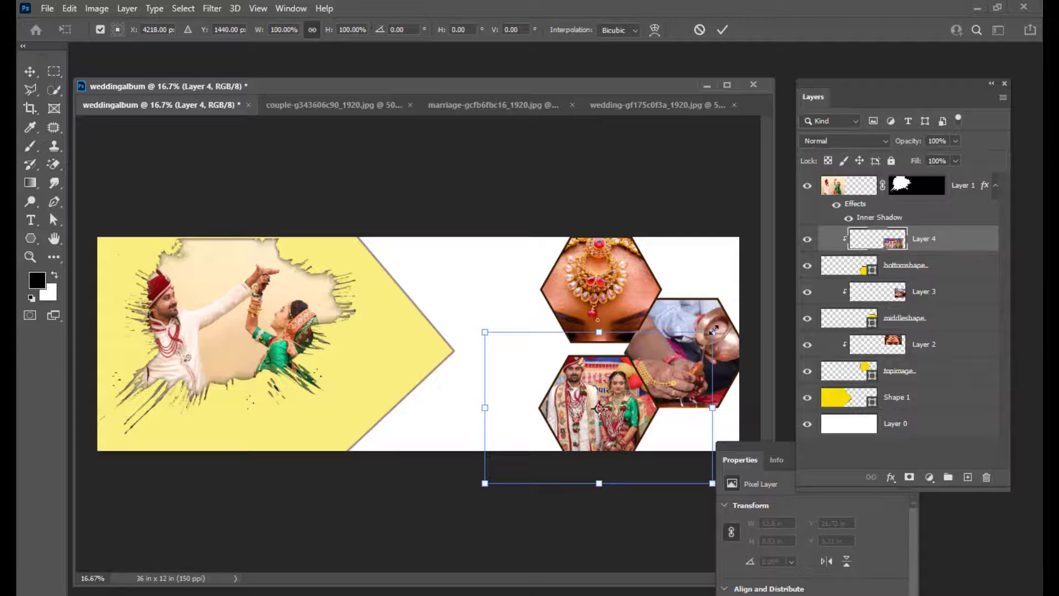
{"action": "left_click_drag", "start_coordinate": [713, 330], "coordinate": [671, 350]}
{"action": "left_click_drag", "start_coordinate": [628, 384], "coordinate": [643, 414]}
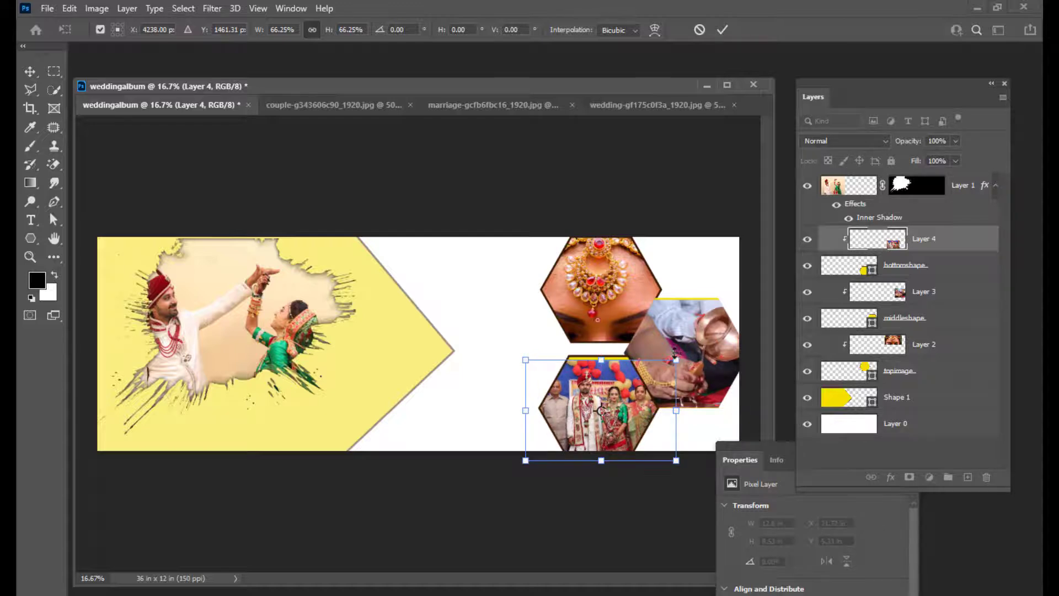
{"action": "left_click_drag", "start_coordinate": [676, 357], "coordinate": [683, 356]}
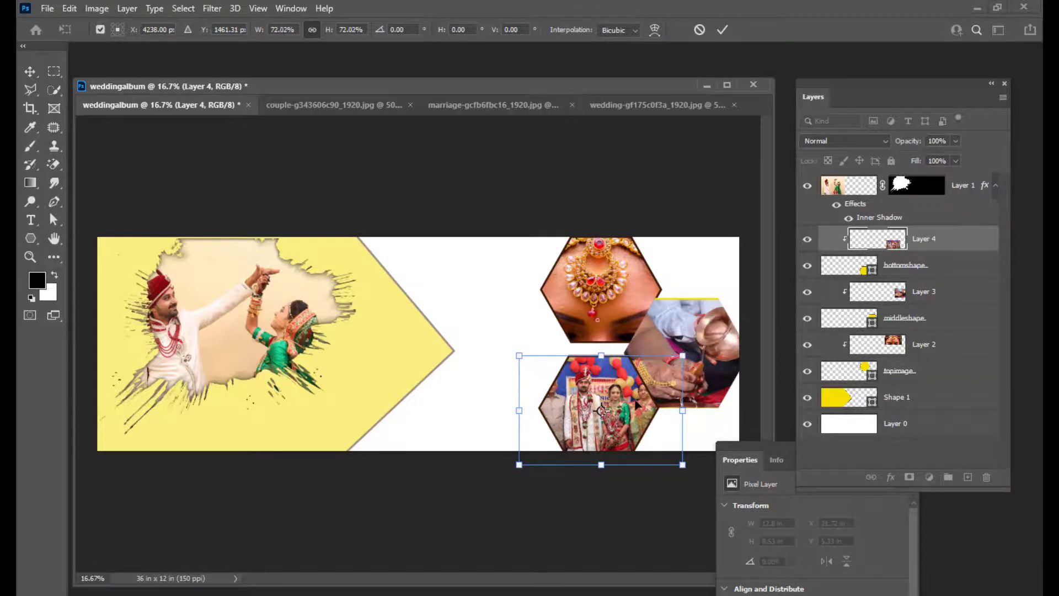
{"action": "key", "text": "Return"}
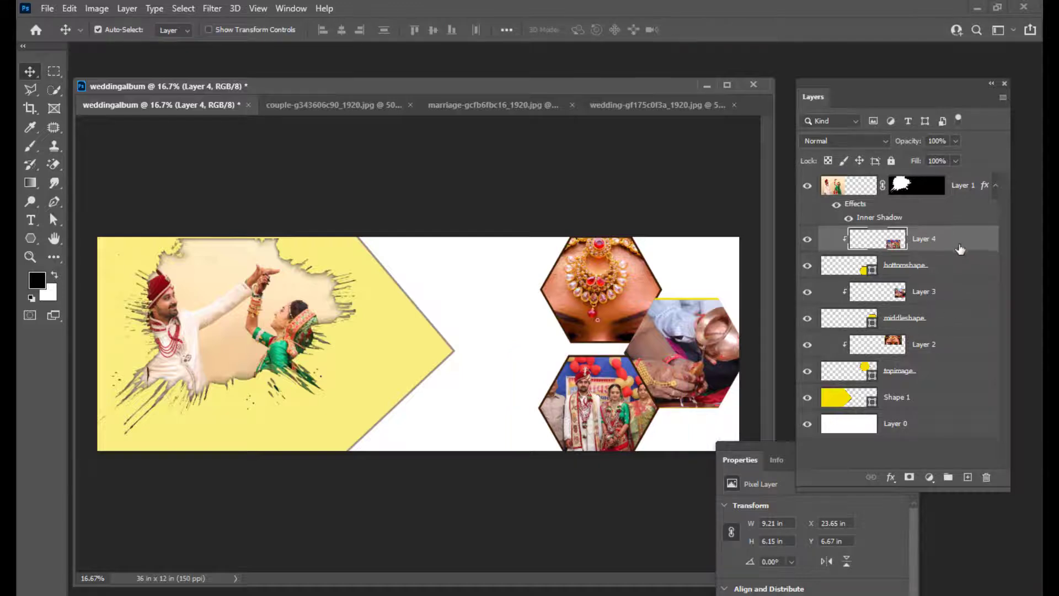
Step: Shift the upper-left corner point of the bottomshape hexagon's path slightly to the left
{"action": "left_click", "coordinate": [950, 265]}
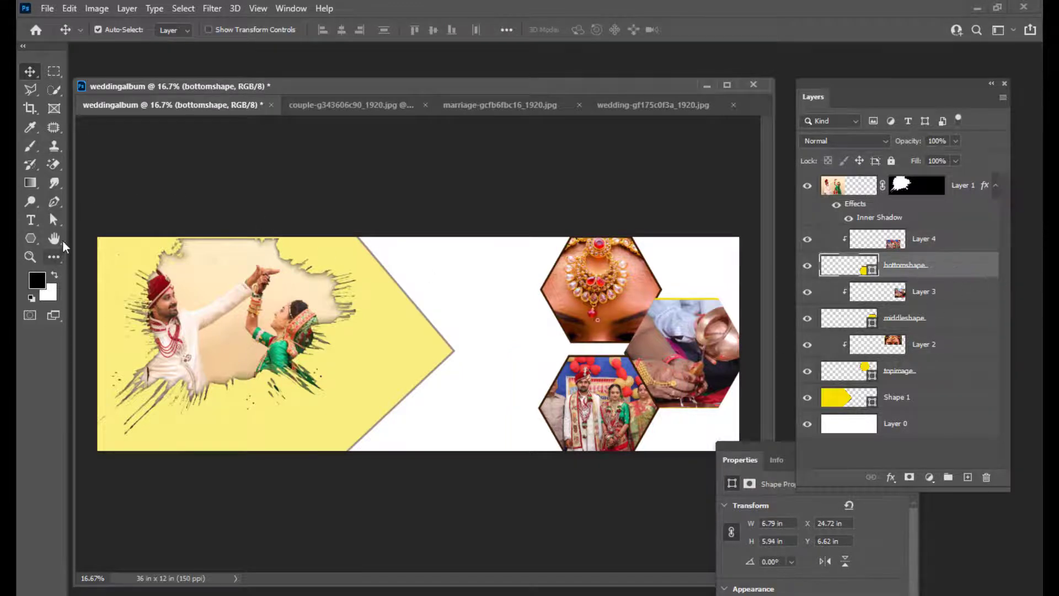
{"action": "left_click", "coordinate": [53, 219]}
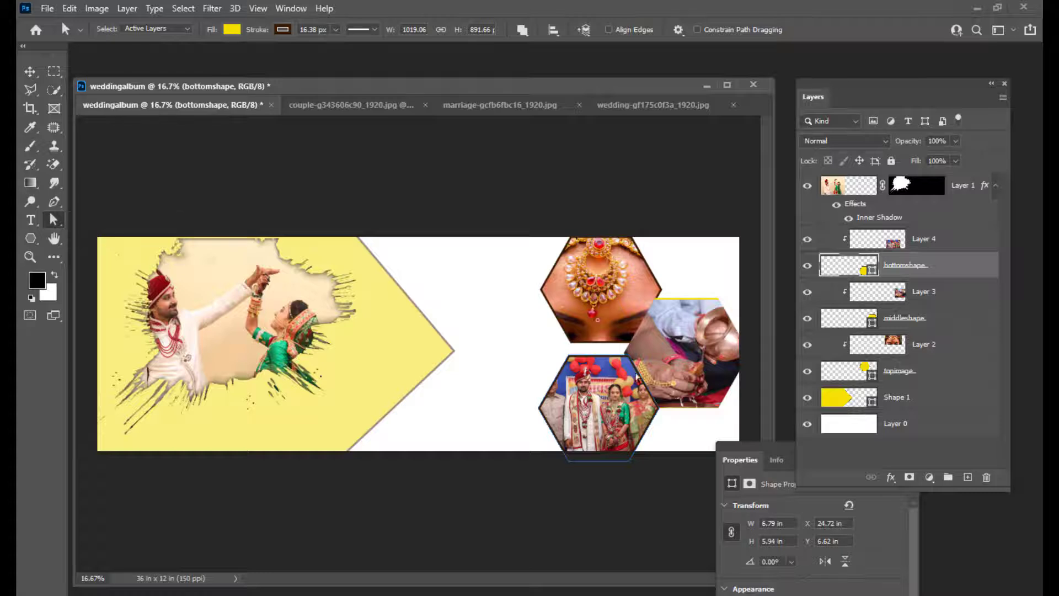
{"action": "left_click_drag", "start_coordinate": [570, 356], "coordinate": [564, 355]}
{"action": "left_click", "coordinate": [485, 239]}
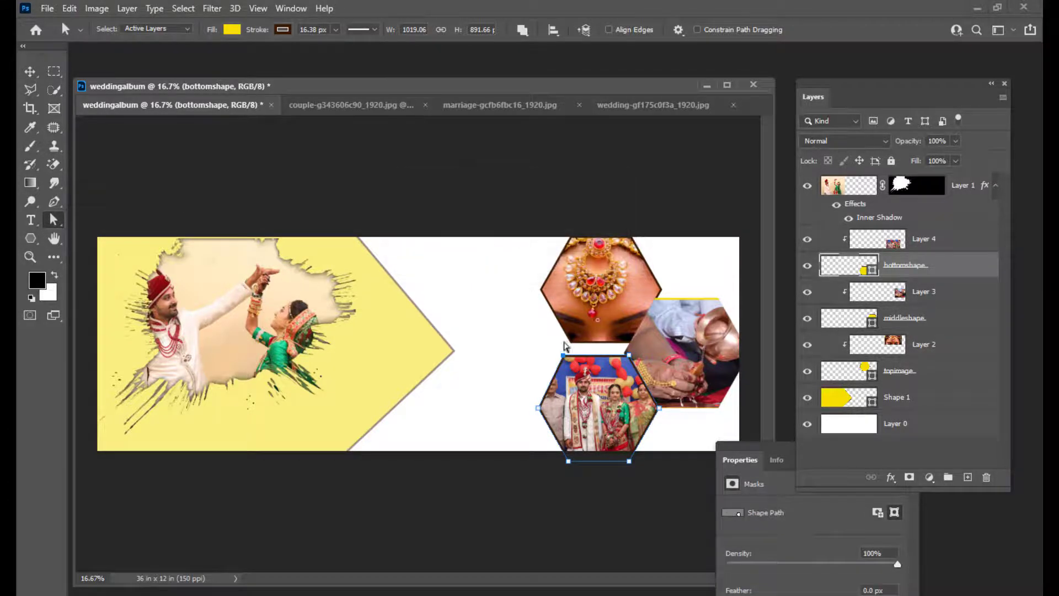
Step: Shift the left, upper-left and lower-left corner points of the bottomshape hexagon slightly outward to the left
{"action": "left_click_drag", "start_coordinate": [538, 409], "coordinate": [530, 409]}
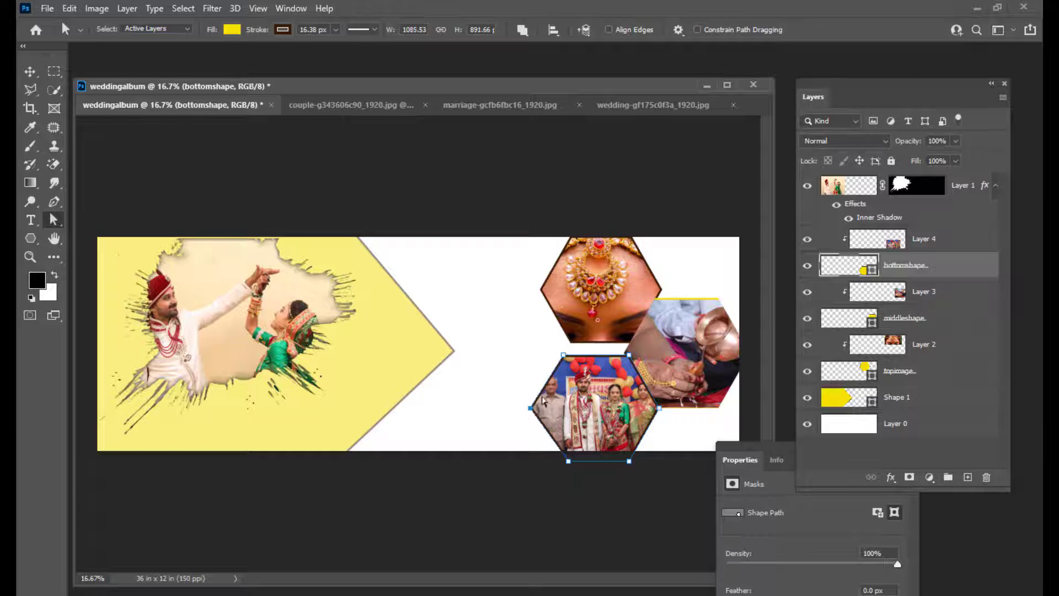
{"action": "left_click_drag", "start_coordinate": [564, 356], "coordinate": [555, 357]}
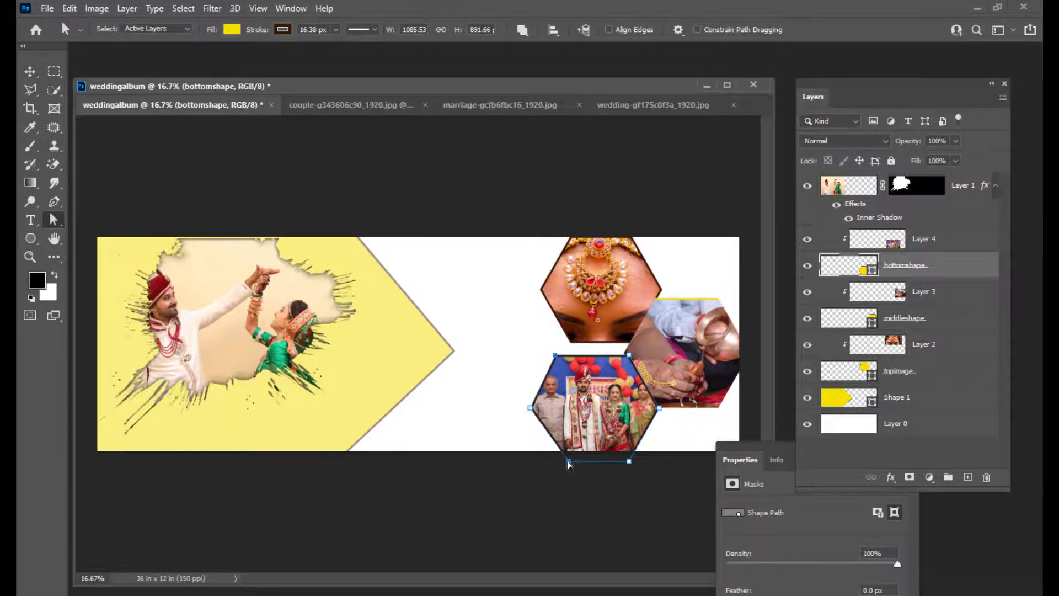
{"action": "left_click_drag", "start_coordinate": [569, 463], "coordinate": [559, 464]}
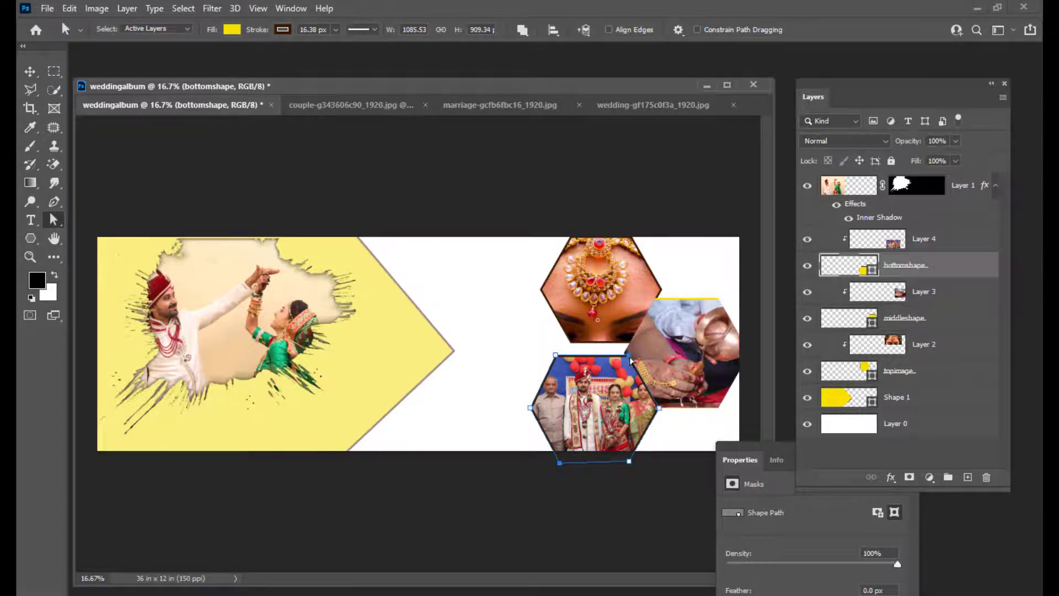
Step: Shift the upper-right, right and lower-right corner points of the bottomshape hexagon slightly outward, and deselect the layer
{"action": "left_click_drag", "start_coordinate": [631, 361], "coordinate": [638, 360]}
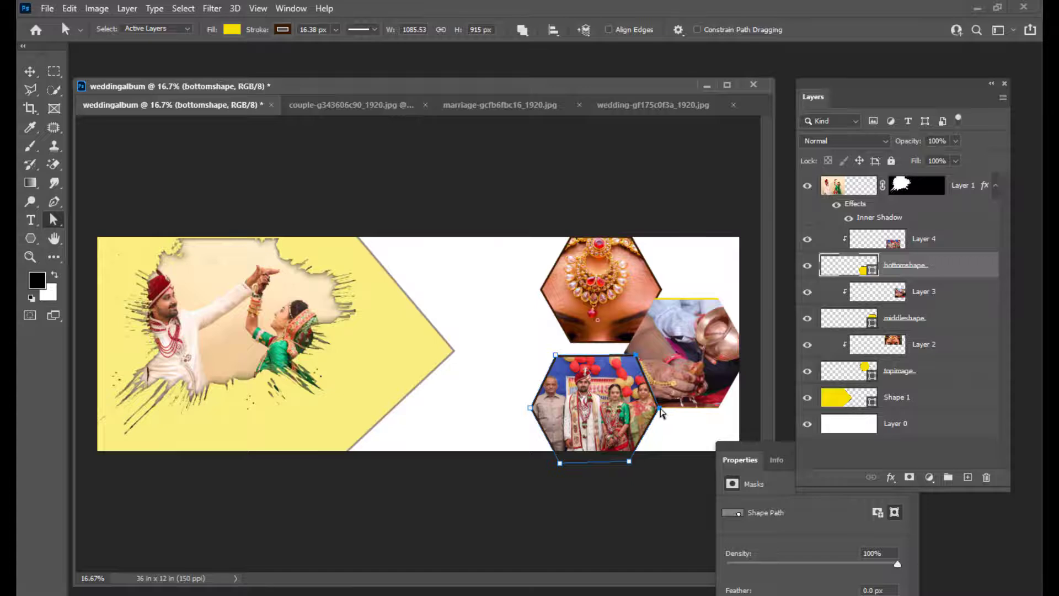
{"action": "left_click_drag", "start_coordinate": [662, 409], "coordinate": [665, 409]}
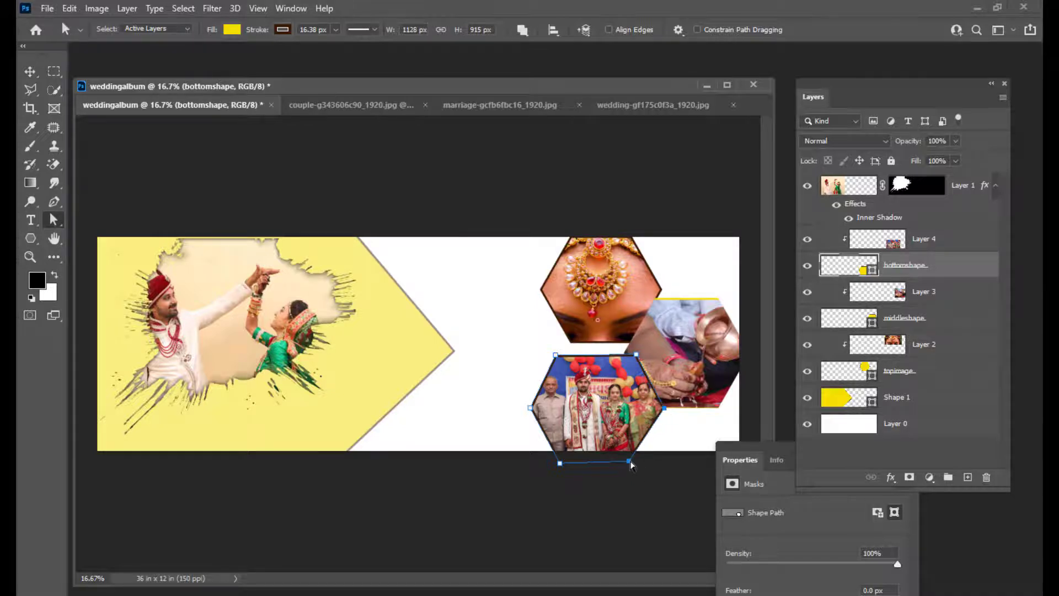
{"action": "left_click_drag", "start_coordinate": [632, 465], "coordinate": [639, 467]}
{"action": "left_click_drag", "start_coordinate": [637, 463], "coordinate": [638, 466]}
{"action": "left_click", "coordinate": [29, 72]}
{"action": "left_click", "coordinate": [483, 210]}
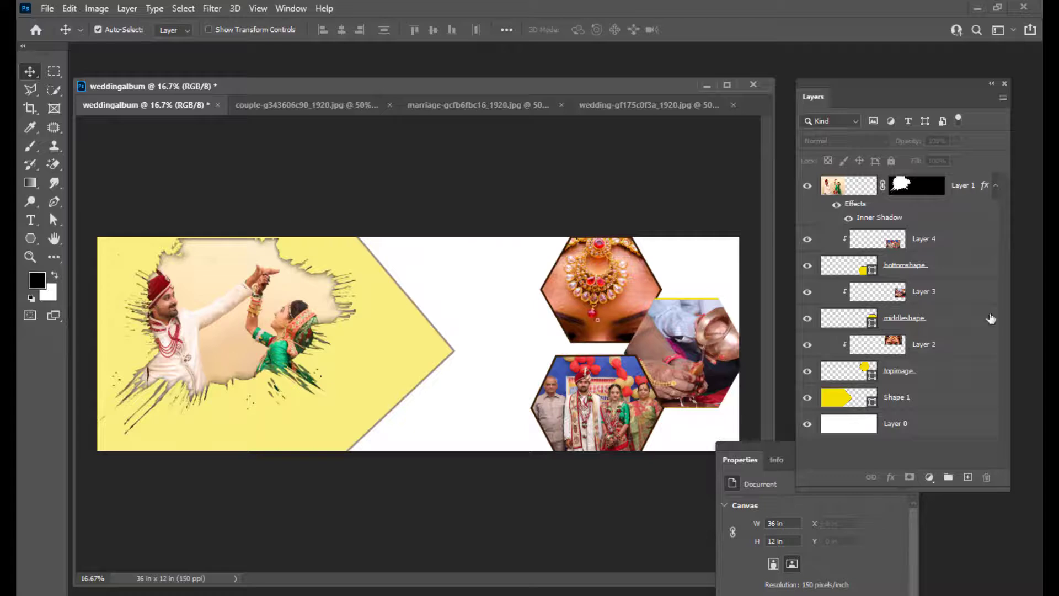
Step: Nudge the upper-left corner point of the middleshape hexagon slightly, converting the live shape to a regular path
{"action": "right_click", "coordinate": [676, 351]}
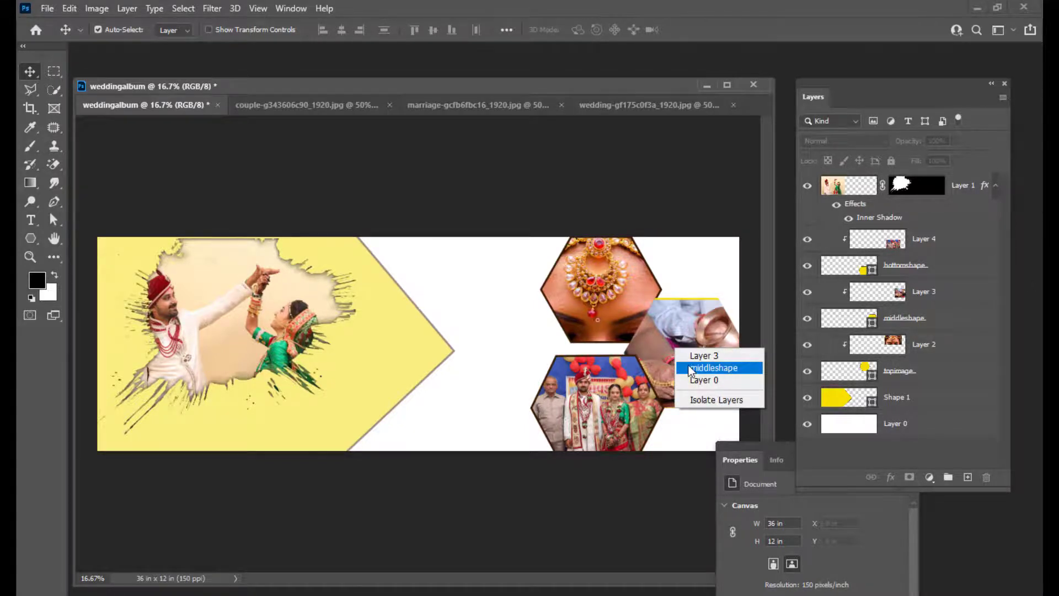
{"action": "left_click", "coordinate": [691, 368]}
{"action": "key", "text": "ctrl"}
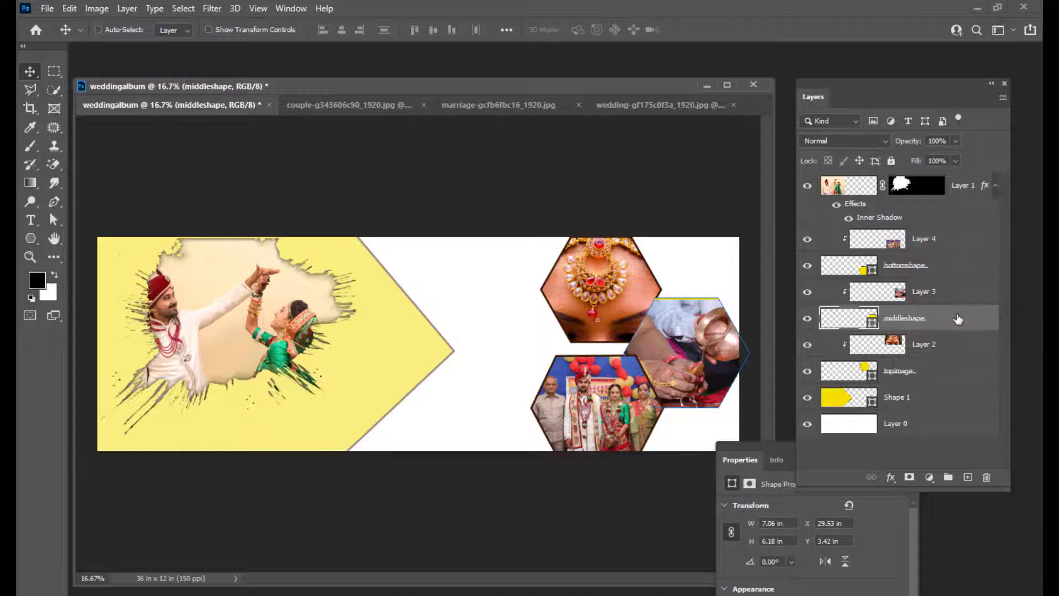
{"action": "key", "text": "ctrl+t"}
{"action": "left_click", "coordinate": [510, 248]}
{"action": "left_click", "coordinate": [53, 220]}
{"action": "left_click", "coordinate": [708, 307]}
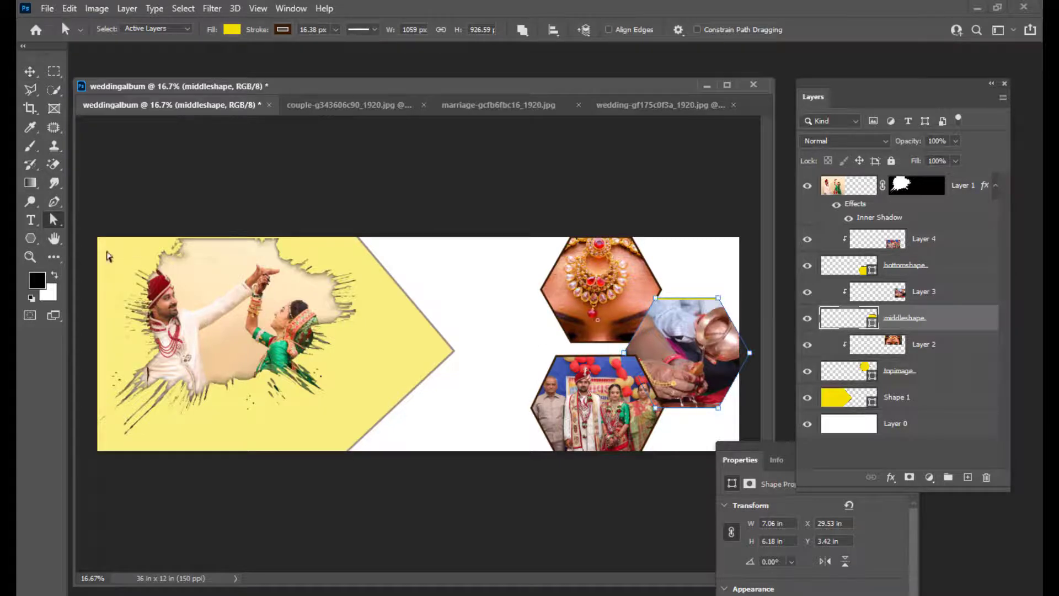
{"action": "left_click_drag", "start_coordinate": [655, 302], "coordinate": [655, 299]}
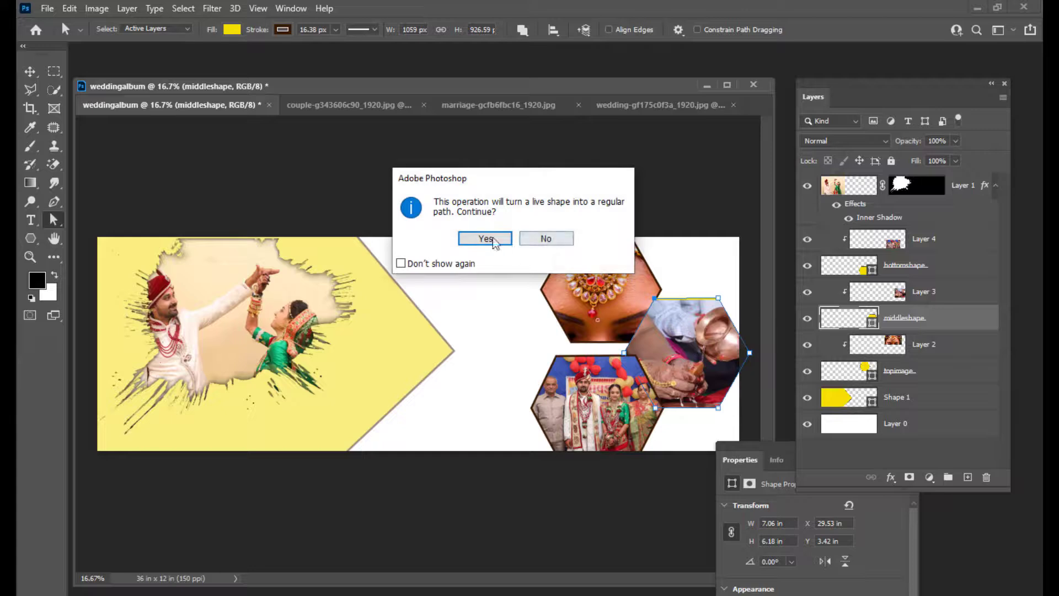
{"action": "key", "text": "Return"}
{"action": "key", "text": "v"}
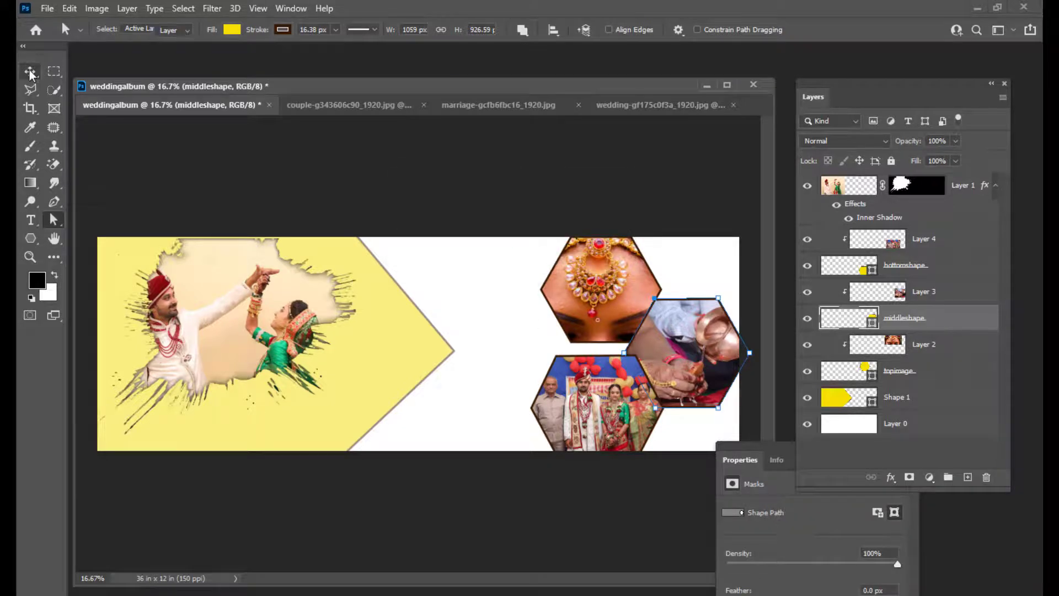
{"action": "left_click", "coordinate": [676, 203]}
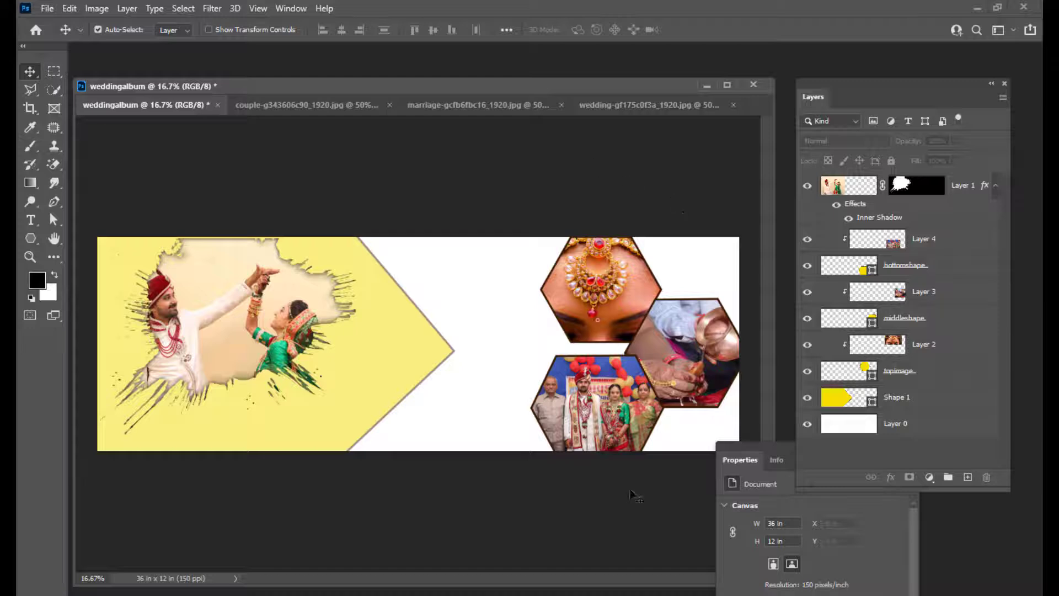
Step: Open the bride-g797a8ede8_1920 photo from the wedding folder
{"action": "left_click_drag", "start_coordinate": [749, 458], "coordinate": [973, 484]}
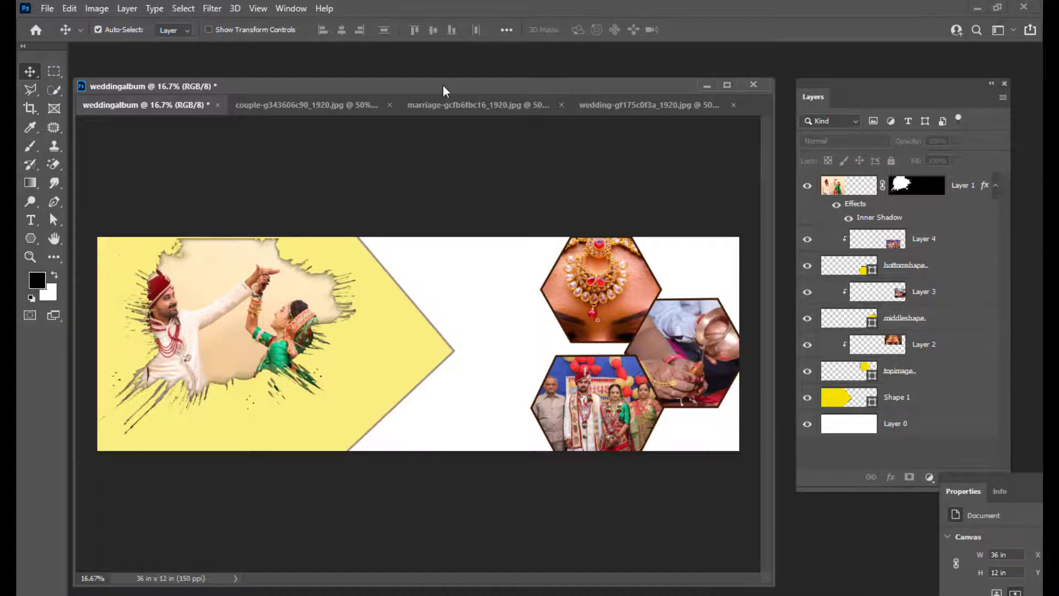
{"action": "mouse_move", "coordinate": [443, 90]}
{"action": "left_mouse_down"}
{"action": "mouse_move", "coordinate": [491, 83]}
{"action": "mouse_move", "coordinate": [452, 86]}
{"action": "left_mouse_up"}
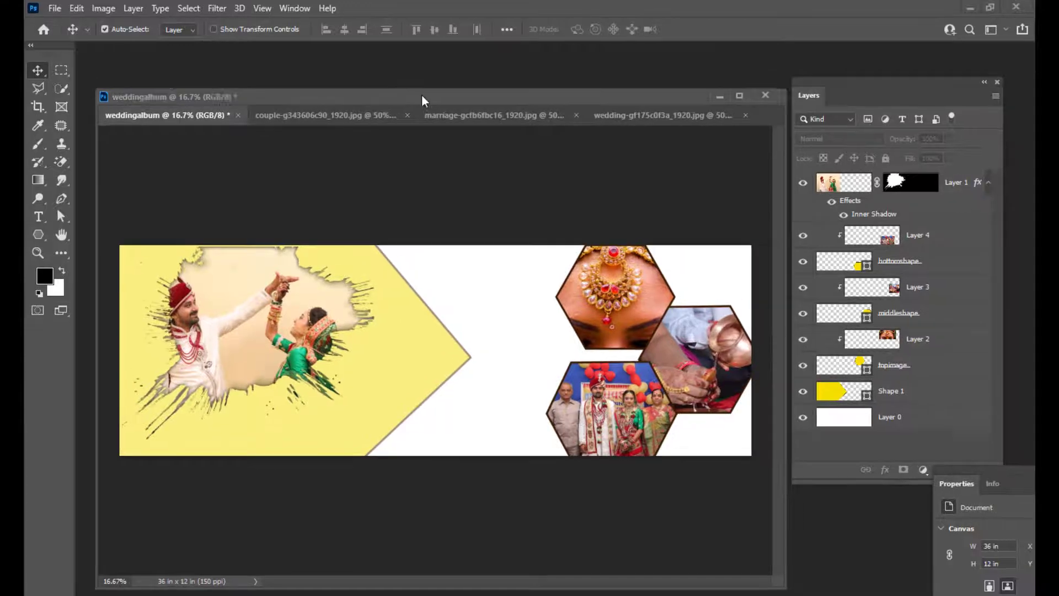
{"action": "mouse_move", "coordinate": [423, 95]}
{"action": "left_mouse_down"}
{"action": "mouse_move", "coordinate": [431, 96]}
{"action": "mouse_move", "coordinate": [422, 94]}
{"action": "left_mouse_up"}
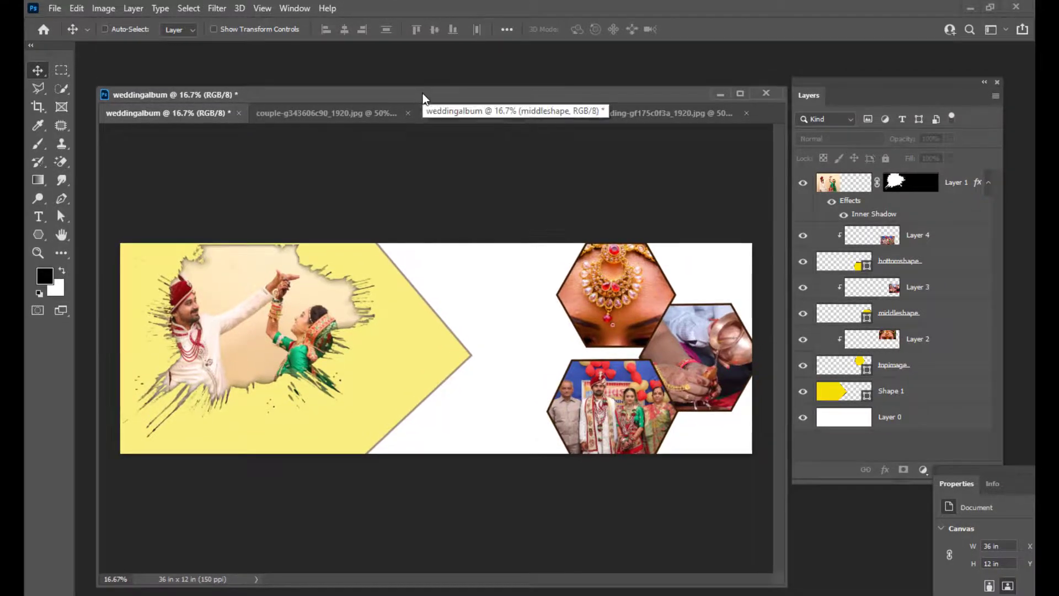
{"action": "key", "text": "ctrl+o"}
{"action": "left_click", "coordinate": [586, 207]}
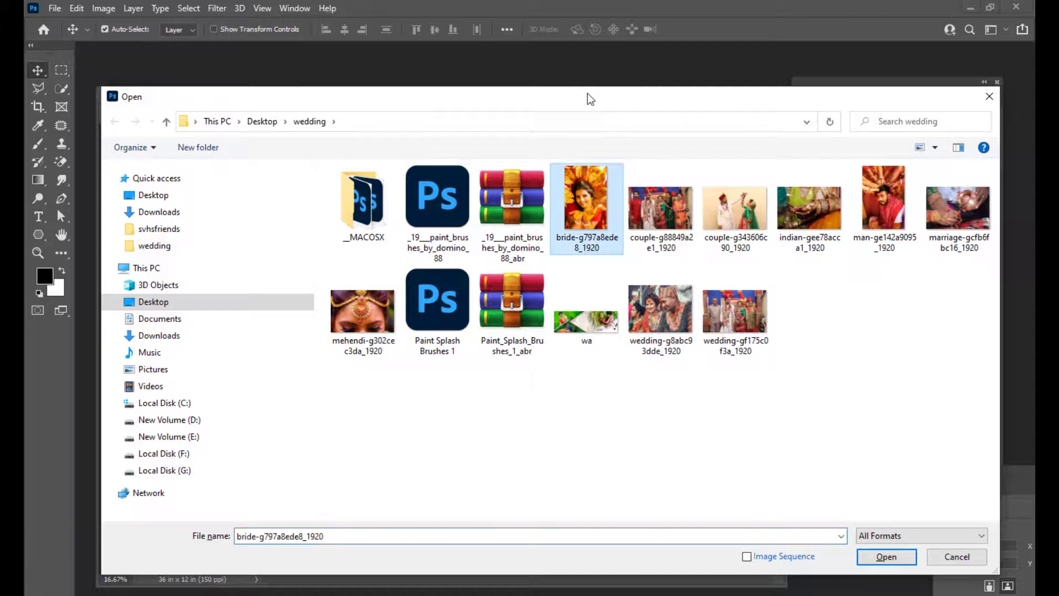
{"action": "left_click_drag", "start_coordinate": [585, 95], "coordinate": [502, 57]}
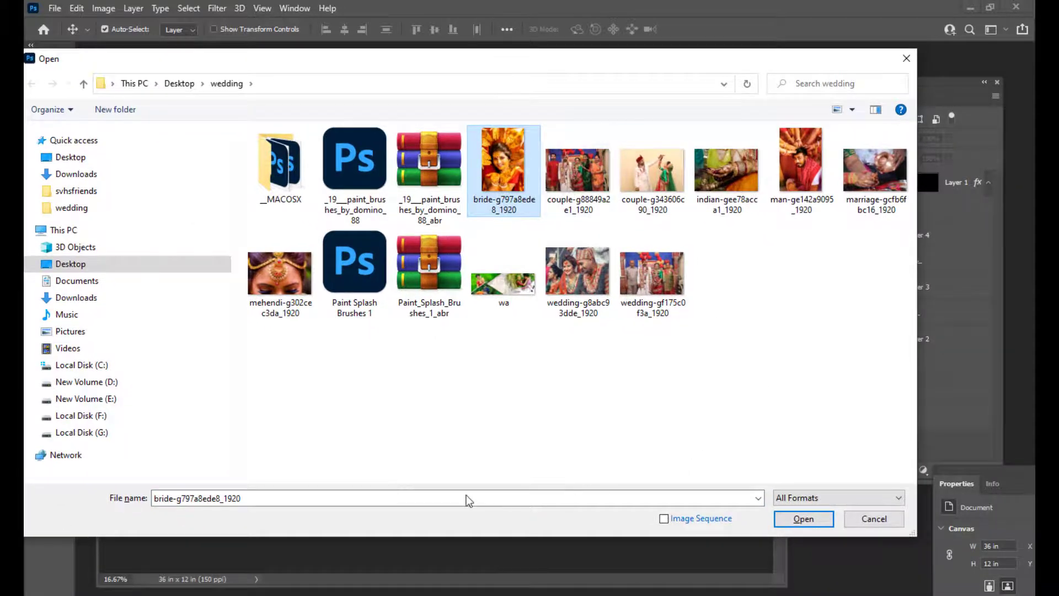
{"action": "left_click", "coordinate": [438, 569]}
{"action": "left_click", "coordinate": [499, 176]}
{"action": "left_click", "coordinate": [799, 518]}
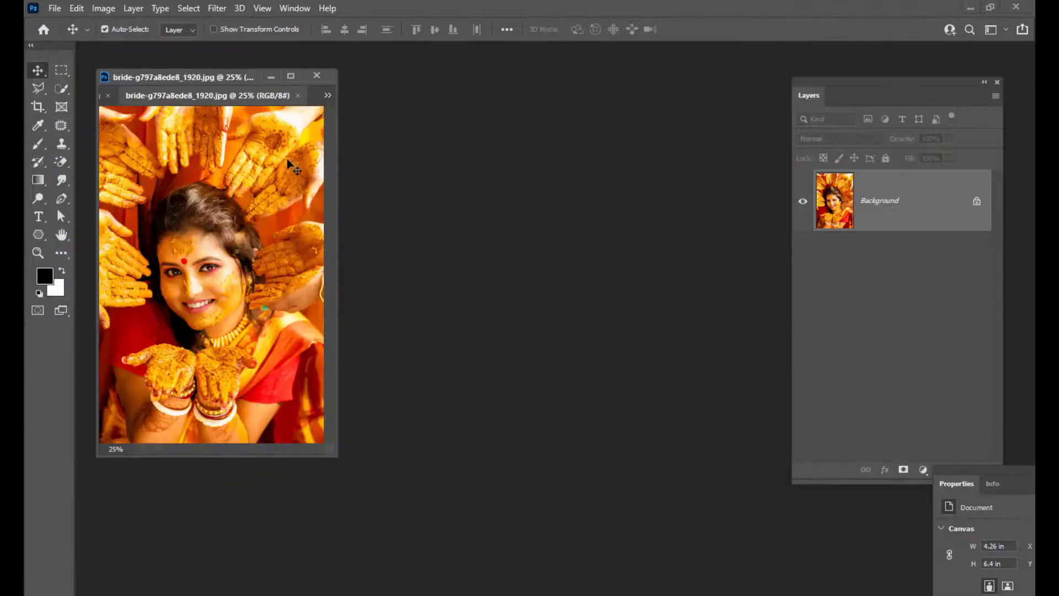
Step: Copy the bride photo from its separate window into the weddingalbum document, placing it in the middle of the spread
{"action": "left_click_drag", "start_coordinate": [232, 95], "coordinate": [657, 171]}
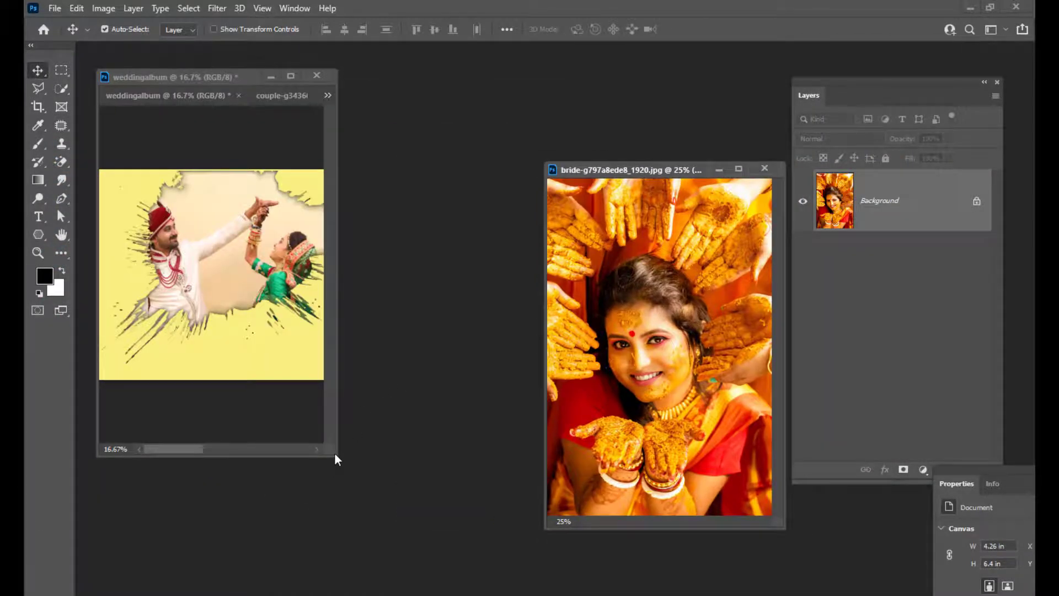
{"action": "left_click_drag", "start_coordinate": [336, 457], "coordinate": [687, 565]}
{"action": "left_click", "coordinate": [749, 453]}
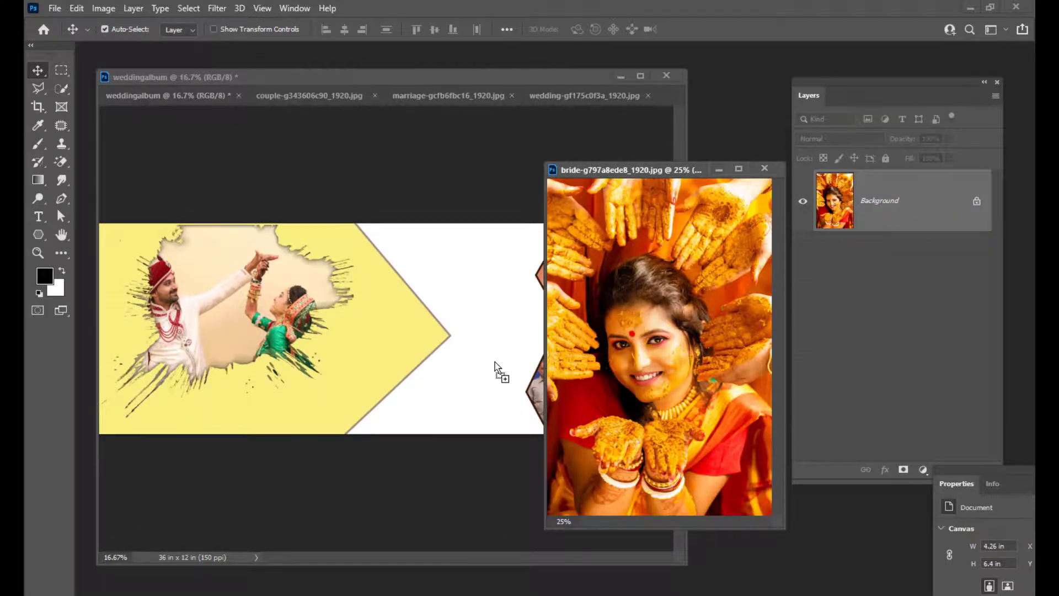
{"action": "left_click_drag", "start_coordinate": [495, 362], "coordinate": [439, 339]}
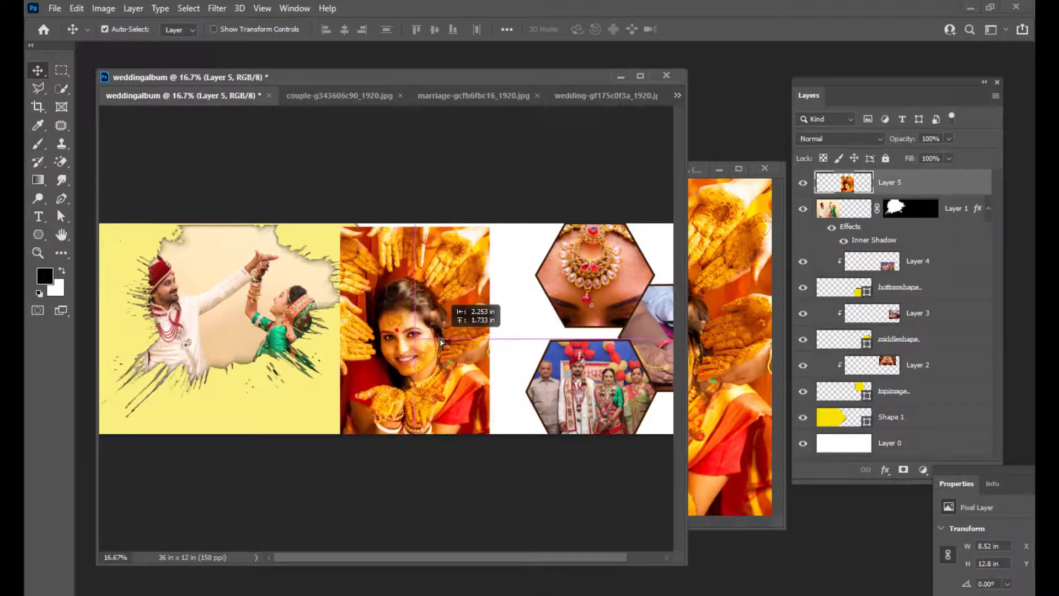
Step: Scale the bride photo to 173% and move it so her face and hands fill the spread's middle
{"action": "left_click_drag", "start_coordinate": [579, 79], "coordinate": [578, 51]}
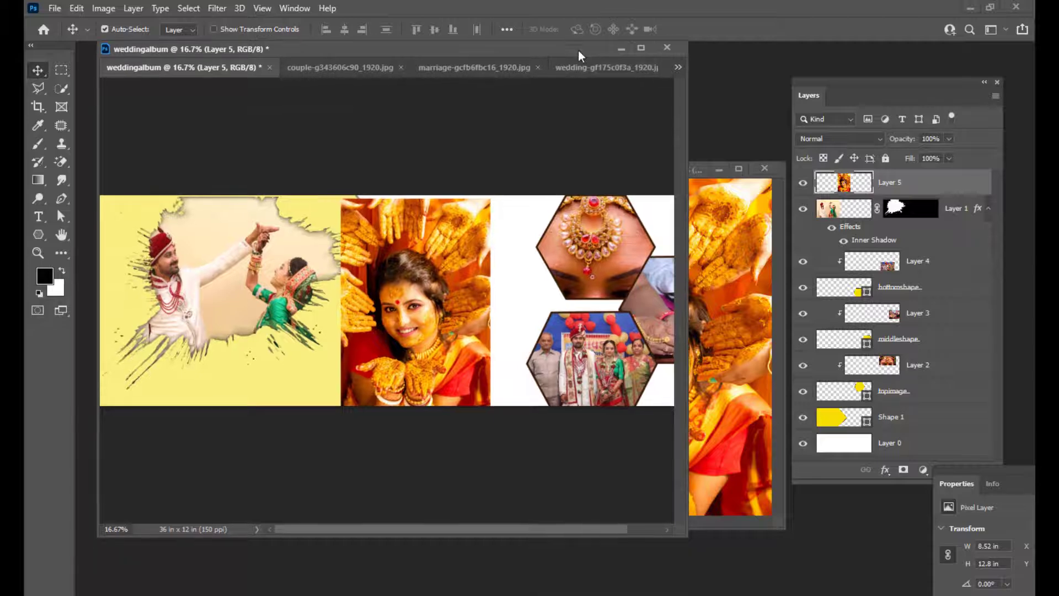
{"action": "left_click_drag", "start_coordinate": [684, 535], "coordinate": [899, 571]}
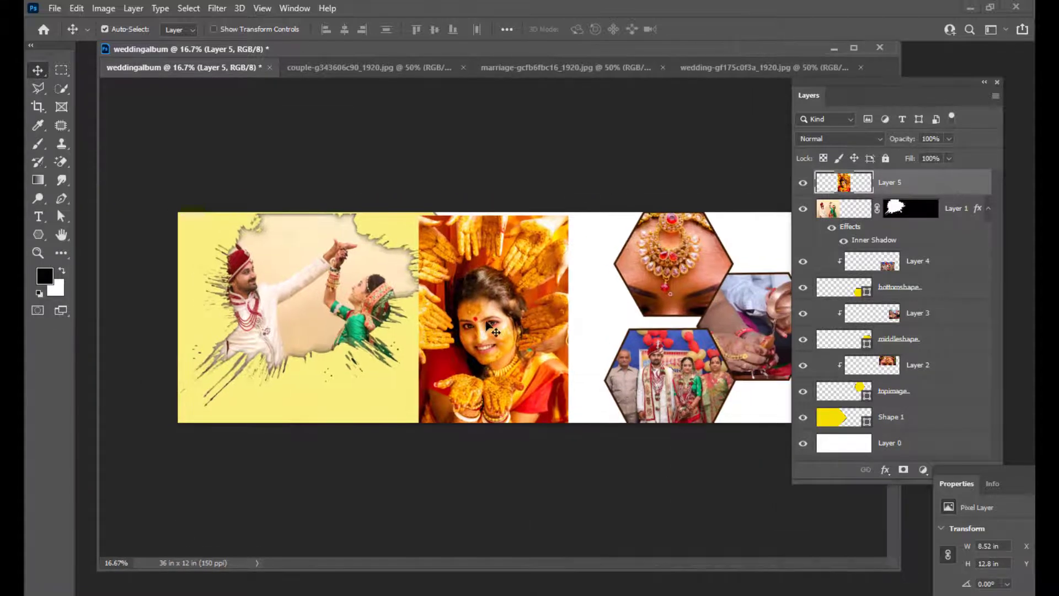
{"action": "key", "text": "ctrl+t"}
{"action": "left_click_drag", "start_coordinate": [565, 208], "coordinate": [634, 142]}
{"action": "left_click_drag", "start_coordinate": [567, 254], "coordinate": [561, 244]}
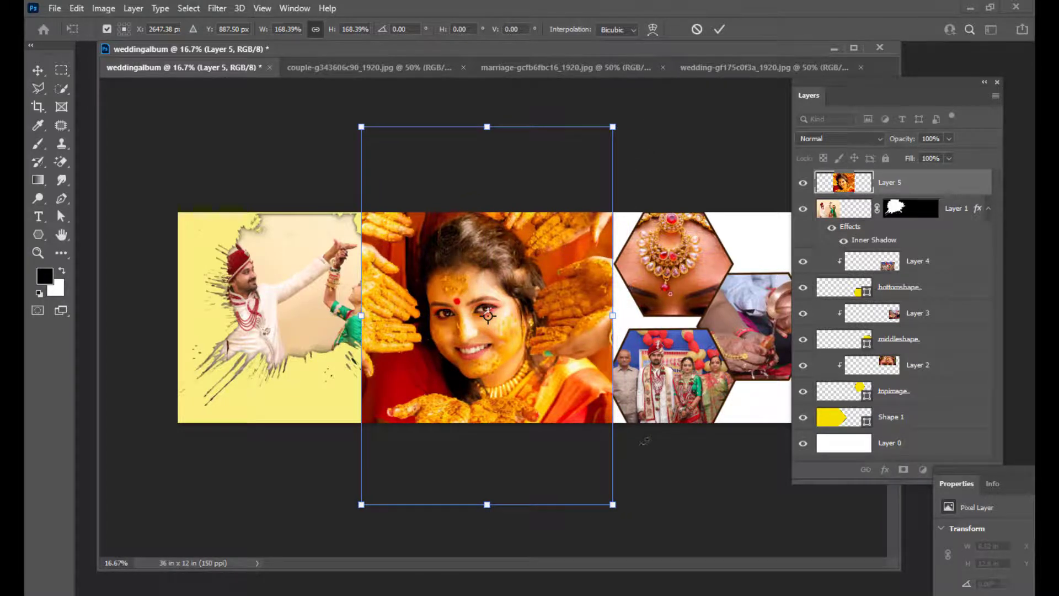
{"action": "left_click_drag", "start_coordinate": [616, 504], "coordinate": [620, 509]}
{"action": "left_click_drag", "start_coordinate": [552, 368], "coordinate": [559, 339]}
{"action": "key", "text": "Return"}
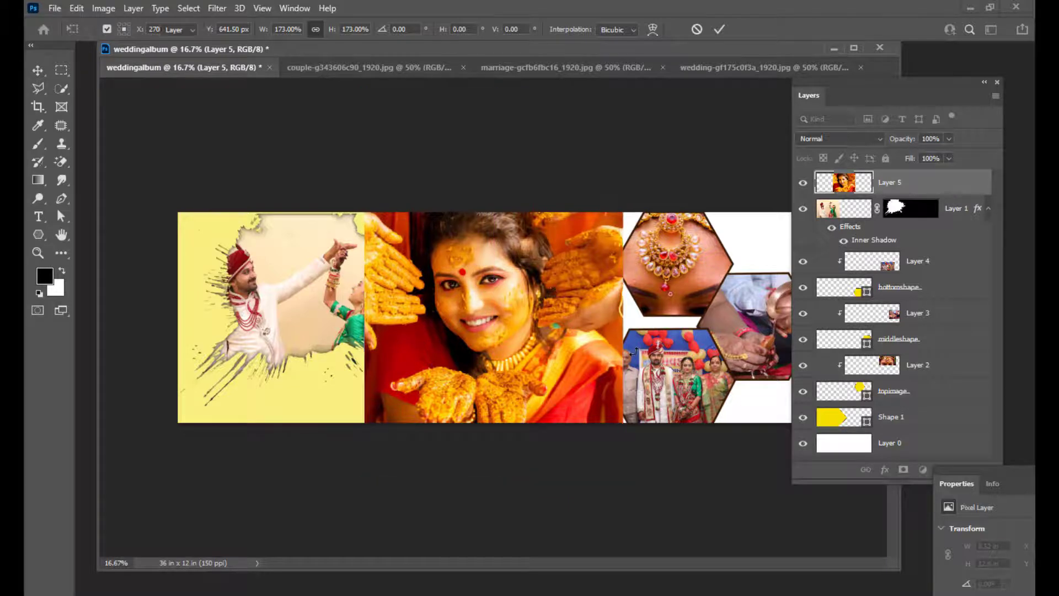
Step: Move the bride photo layer down the stack to sit between topimage and Shape 1
{"action": "left_click_drag", "start_coordinate": [819, 84], "coordinate": [738, 58]}
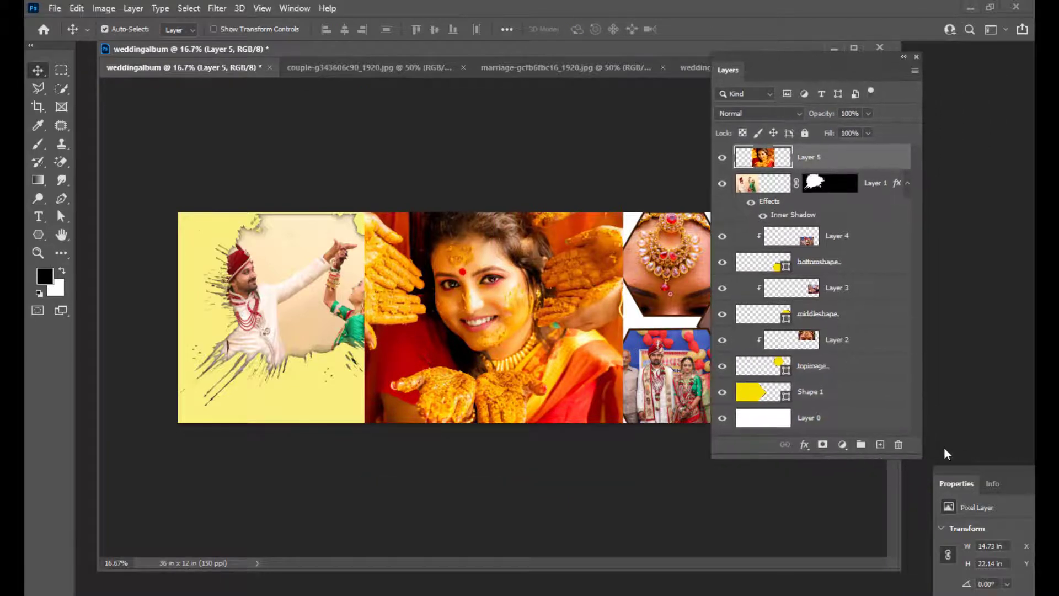
{"action": "left_click_drag", "start_coordinate": [919, 455], "coordinate": [955, 487]}
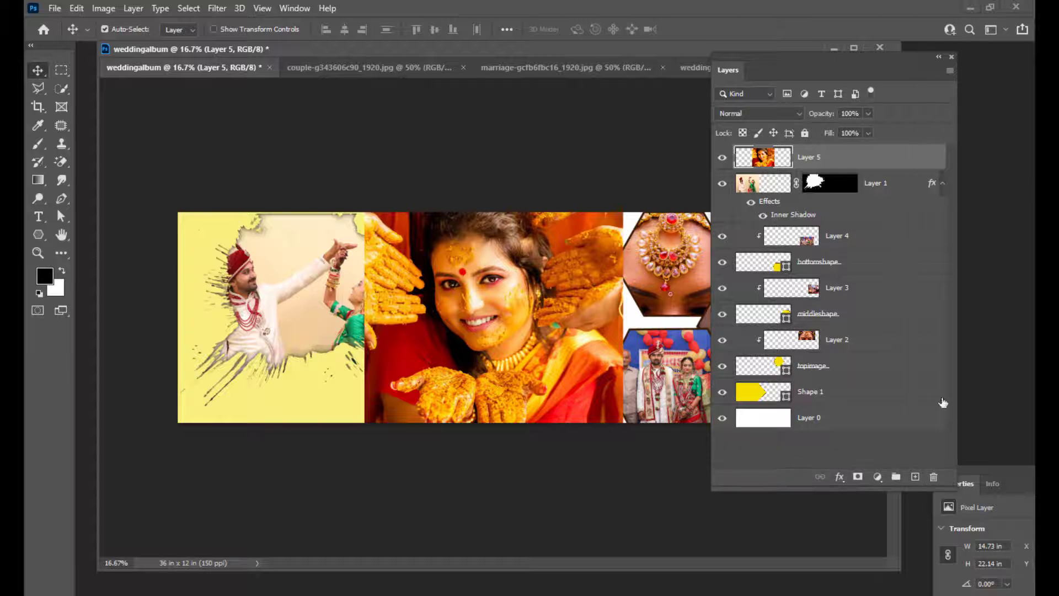
{"action": "left_click_drag", "start_coordinate": [853, 161], "coordinate": [850, 378]}
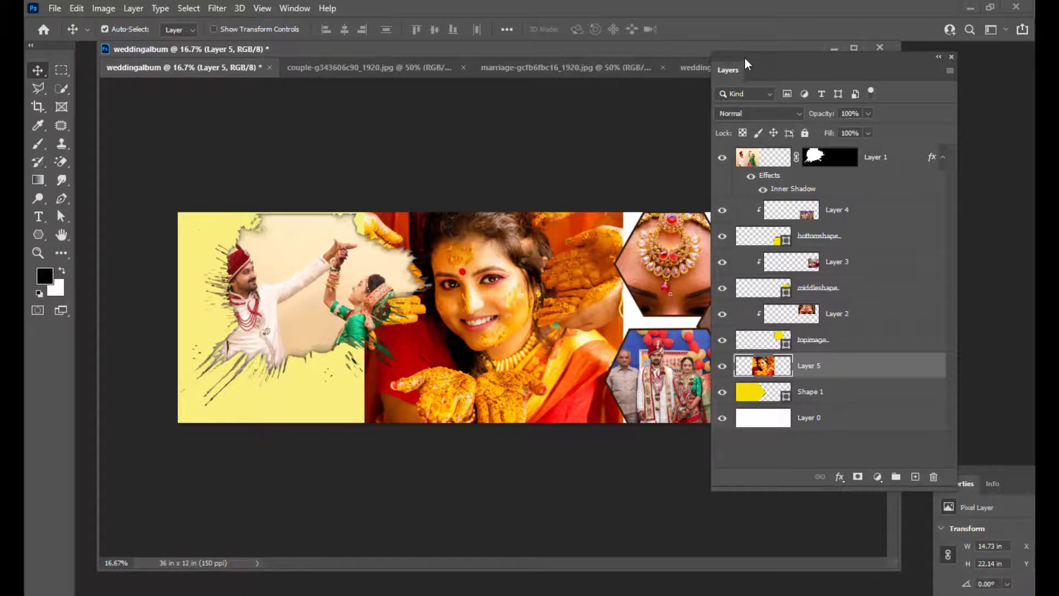
{"action": "left_click_drag", "start_coordinate": [746, 59], "coordinate": [770, 62]}
Step: Shift the bride photo about 0.53 in to the left and scale it up to 104.5%
{"action": "left_click_drag", "start_coordinate": [584, 282], "coordinate": [576, 284]}
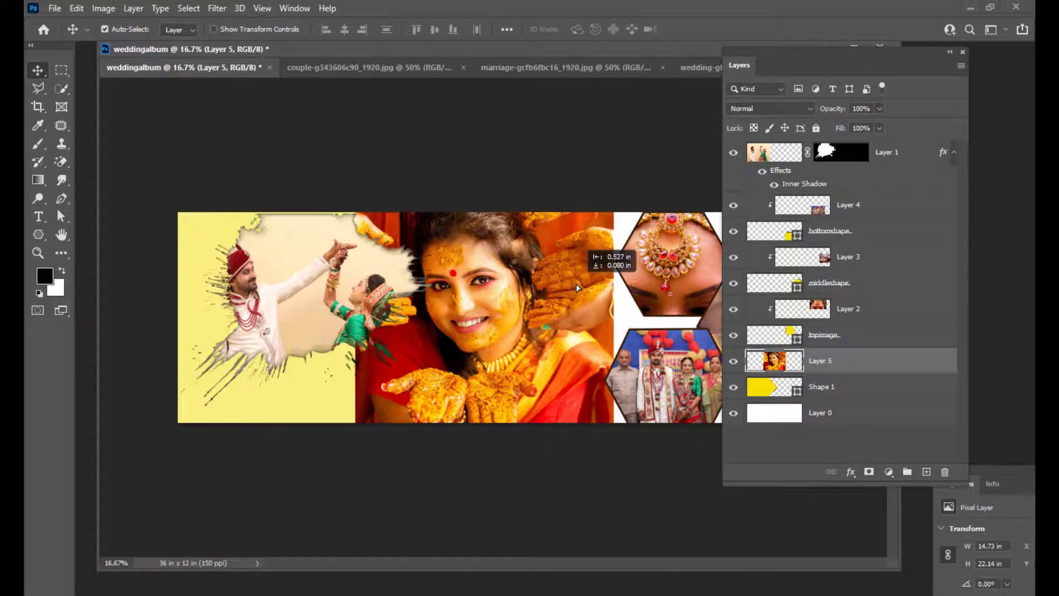
{"action": "key", "text": "ctrl+t"}
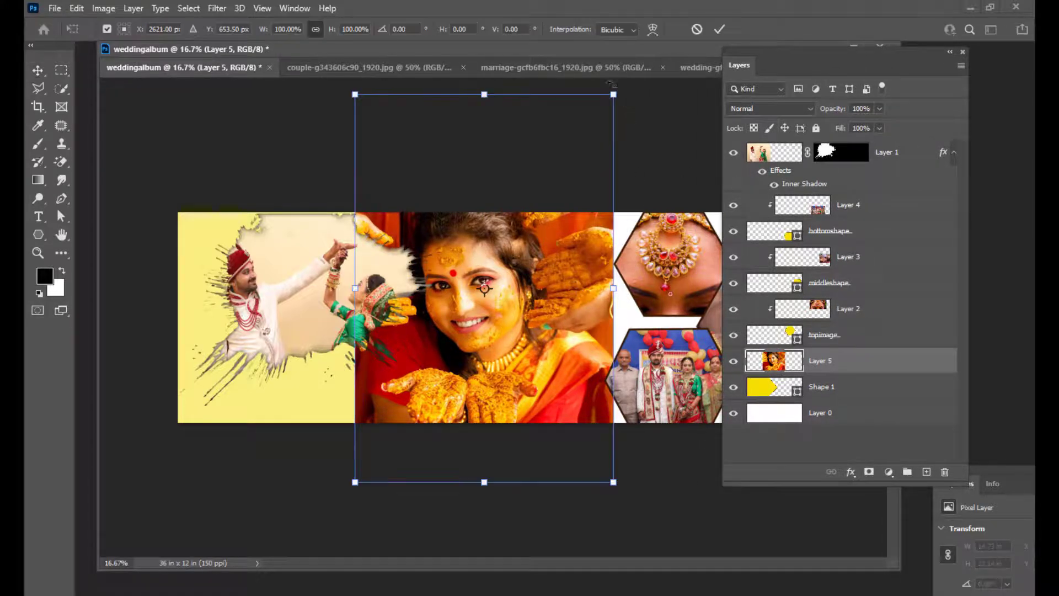
{"action": "left_click_drag", "start_coordinate": [614, 90], "coordinate": [619, 81]}
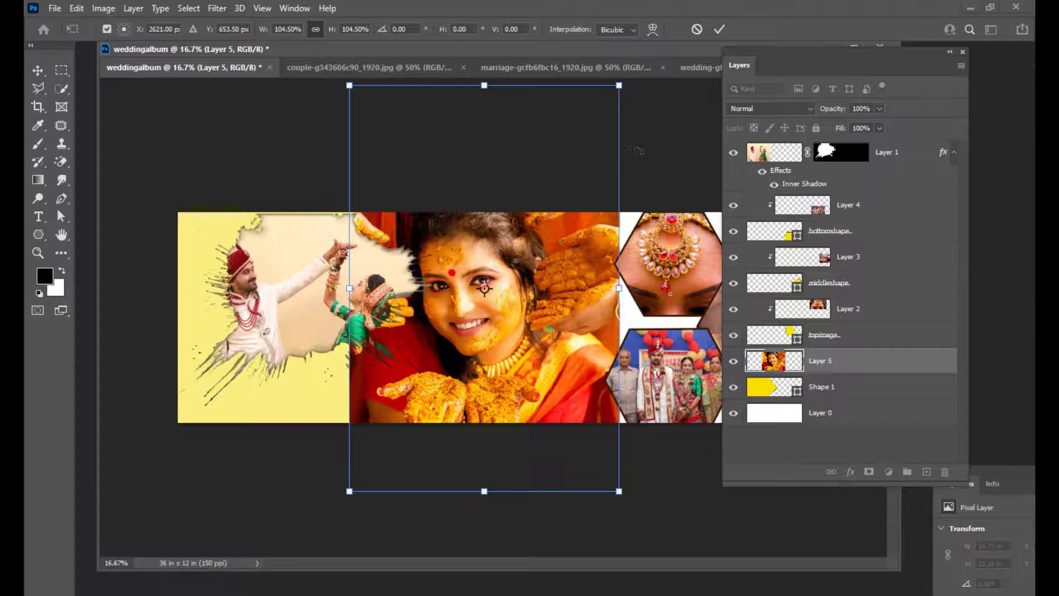
{"action": "key", "text": "Return"}
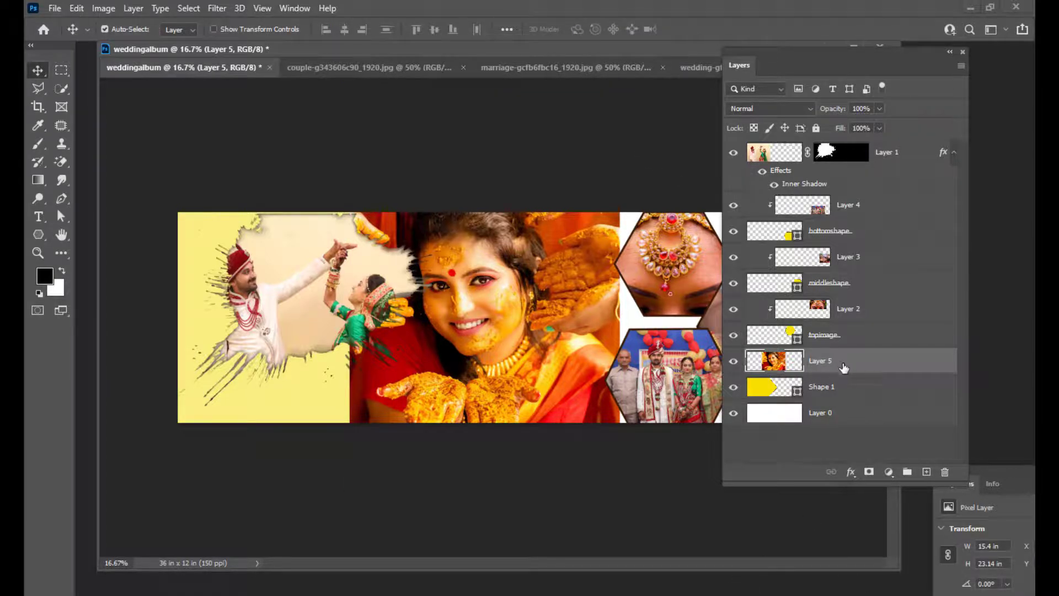
{"action": "left_click_drag", "start_coordinate": [747, 50], "coordinate": [746, 51]}
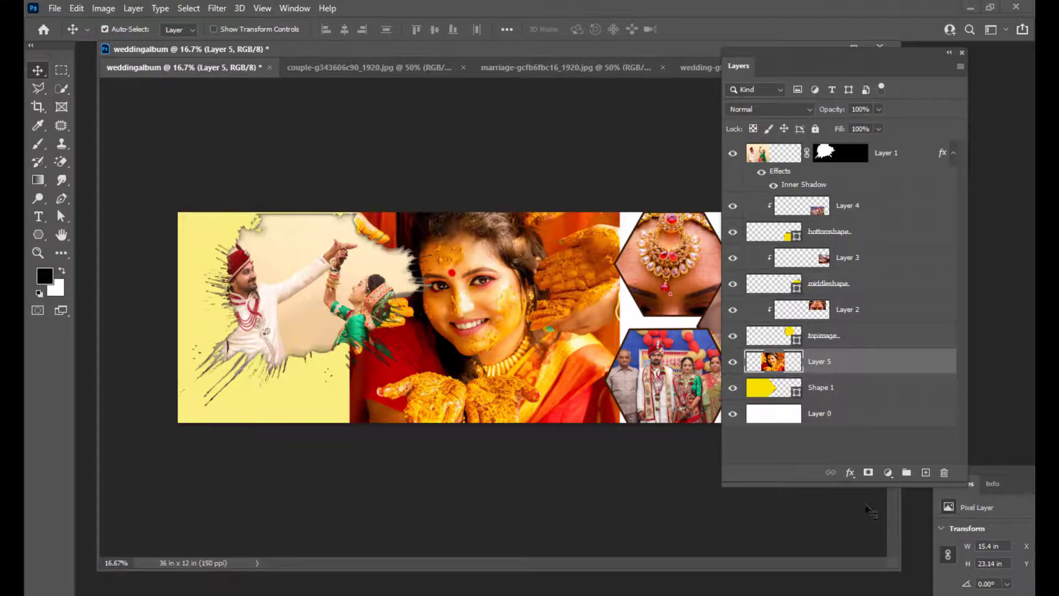
Step: Add a black mask to Layer 5 to hide the whole bride photo
{"action": "left_click", "coordinate": [869, 473], "text": "alt"}
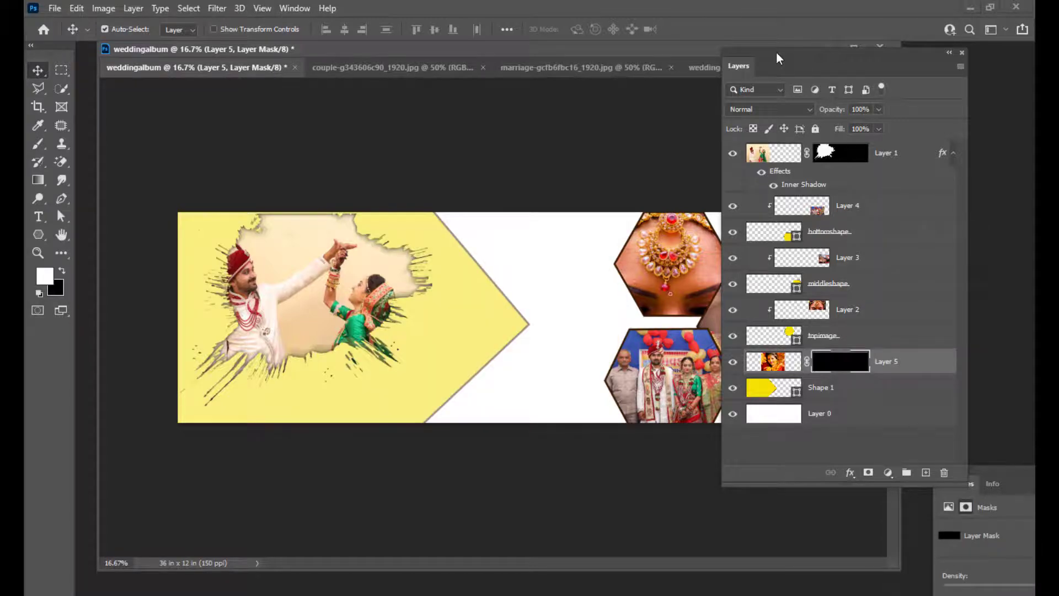
{"action": "left_click_drag", "start_coordinate": [744, 57], "coordinate": [746, 58]}
{"action": "left_click_drag", "start_coordinate": [182, 57], "coordinate": [208, 74]}
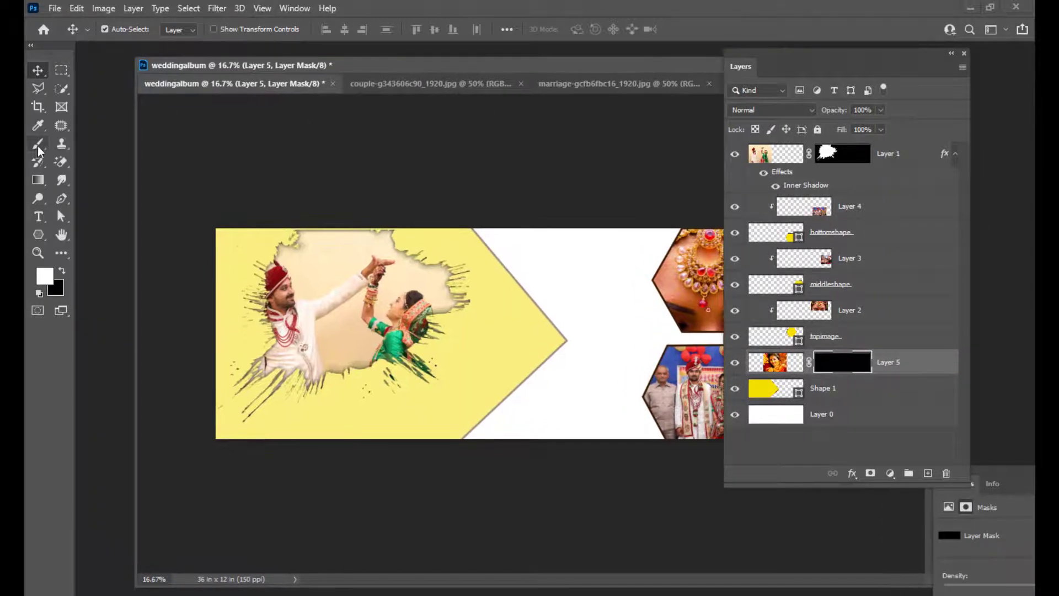
Step: Choose the Soft Round preset for the Brush tool with white as the paint colour
{"action": "left_click_drag", "start_coordinate": [39, 150], "coordinate": [86, 148]}
{"action": "left_click", "coordinate": [114, 31]}
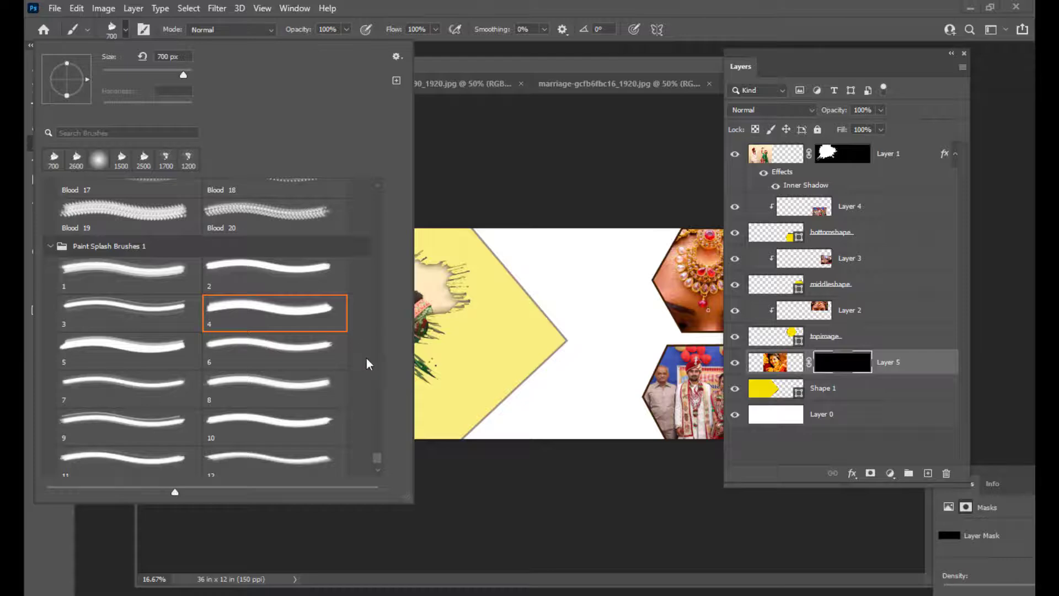
{"action": "left_click_drag", "start_coordinate": [380, 454], "coordinate": [375, 190]}
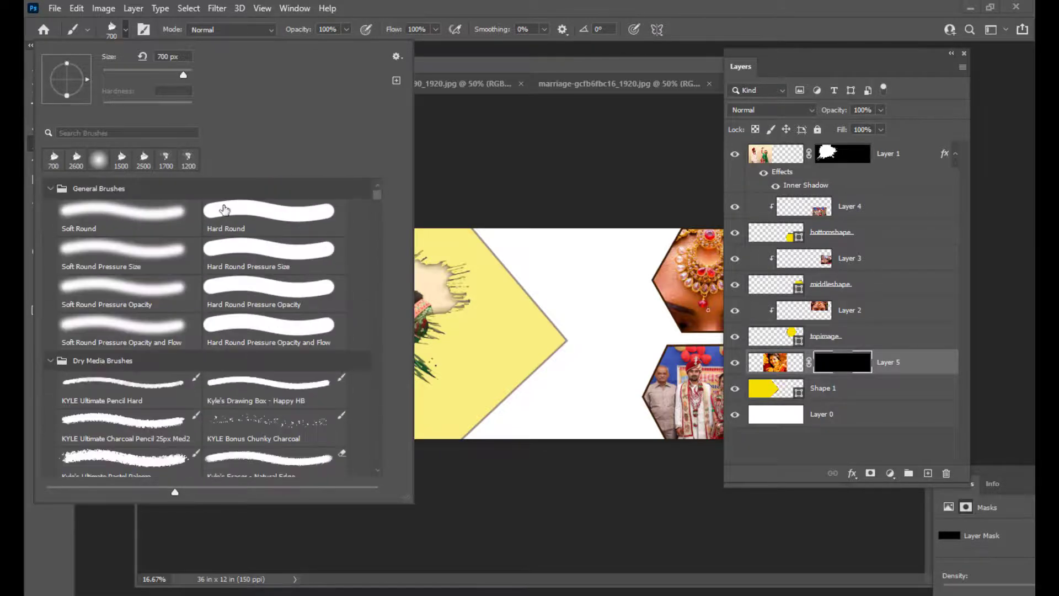
{"action": "left_click", "coordinate": [179, 212]}
{"action": "left_click_drag", "start_coordinate": [513, 66], "coordinate": [498, 67]}
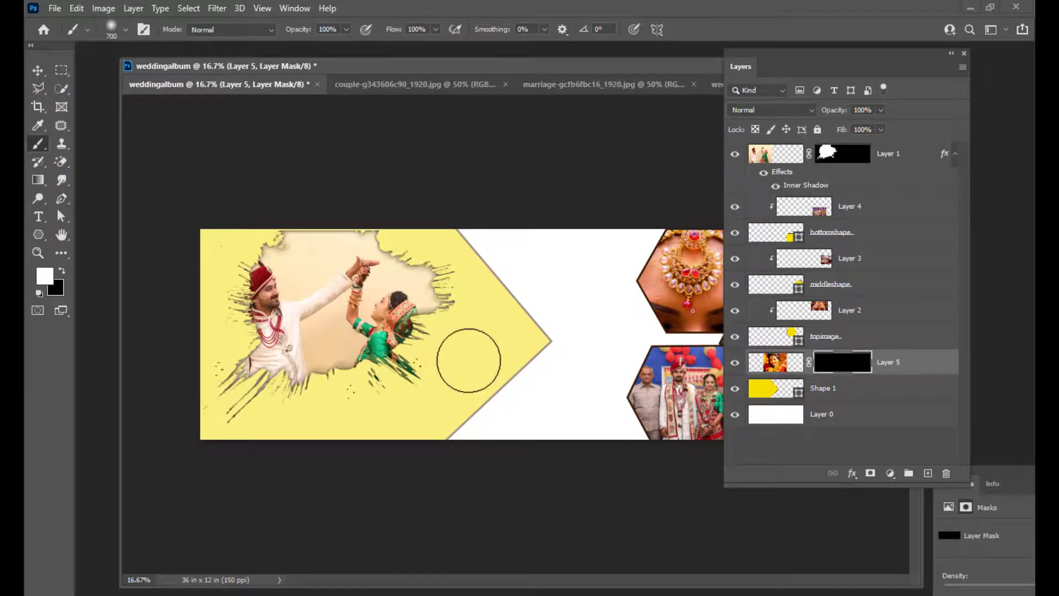
Step: Enlarge the brush to 2300 px and paint white on Layer 5's mask to reveal the bride's face in the spread's middle
{"action": "key", "text": "bracketright"}
{"action": "key", "text": "bracketright"}
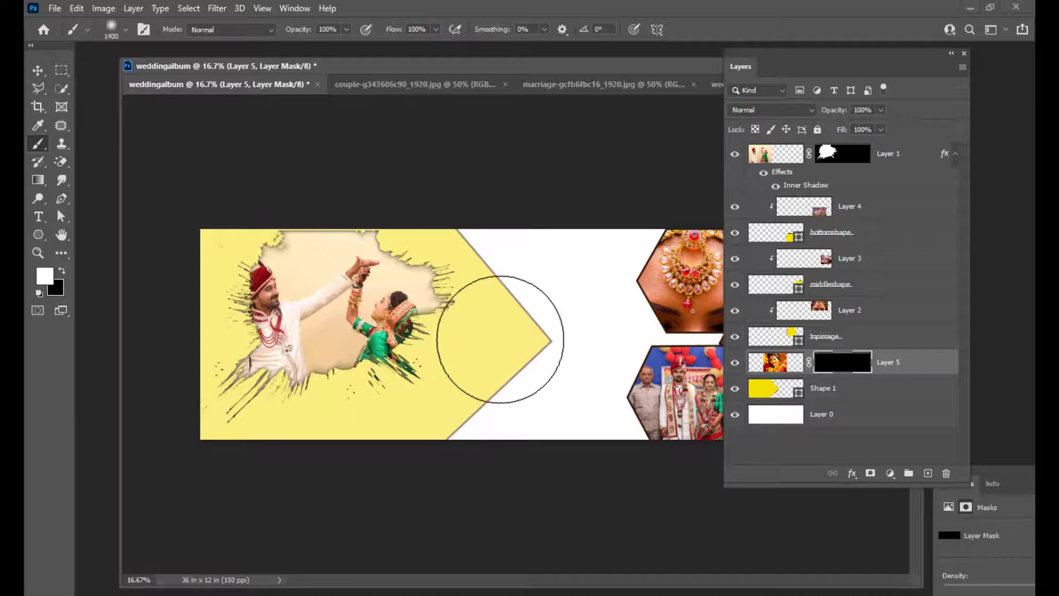
{"action": "key", "text": "bracketright"}
{"action": "key", "text": "bracketright"}
{"action": "key", "text": "bracketright"}
{"action": "key", "text": "bracketright"}
{"action": "key", "text": "bracketright"}
{"action": "key", "text": "bracketright"}
{"action": "key", "text": "bracketright"}
{"action": "key", "text": "bracketright"}
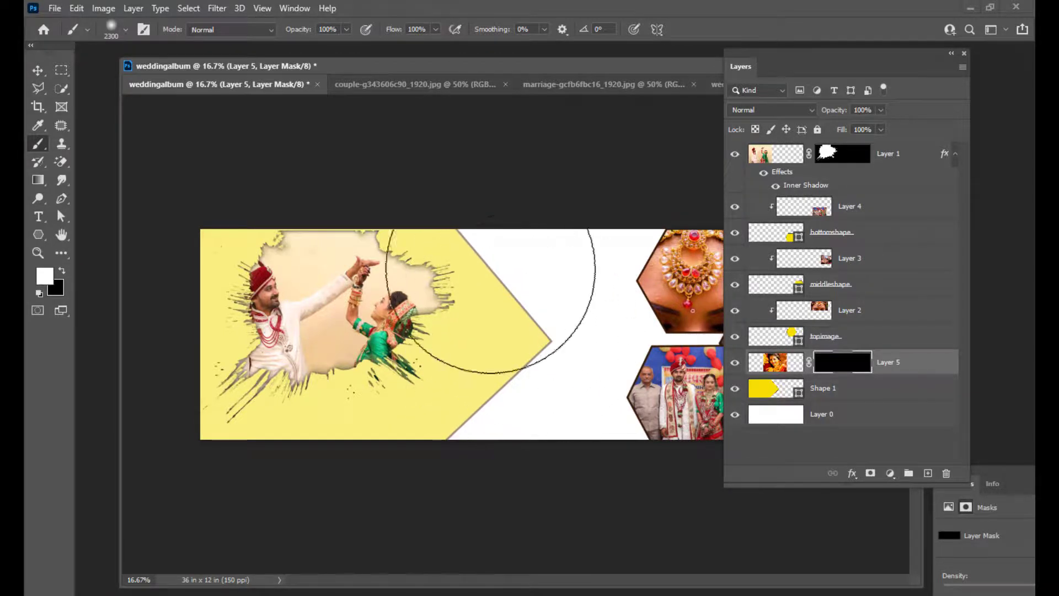
{"action": "left_click_drag", "start_coordinate": [492, 323], "coordinate": [509, 331]}
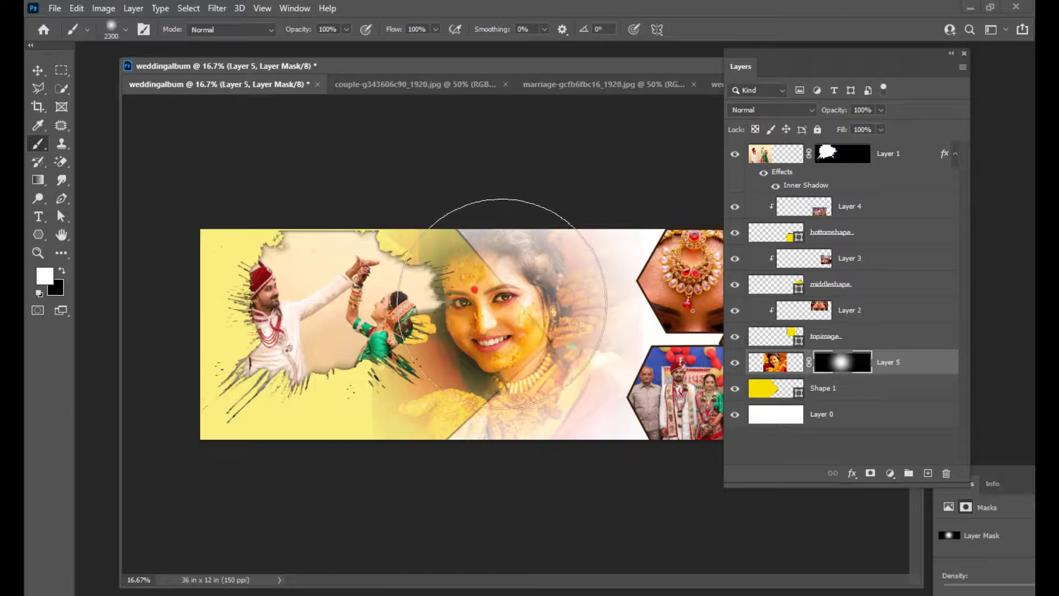
Step: Set the blend mode of the bride photo on Layer 5 to Hard Light
{"action": "left_click", "coordinate": [773, 362]}
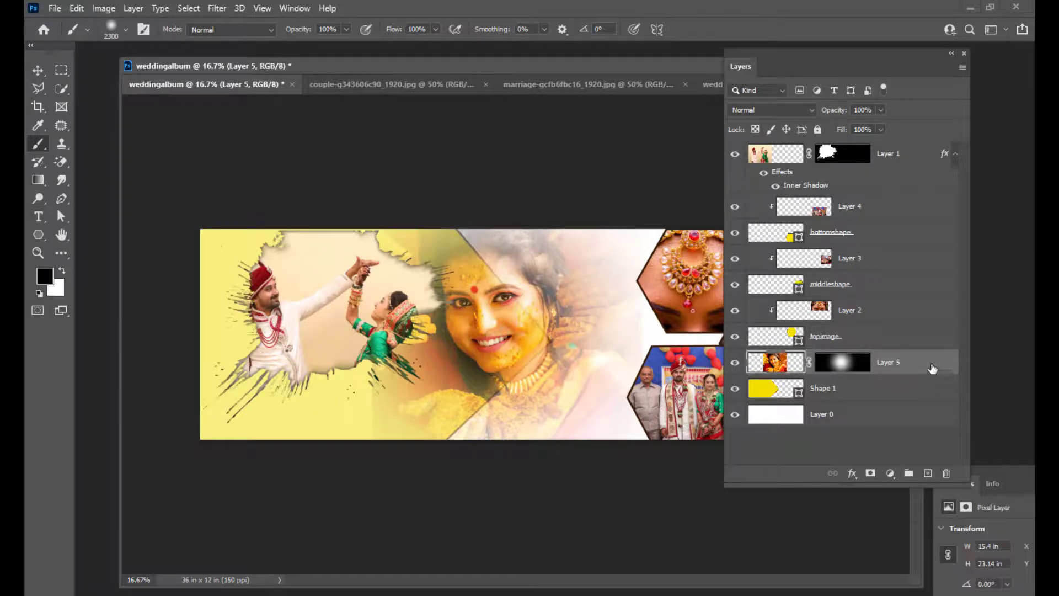
{"action": "left_click", "coordinate": [789, 112]}
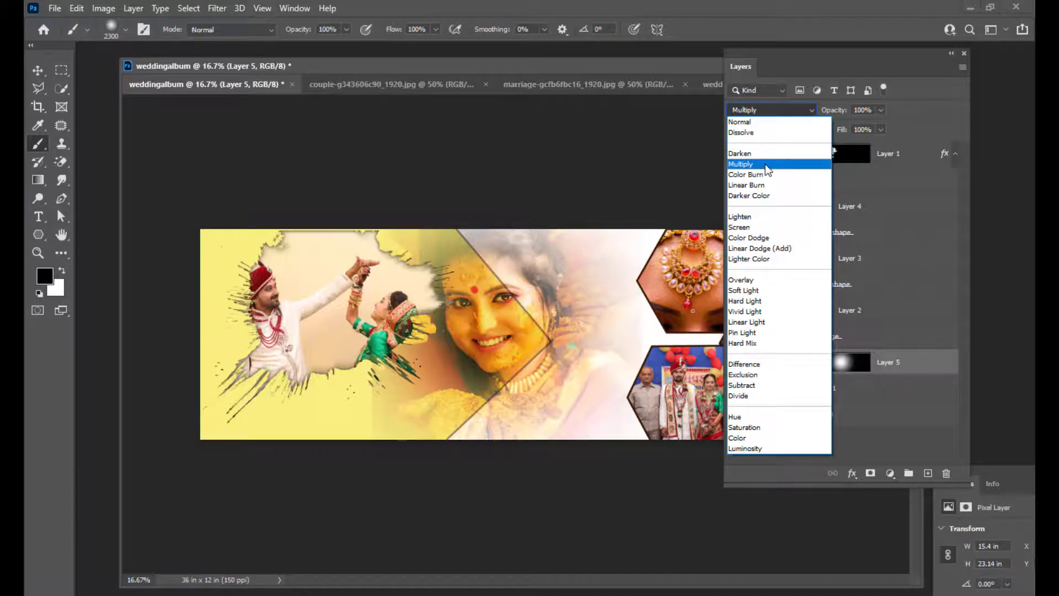
{"action": "left_click", "coordinate": [763, 302]}
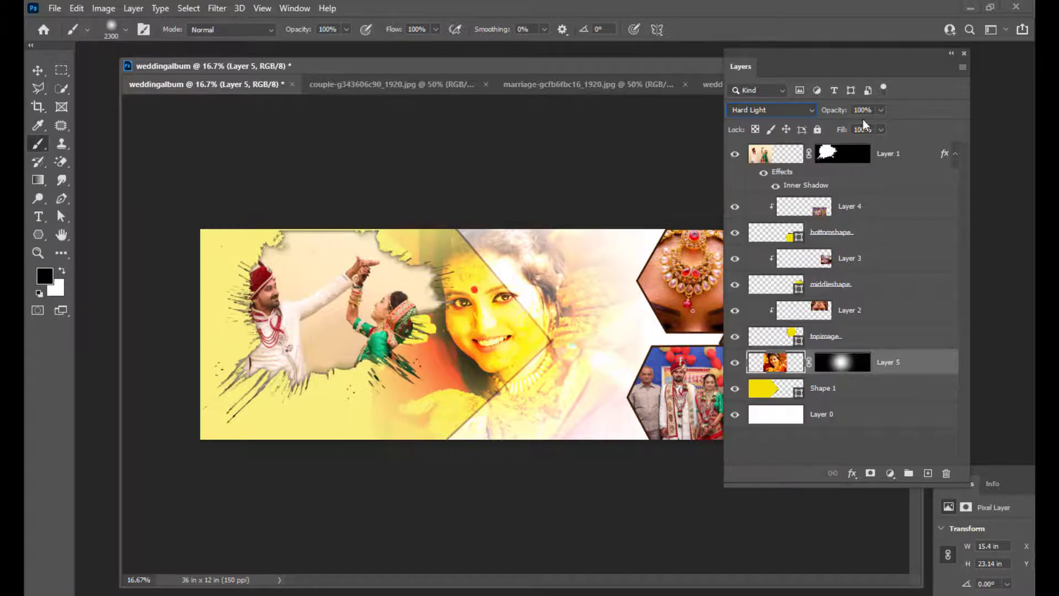
Step: Reduce the opacity of the bride photo layer to 54%
{"action": "left_click", "coordinate": [882, 110]}
{"action": "left_click_drag", "start_coordinate": [869, 128], "coordinate": [858, 128]}
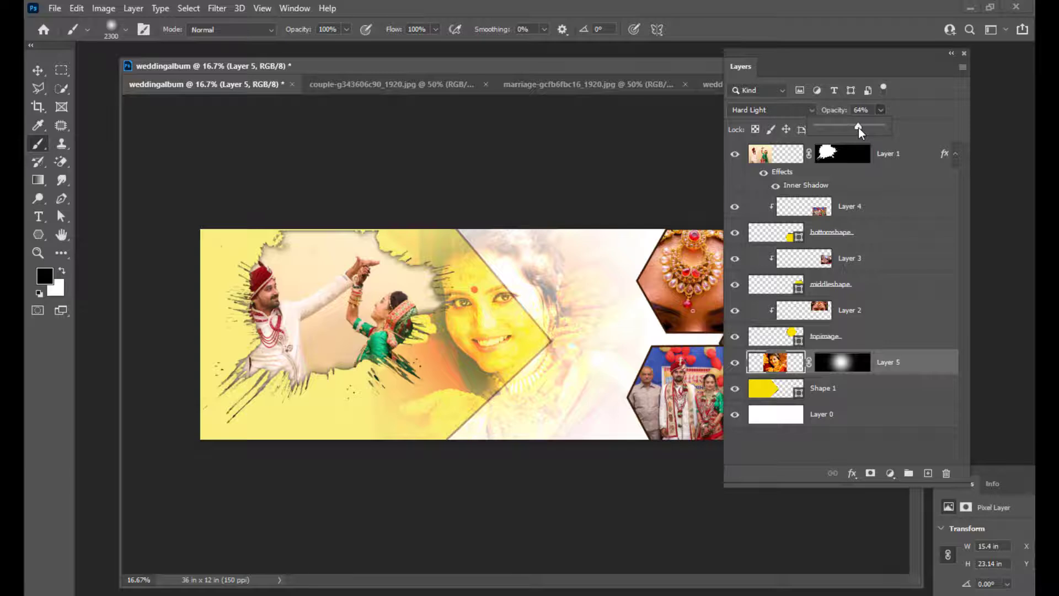
{"action": "left_click_drag", "start_coordinate": [859, 127], "coordinate": [859, 128]}
{"action": "left_click", "coordinate": [926, 102]}
{"action": "left_click", "coordinate": [881, 110]}
{"action": "left_click_drag", "start_coordinate": [881, 127], "coordinate": [875, 127]}
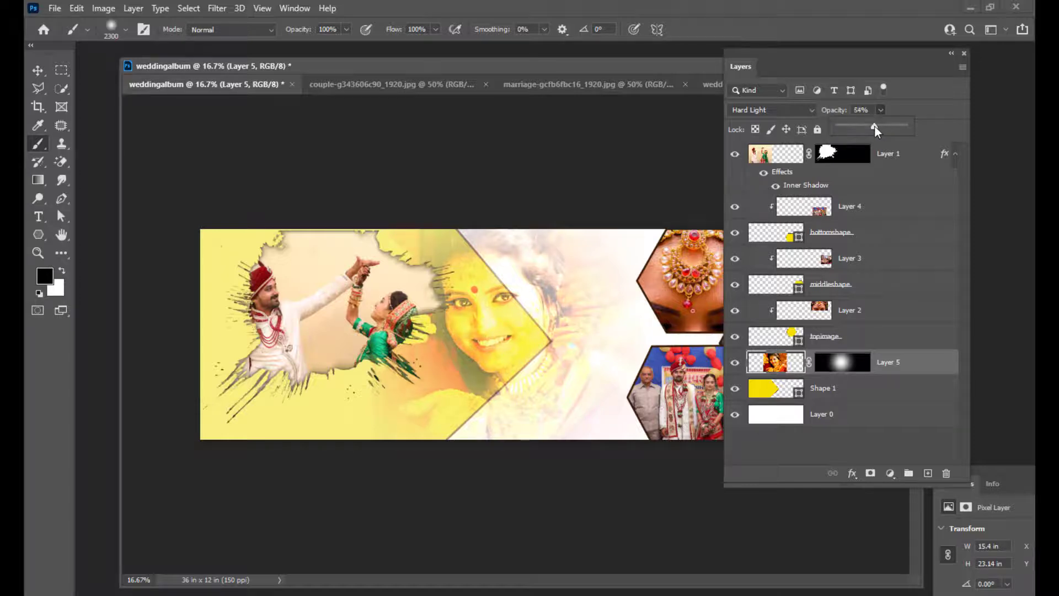
{"action": "left_click", "coordinate": [910, 94]}
Step: Add a Gradient fill layer directly above Layer 1, at the top of the layer stack
{"action": "left_click_drag", "start_coordinate": [737, 56], "coordinate": [828, 63]}
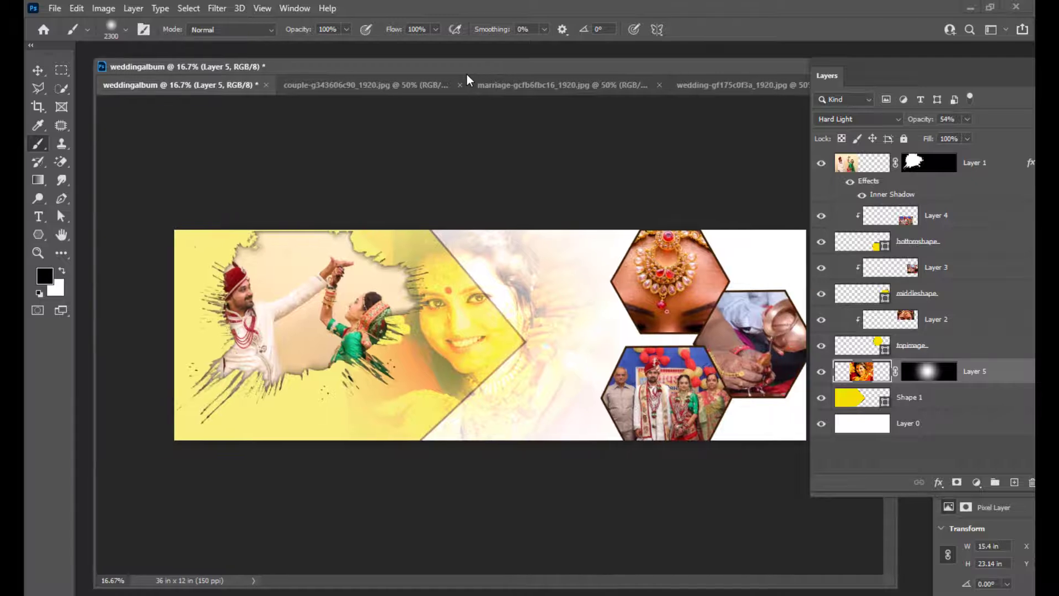
{"action": "key", "text": "ctrl+minus"}
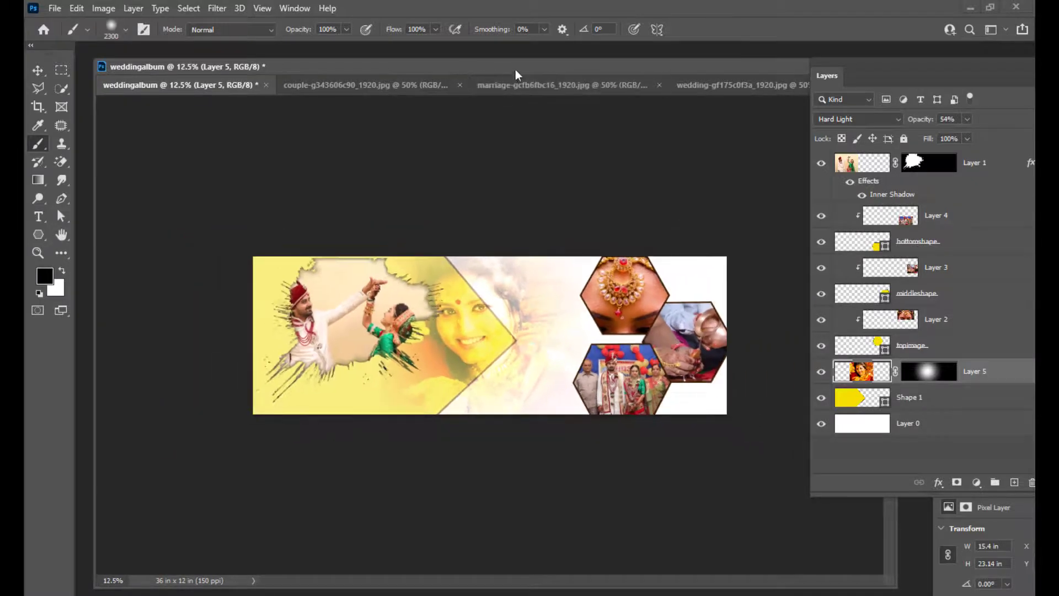
{"action": "left_click_drag", "start_coordinate": [515, 66], "coordinate": [503, 68]}
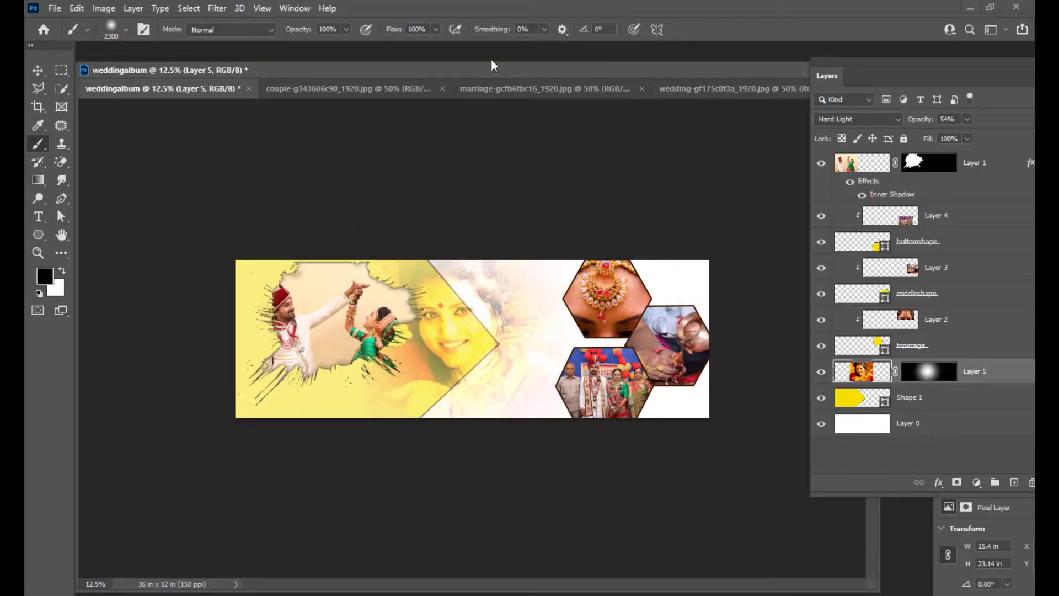
{"action": "mouse_move", "coordinate": [855, 62]}
{"action": "left_mouse_down"}
{"action": "mouse_move", "coordinate": [740, 70]}
{"action": "mouse_move", "coordinate": [885, 62]}
{"action": "mouse_move", "coordinate": [844, 66]}
{"action": "left_mouse_up"}
{"action": "left_click", "coordinate": [885, 173]}
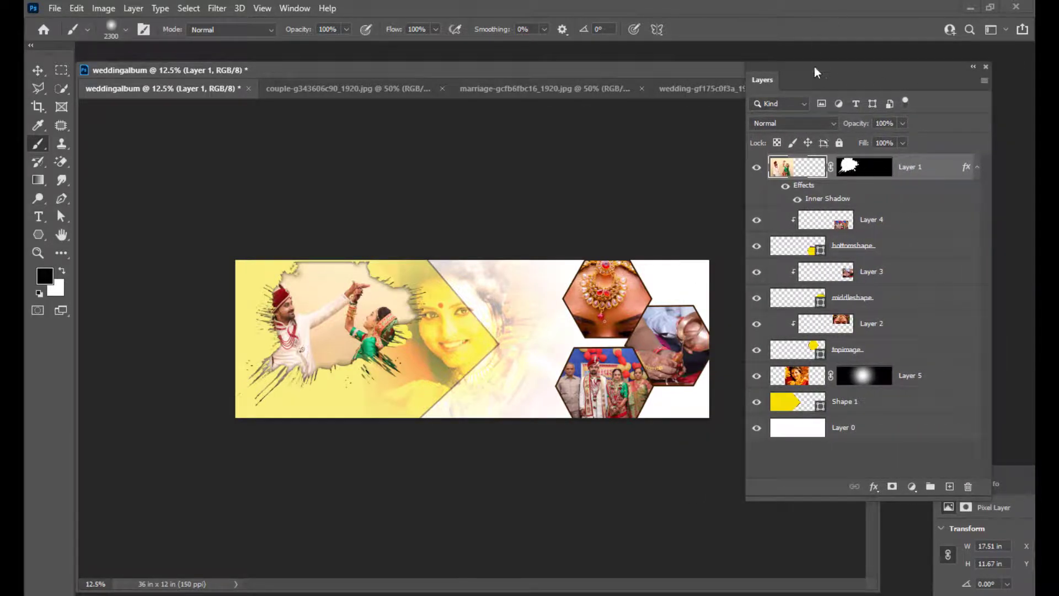
{"action": "left_click_drag", "start_coordinate": [813, 66], "coordinate": [793, 65]}
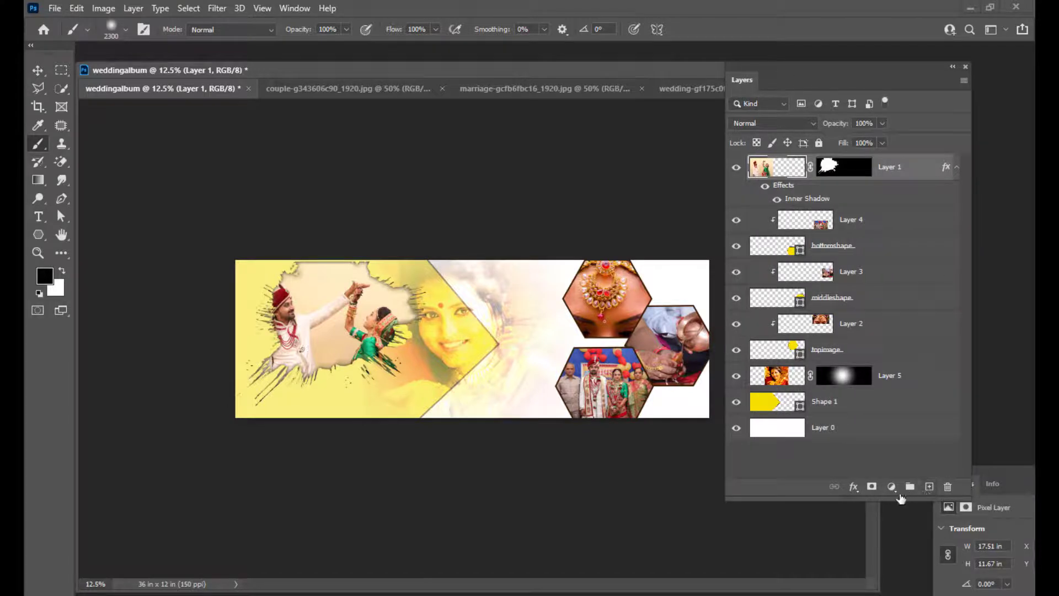
{"action": "left_click", "coordinate": [892, 487]}
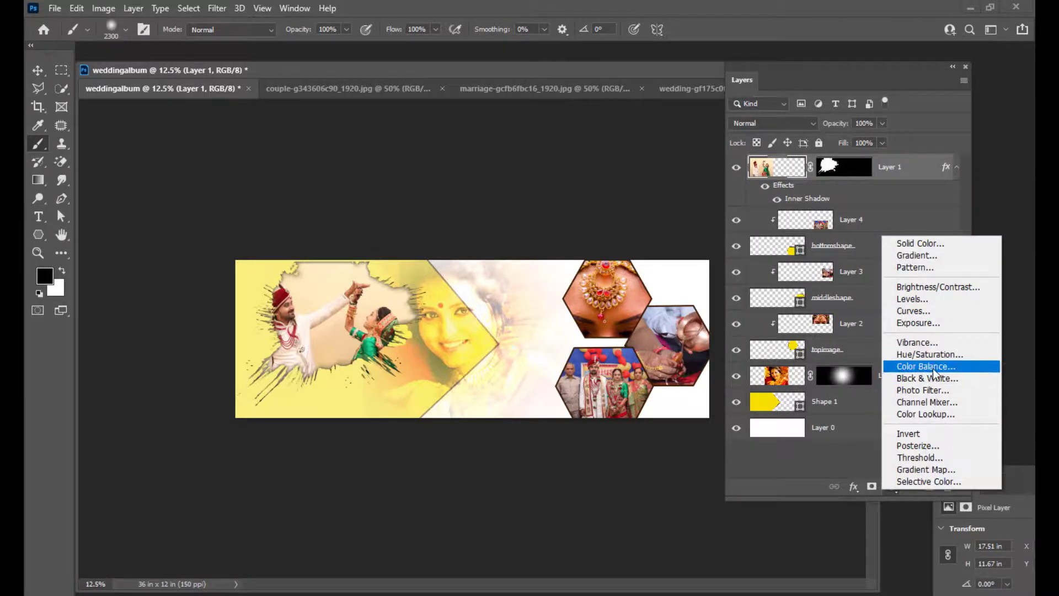
{"action": "left_click", "coordinate": [925, 259]}
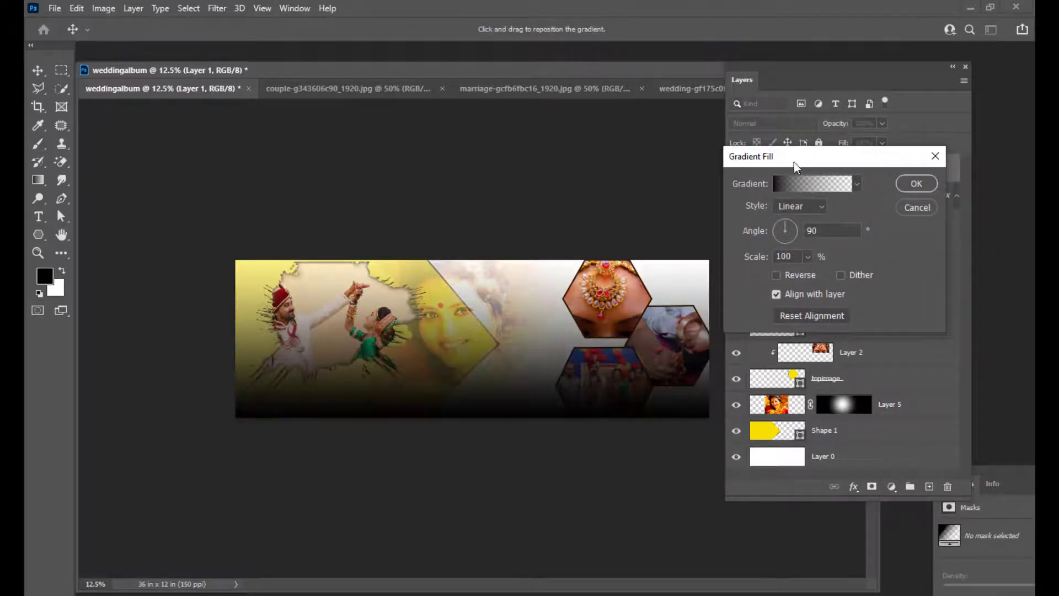
Step: Set the gradient's starting colour stop to the pale orange f7d8a3
{"action": "left_click", "coordinate": [819, 184]}
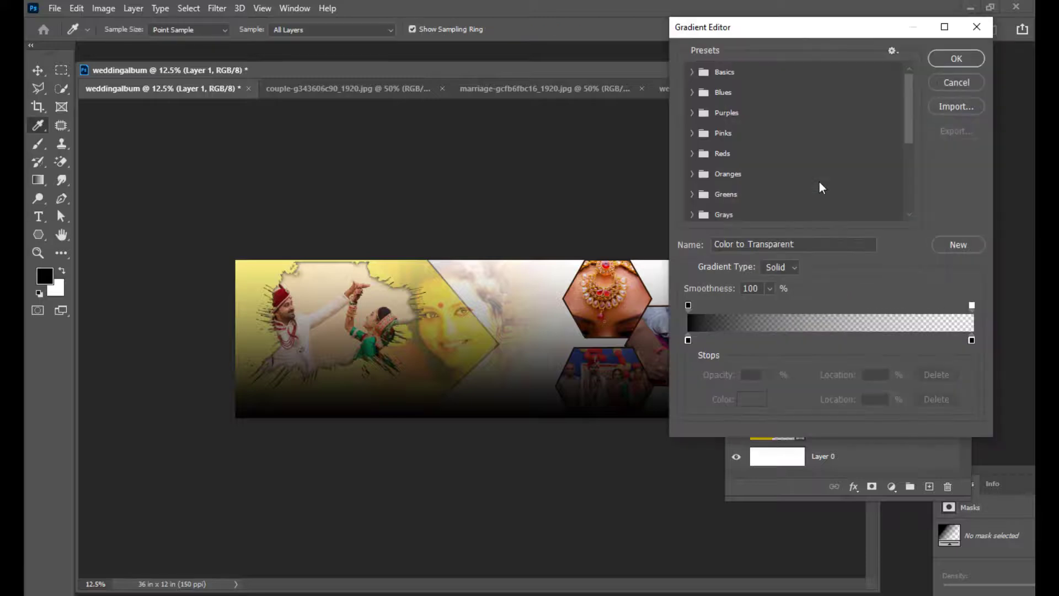
{"action": "left_click_drag", "start_coordinate": [912, 91], "coordinate": [908, 168]}
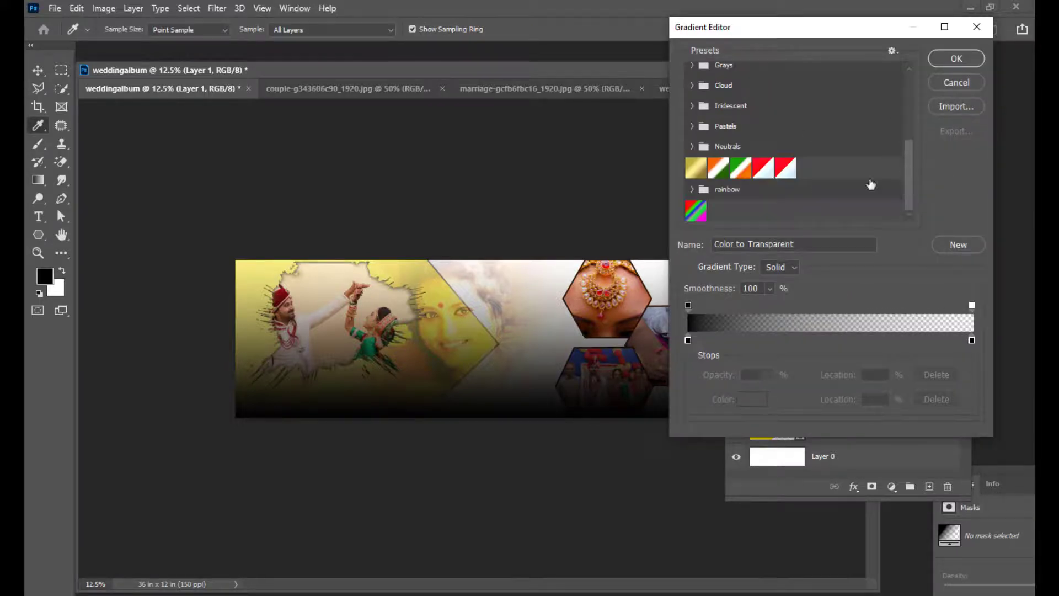
{"action": "double_click", "coordinate": [687, 341]}
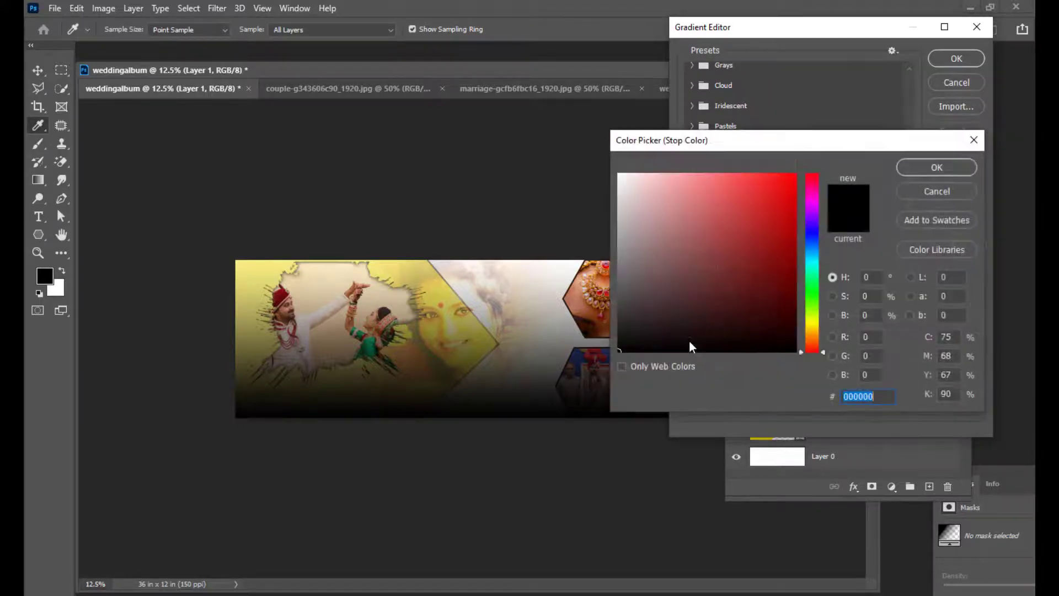
{"action": "left_click", "coordinate": [816, 346]}
{"action": "left_click", "coordinate": [791, 177]}
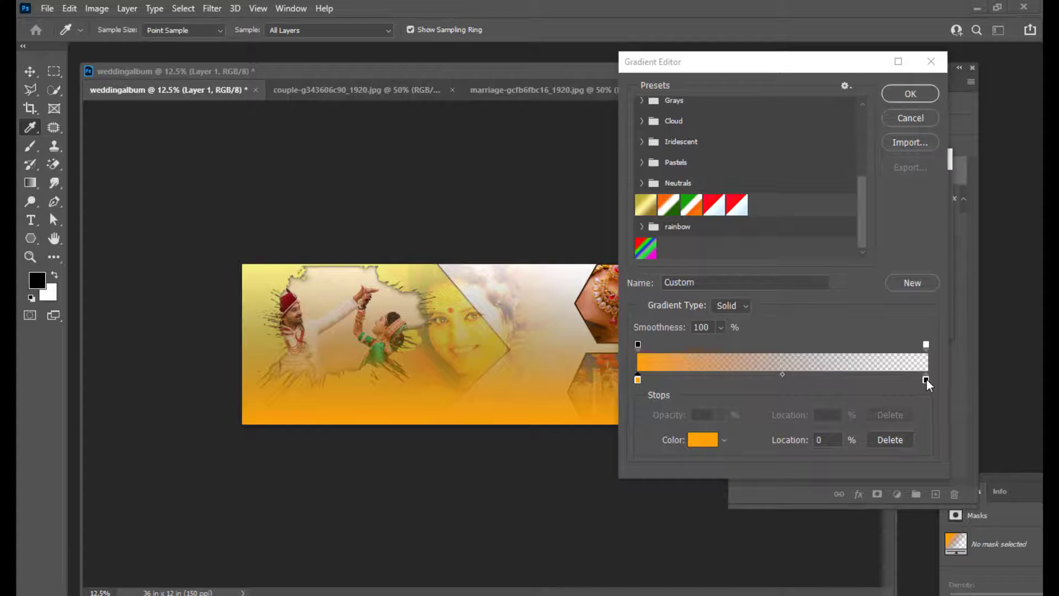
{"action": "left_click", "coordinate": [709, 442]}
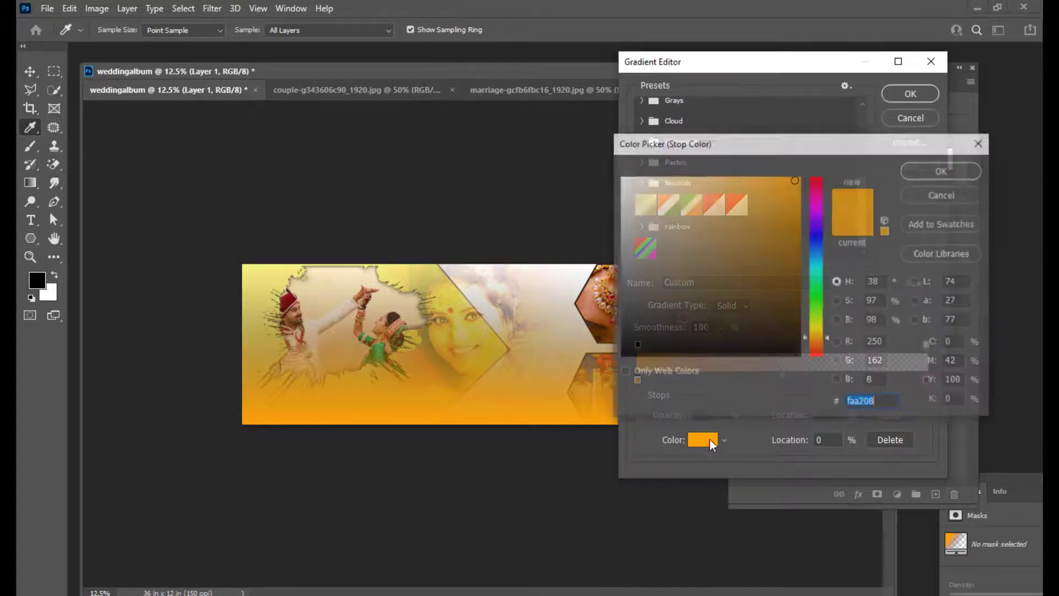
{"action": "left_click_drag", "start_coordinate": [657, 186], "coordinate": [681, 181]}
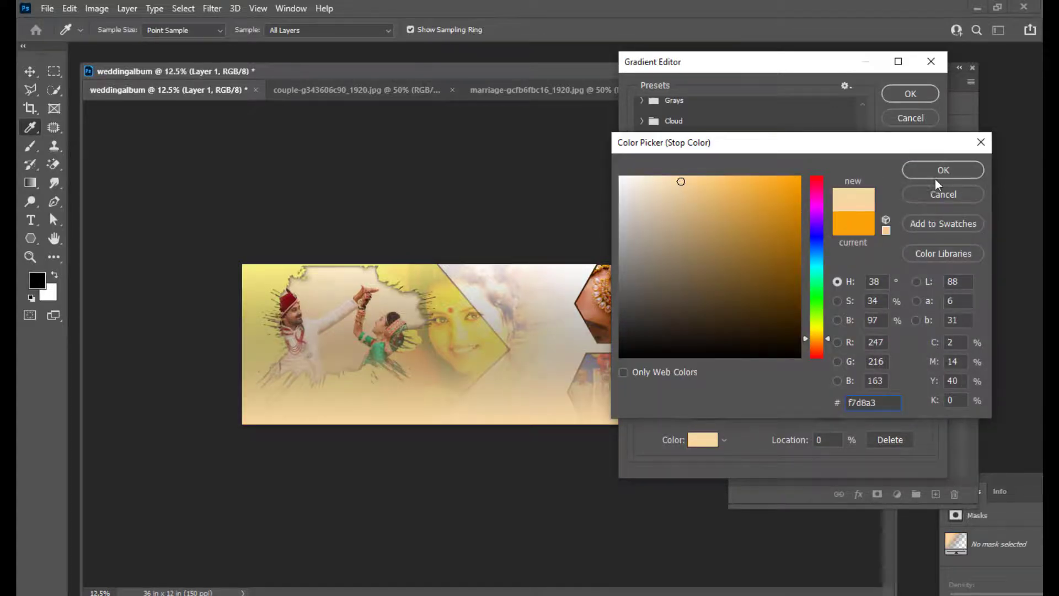
{"action": "left_click", "coordinate": [938, 177]}
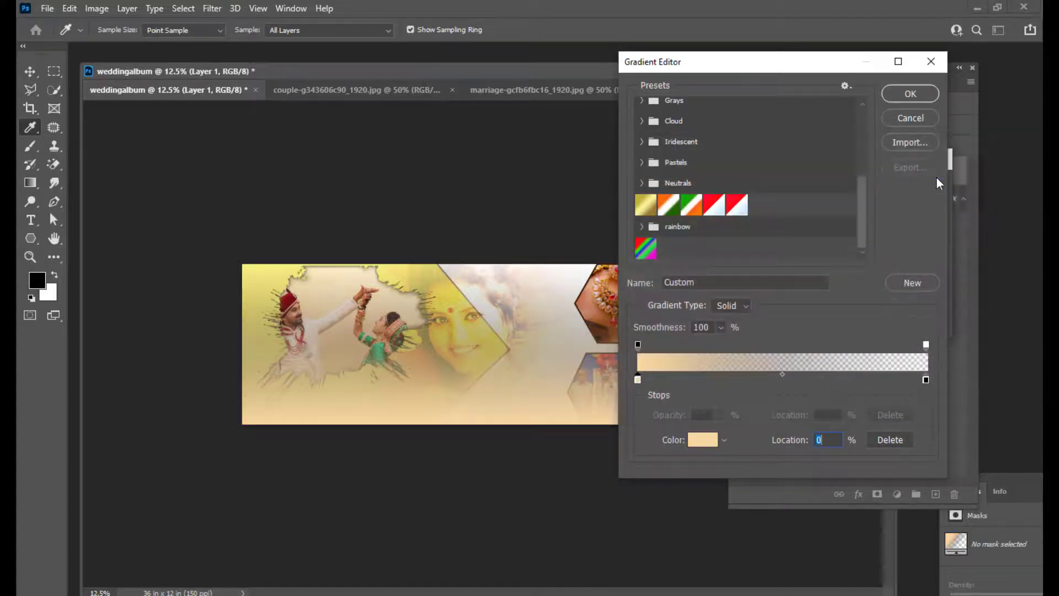
Step: Raise the opacity of the gradient's end stop to 100% and change its colour from black to gold
{"action": "left_click", "coordinate": [925, 382]}
{"action": "left_click", "coordinate": [926, 344]}
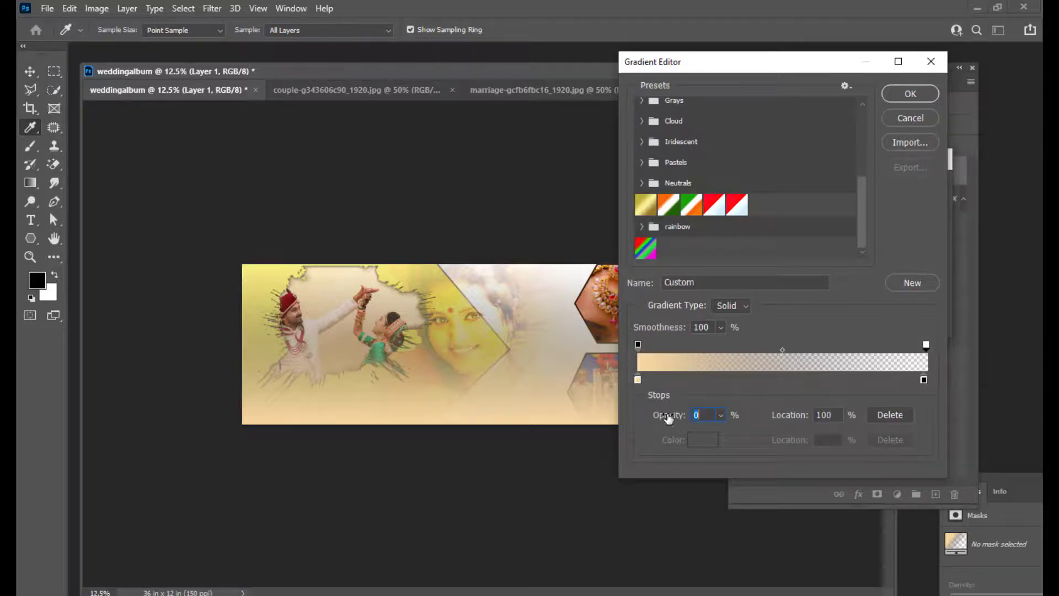
{"action": "left_click", "coordinate": [721, 415]}
{"action": "left_click_drag", "start_coordinate": [722, 434], "coordinate": [926, 450]}
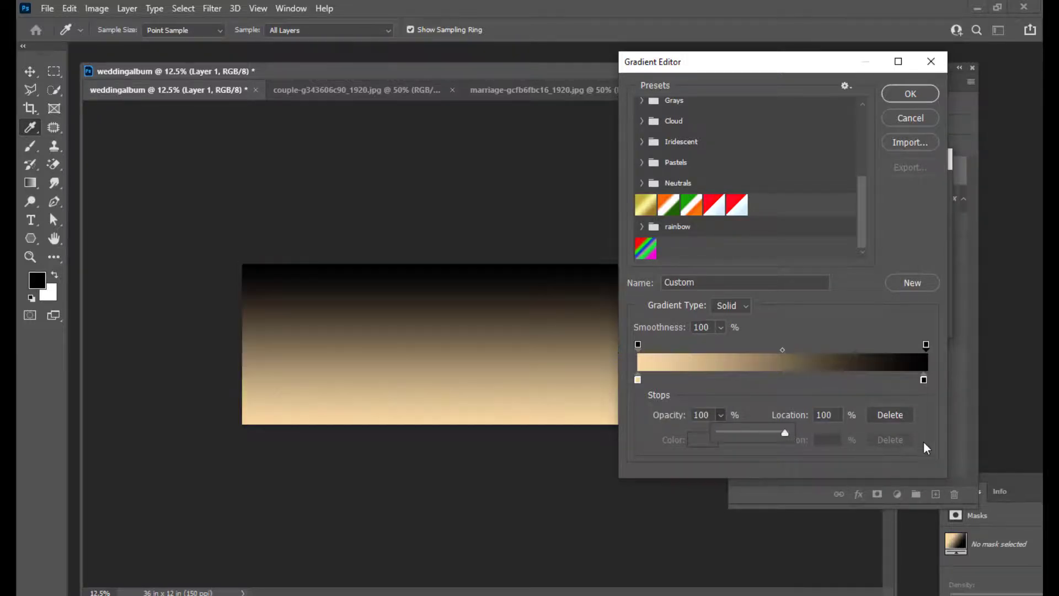
{"action": "left_click", "coordinate": [925, 379]}
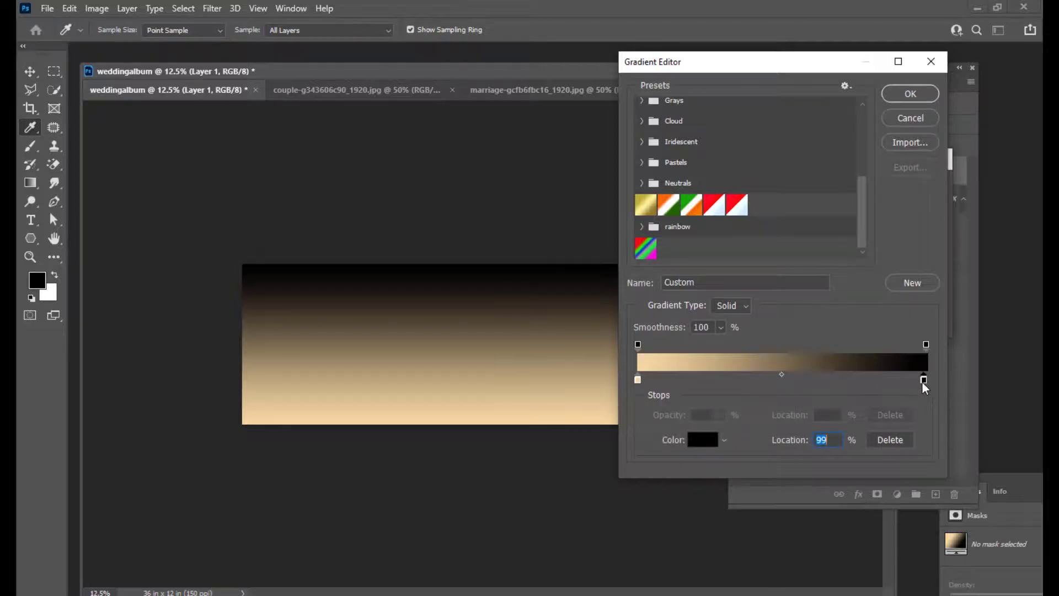
{"action": "left_click", "coordinate": [703, 440]}
{"action": "left_click", "coordinate": [817, 334]}
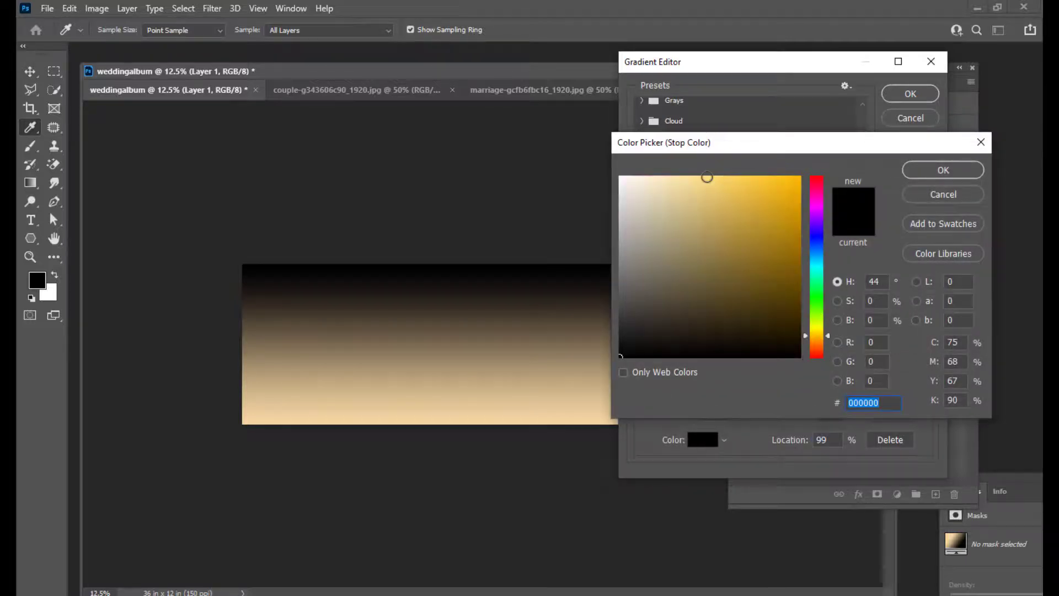
{"action": "left_click", "coordinate": [708, 177]}
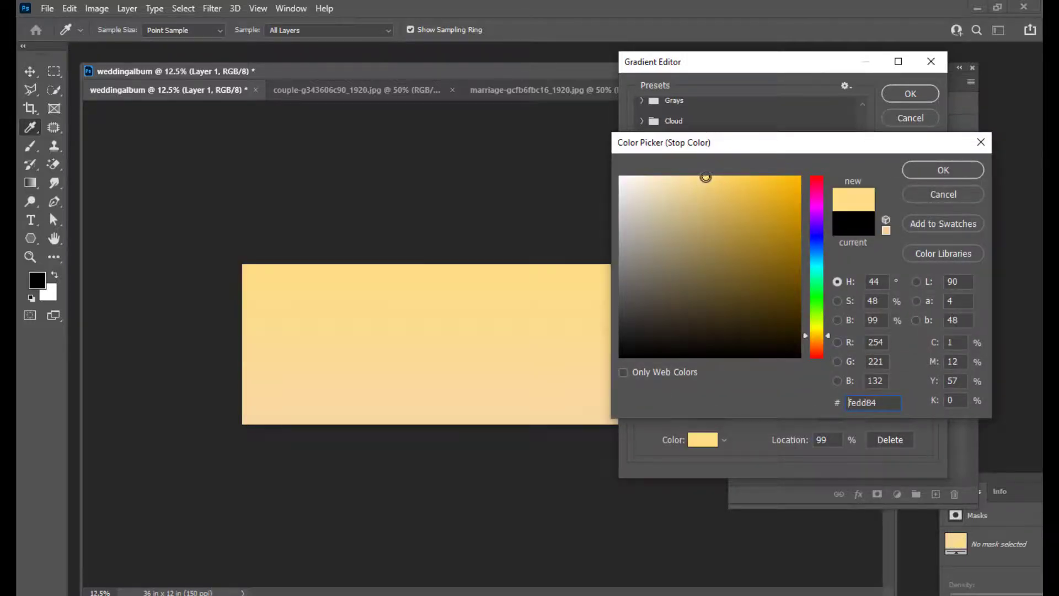
{"action": "left_click", "coordinate": [743, 209]}
{"action": "left_click", "coordinate": [943, 171]}
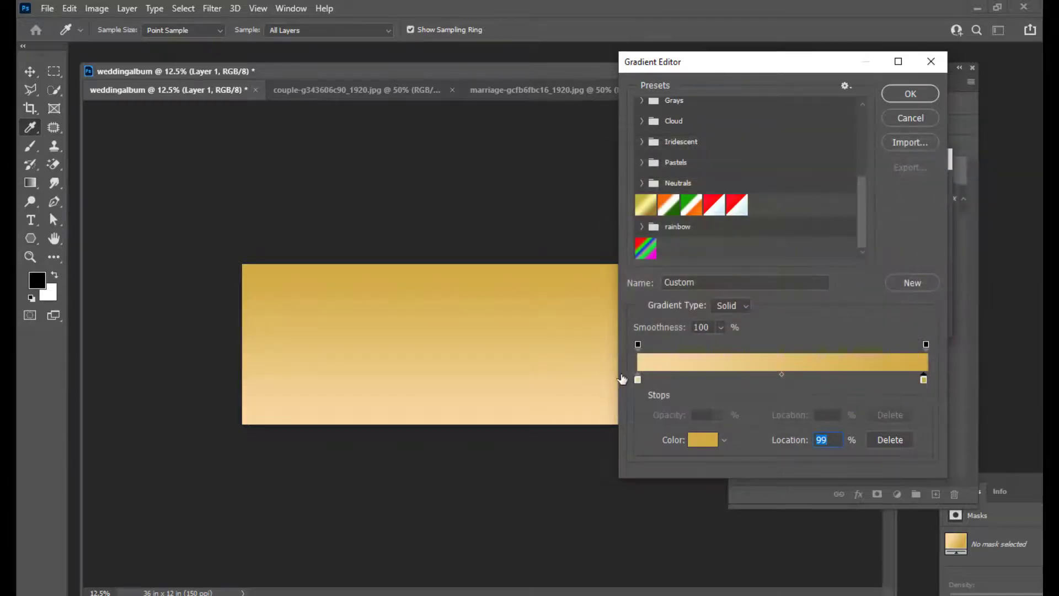
Step: Lower the opacity of the gradient's end stop to 58% and apply the gradient fill
{"action": "left_click", "coordinate": [638, 379]}
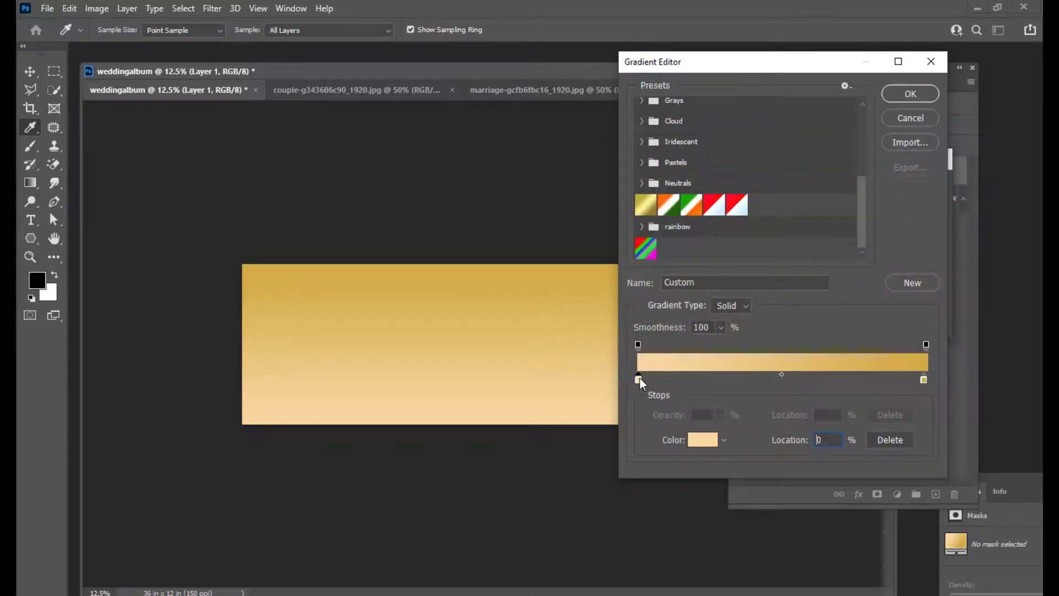
{"action": "left_click", "coordinate": [925, 381]}
{"action": "left_click", "coordinate": [926, 345]}
{"action": "left_click", "coordinate": [721, 415]}
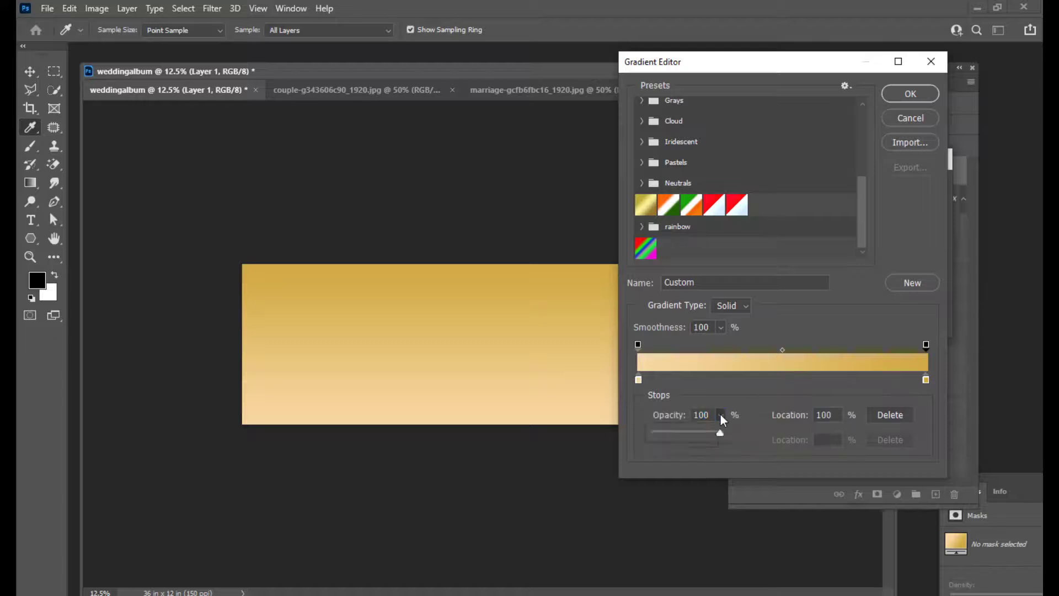
{"action": "left_click_drag", "start_coordinate": [719, 433], "coordinate": [697, 435]}
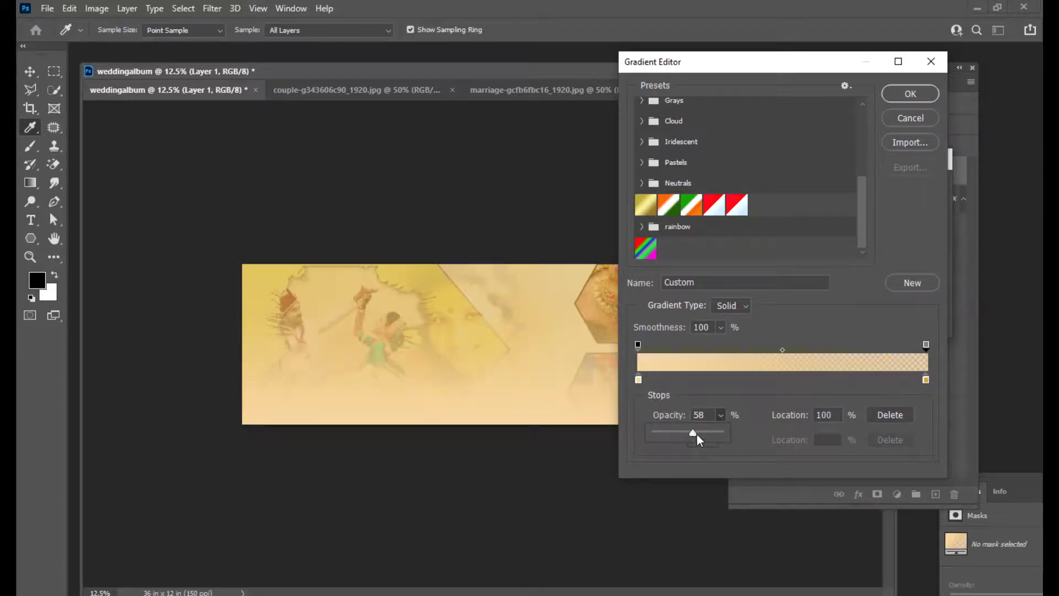
{"action": "left_click", "coordinate": [911, 99]}
{"action": "left_click", "coordinate": [923, 186]}
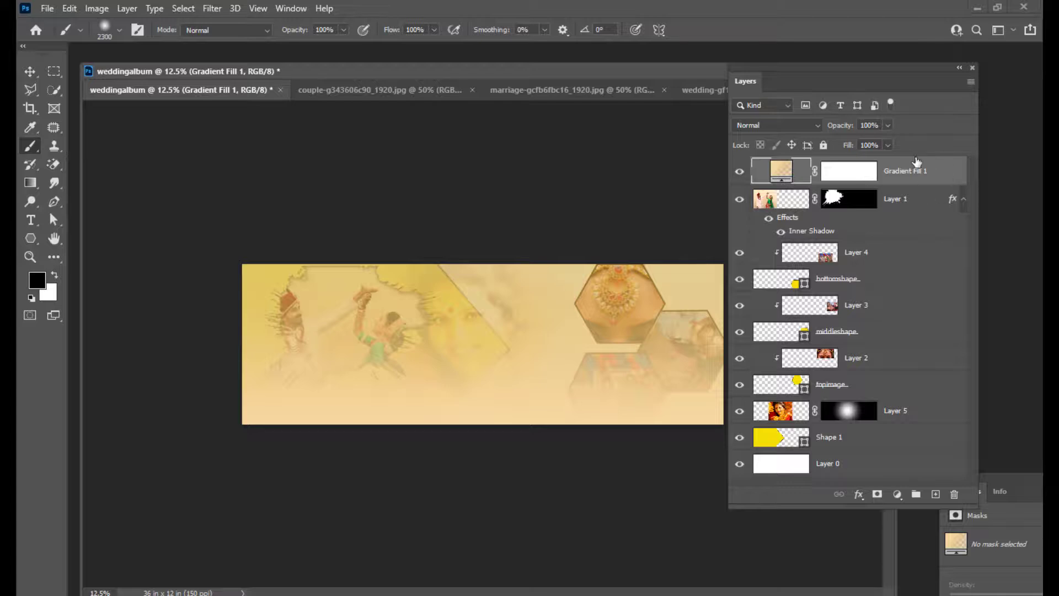
Step: Set the gradient fill layer's blend mode to Multiply and add a green 56fc4e colour stop at 61% in its gradient
{"action": "left_click", "coordinate": [802, 125]}
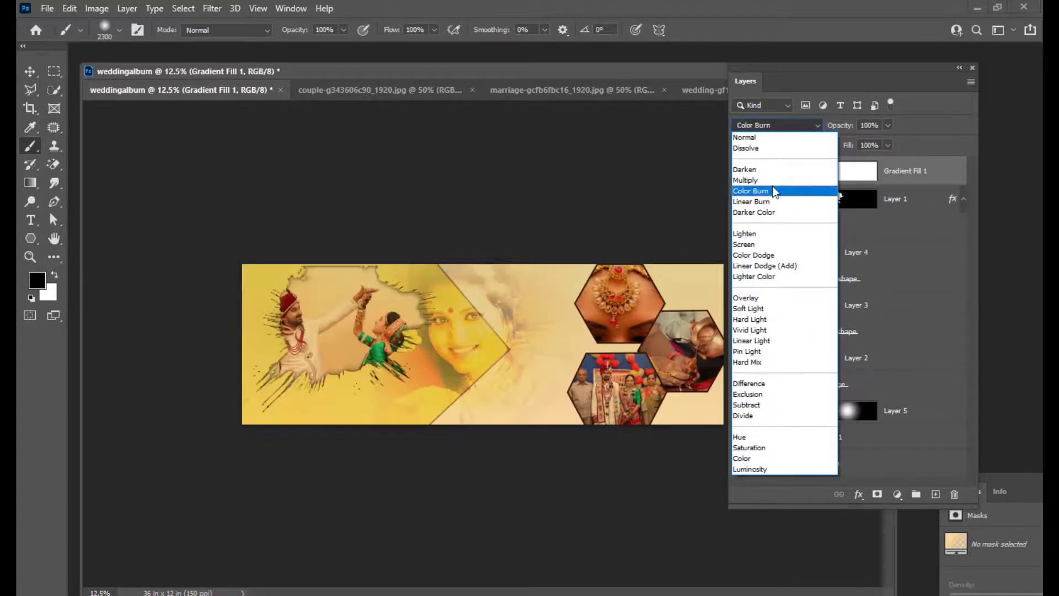
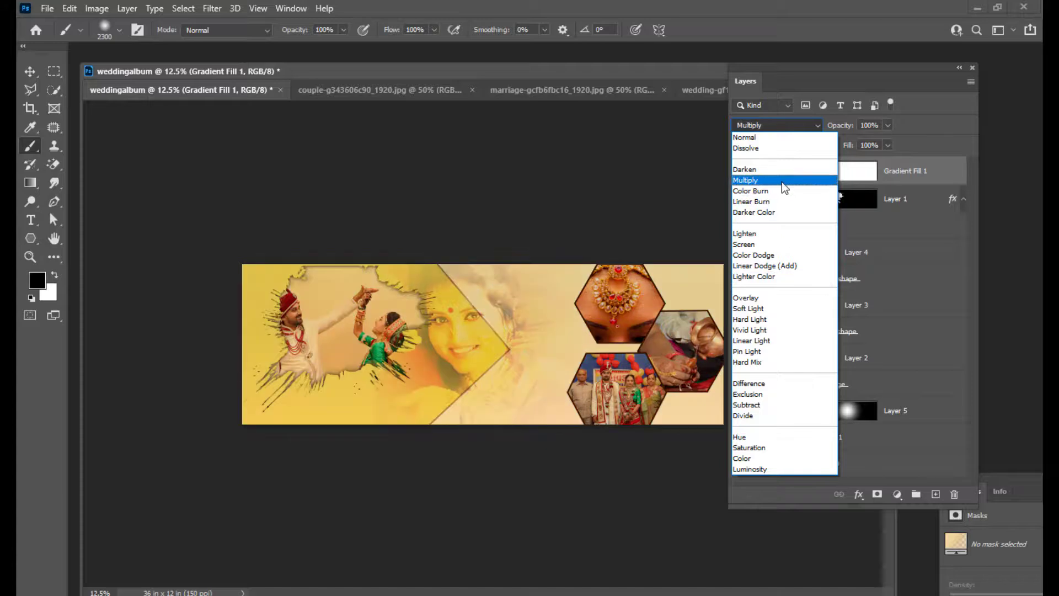
{"action": "left_click", "coordinate": [783, 181]}
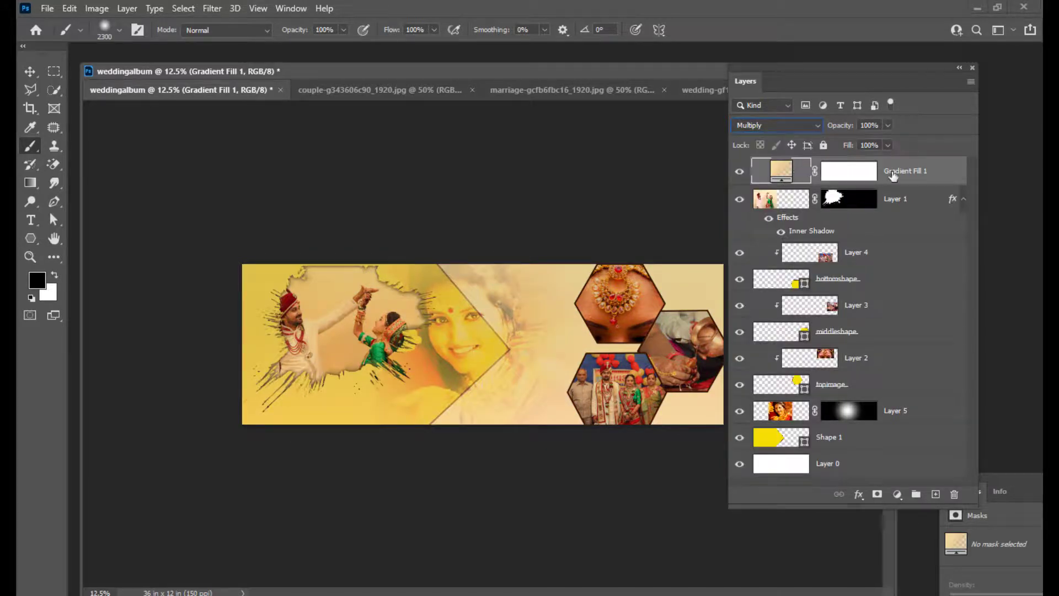
{"action": "double_click", "coordinate": [795, 177]}
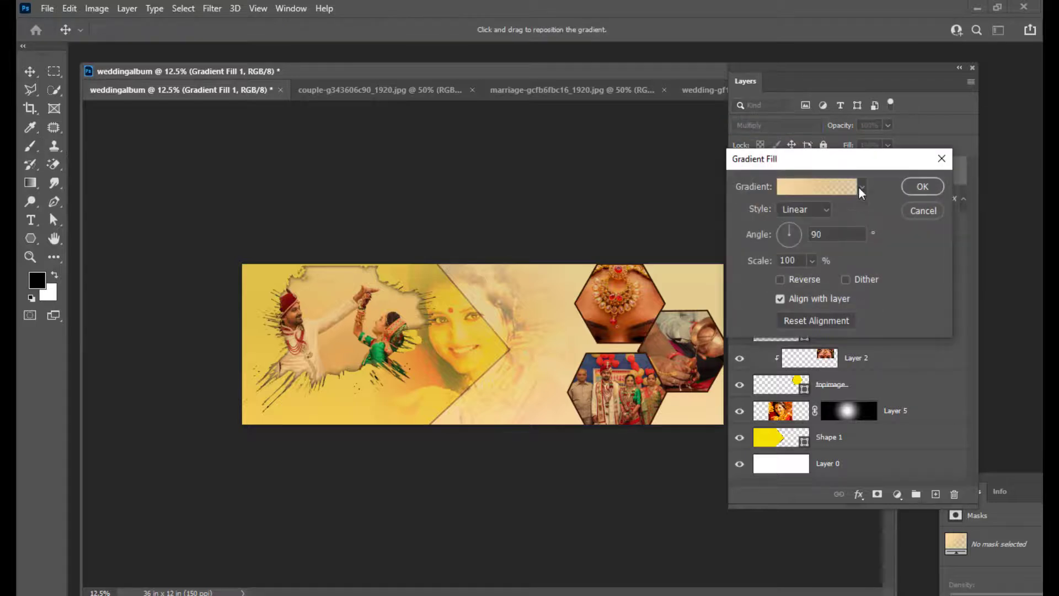
{"action": "left_click", "coordinate": [833, 185]}
{"action": "left_click", "coordinate": [815, 380]}
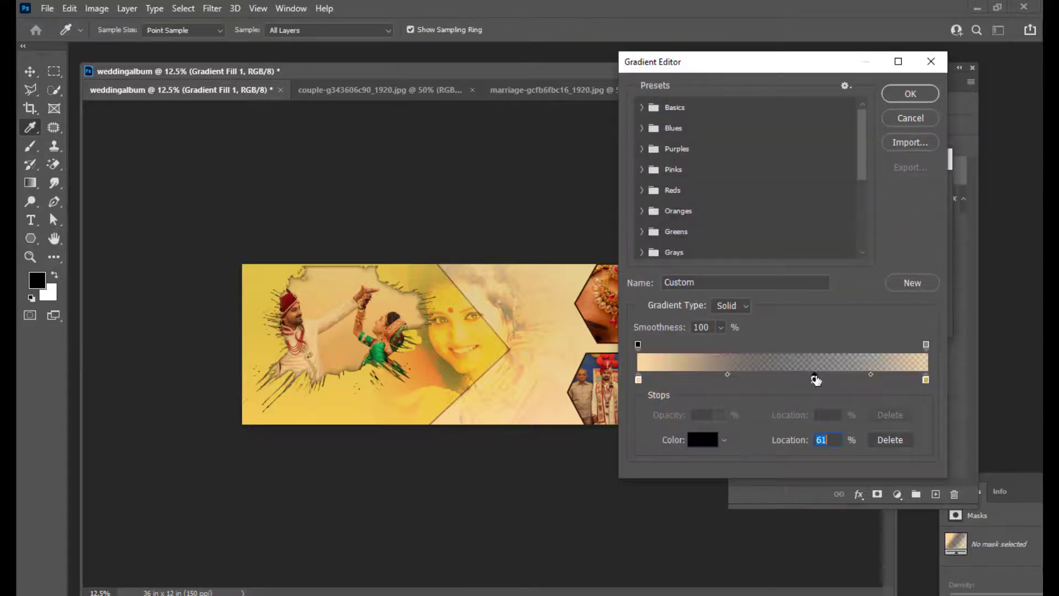
{"action": "double_click", "coordinate": [815, 379]}
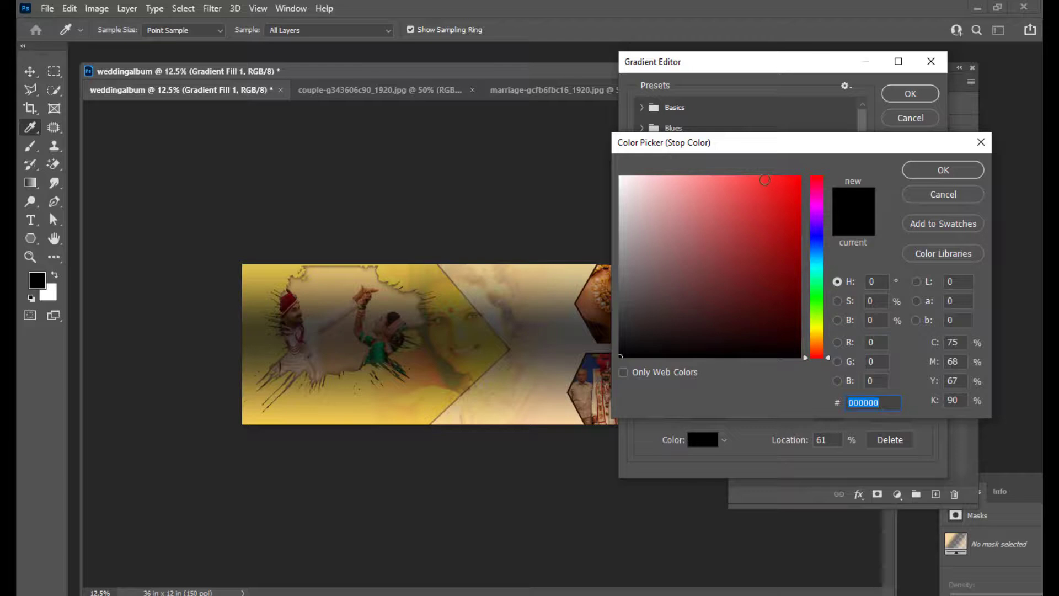
{"action": "left_click", "coordinate": [764, 178]}
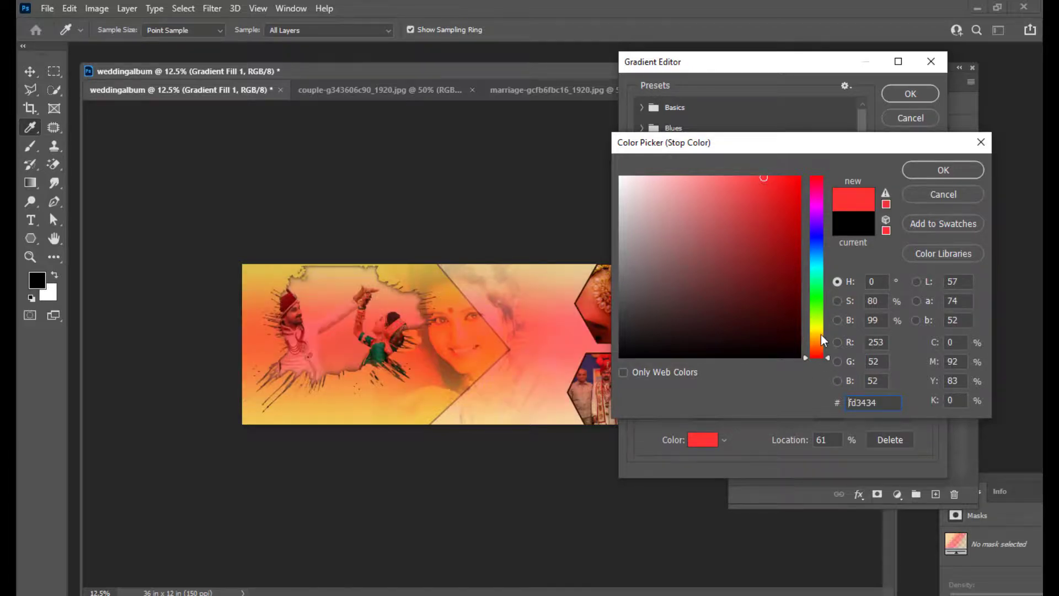
{"action": "left_click", "coordinate": [818, 299]}
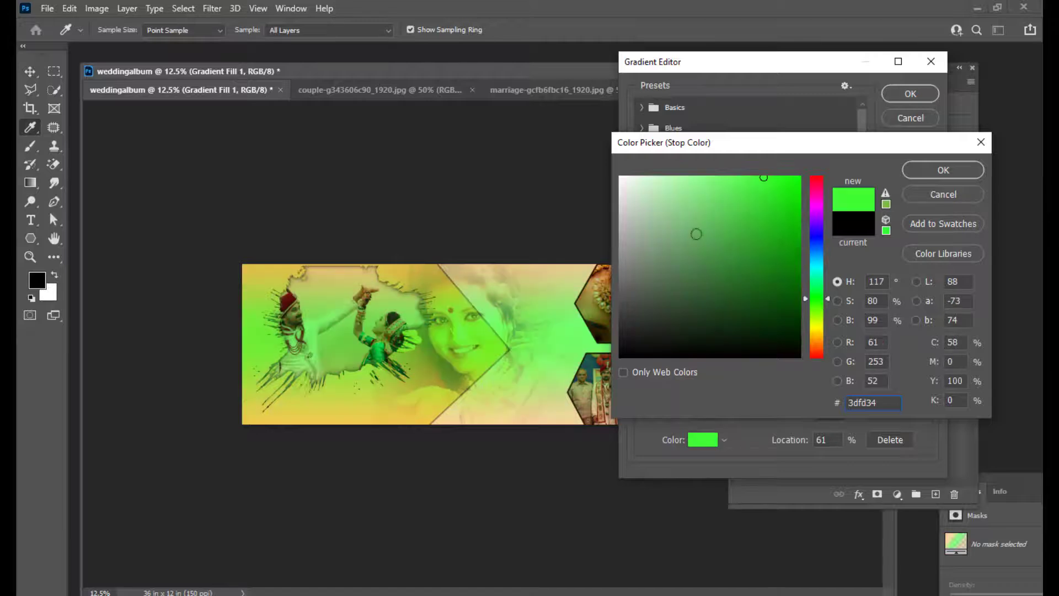
{"action": "left_click", "coordinate": [708, 183]}
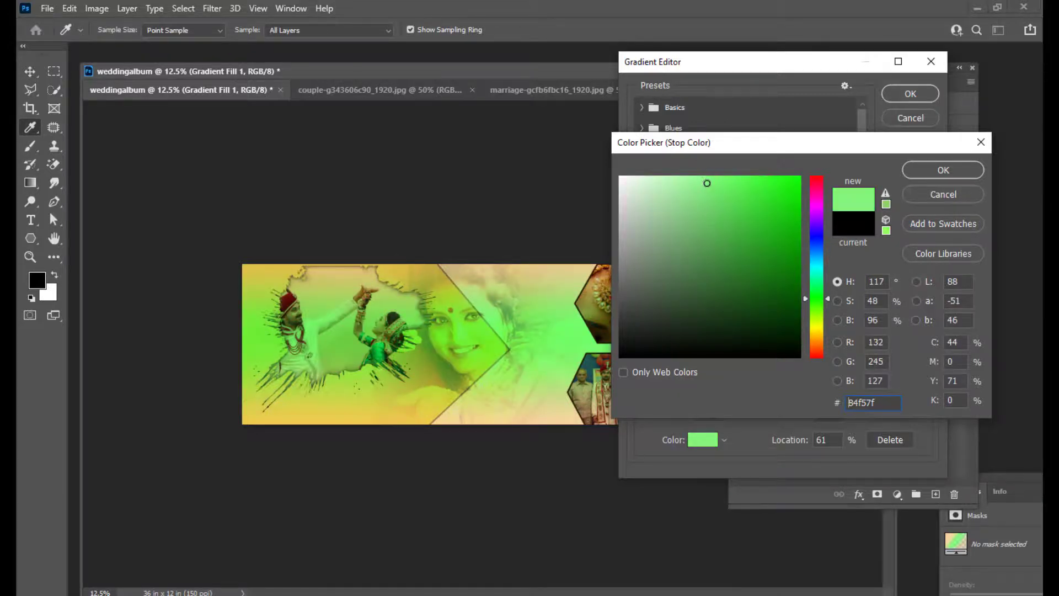
{"action": "left_click", "coordinate": [733, 181]}
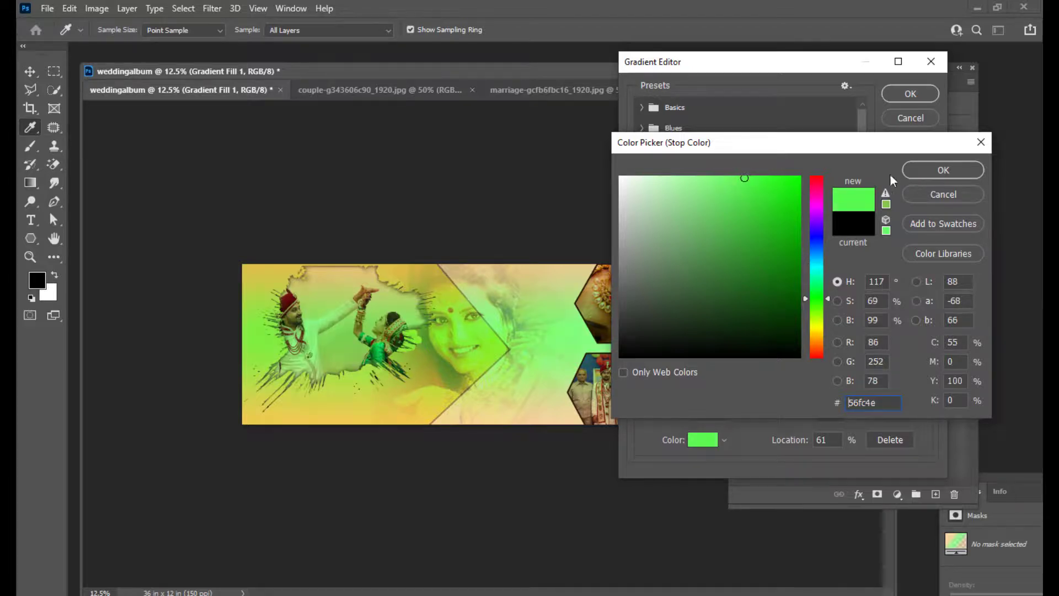
{"action": "left_click", "coordinate": [932, 173]}
Step: Lower the opacity of the gradient's end stop to 31% and apply the edited gradient fill
{"action": "left_click", "coordinate": [926, 344]}
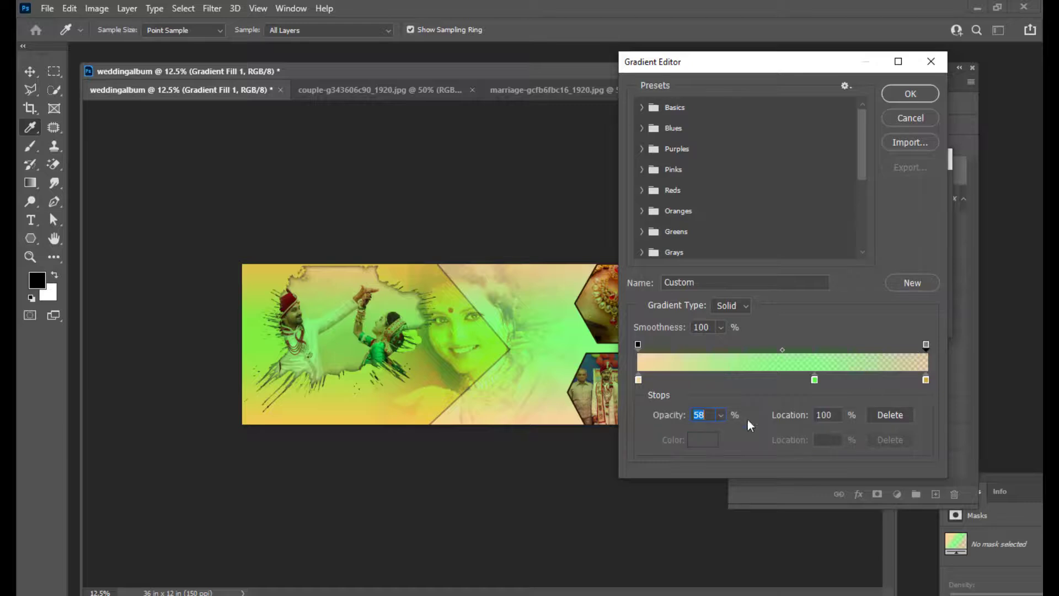
{"action": "left_click", "coordinate": [721, 415]}
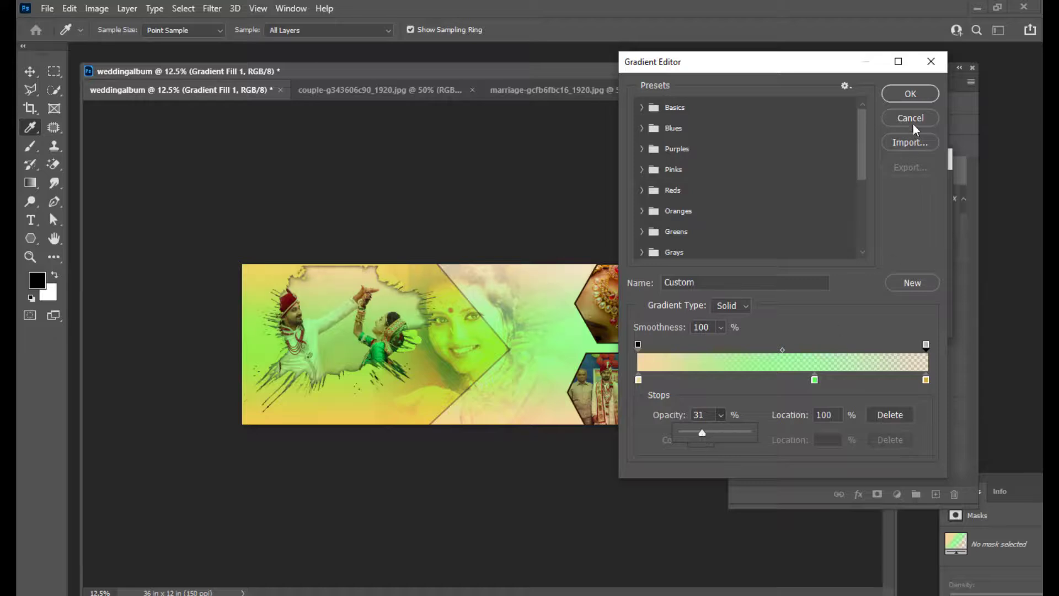
{"action": "left_click", "coordinate": [916, 94]}
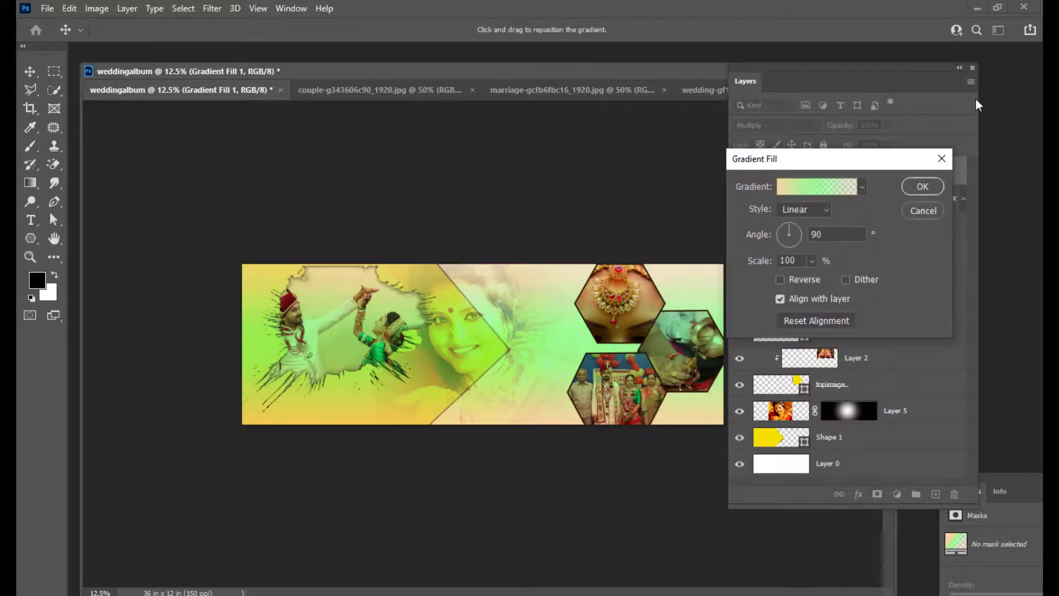
{"action": "left_click", "coordinate": [924, 189]}
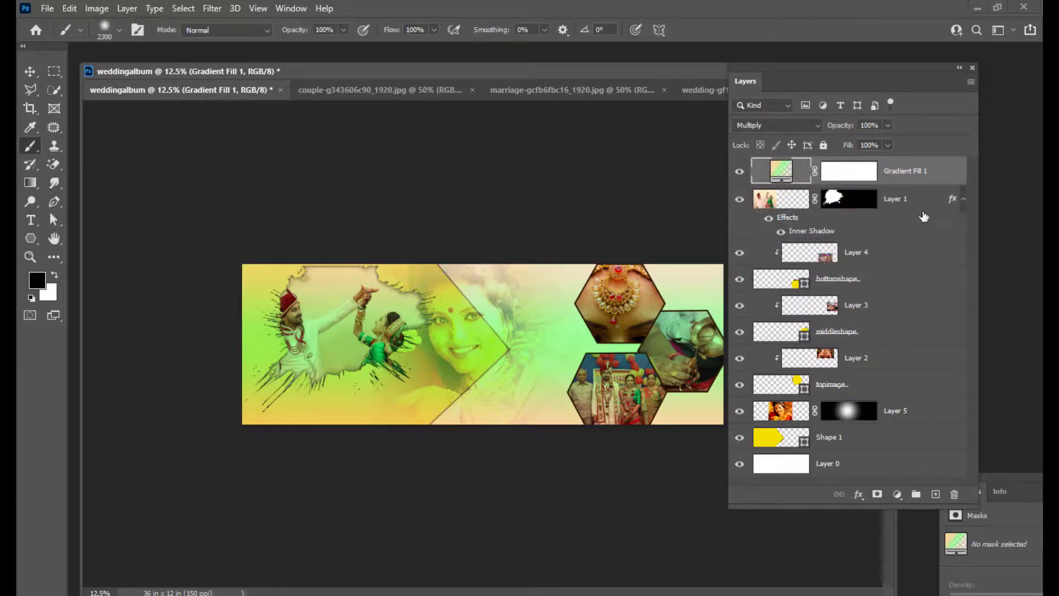
{"action": "mouse_move", "coordinate": [767, 69]}
{"action": "left_mouse_down"}
{"action": "mouse_move", "coordinate": [790, 63]}
{"action": "mouse_move", "coordinate": [779, 70]}
{"action": "left_mouse_up"}
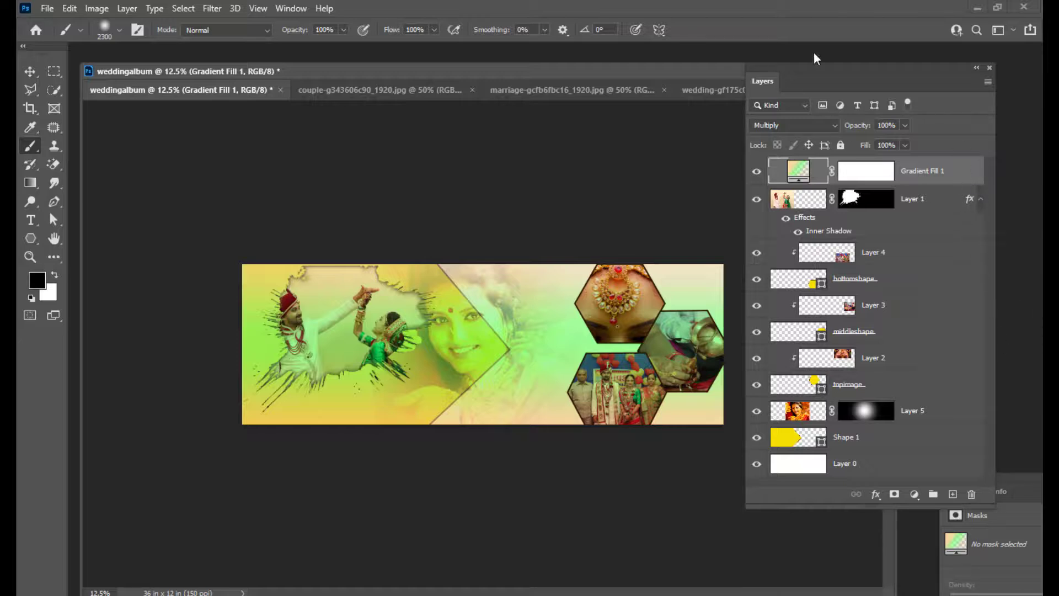
{"action": "left_click_drag", "start_coordinate": [808, 64], "coordinate": [812, 68]}
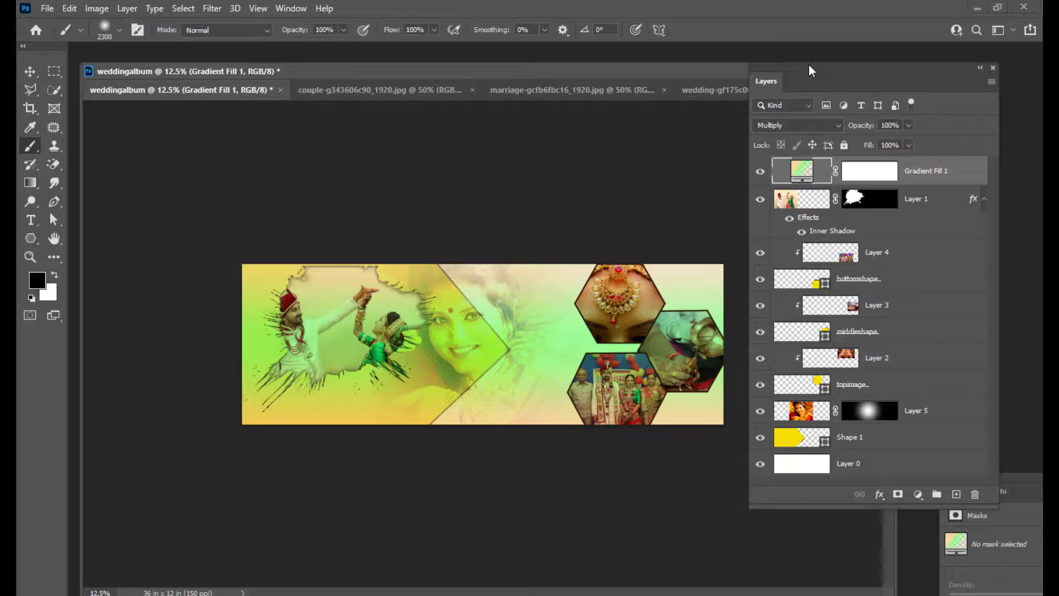
{"action": "left_click_drag", "start_coordinate": [794, 70], "coordinate": [780, 69]}
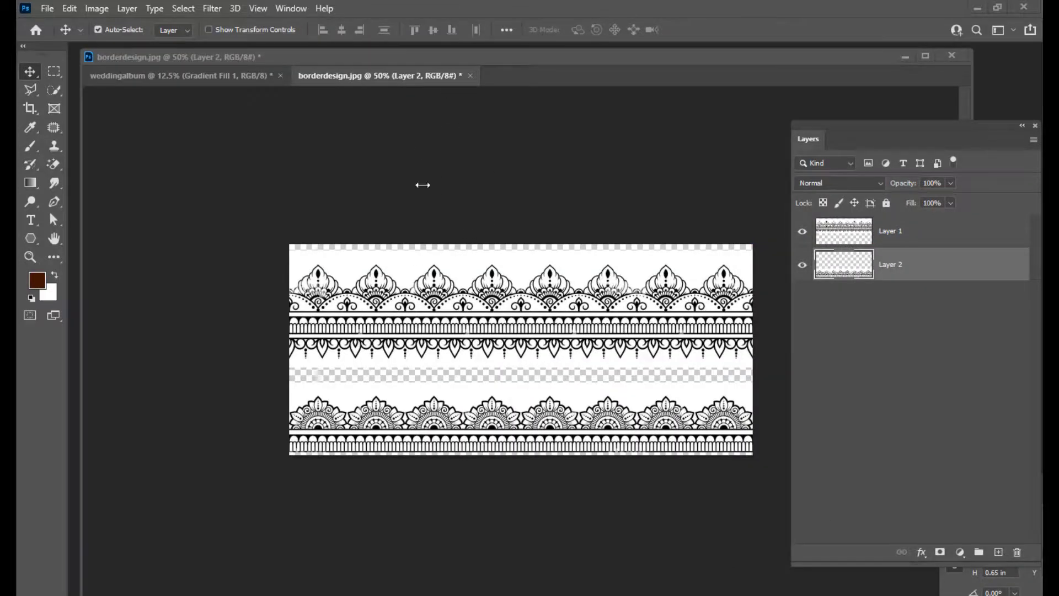
Step: Copy the upper border design, Layer 1, from borderdesign.jpg into the weddingalbum spread and flip it vertically
{"action": "left_click", "coordinate": [30, 71]}
{"action": "left_click", "coordinate": [462, 284]}
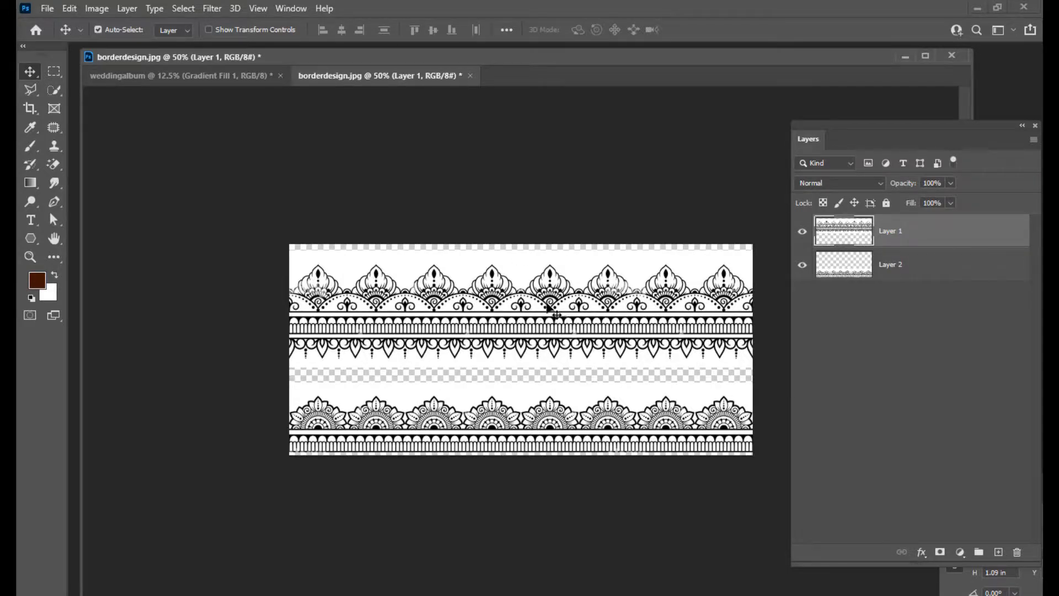
{"action": "left_click_drag", "start_coordinate": [550, 306], "coordinate": [604, 303]}
{"action": "key", "text": "ctrl+t"}
{"action": "right_click", "coordinate": [578, 299]}
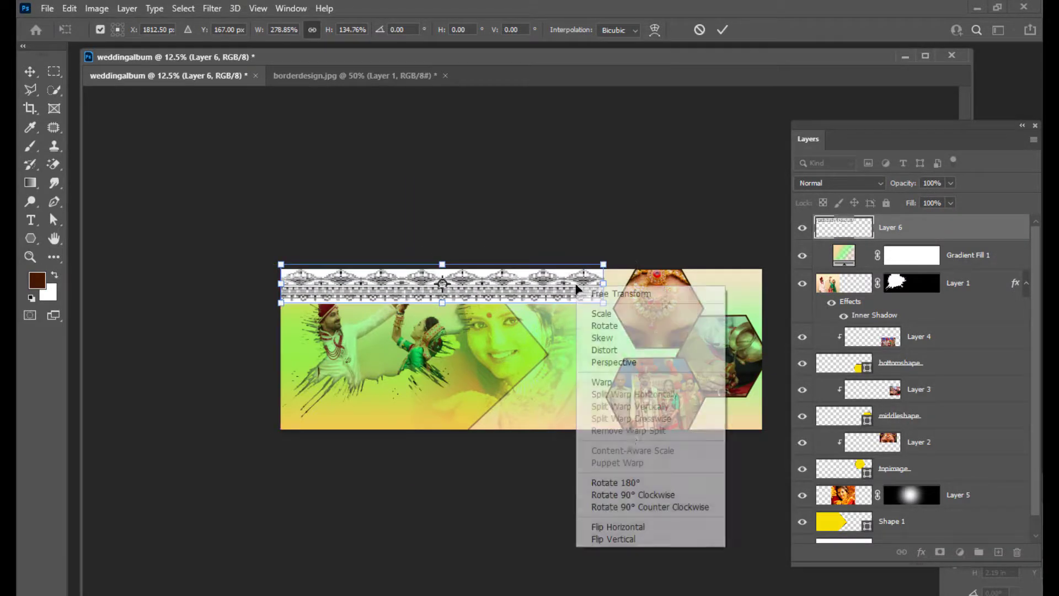
{"action": "left_click", "coordinate": [612, 540]}
Step: Stretch the flipped border to about 177% height and fit it along the spread's top edge, starting at the left edge
{"action": "left_click_drag", "start_coordinate": [520, 283], "coordinate": [529, 284]}
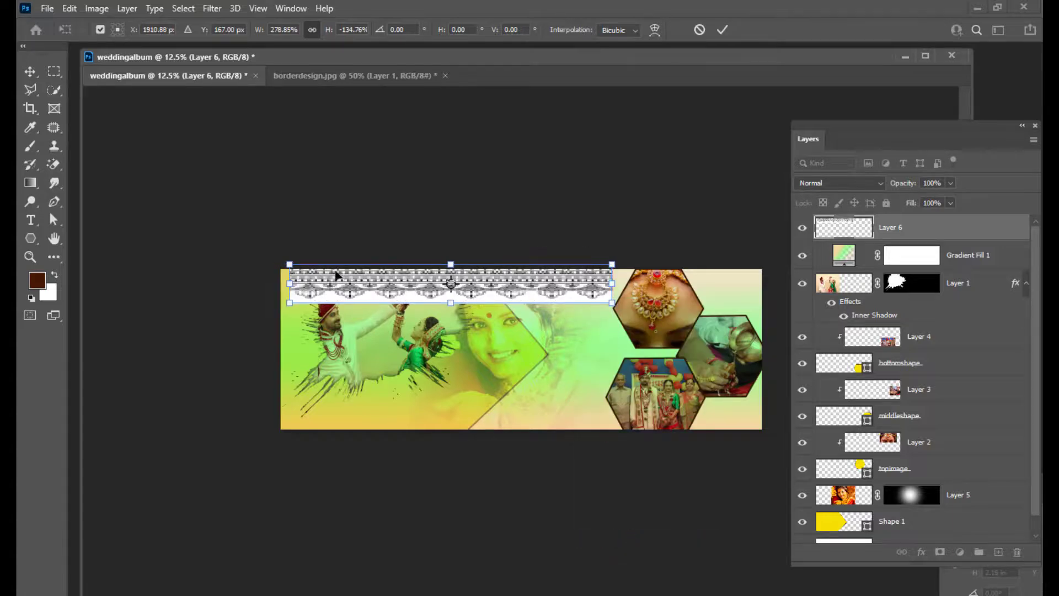
{"action": "left_click_drag", "start_coordinate": [292, 284], "coordinate": [281, 284]}
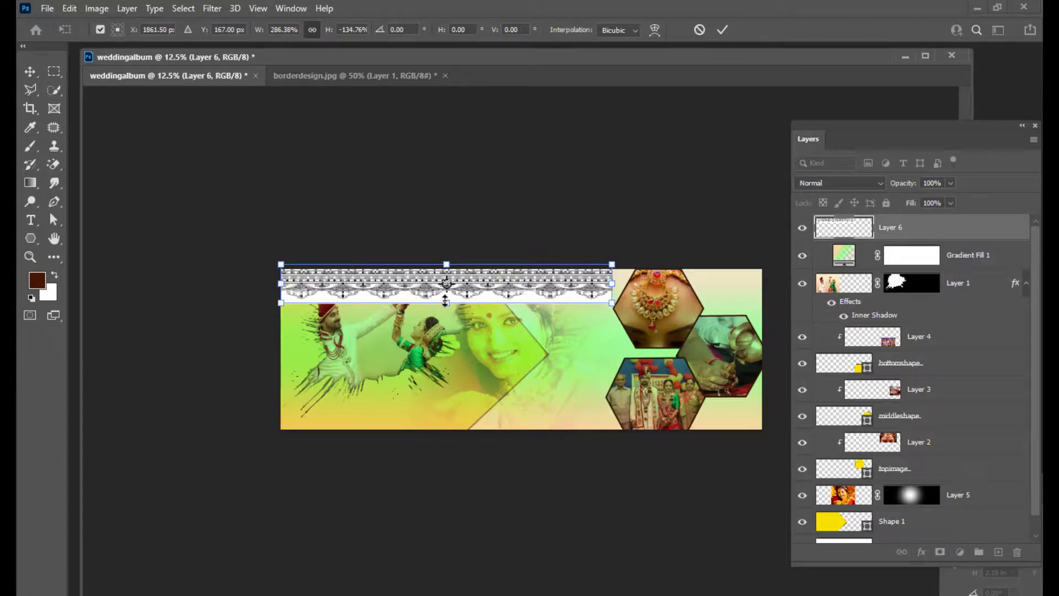
{"action": "left_click_drag", "start_coordinate": [447, 303], "coordinate": [446, 315]}
{"action": "left_click_drag", "start_coordinate": [540, 295], "coordinate": [545, 280]}
{"action": "left_click_drag", "start_coordinate": [545, 280], "coordinate": [545, 281]}
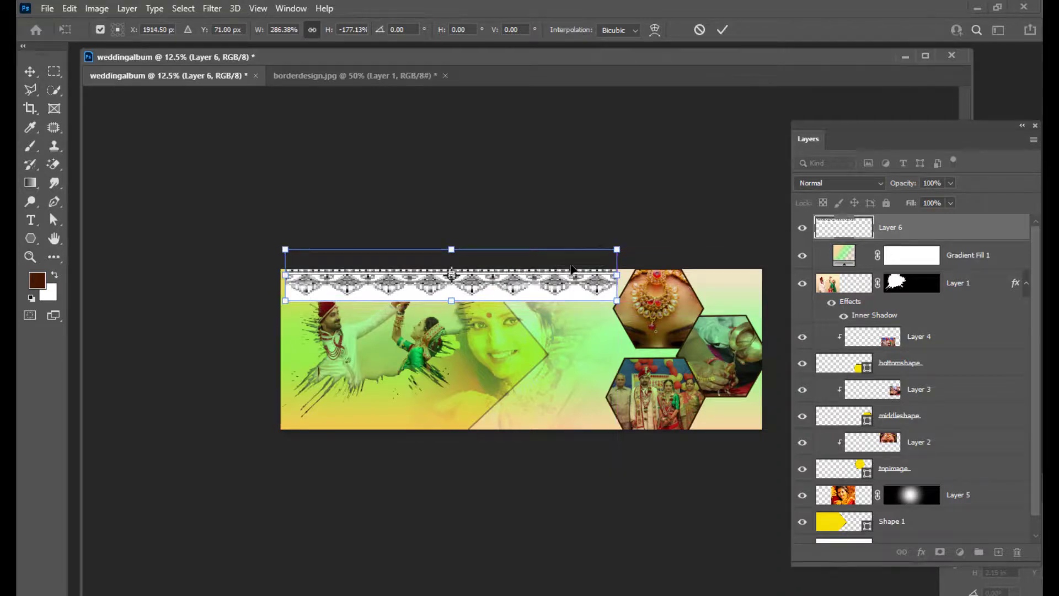
{"action": "left_click_drag", "start_coordinate": [287, 278], "coordinate": [281, 276]}
{"action": "key", "text": "Return"}
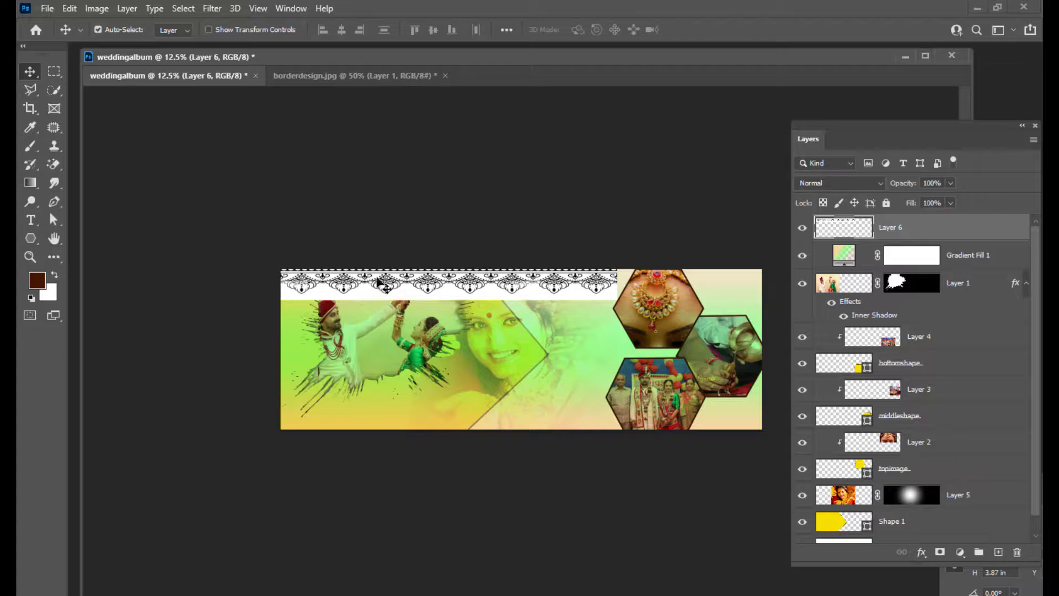
Step: Set the border layer's blend mode to Multiply and widen it to 106.73%, extending slightly past the spread's left edge
{"action": "left_click", "coordinate": [872, 181]}
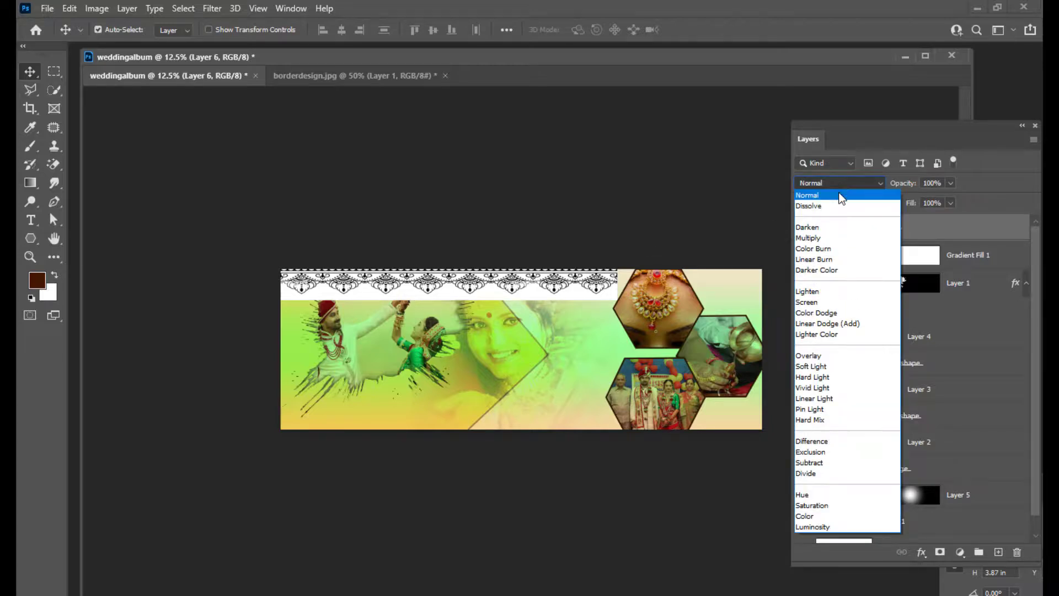
{"action": "left_click", "coordinate": [840, 241]}
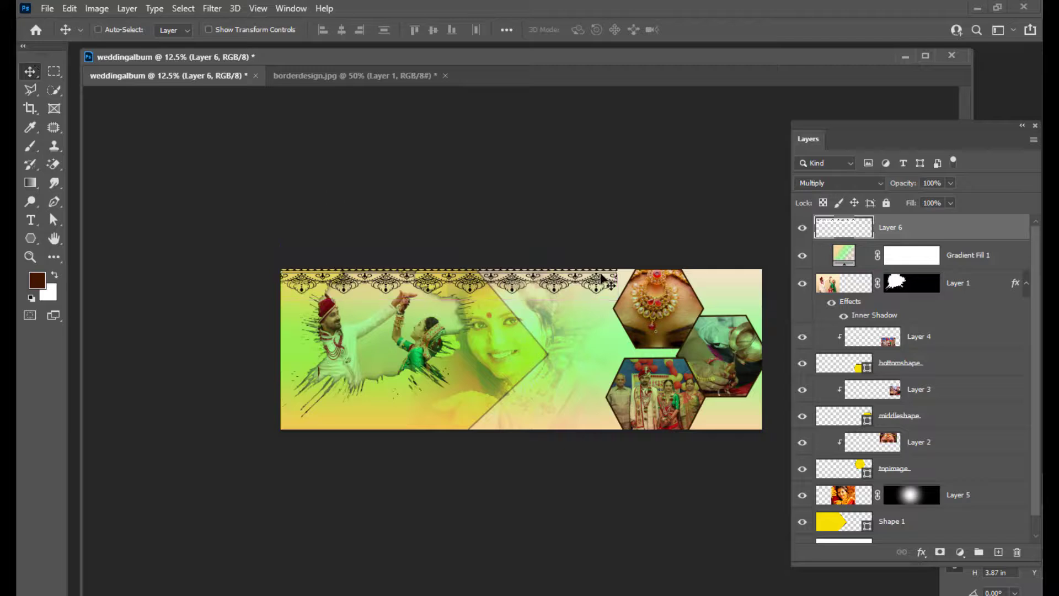
{"action": "key", "text": "ctrl+t"}
{"action": "left_click_drag", "start_coordinate": [618, 274], "coordinate": [635, 274]}
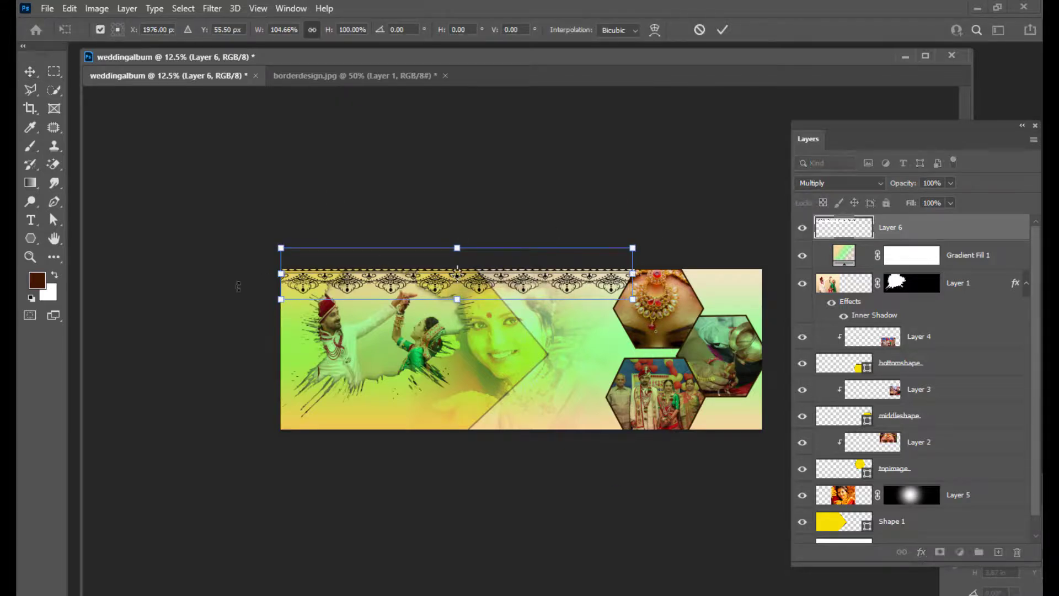
{"action": "left_click_drag", "start_coordinate": [282, 273], "coordinate": [274, 273]}
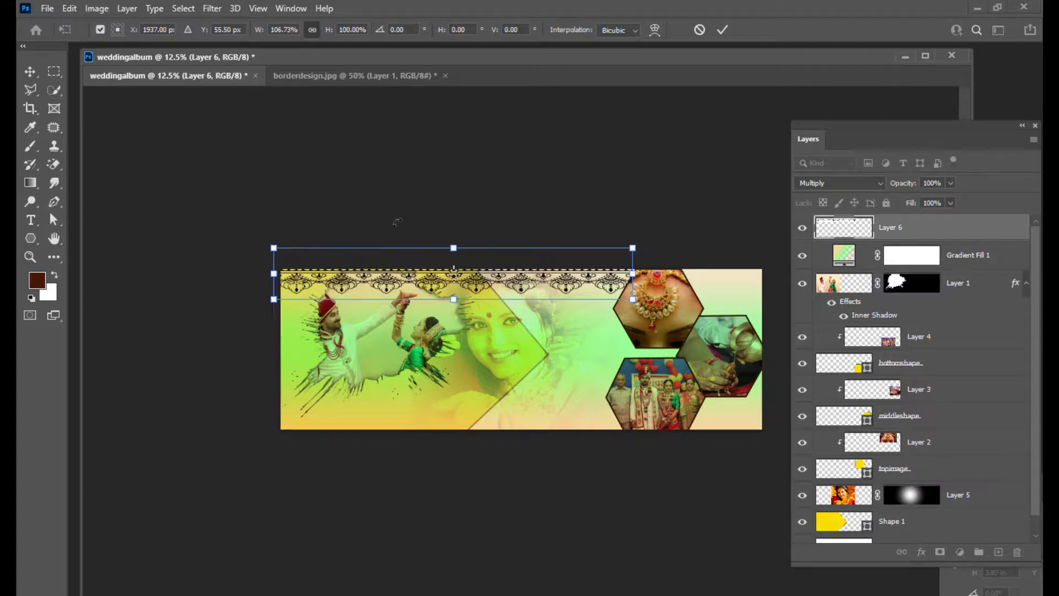
{"action": "key", "text": "Return"}
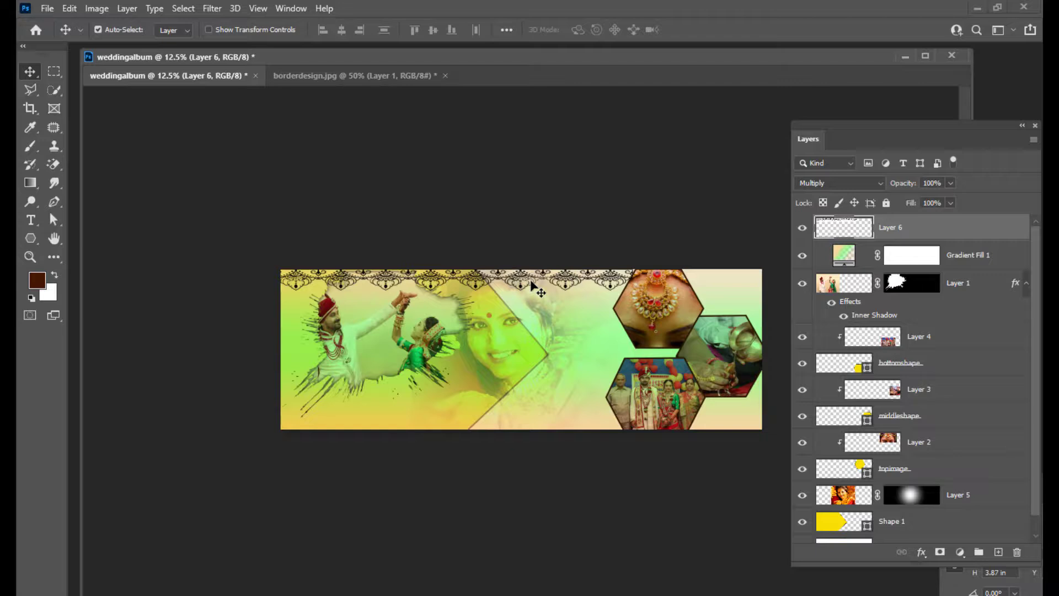
Step: Duplicate the border across the rest of the top edge, then scale both border layers to 109.27% height and nudge them up slightly
{"action": "key", "text": "ctrl+j"}
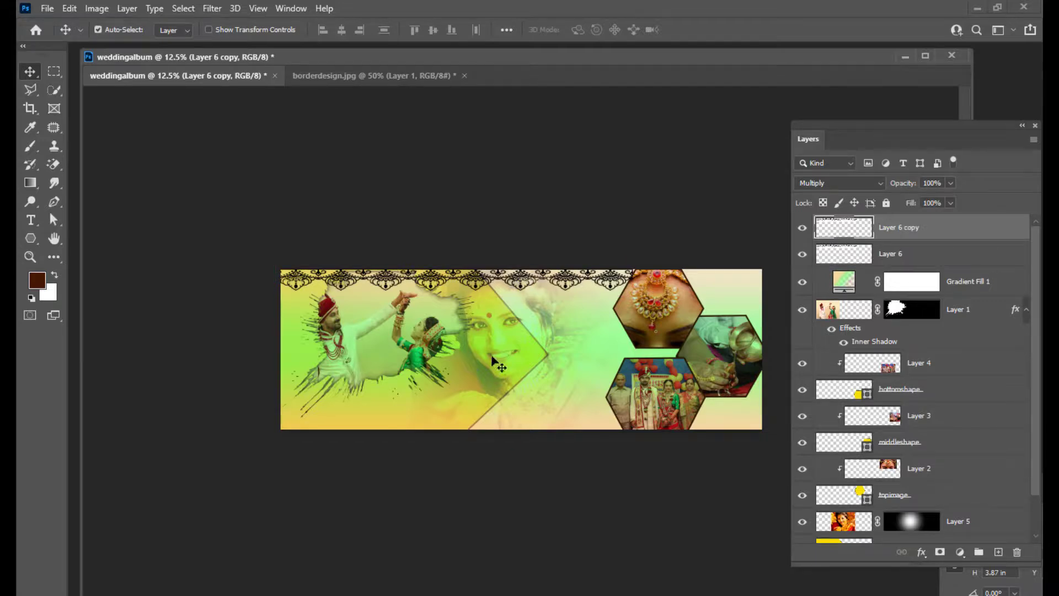
{"action": "left_click_drag", "start_coordinate": [437, 284], "coordinate": [746, 275]}
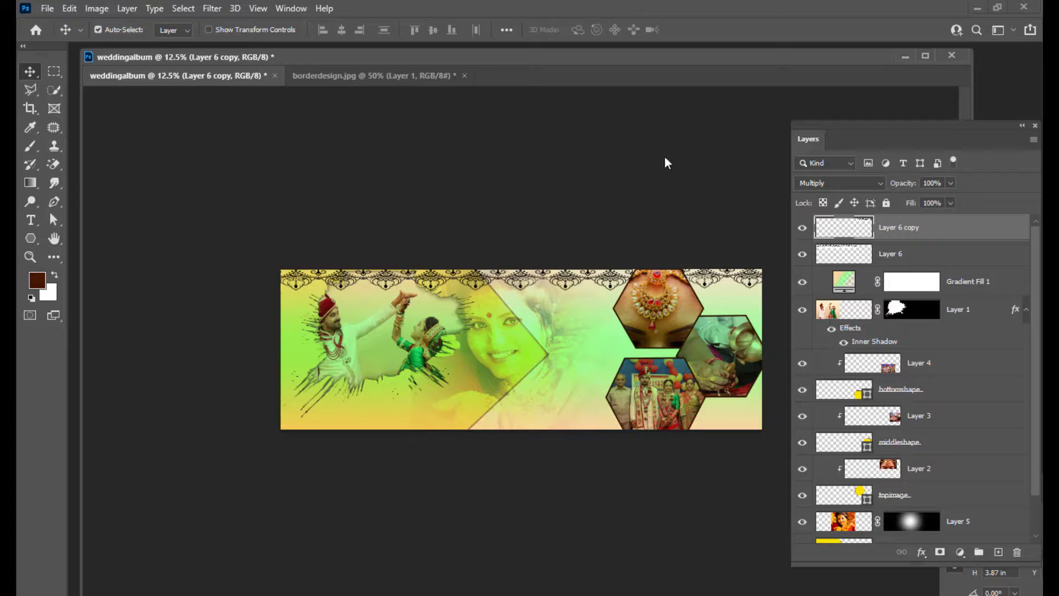
{"action": "left_click", "coordinate": [963, 253], "text": "shift"}
{"action": "key", "text": "ctrl+t"}
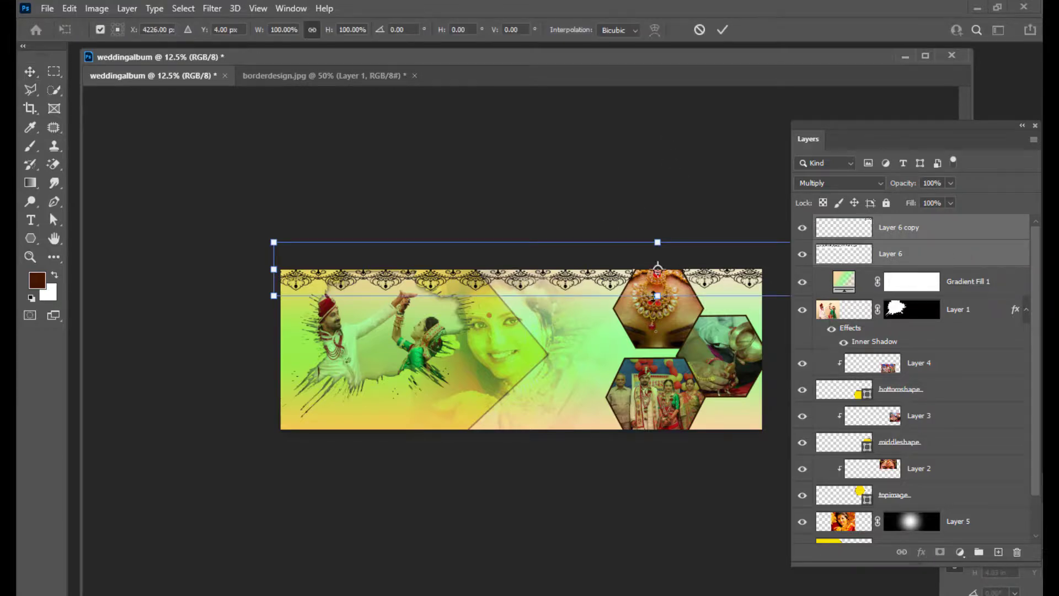
{"action": "left_click_drag", "start_coordinate": [657, 296], "coordinate": [658, 300]}
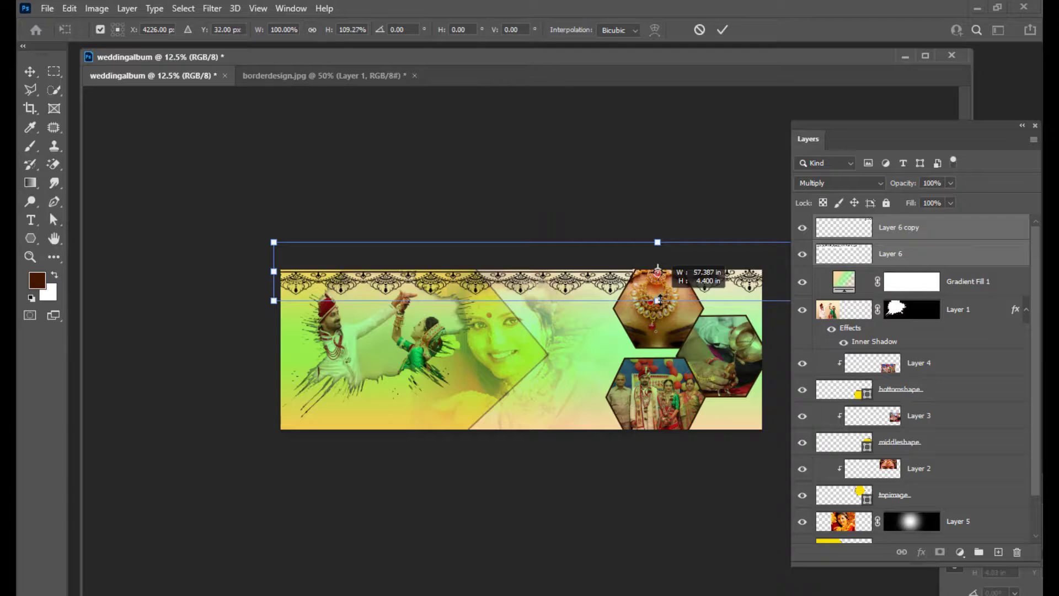
{"action": "key", "text": "Up"}
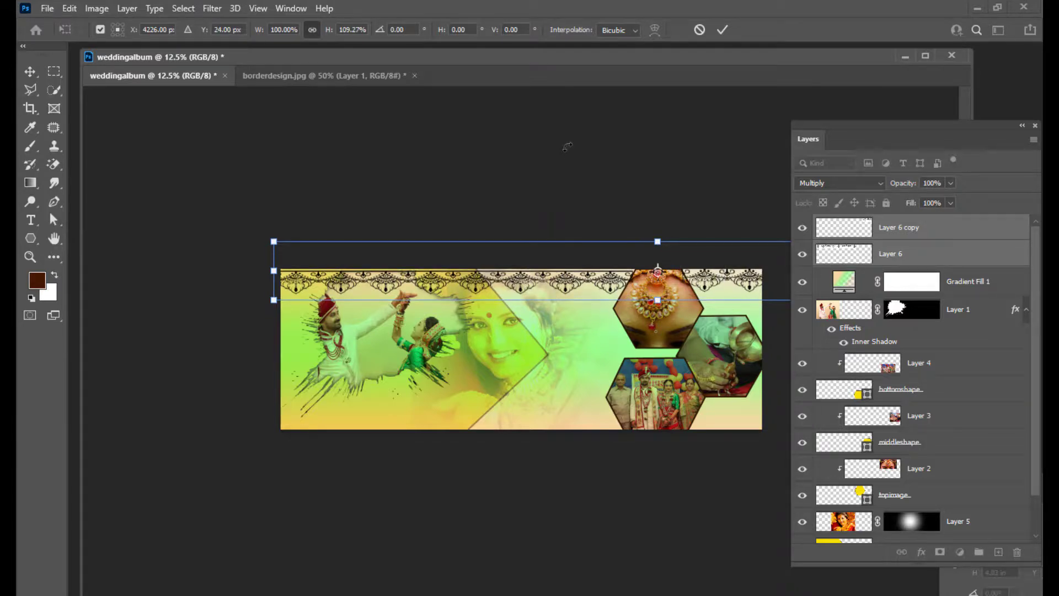
{"action": "key", "text": "Return"}
Step: Copy the lower border design, Layer 2, from borderdesign.jpg into the weddingalbum spread, placing it near the bottom-left corner
{"action": "left_click", "coordinate": [356, 78]}
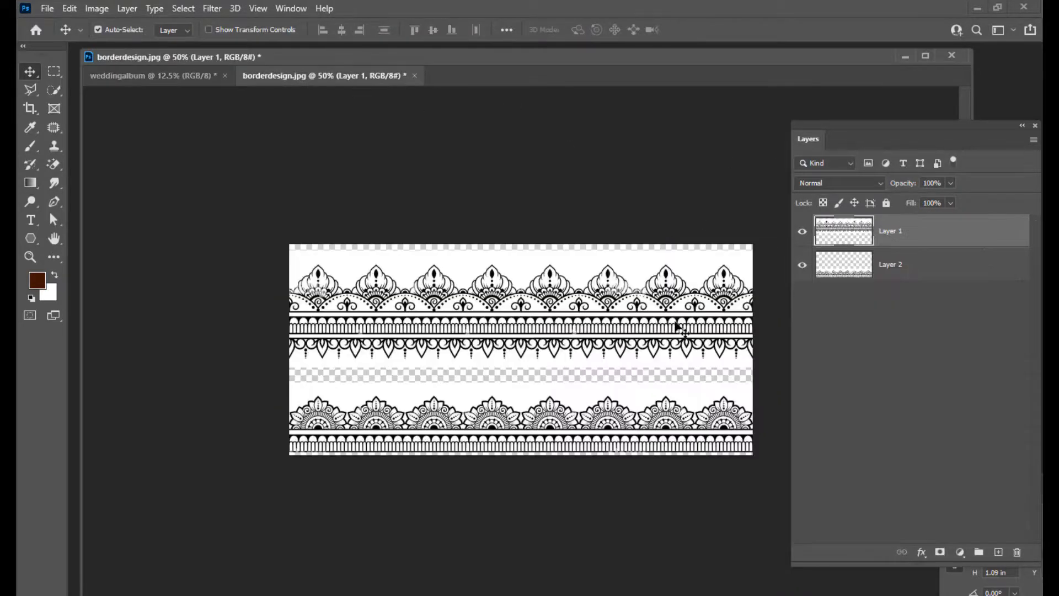
{"action": "left_click", "coordinate": [856, 273]}
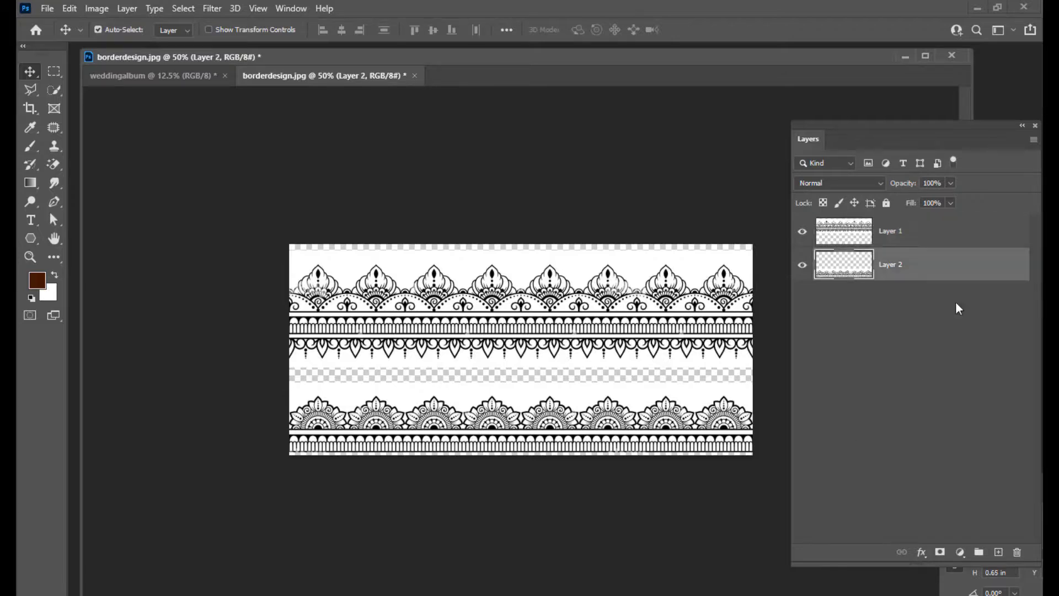
{"action": "left_click_drag", "start_coordinate": [530, 419], "coordinate": [168, 79]}
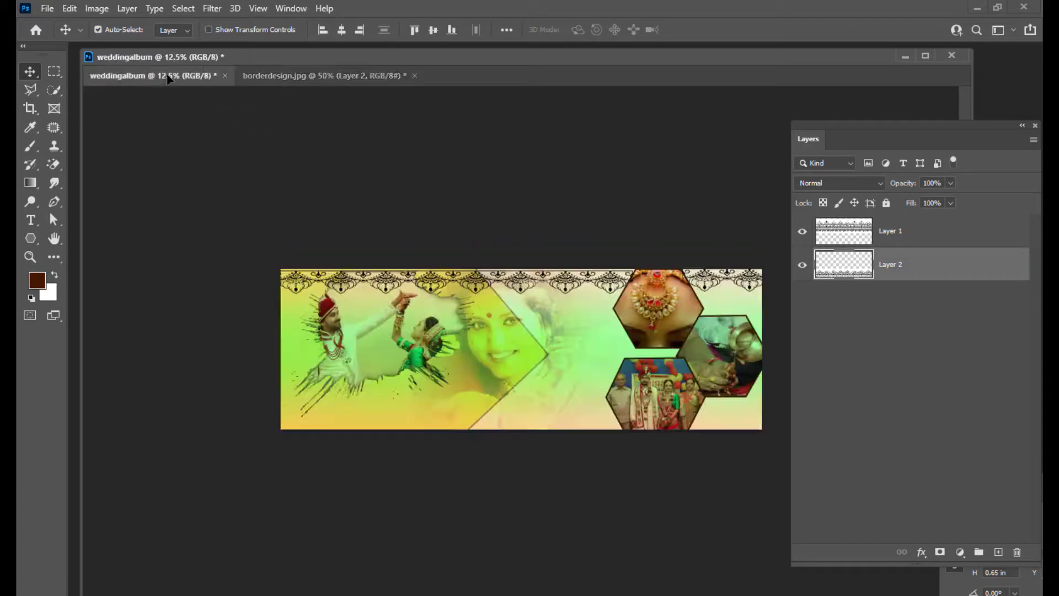
{"action": "left_click_drag", "start_coordinate": [290, 402], "coordinate": [359, 434]}
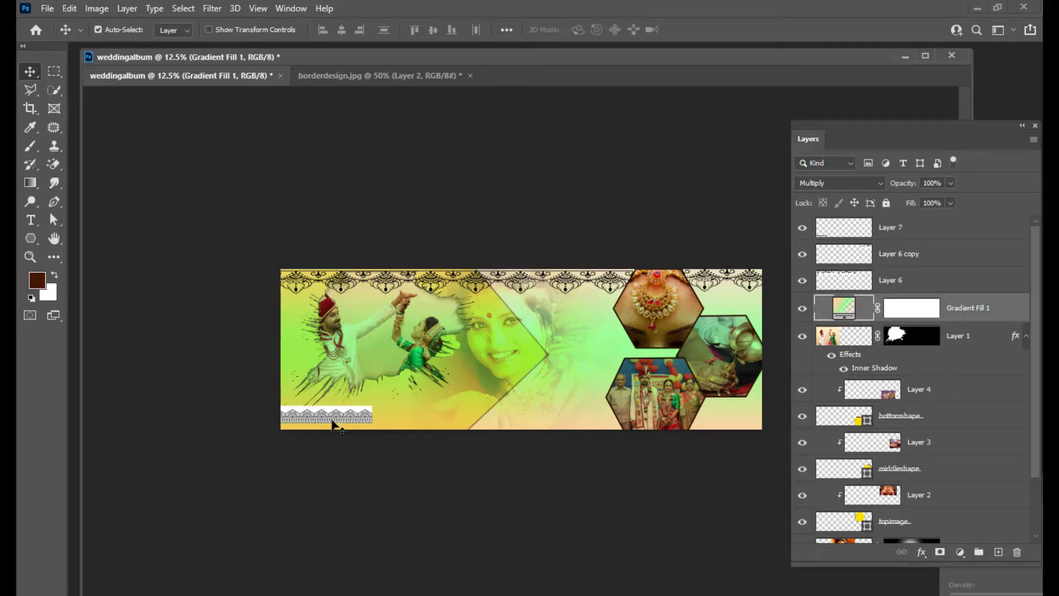
{"action": "right_click", "coordinate": [338, 415]}
{"action": "left_click", "coordinate": [359, 423]}
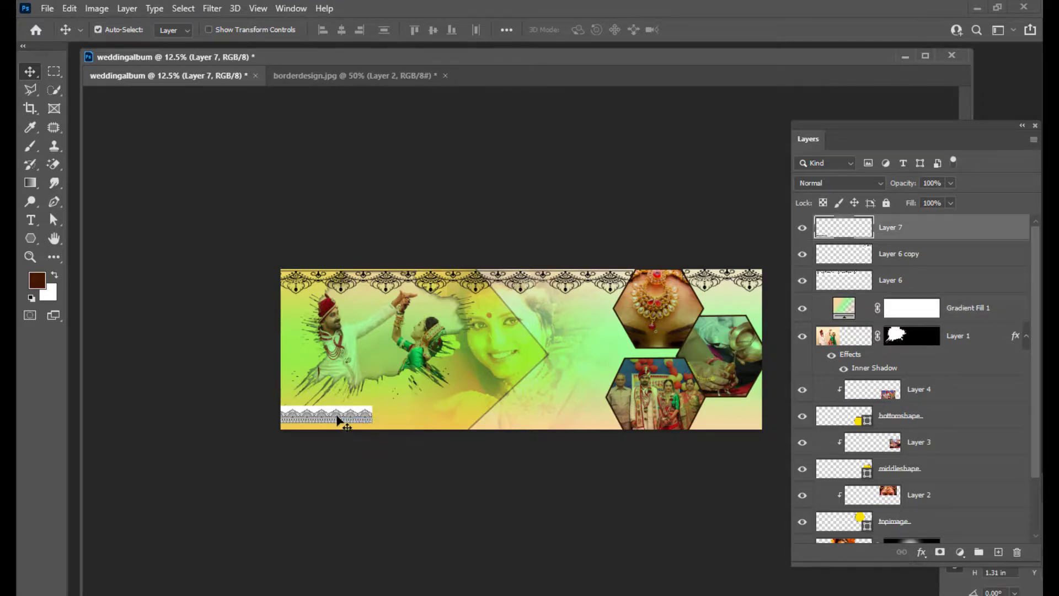
Step: Stretch the new border to 292.38% width and about 2.7 in height along the spread's bottom edge, extending slightly past the left edge
{"action": "left_click_drag", "start_coordinate": [338, 421], "coordinate": [613, 407]}
{"action": "key", "text": "ctrl+t"}
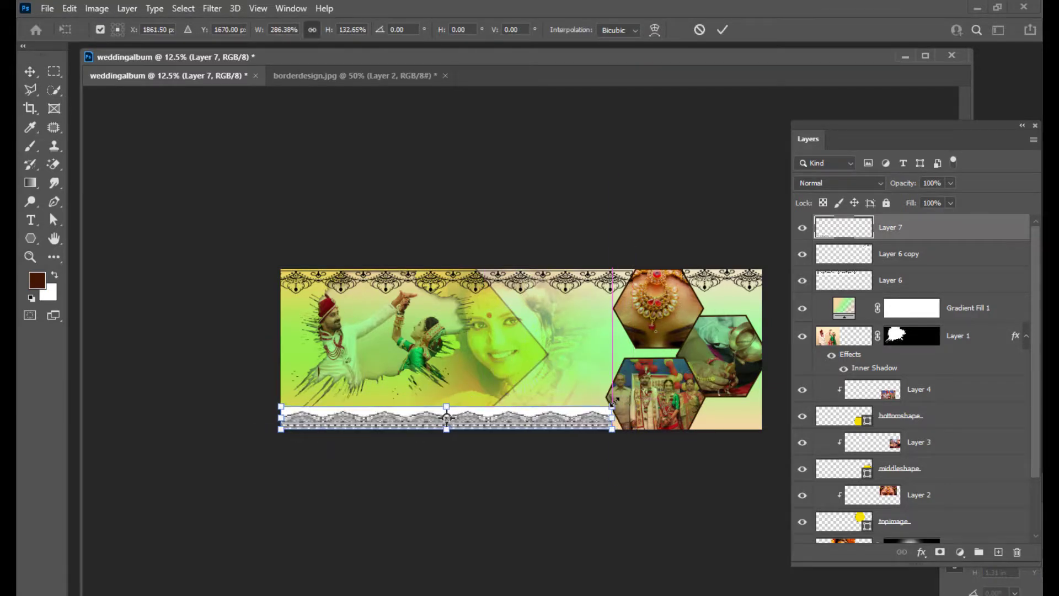
{"action": "left_click_drag", "start_coordinate": [282, 418], "coordinate": [274, 418]}
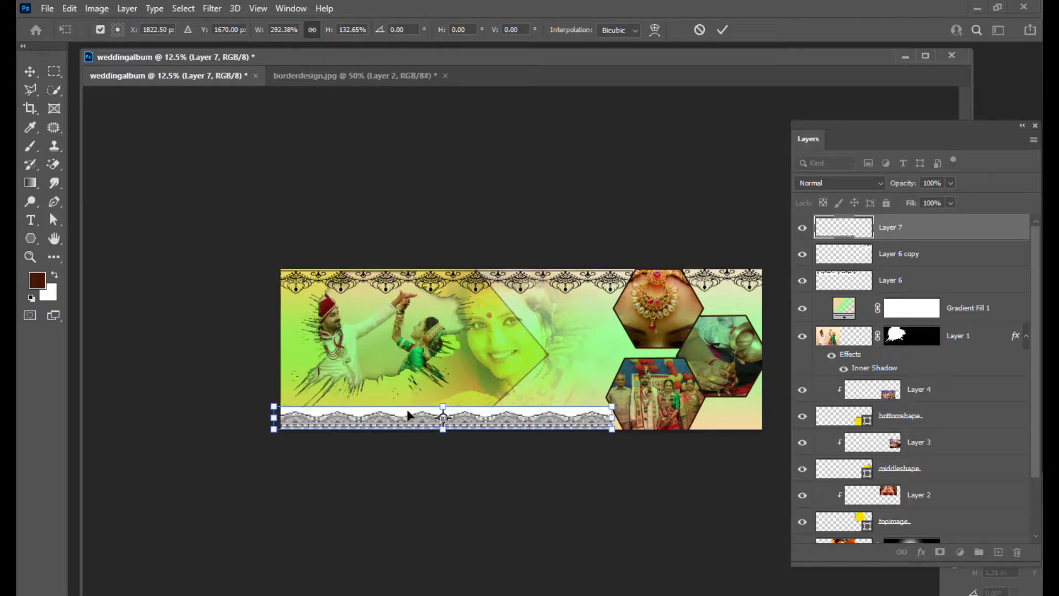
{"action": "left_click_drag", "start_coordinate": [442, 405], "coordinate": [443, 398]}
{"action": "key", "text": "ctrl+z"}
{"action": "left_click_drag", "start_coordinate": [444, 435], "coordinate": [444, 401]}
{"action": "key", "text": "Return"}
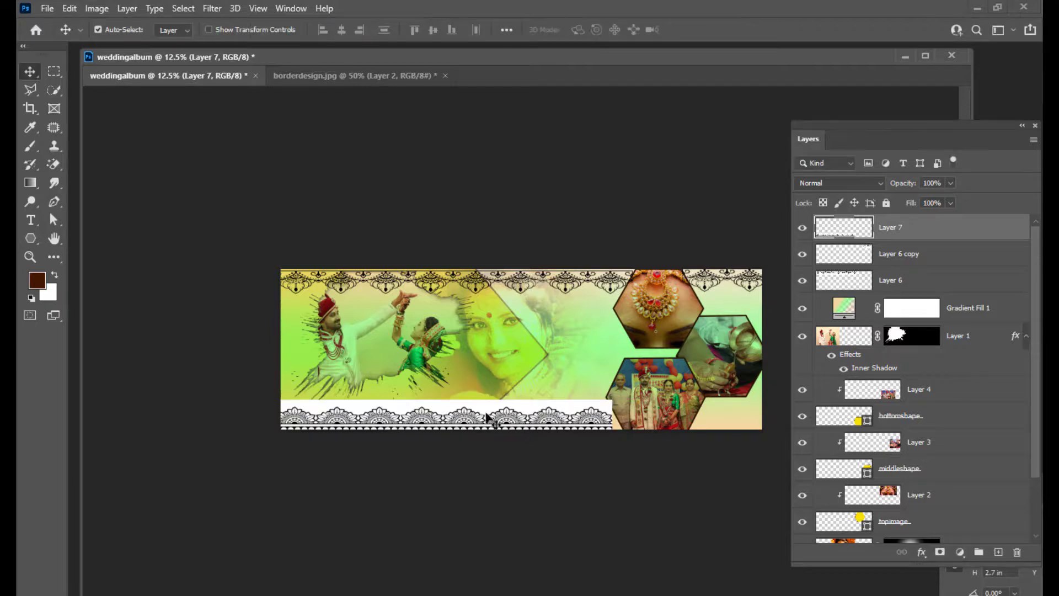
Step: Nudge the bottom border down and slightly left so its lower bands fall outside the spread
{"action": "key", "text": "shift+Left"}
{"action": "key", "text": "shift+Down"}
{"action": "key", "text": "shift+Left"}
{"action": "key", "text": "shift+Left"}
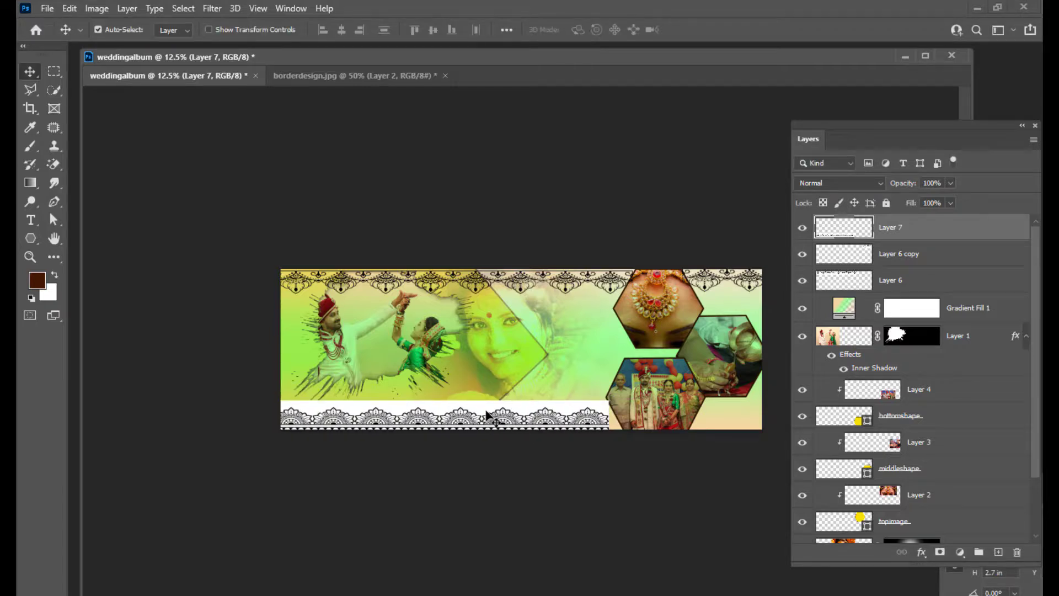
{"action": "key", "text": "shift+Down"}
{"action": "key", "text": "shift+Down"}
{"action": "key", "text": "shift+Down"}
{"action": "key", "text": "shift+Left"}
{"action": "key", "text": "shift+Up"}
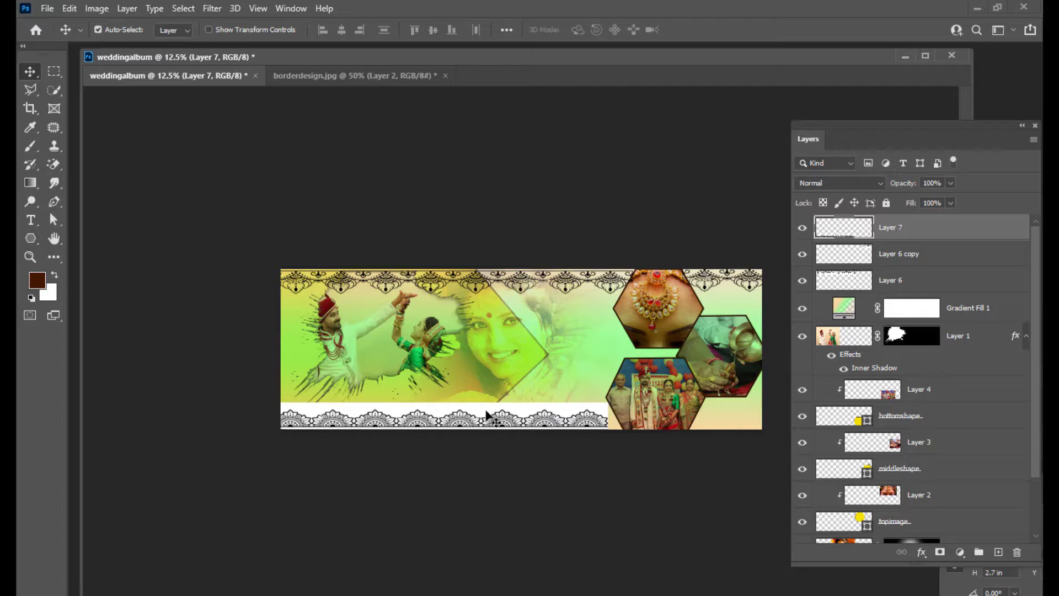
{"action": "key", "text": "shift+Down"}
{"action": "key", "text": "shift+Down"}
{"action": "key", "text": "shift+Down"}
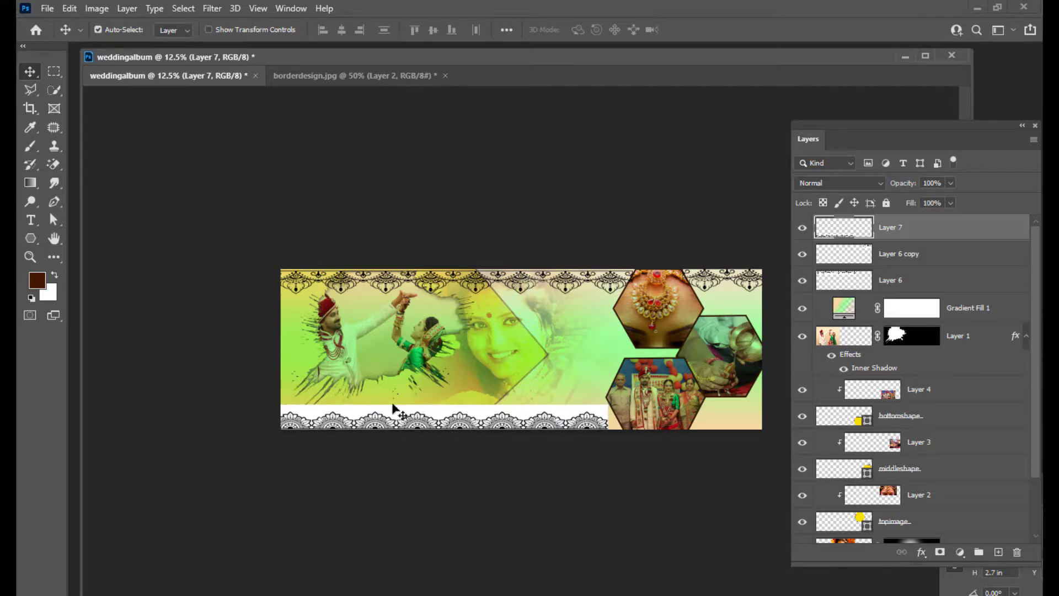
Step: Set the bottom border layer's blend mode to Multiply and widen it to 102.66% toward the hexagons
{"action": "left_click", "coordinate": [847, 182]}
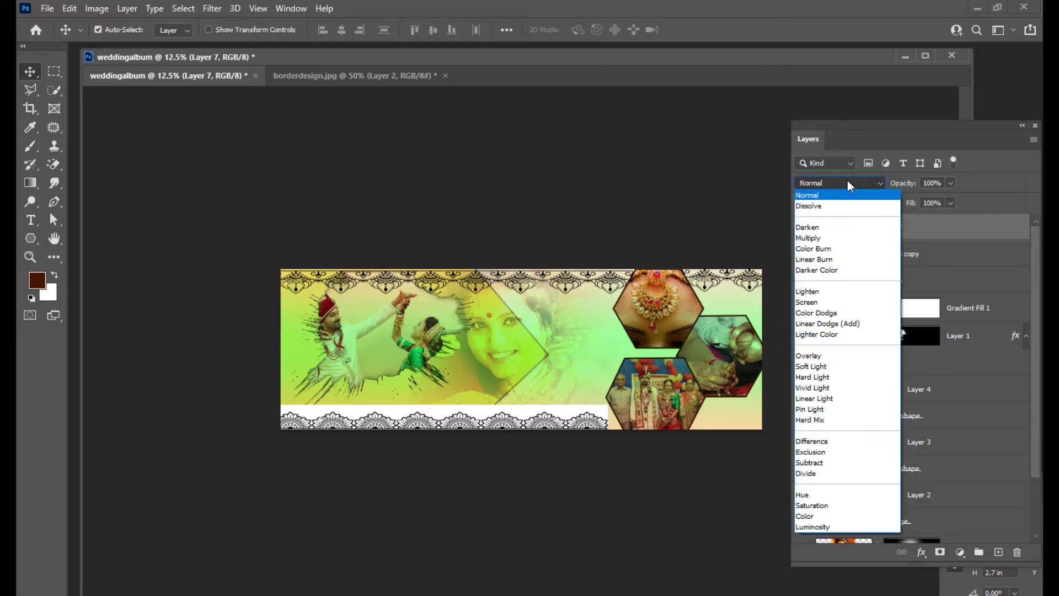
{"action": "left_click", "coordinate": [838, 242]}
{"action": "key", "text": "ctrl+t"}
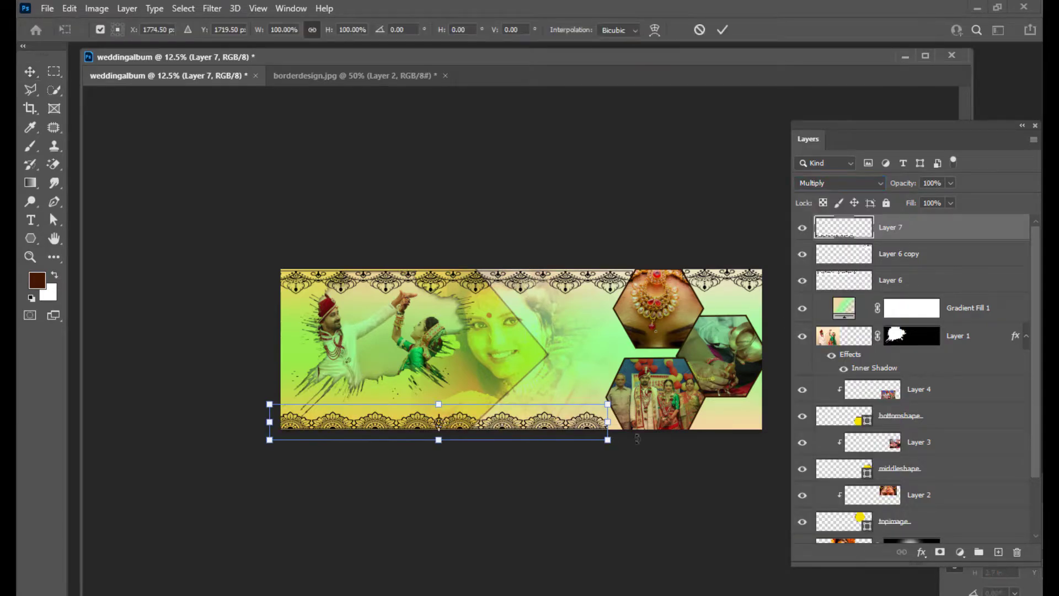
{"action": "left_click_drag", "start_coordinate": [607, 422], "coordinate": [617, 422]}
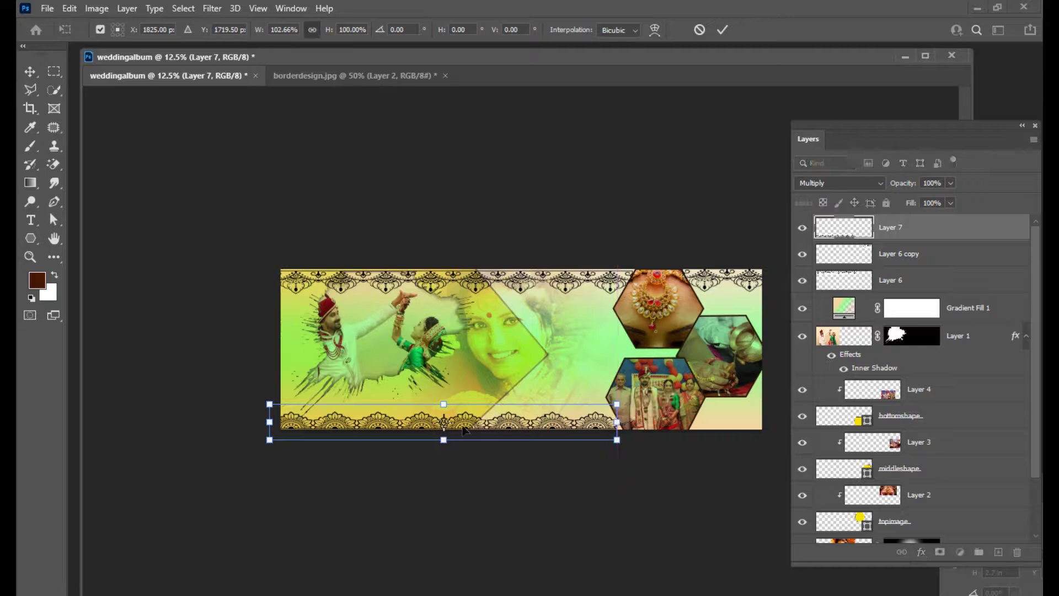
Step: Flip the bottom border vertically and position it so its lower half extends past the spread's bottom edge
{"action": "left_click_drag", "start_coordinate": [469, 423], "coordinate": [473, 414]}
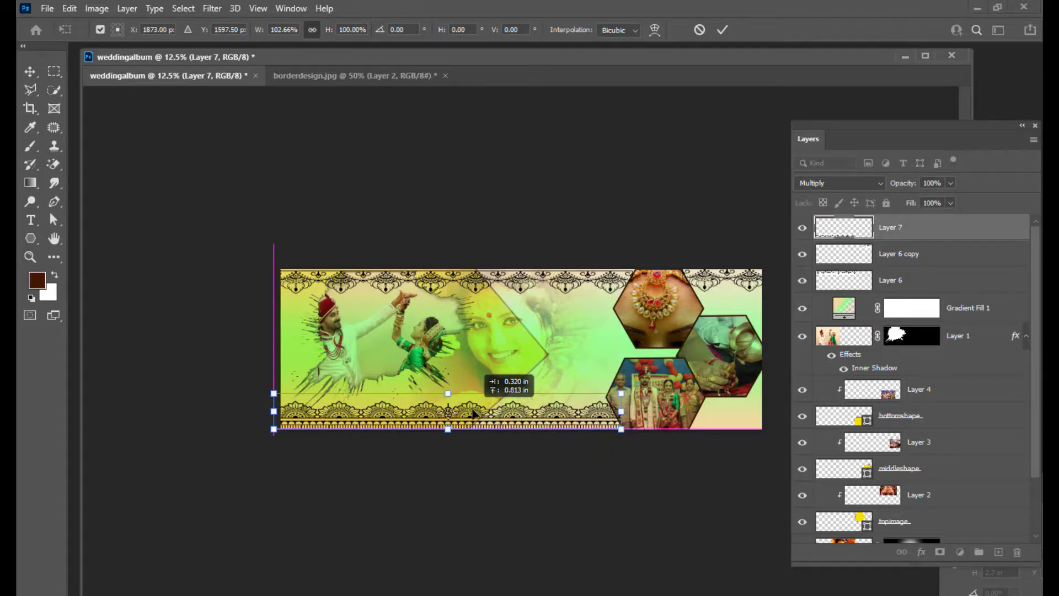
{"action": "left_click_drag", "start_coordinate": [473, 414], "coordinate": [474, 413]}
{"action": "right_click", "coordinate": [479, 417]}
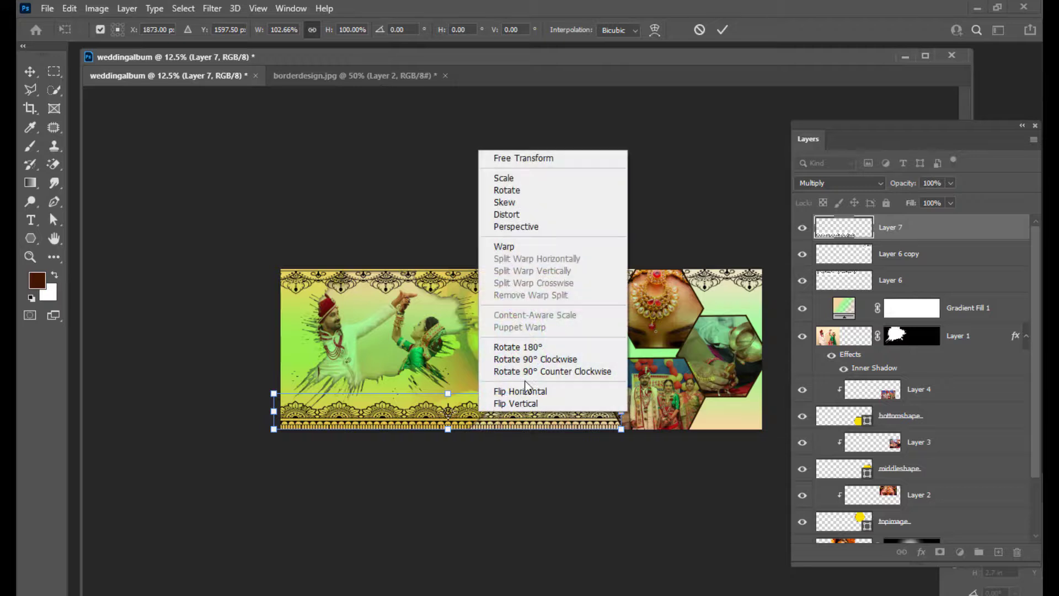
{"action": "left_click", "coordinate": [531, 405]}
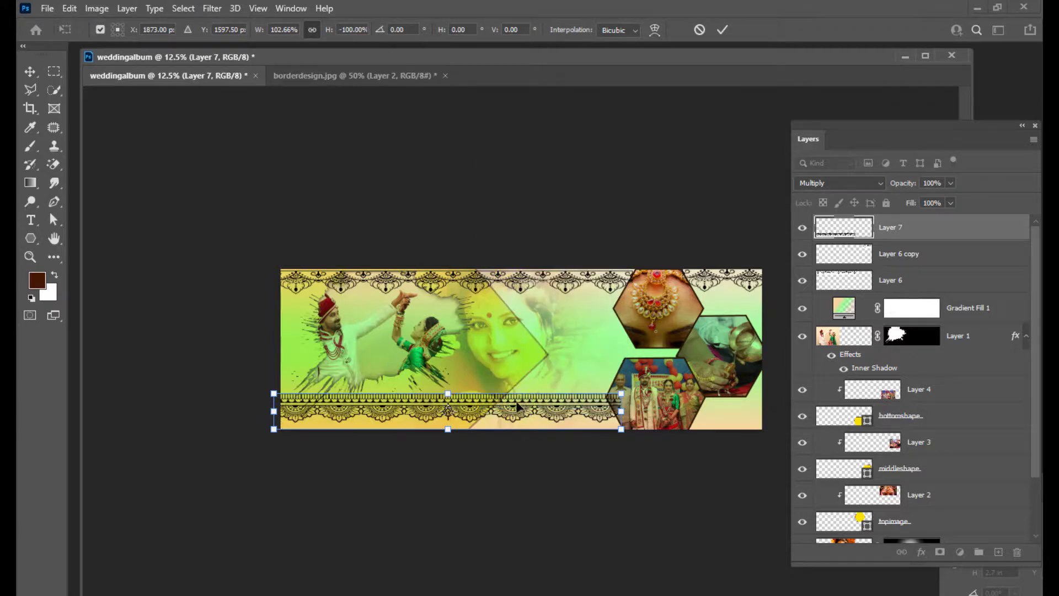
{"action": "left_click_drag", "start_coordinate": [519, 406], "coordinate": [516, 423]}
{"action": "key", "text": "Down"}
{"action": "key", "text": "Down"}
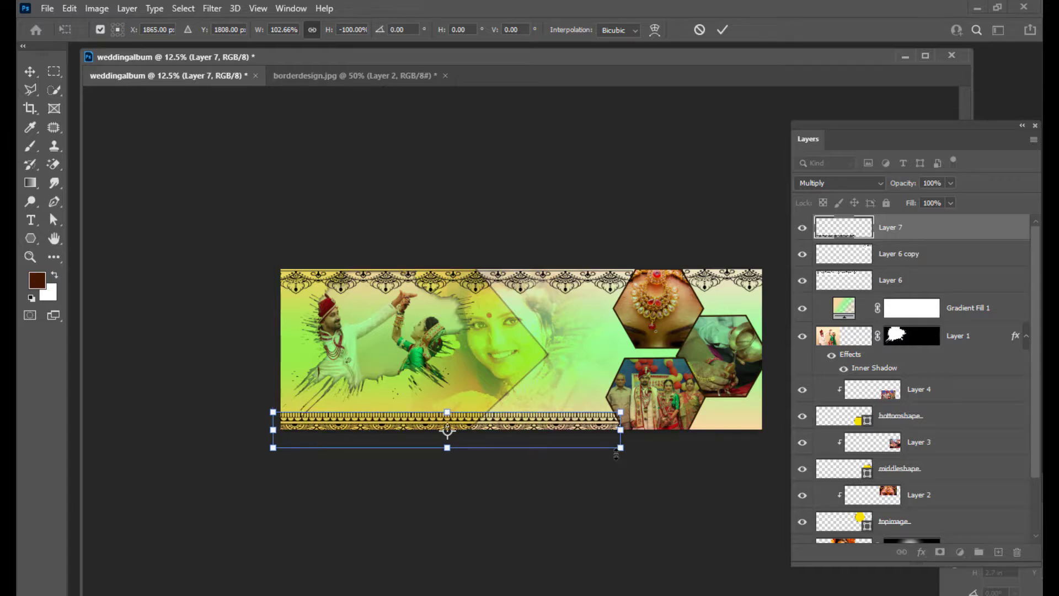
{"action": "key", "text": "Return"}
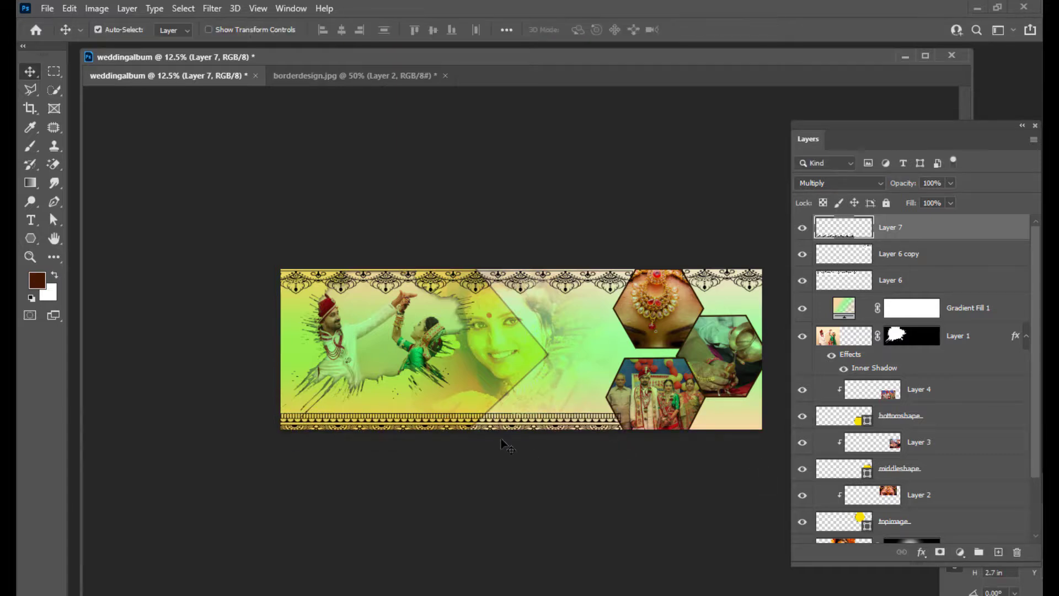
Step: Duplicate the bottom border across the rest of the bottom edge, then create a merged copy of all layers on top
{"action": "left_click_drag", "start_coordinate": [513, 430], "coordinate": [718, 426]}
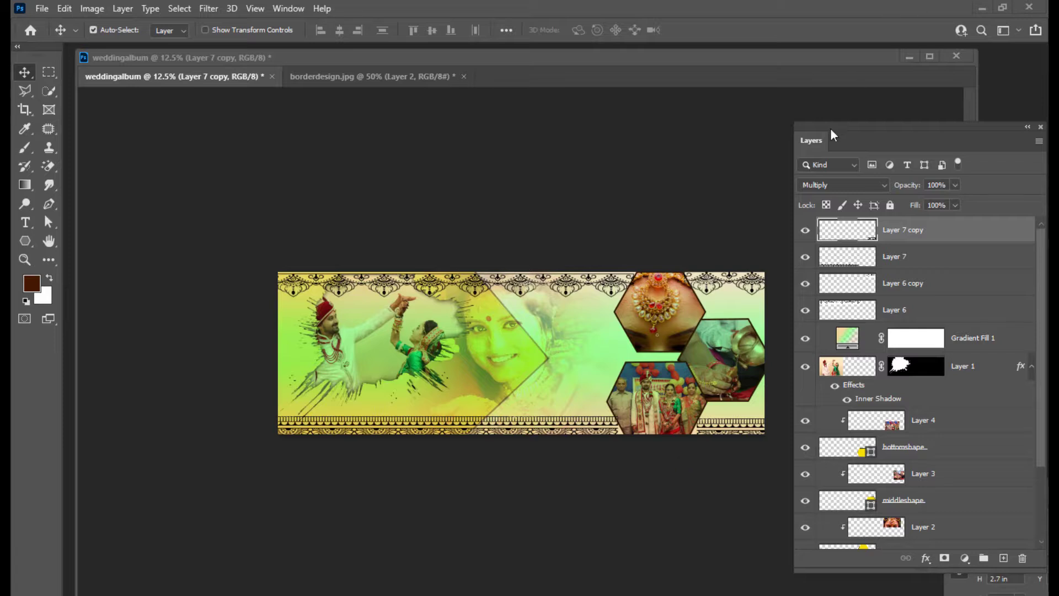
{"action": "mouse_move", "coordinate": [832, 135]}
{"action": "left_mouse_down"}
{"action": "mouse_move", "coordinate": [779, 125]}
{"action": "mouse_move", "coordinate": [848, 129]}
{"action": "mouse_move", "coordinate": [821, 128]}
{"action": "left_mouse_up"}
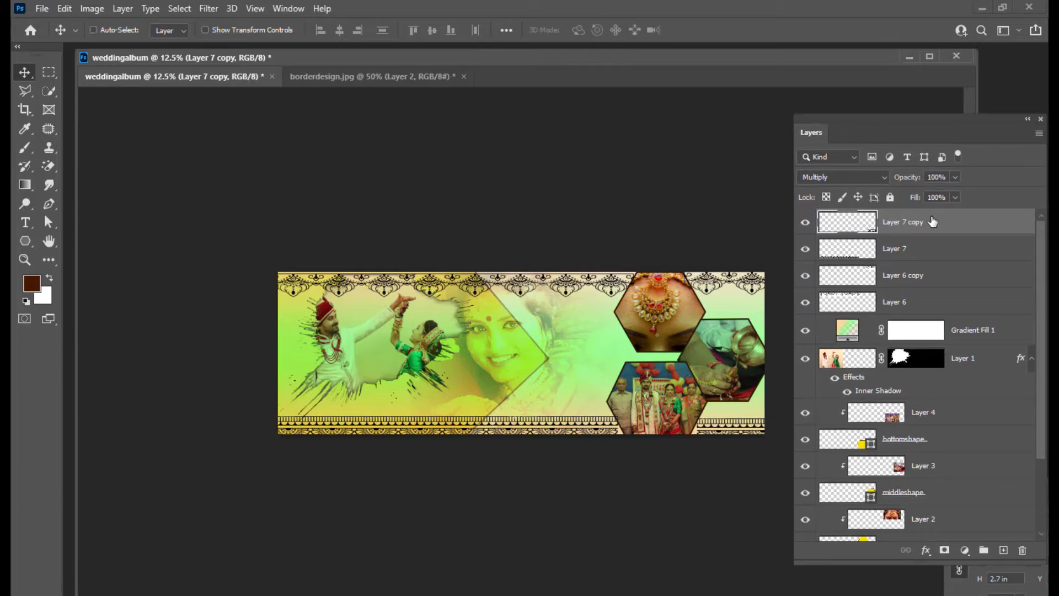
{"action": "key", "text": "ctrl+alt+shift+e"}
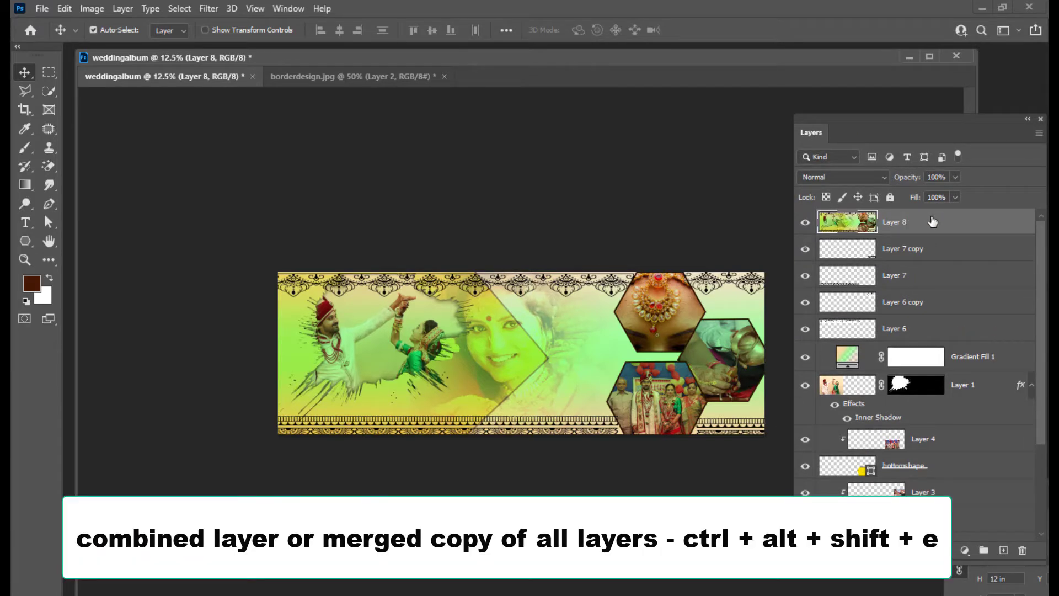
{"action": "left_click_drag", "start_coordinate": [860, 118], "coordinate": [858, 125]}
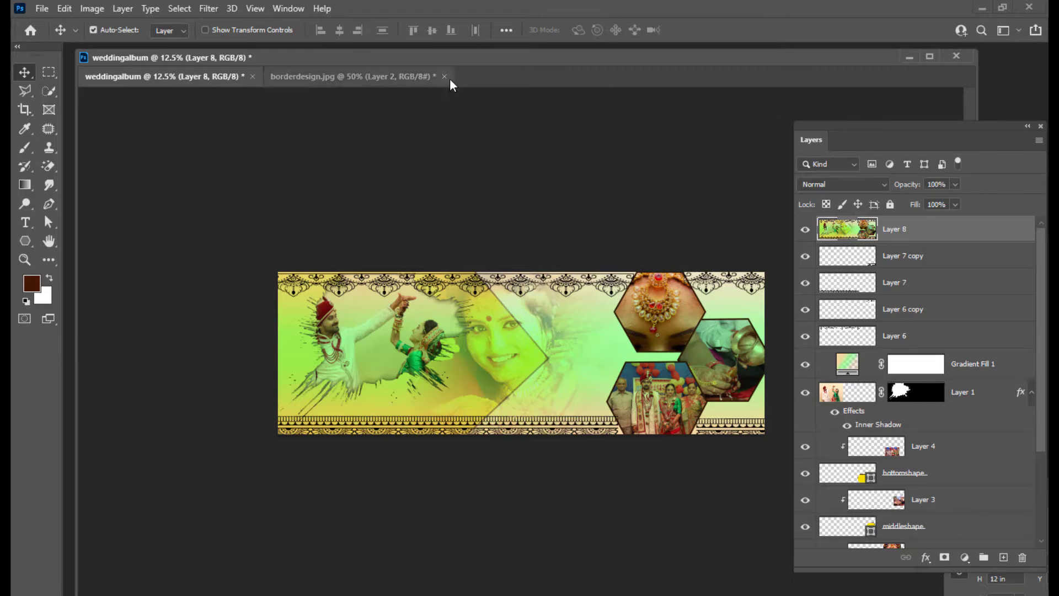
{"action": "left_click_drag", "start_coordinate": [420, 59], "coordinate": [429, 60]}
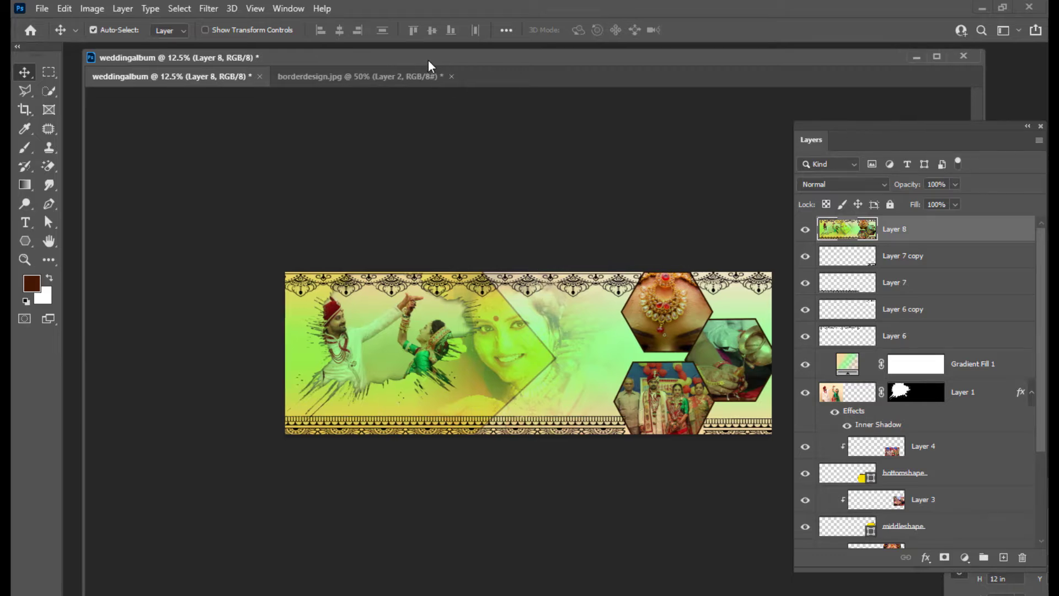
Step: Convert the weddingalbum document to CMYK Color without merging its layers, accepting the U.S. Web Coated (SWOP) v2 profile
{"action": "left_click", "coordinate": [95, 9]}
{"action": "mouse_move", "coordinate": [106, 24]}
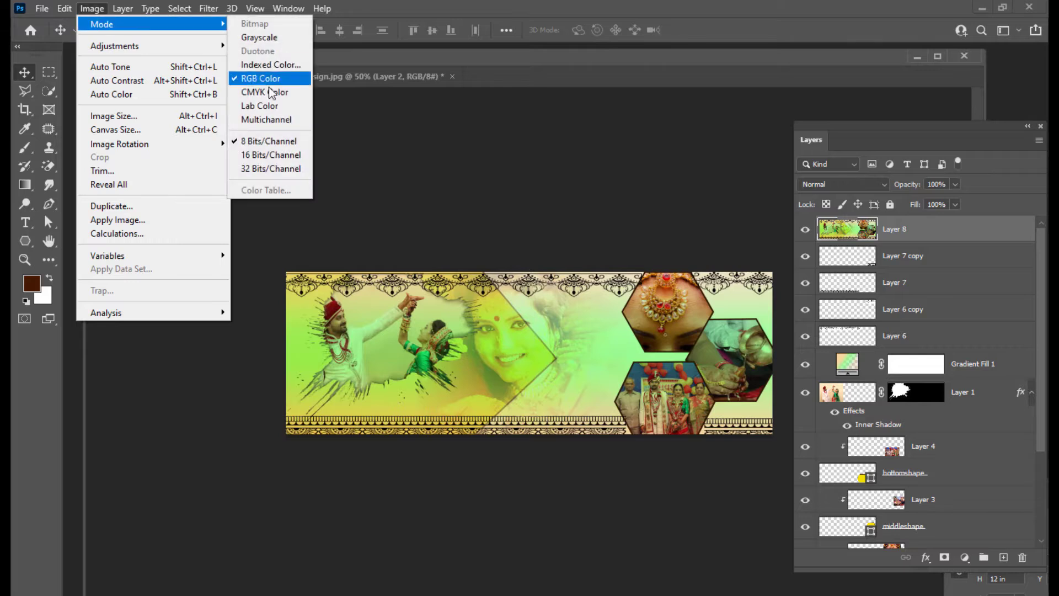
{"action": "left_click", "coordinate": [276, 95]}
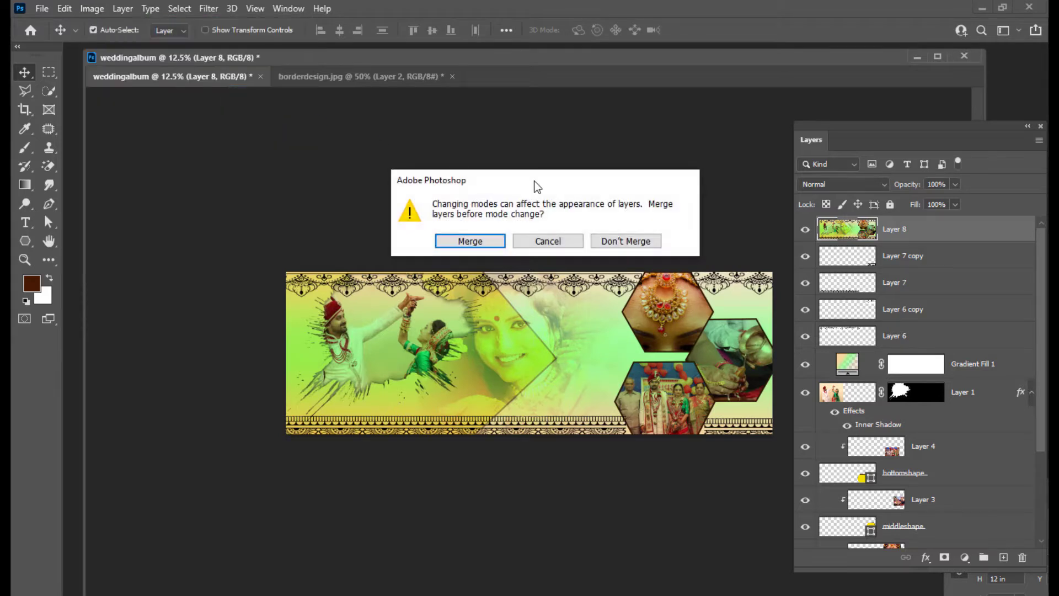
{"action": "left_click", "coordinate": [631, 224]}
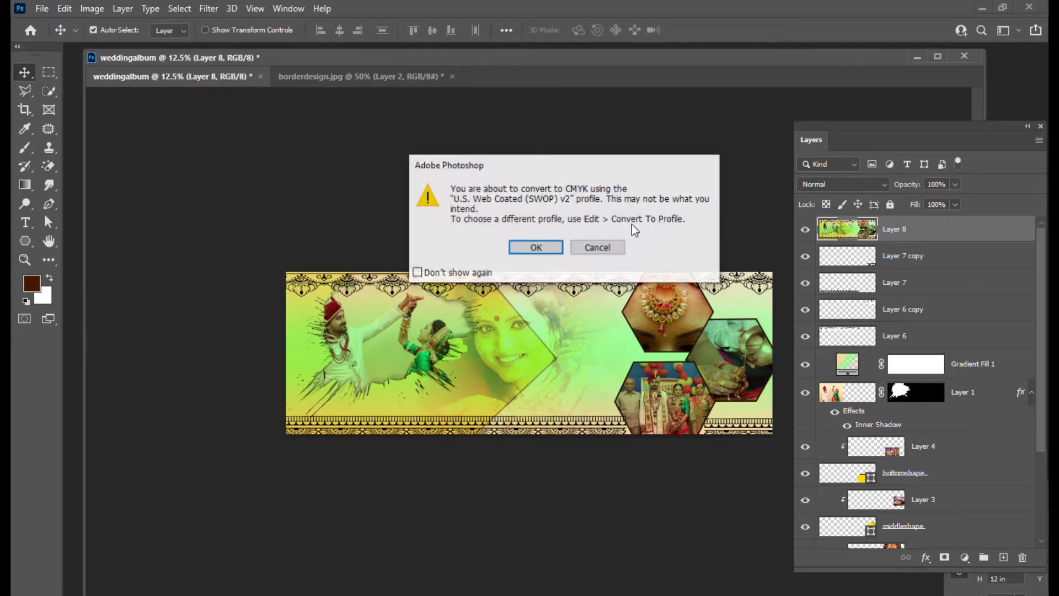
{"action": "left_click", "coordinate": [536, 248]}
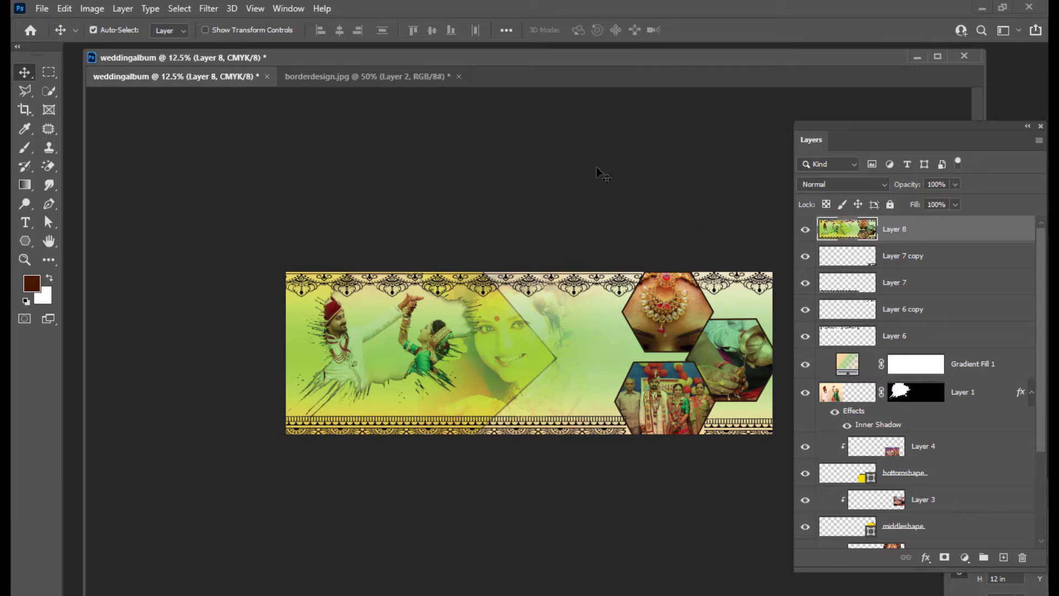
Step: Save a JPEG copy of the spread as weddingalbumfinal in the wedding folder, with Maximum quality 12 and Baseline ("Standard") format
{"action": "left_click", "coordinate": [42, 9]}
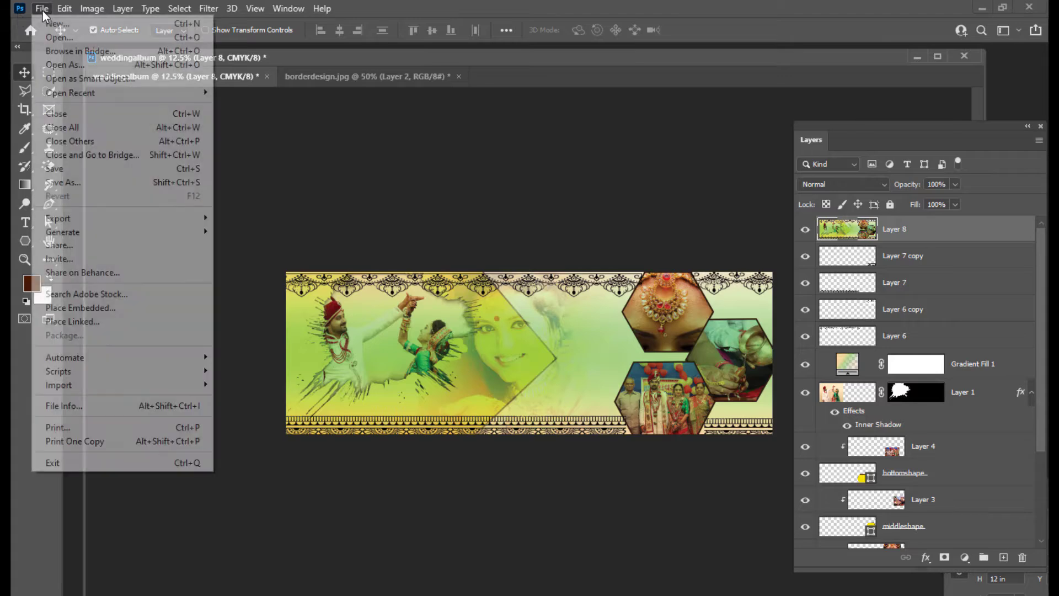
{"action": "left_click", "coordinate": [81, 182]}
{"action": "left_click", "coordinate": [67, 113]}
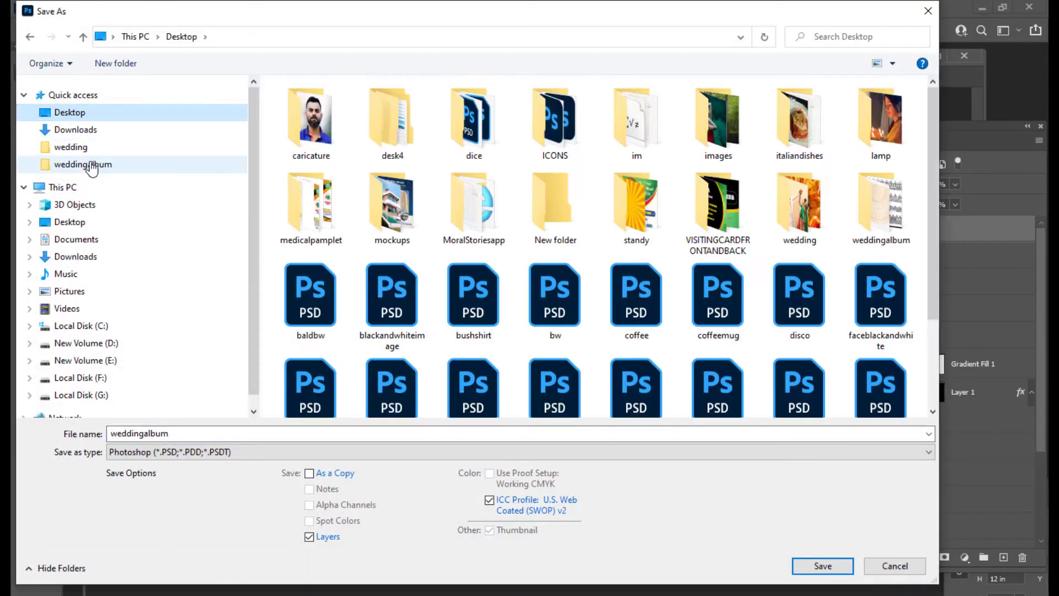
{"action": "left_click", "coordinate": [86, 167]}
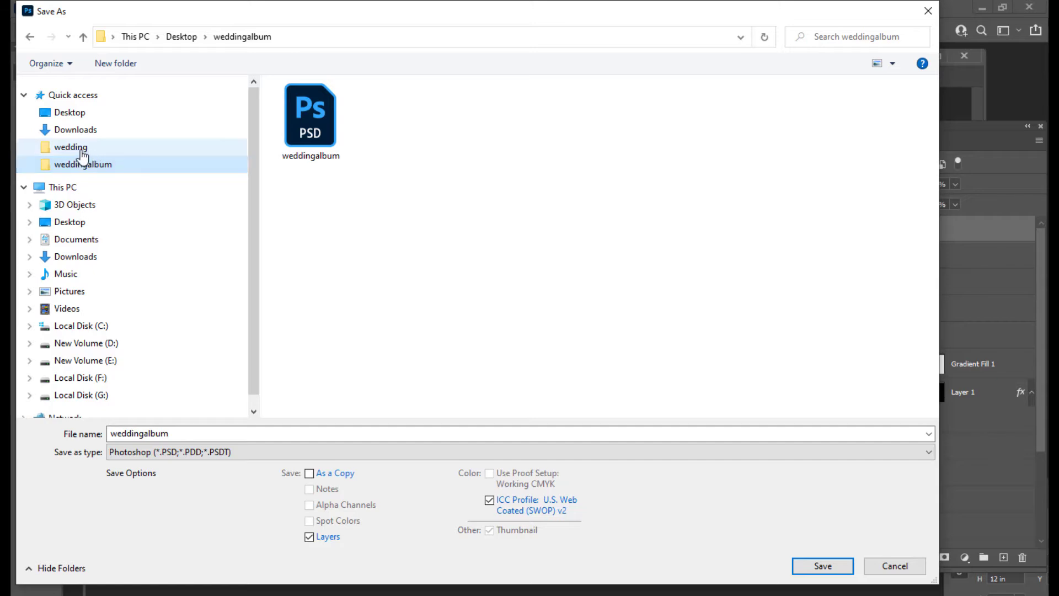
{"action": "left_click", "coordinate": [75, 148]}
{"action": "left_click", "coordinate": [204, 452]}
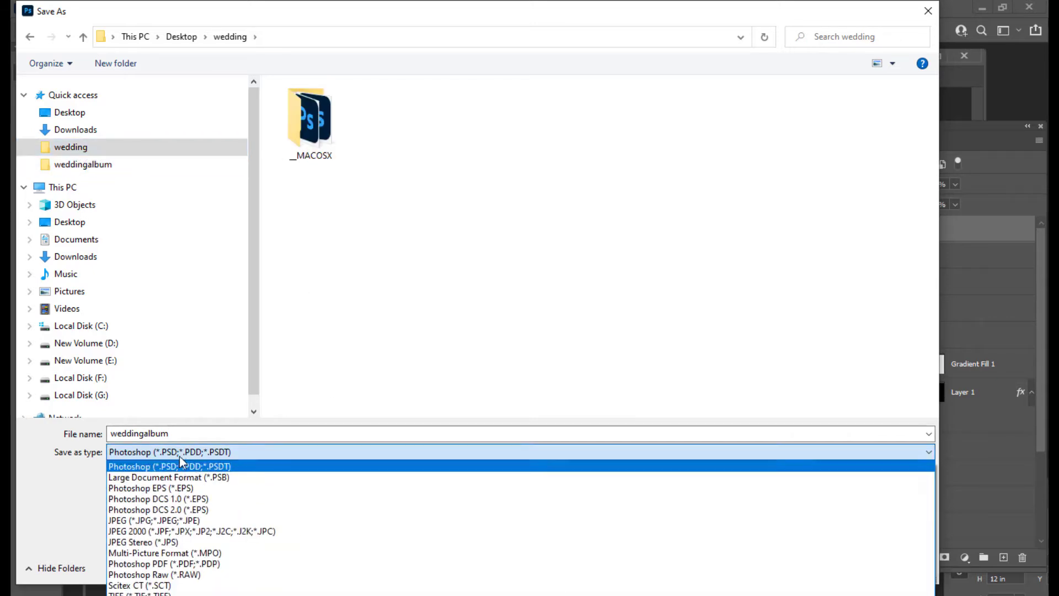
{"action": "left_click", "coordinate": [129, 530]}
{"action": "double_click", "coordinate": [176, 434]}
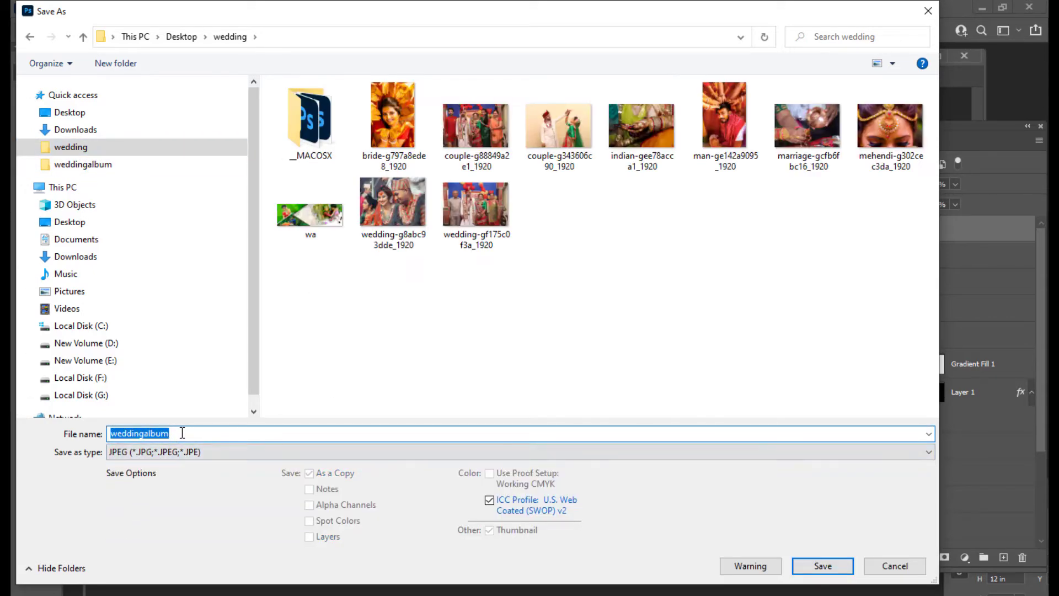
{"action": "left_click", "coordinate": [183, 434]}
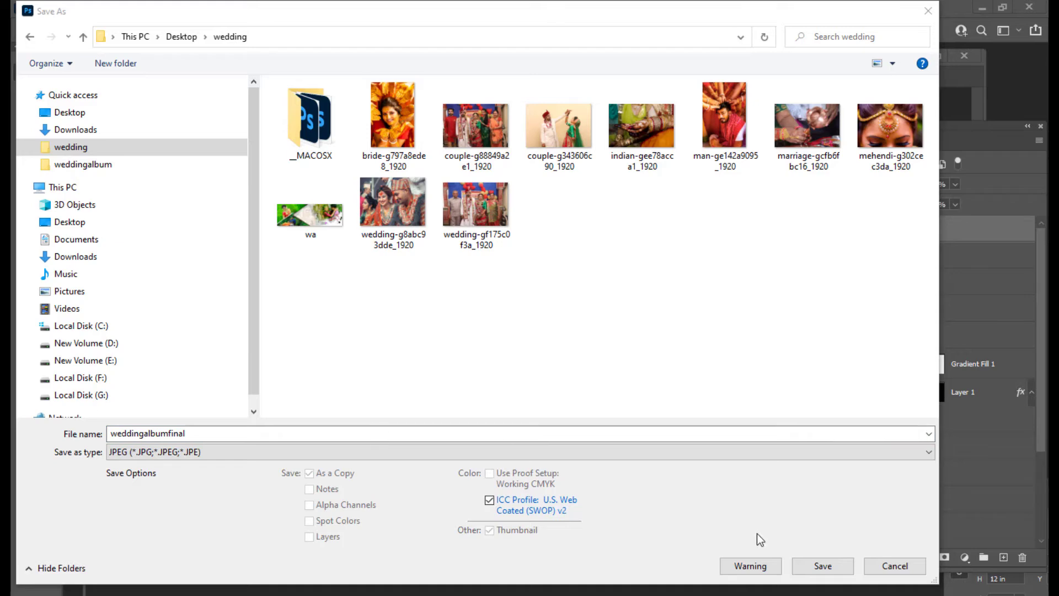
{"action": "left_click", "coordinate": [821, 566]}
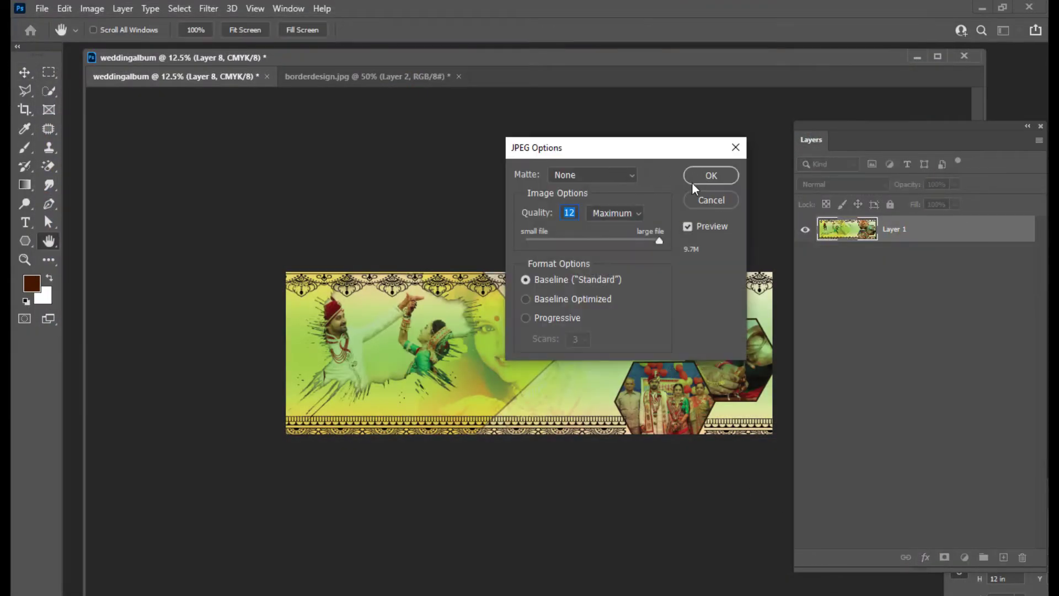
{"action": "left_click", "coordinate": [711, 175]}
Step: Switch to File Explorer and open the weddingalbumfinal image from the wedding folder
{"action": "left_click", "coordinate": [981, 8]}
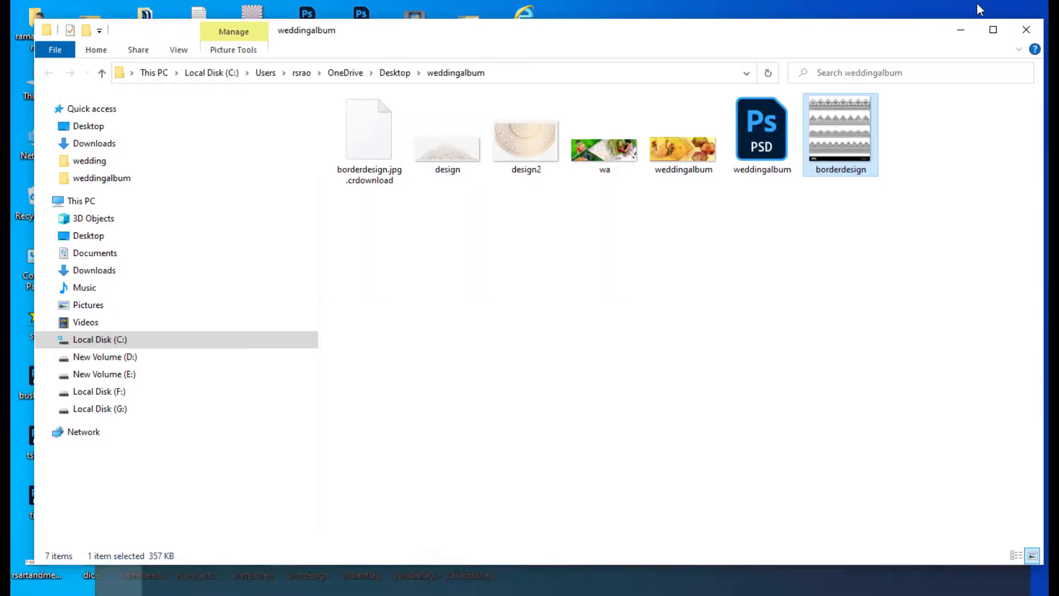
{"action": "left_click", "coordinate": [102, 161]}
{"action": "double_click", "coordinate": [672, 263]}
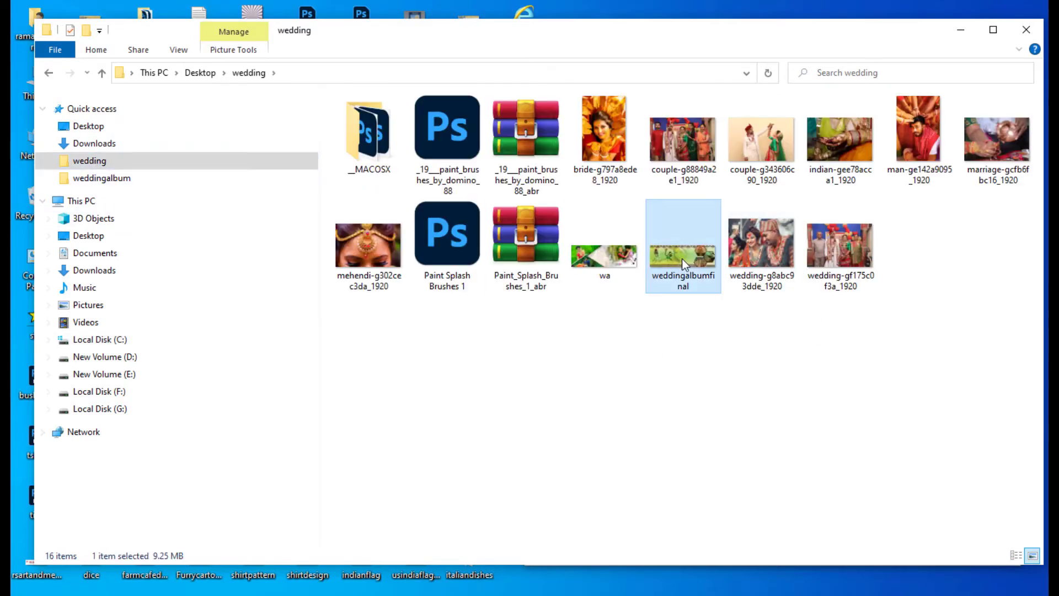